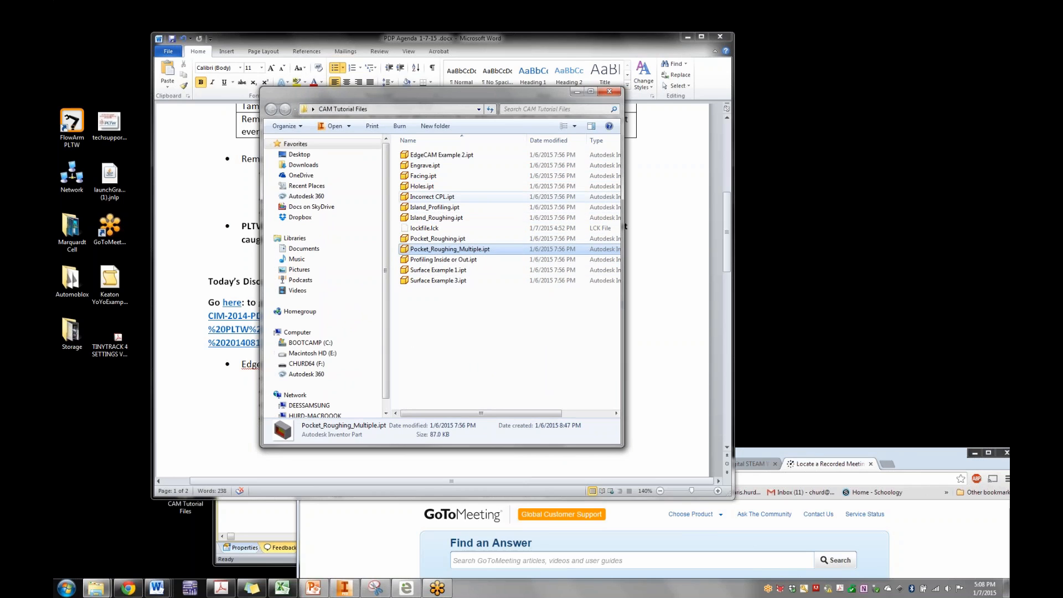
Review the agenda's EdgeCAM Basics, Design Mode and Machine (Manufacturing) Mode topics, including the facing, drilling, roughing and profiling operations
left_click_drag(410, 93, 204, 440)
scroll(431, 276, "down", 6)
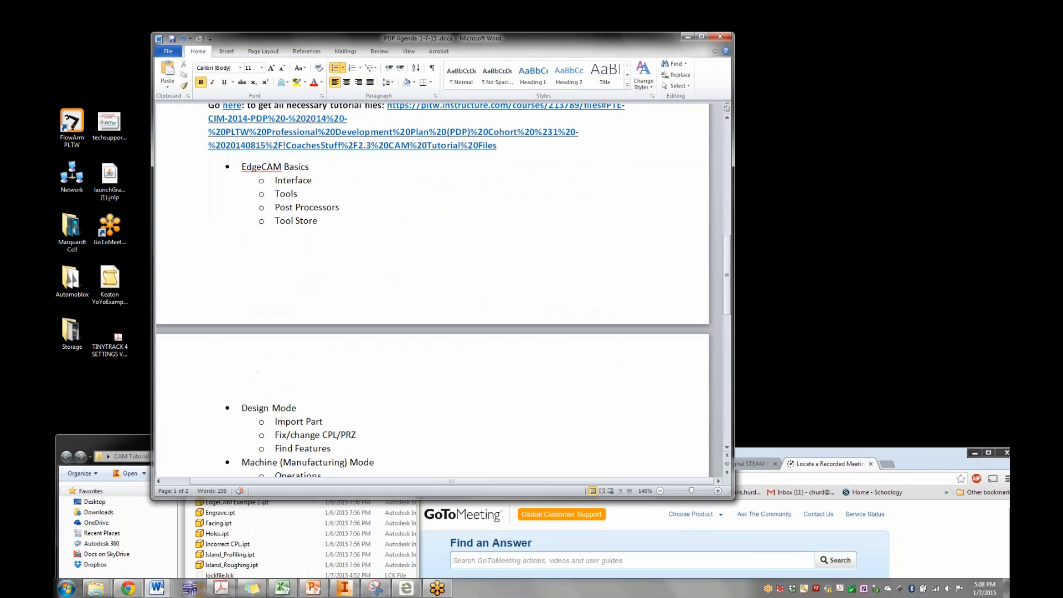
scroll(431, 288, "up", 2)
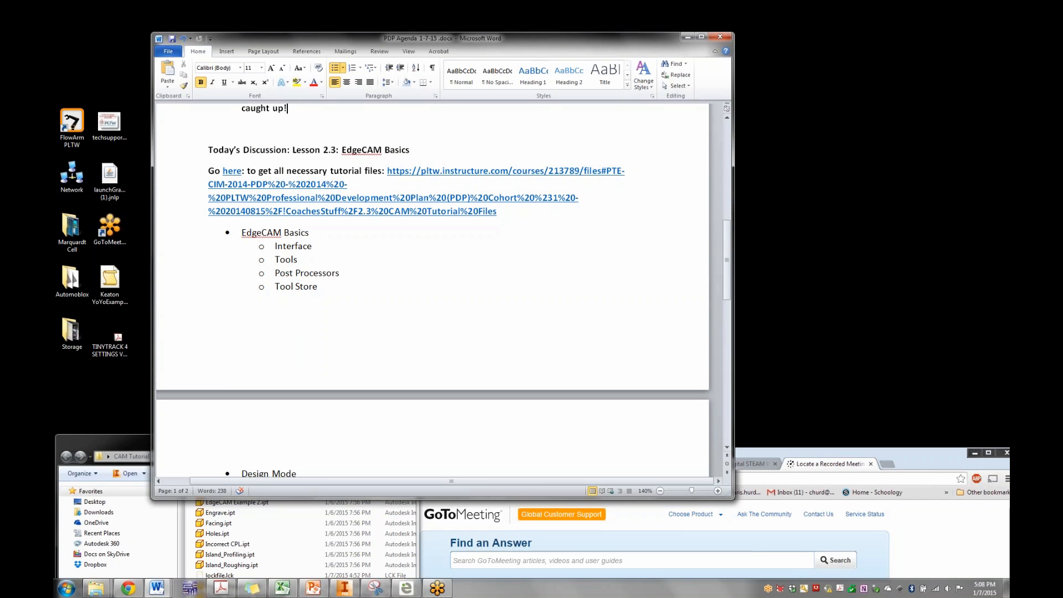
triple_click(317, 286)
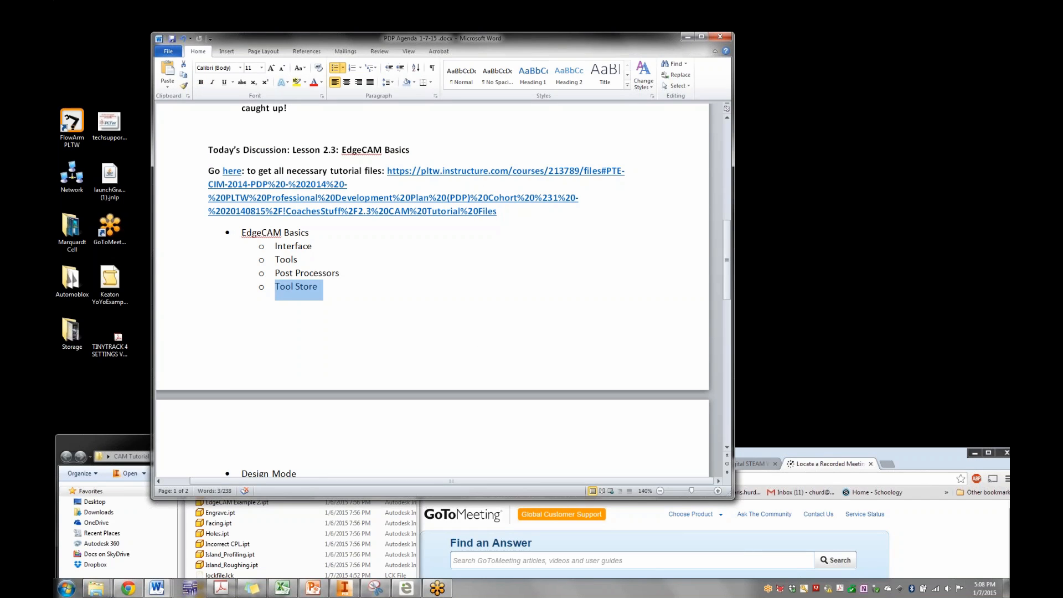
left_click_drag(341, 273, 274, 273)
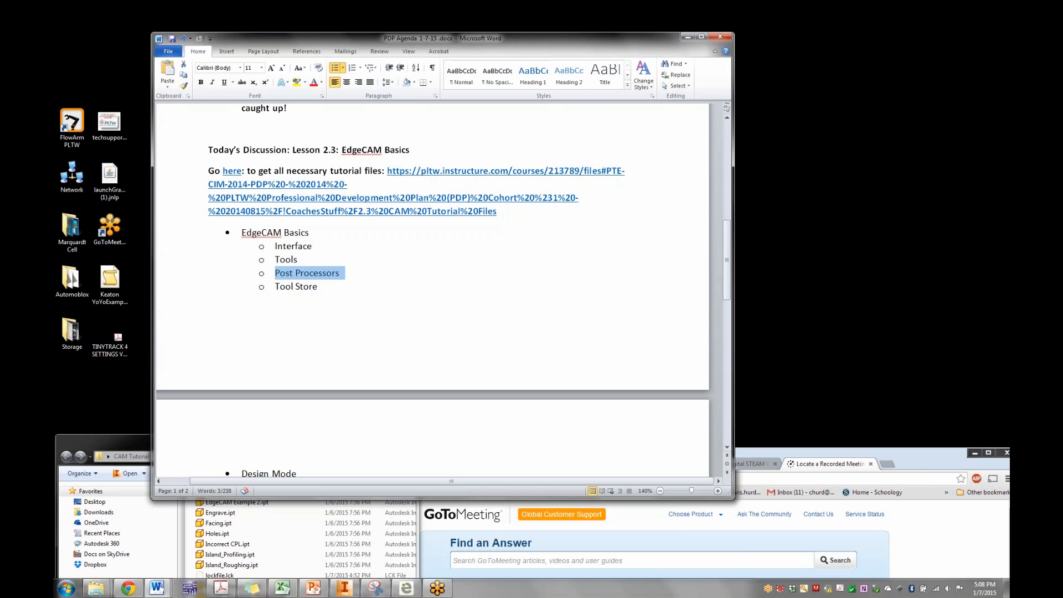
left_click(341, 273)
scroll(341, 273, "down", 7)
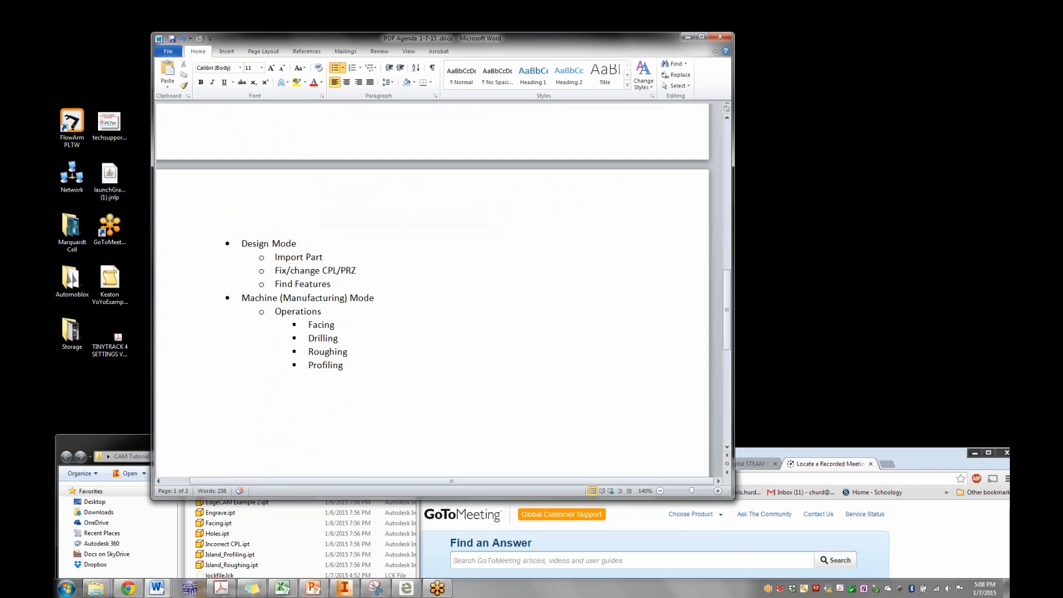
left_click_drag(376, 298, 242, 299)
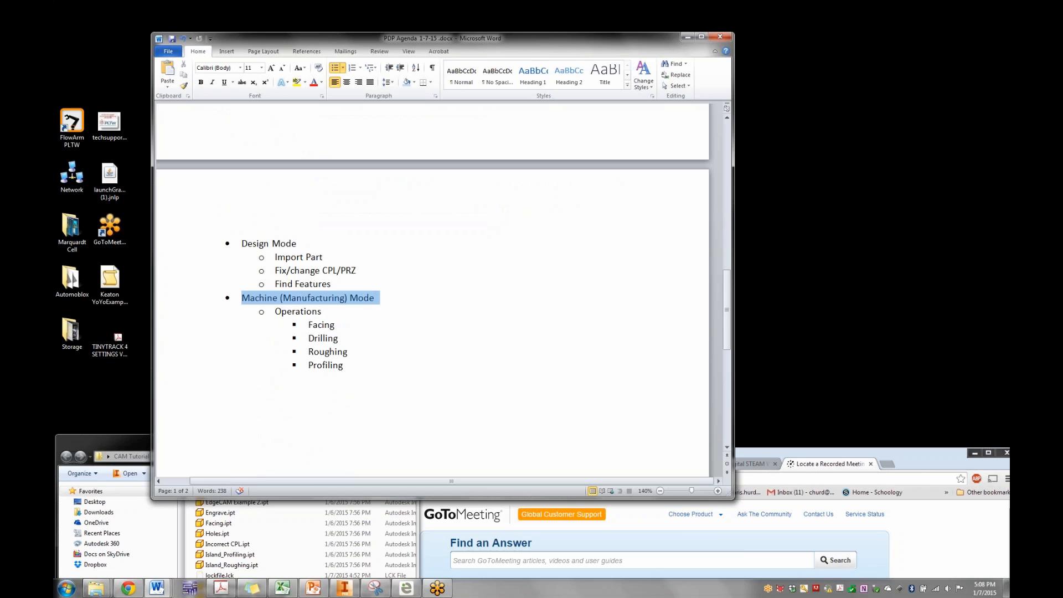
left_click_drag(242, 244, 300, 244)
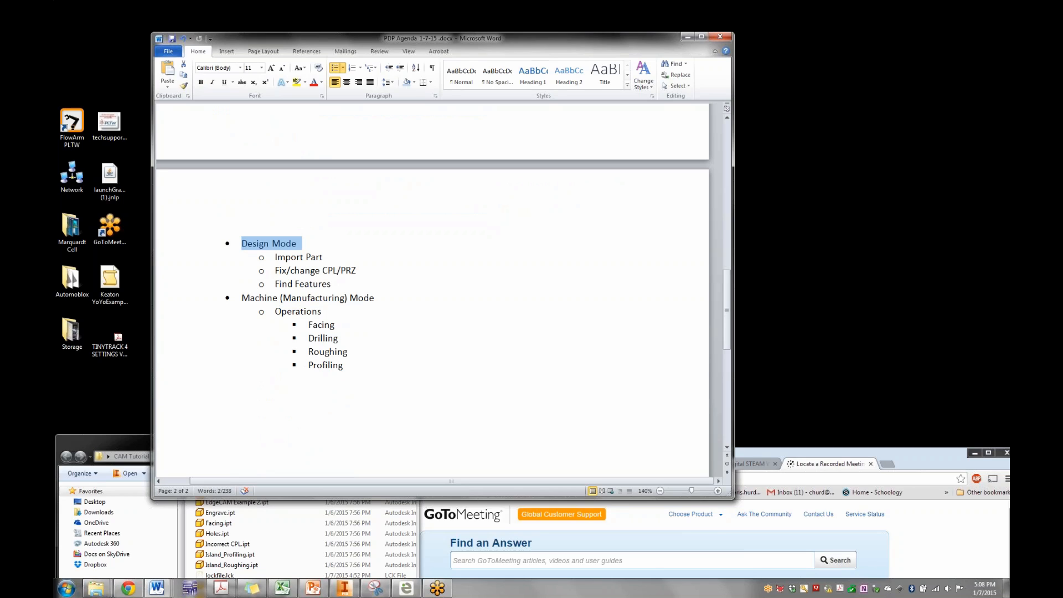
left_click(344, 365)
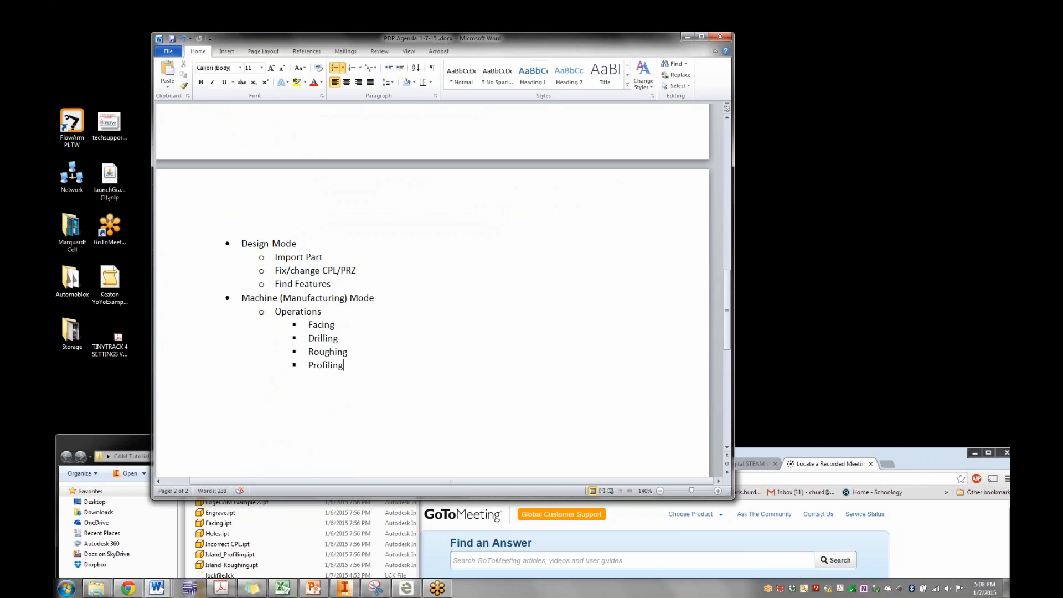
left_click_drag(345, 365, 309, 324)
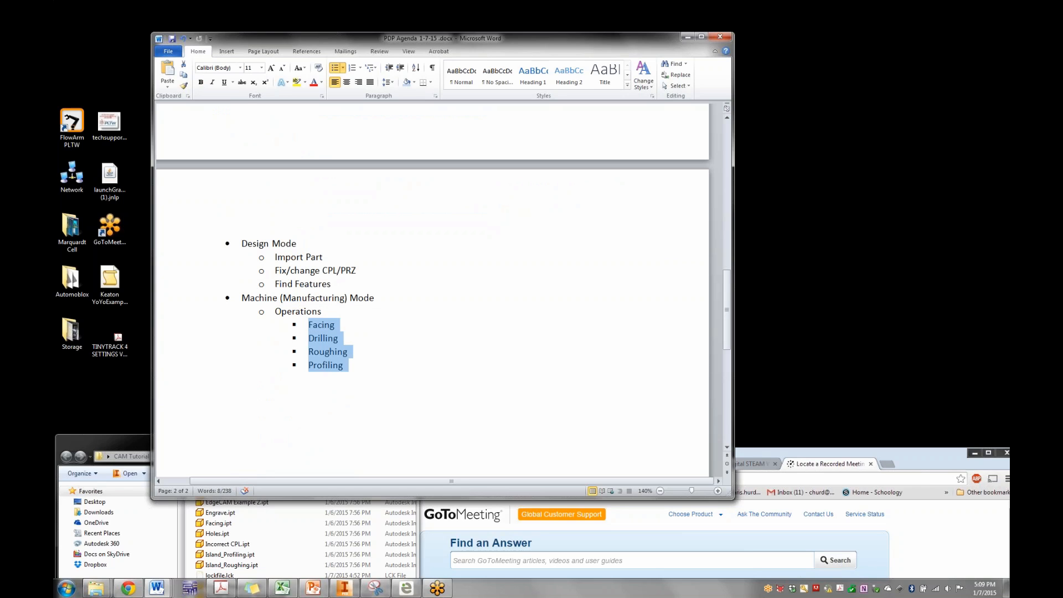
Return to the agenda's Lesson 2.3 EdgeCAM Basics section and move the document window down to uncover the Edgecam window
left_click_drag(442, 39, 448, 74)
scroll(437, 327, "up", 2)
scroll(437, 327, "up", 5)
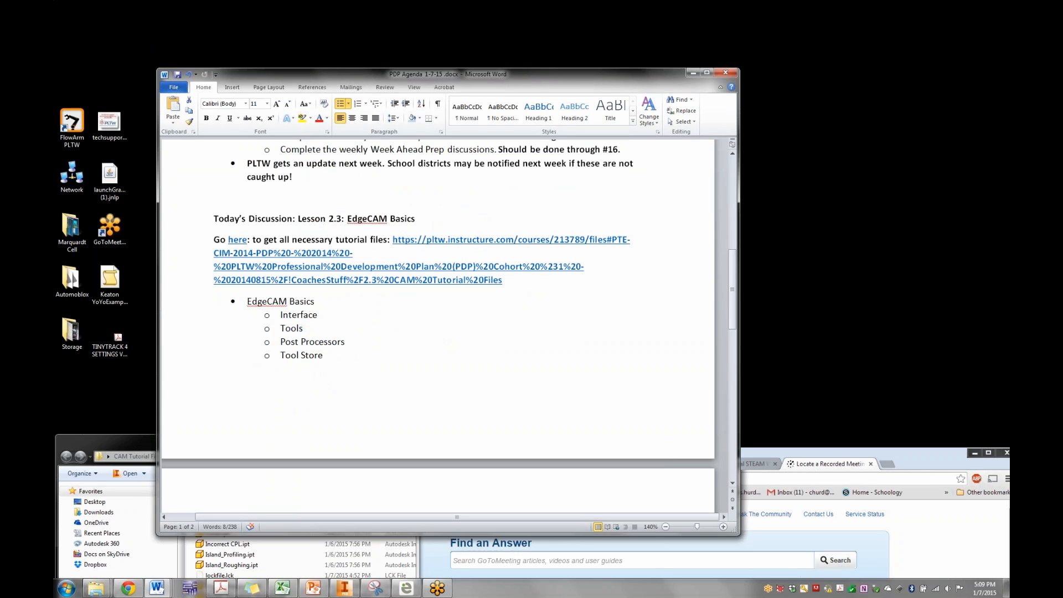
scroll(437, 326, "up", 3)
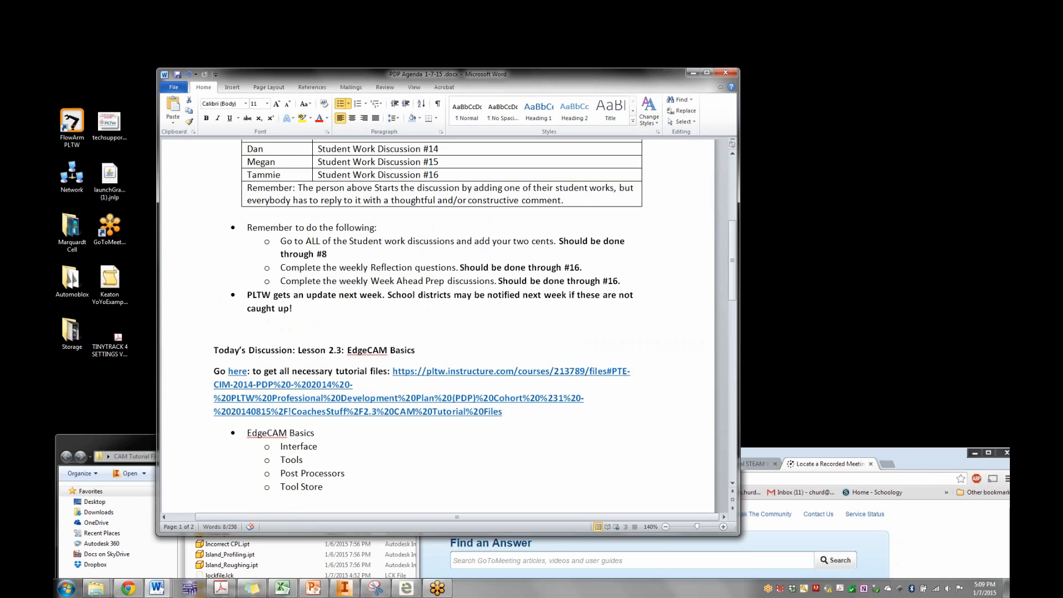
scroll(437, 327, "down", 4)
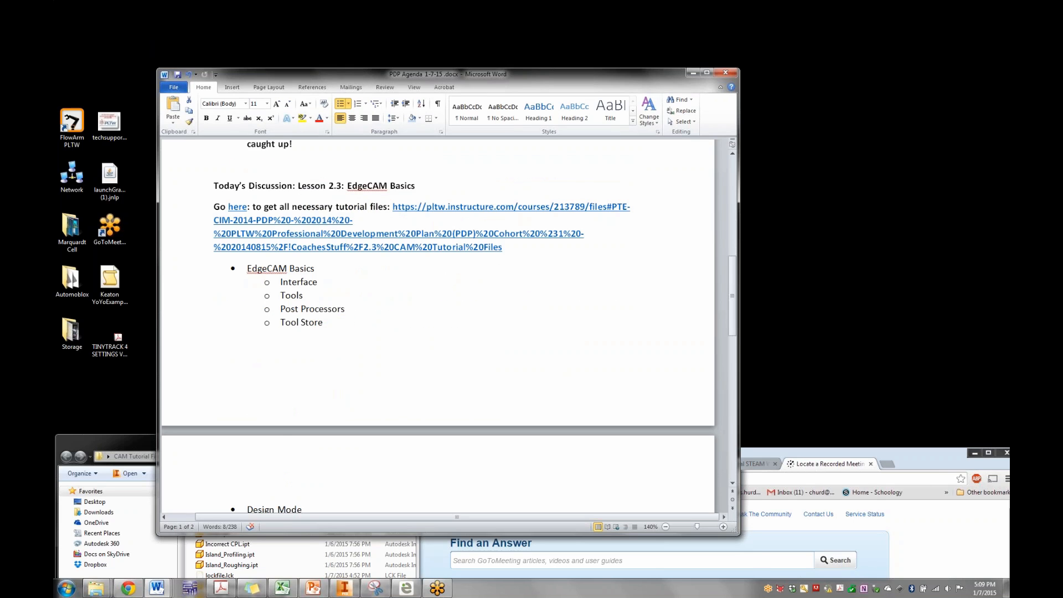
left_click_drag(449, 74, 474, 406)
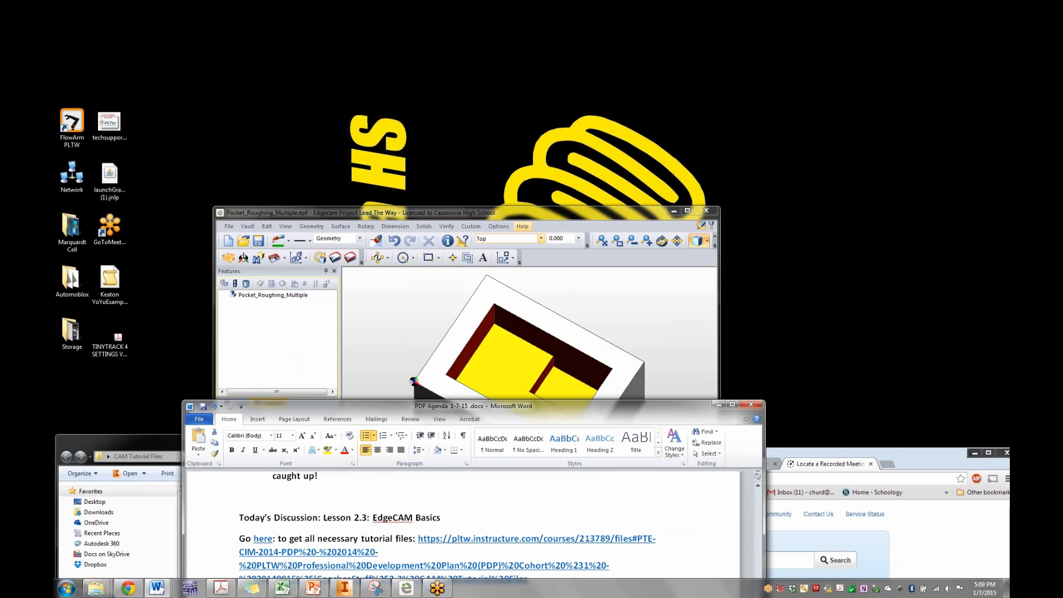
Switch to Edgecam, enlarge its window and reposition it over the agenda
left_click(525, 212)
left_click_drag(524, 212, 527, 210)
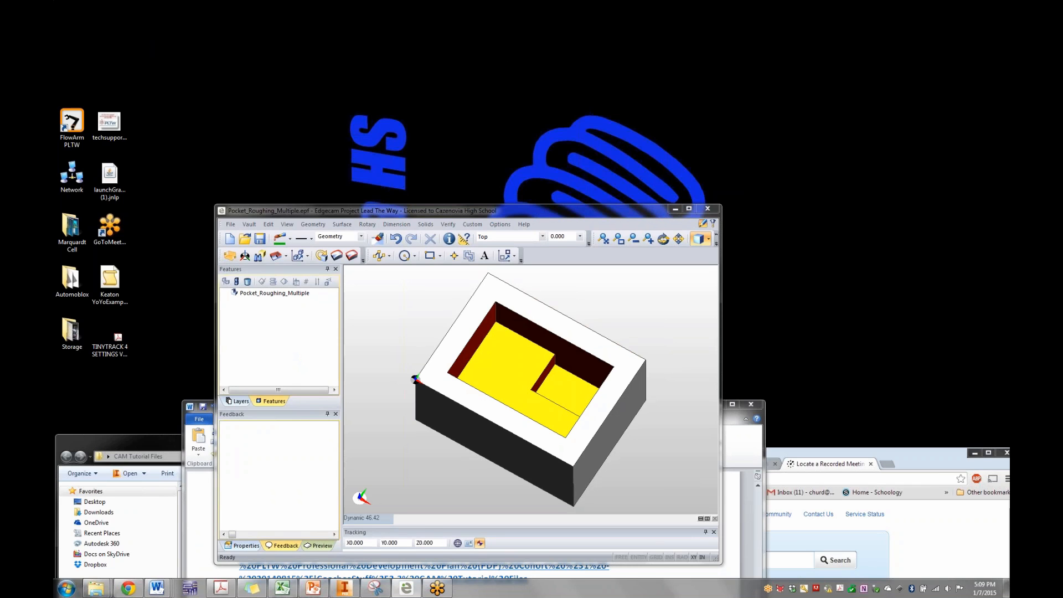
left_click_drag(531, 210, 447, 21)
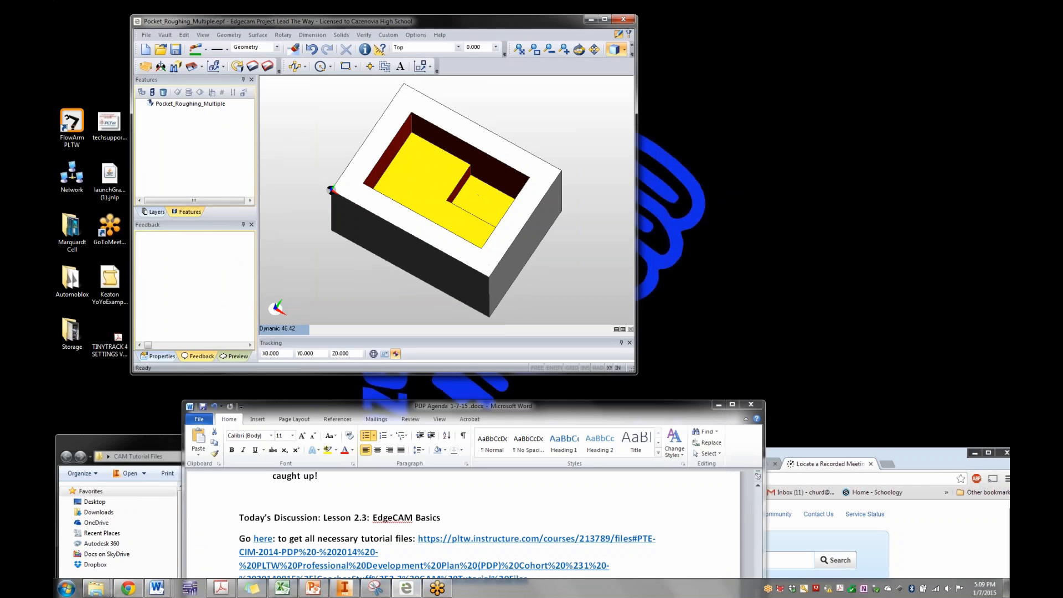
left_click_drag(637, 374, 860, 530)
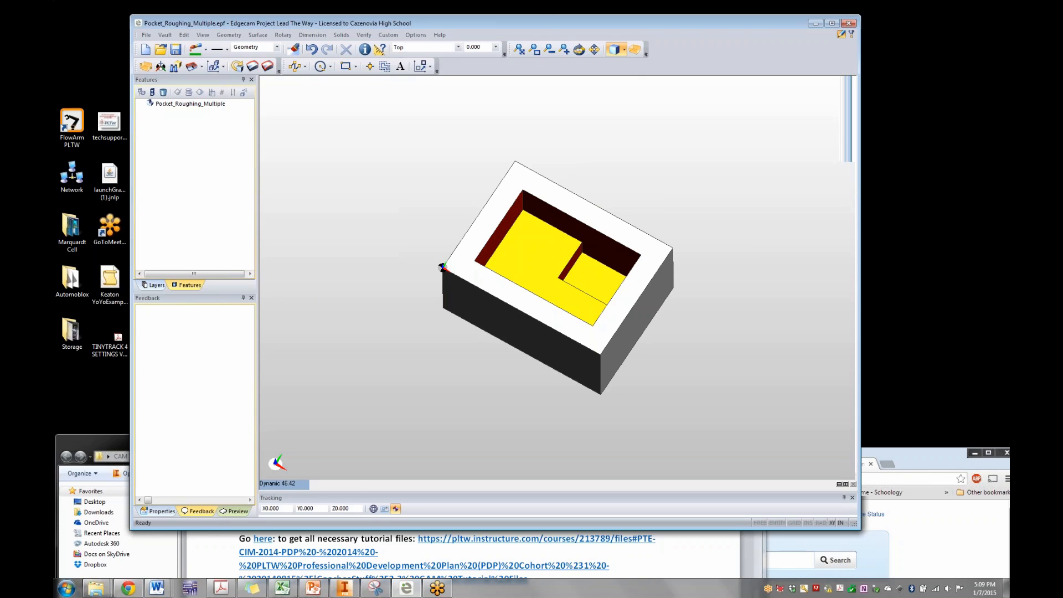
left_click_drag(498, 23, 575, 36)
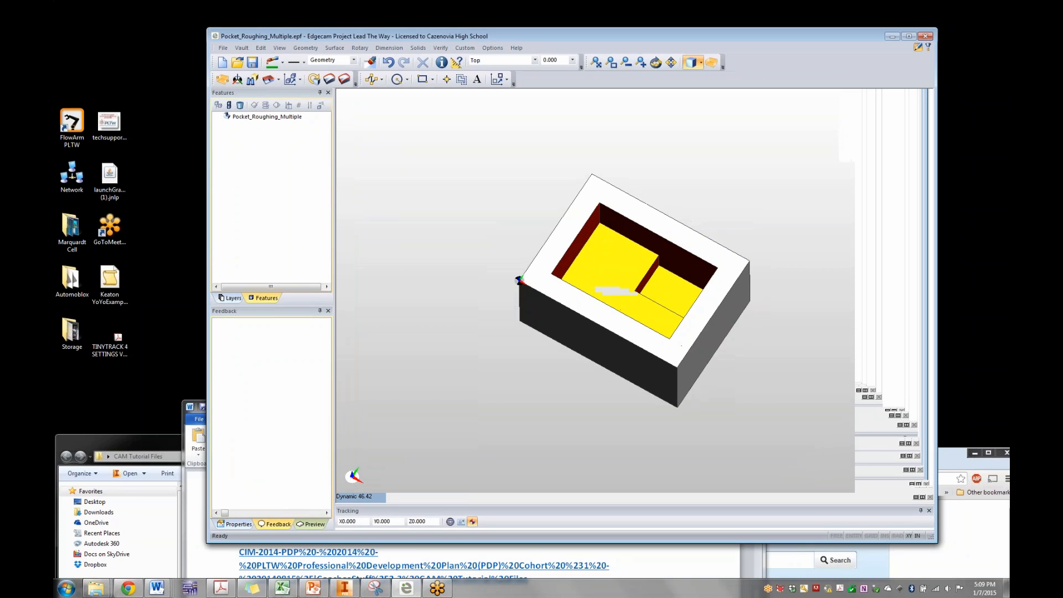
Load Pocket_Roughing.ipt from the CAM Tutorial Files folder into Edgecam, discarding changes to Pocket_Roughing_Multiple
left_click_drag(138, 441, 136, 134)
left_click(249, 280)
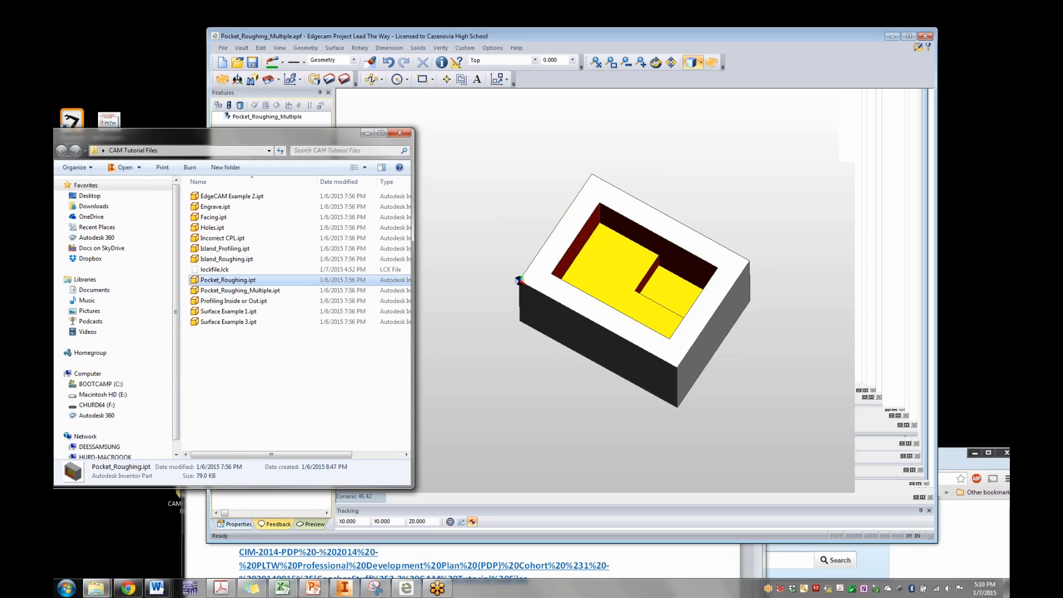
left_click_drag(249, 280, 540, 292)
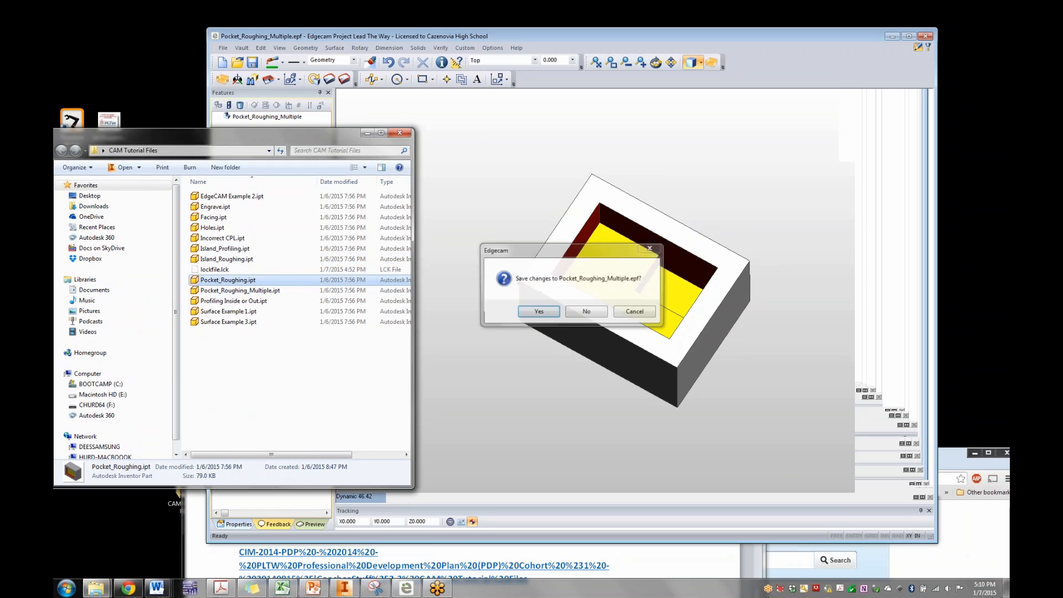
left_click(587, 311)
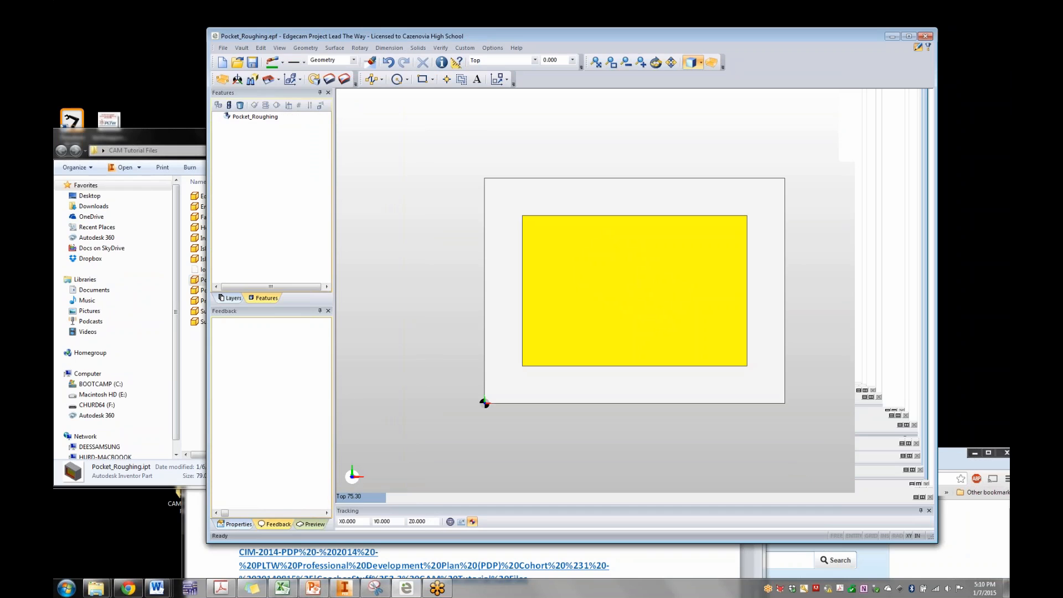
left_click_drag(609, 36, 535, 33)
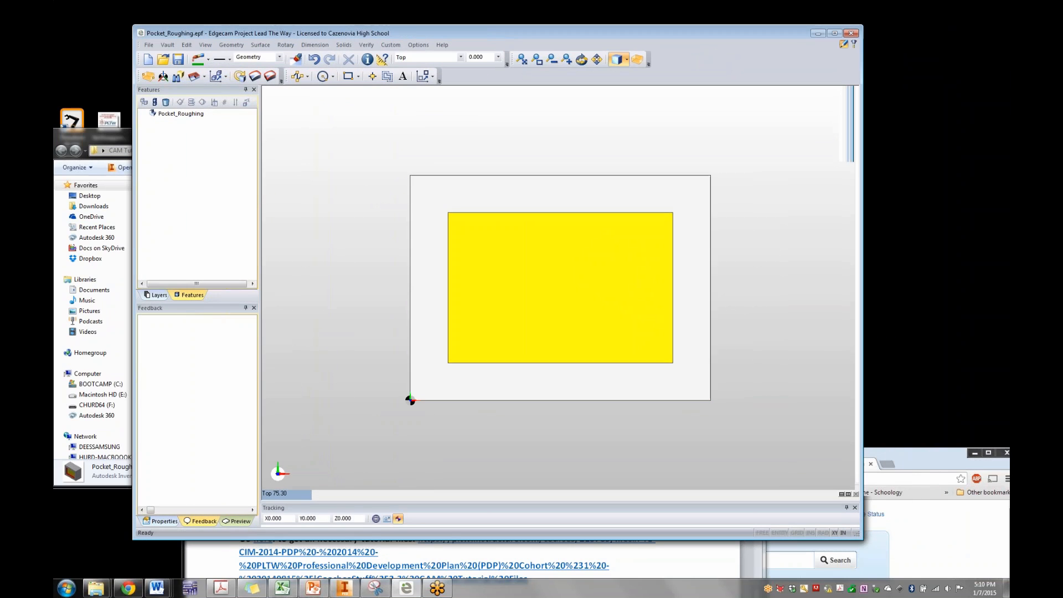
mouse_move(711, 277)
middle_mouse_down()
mouse_move(705, 326)
mouse_move(708, 266)
mouse_move(706, 277)
middle_mouse_up()
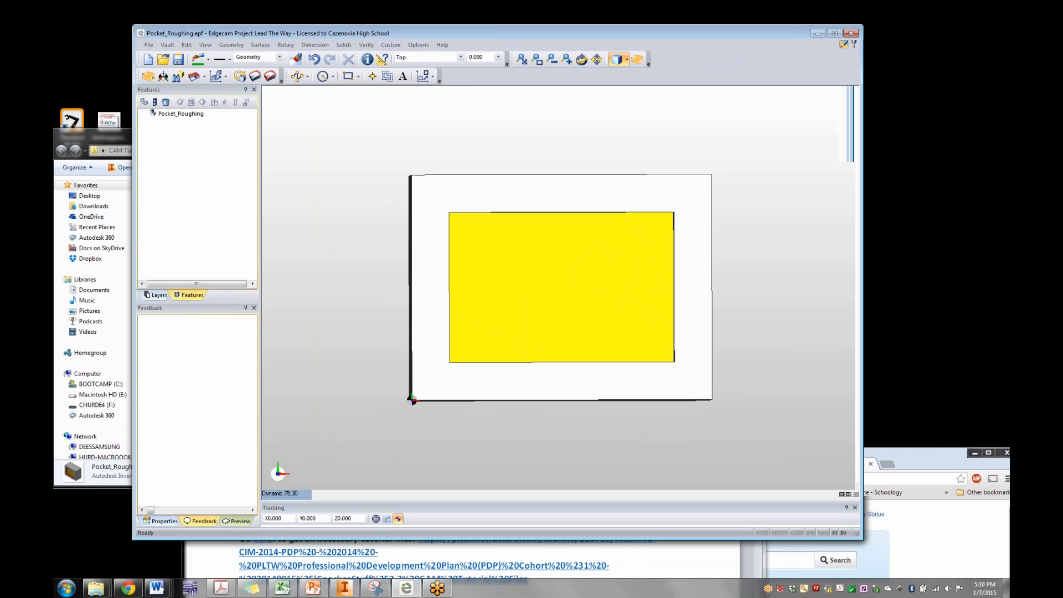
left_click_drag(321, 33, 217, 88)
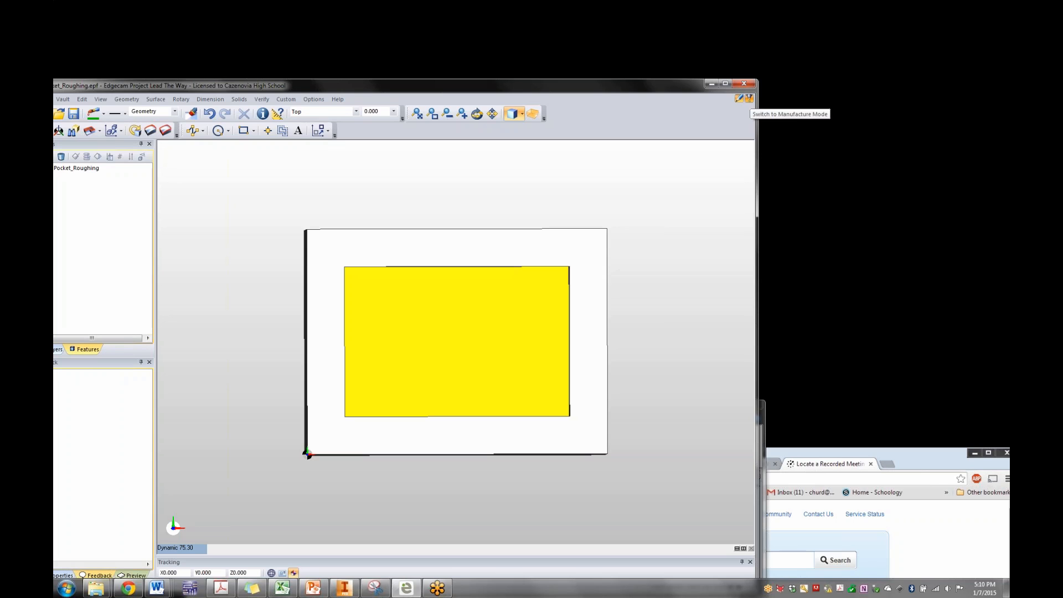
left_click_drag(471, 85, 565, 36)
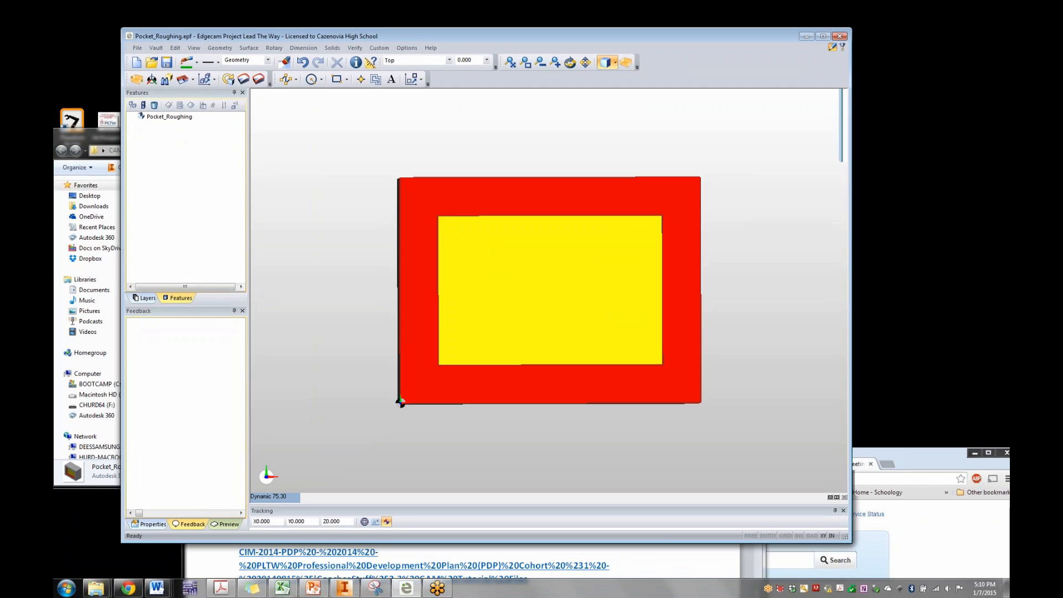
Import Pocket_Roughing.ipt again from the CAM Tutorial Files folder into Edgecam without saving the open Pocket_Roughing project
key("alt+Tab")
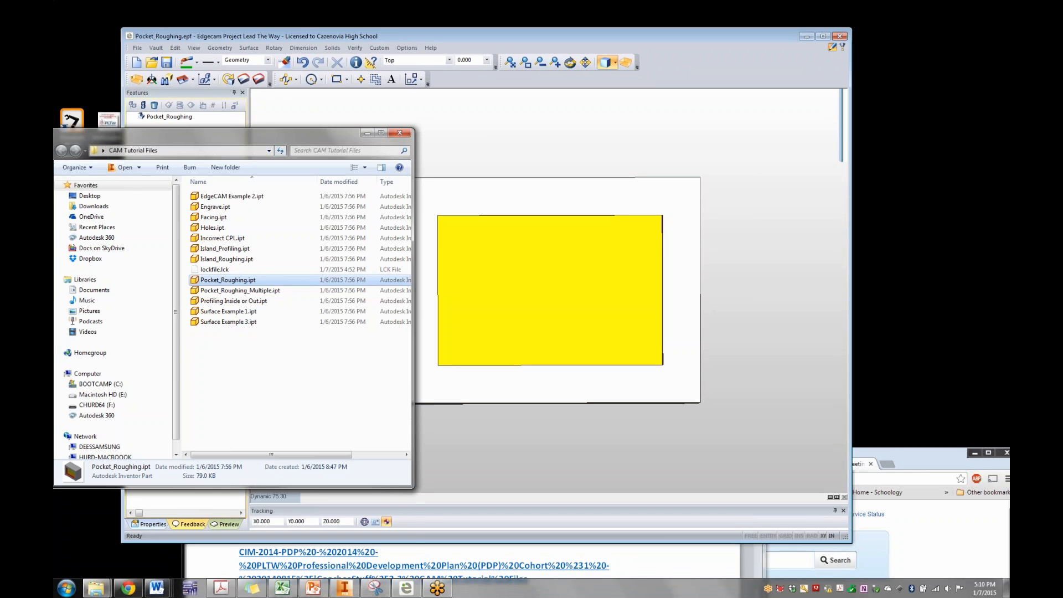
left_click_drag(265, 134, 264, 212)
left_click(236, 435)
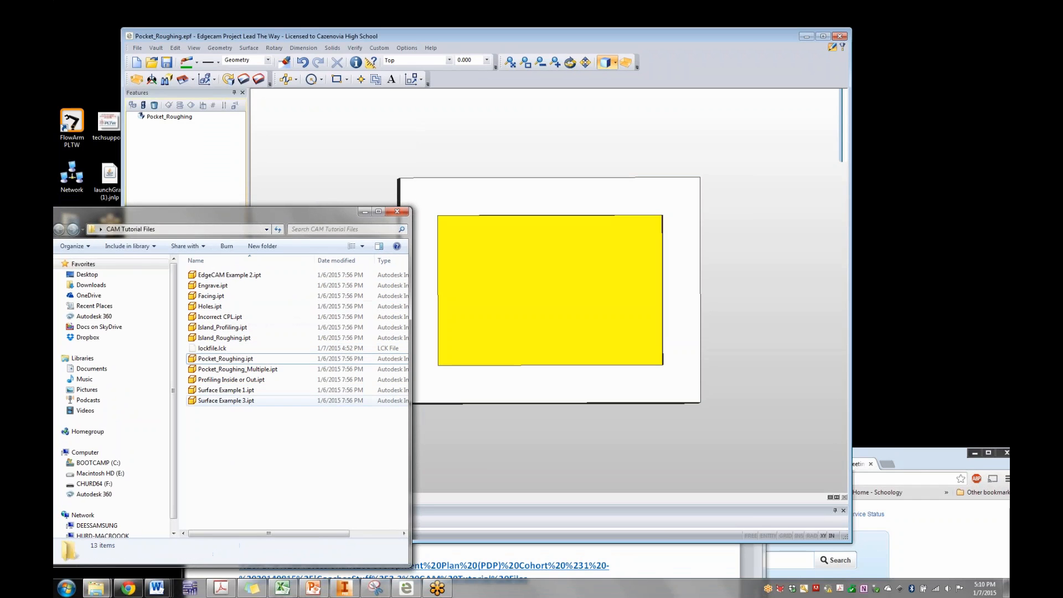
left_click(233, 401)
left_click(232, 358)
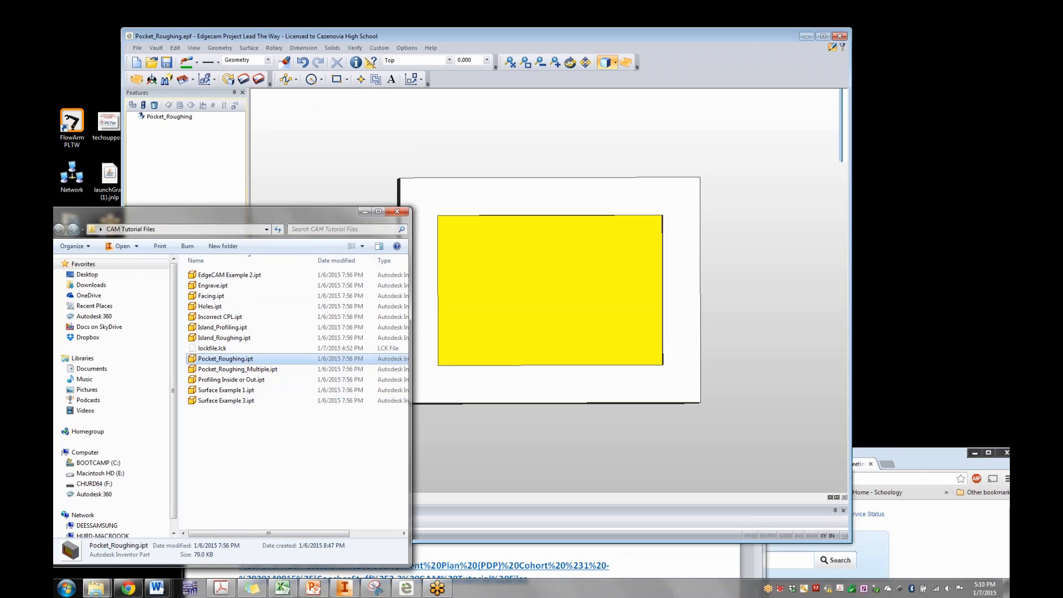
left_click(137, 48)
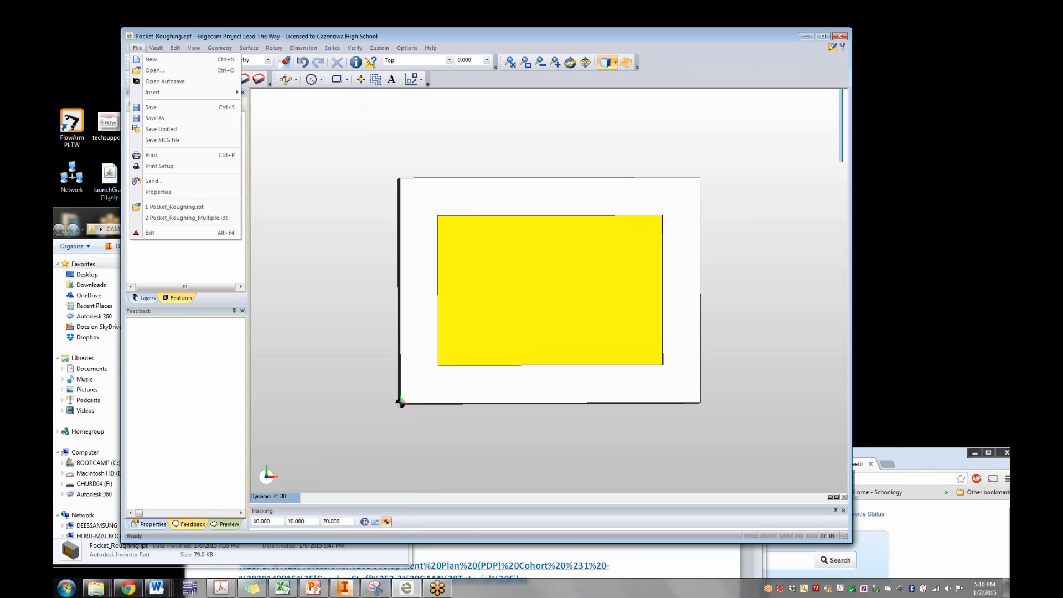
left_click(100, 215)
left_click_drag(226, 358, 514, 299)
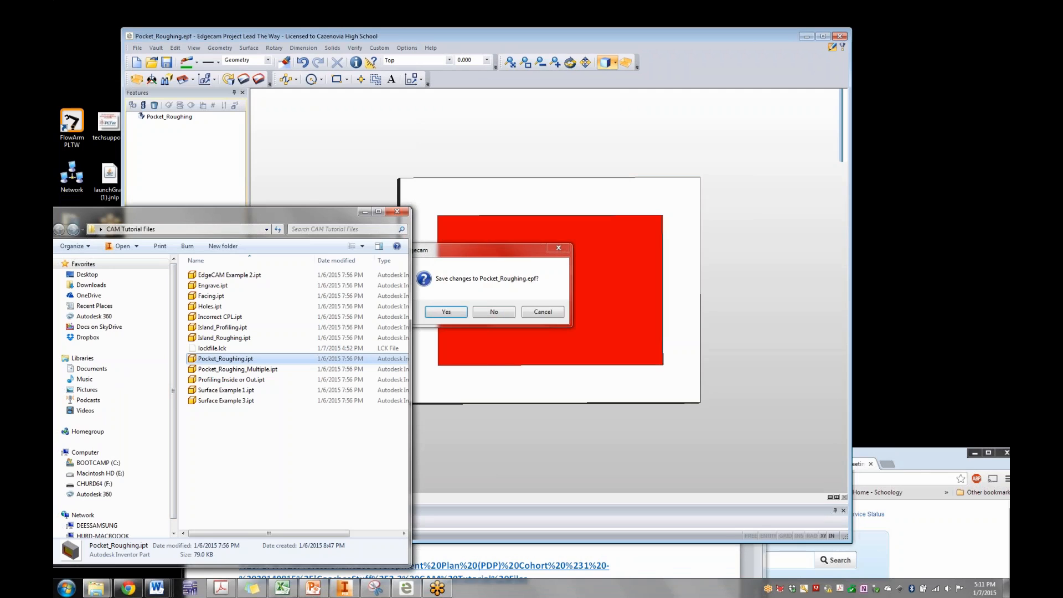
left_click(494, 312)
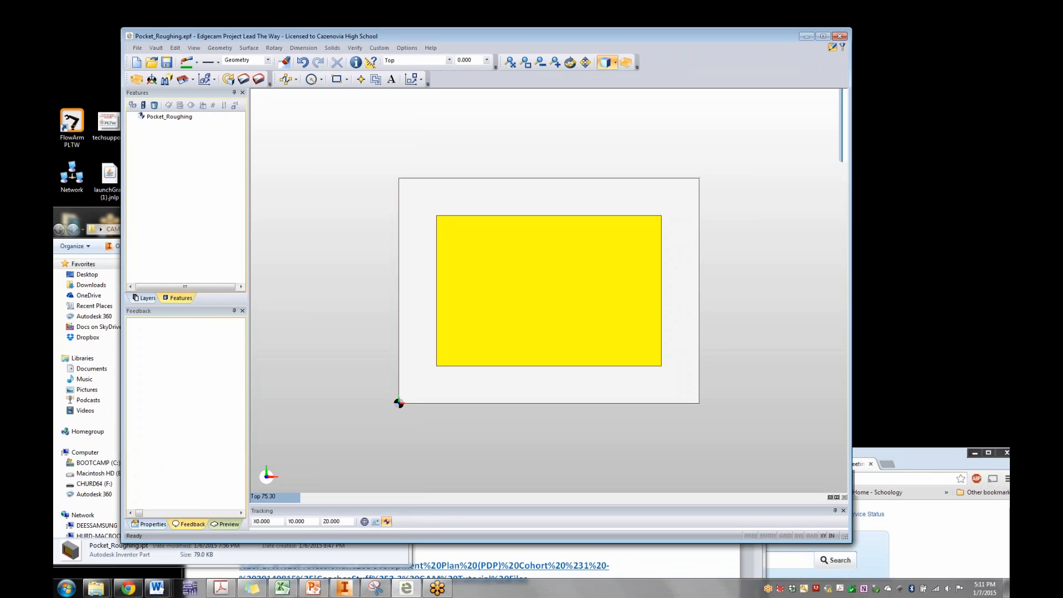
Examine the part's pocket, side faces and the coordinate origin at its top corner from several angles
middle_click_drag(558, 337, 517, 282)
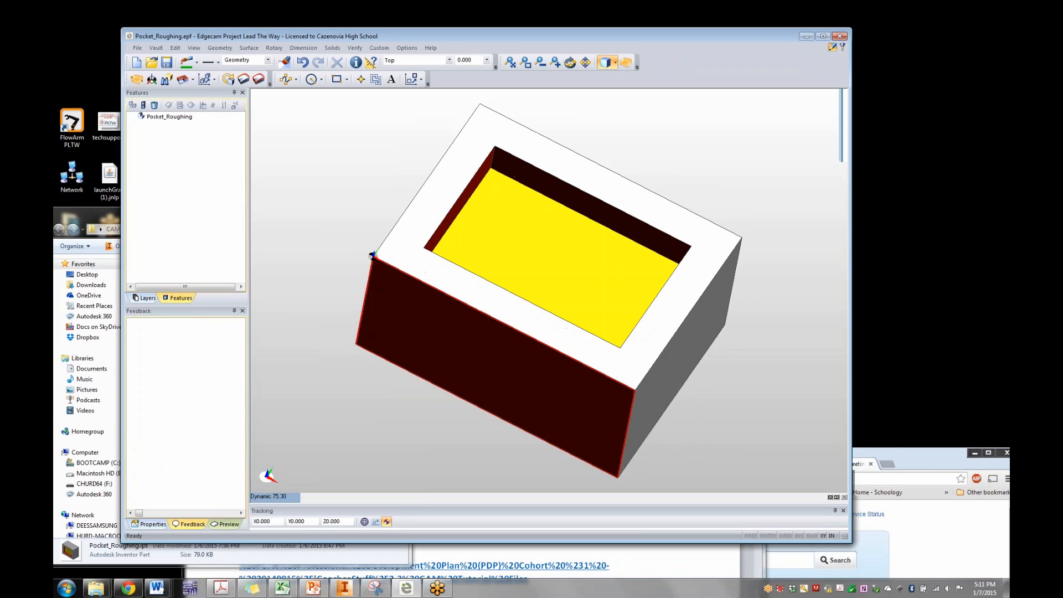
middle_click_drag(515, 338, 510, 293)
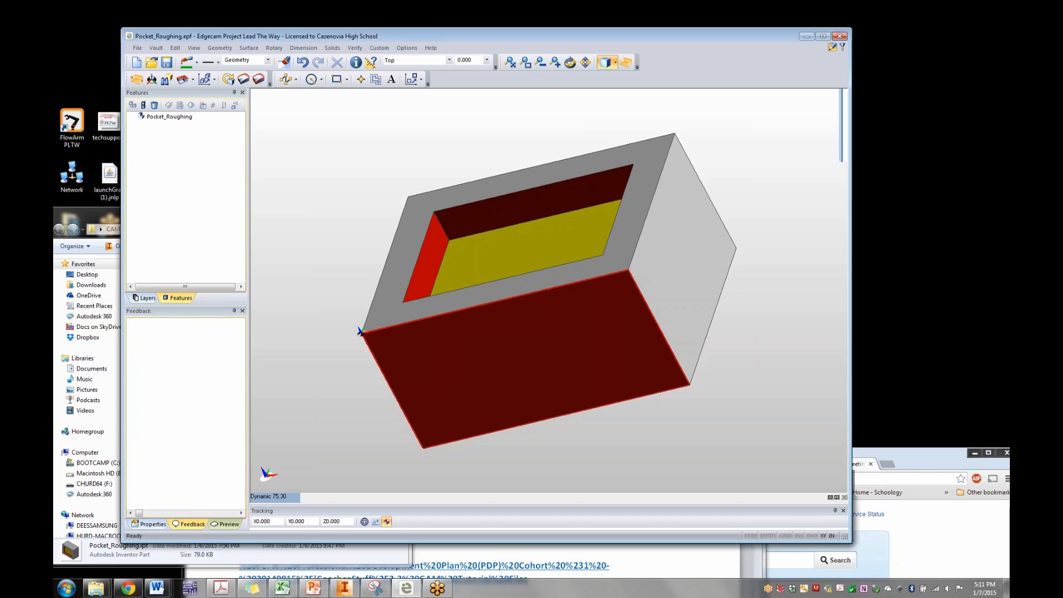
middle_click_drag(442, 407, 407, 366)
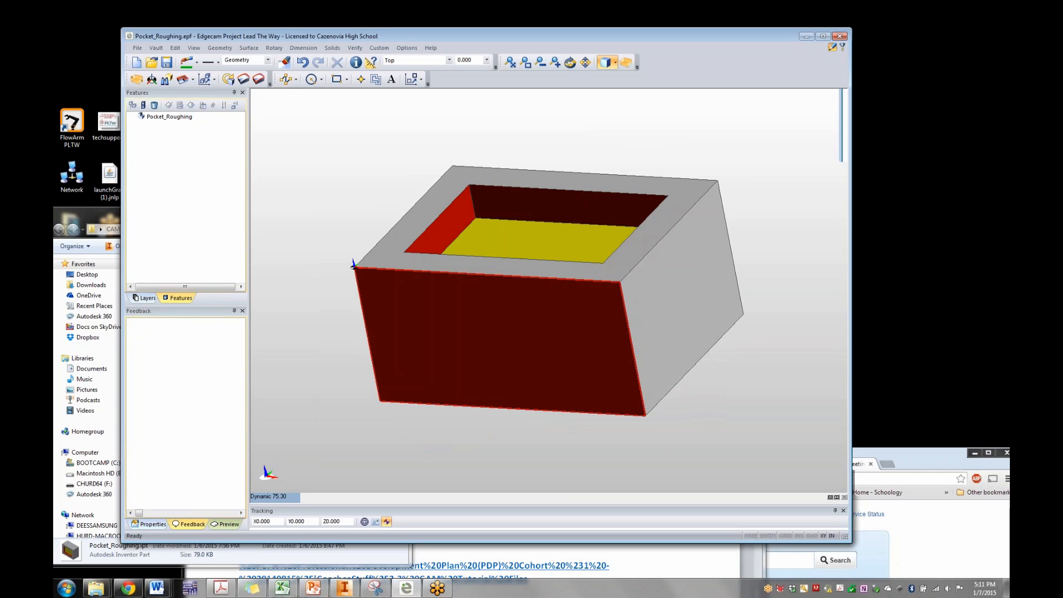
left_click_drag(625, 414, 643, 484)
middle_click_drag(642, 484, 640, 485)
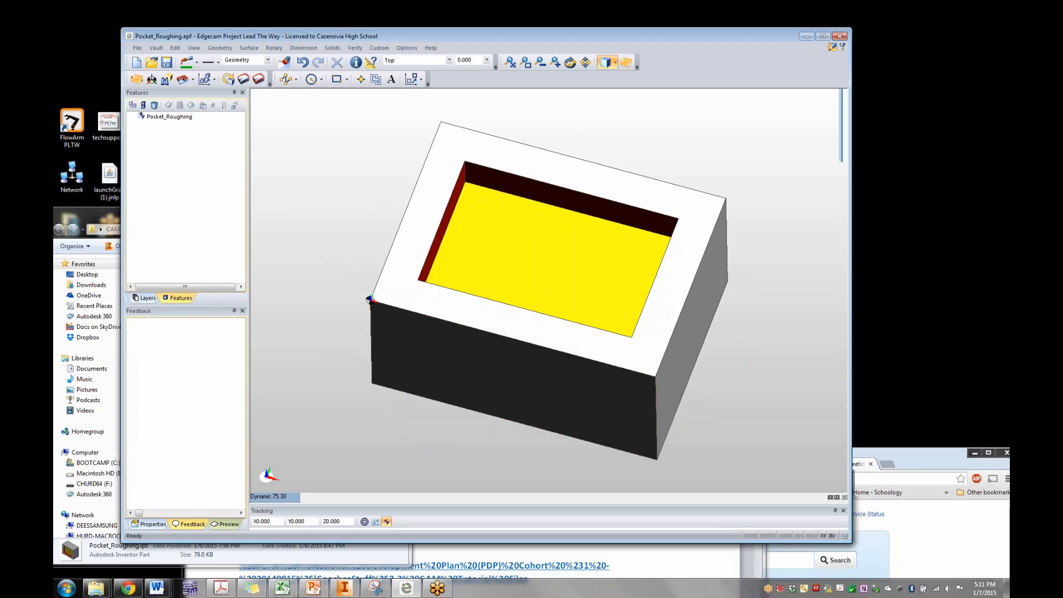
left_click(370, 299)
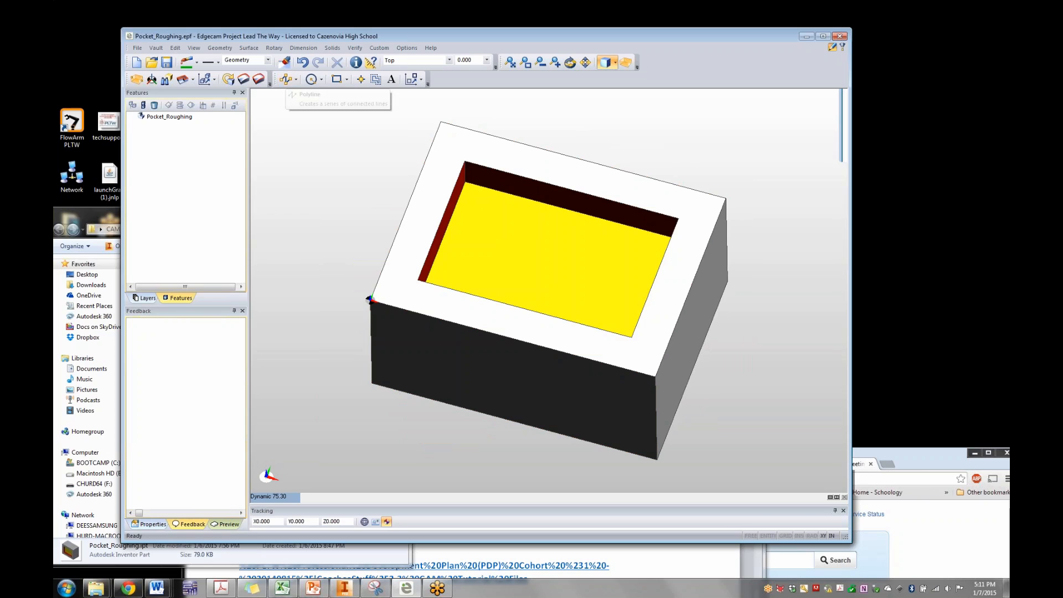
Arrange the Design Mode toolbars in a single row, with the stock and feature commands following the geometry drawing commands
mouse_move(275, 79)
left_mouse_down()
mouse_move(576, 95)
mouse_move(643, 62)
mouse_move(557, 79)
left_mouse_up()
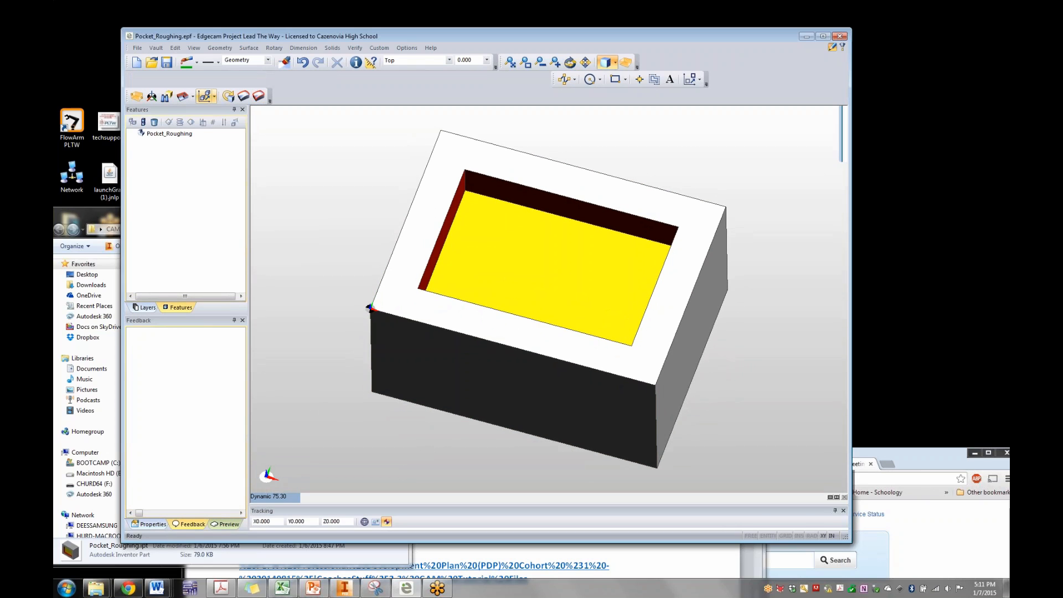
left_click_drag(555, 79, 310, 79)
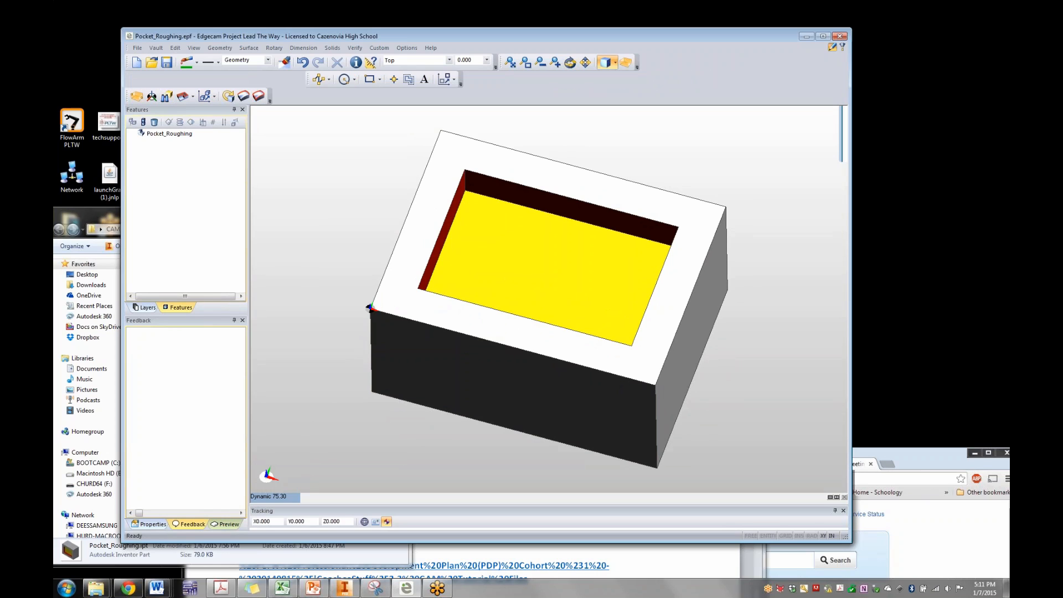
mouse_move(128, 96)
left_mouse_down()
mouse_move(183, 79)
mouse_move(440, 80)
left_mouse_up()
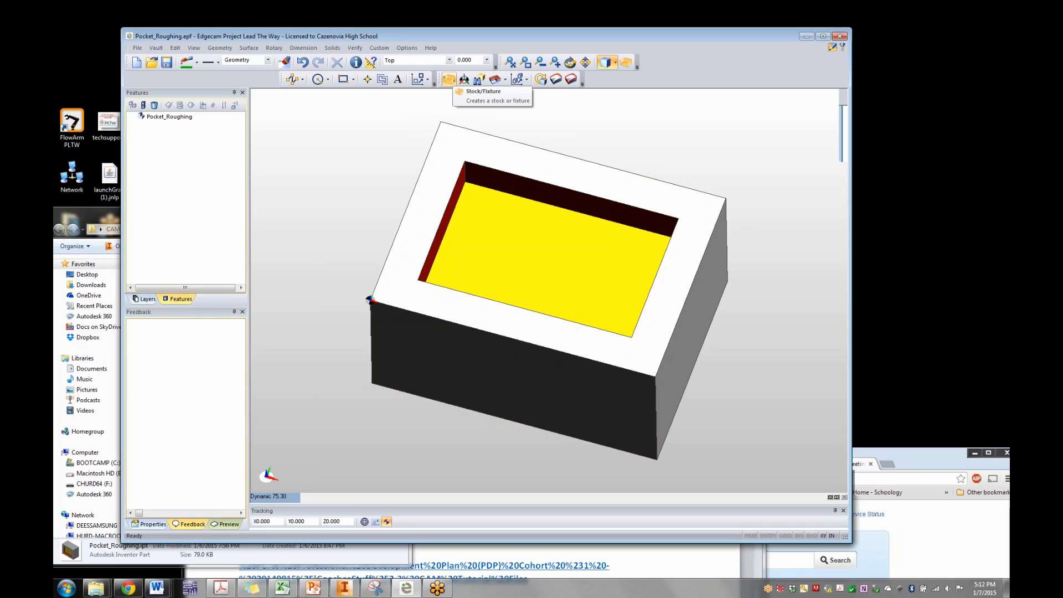
Create an automatic box stock with 0.0 offsets around the pocket part and inspect its edges near the origin corner
left_click(449, 79)
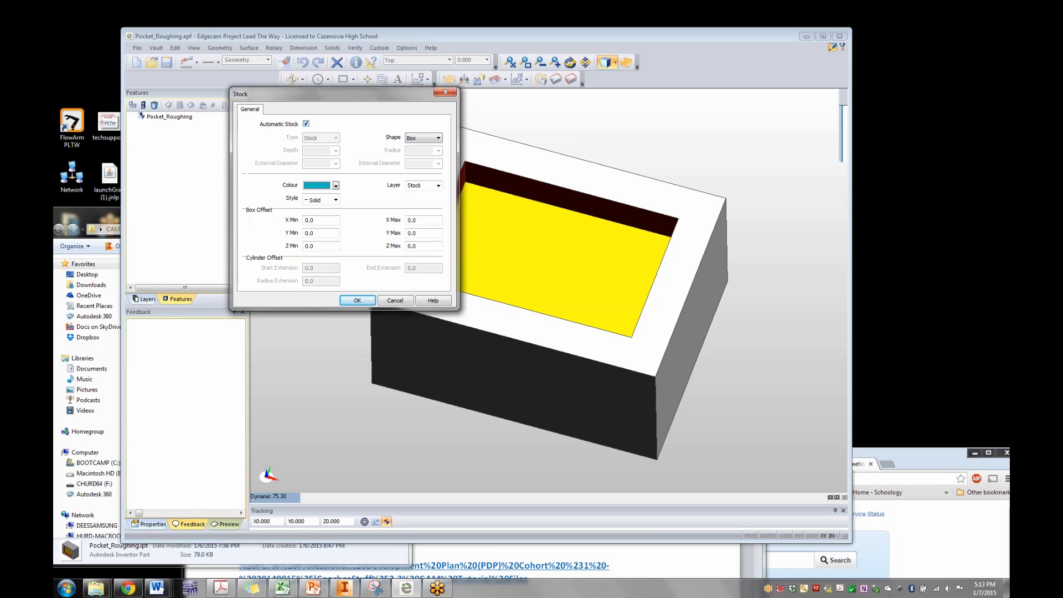
left_click(370, 300)
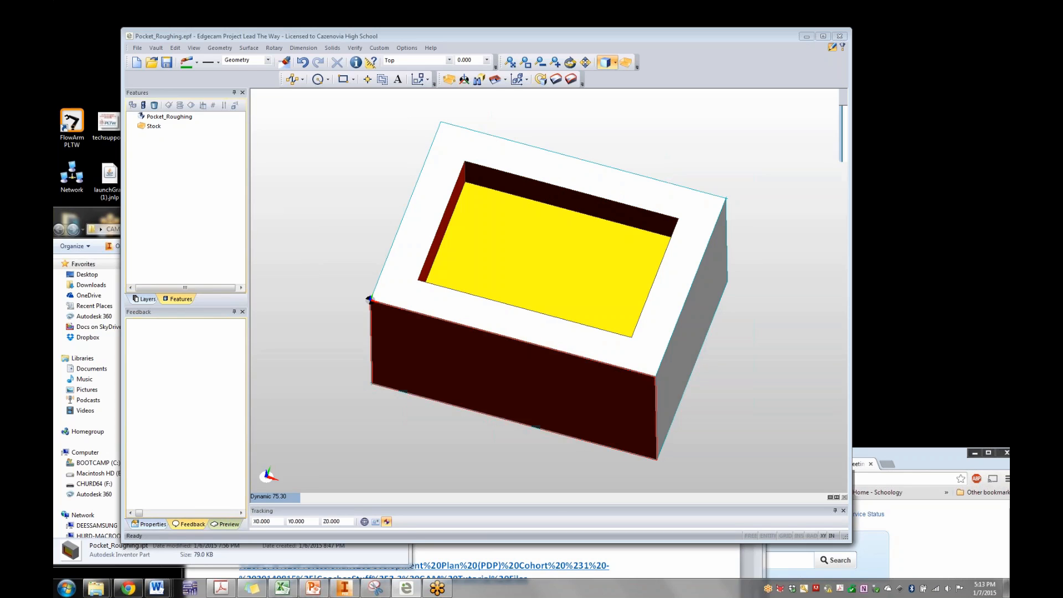
scroll(370, 300, "up", 5)
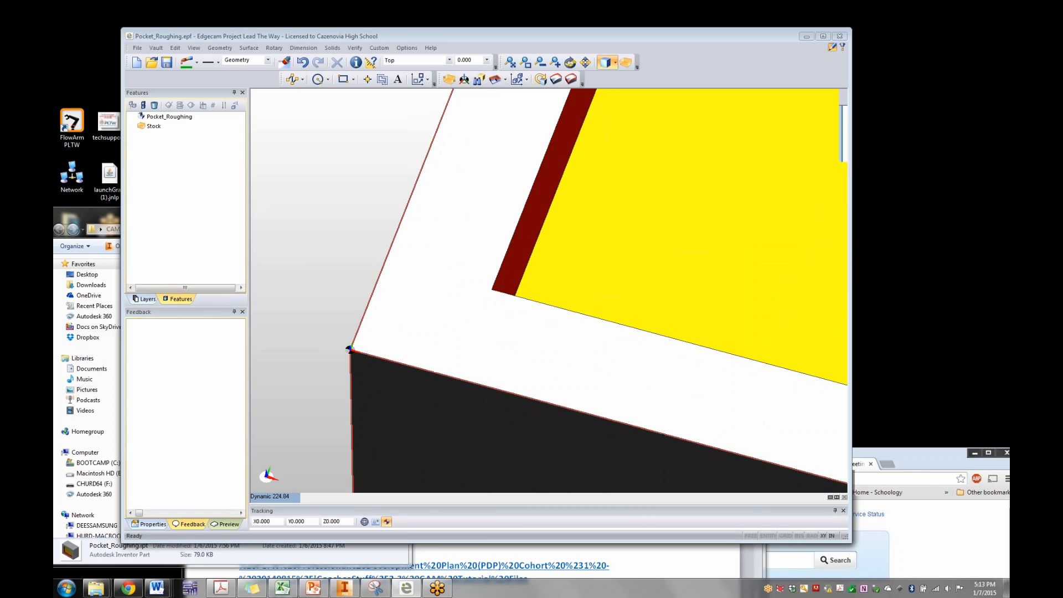
left_click(349, 349)
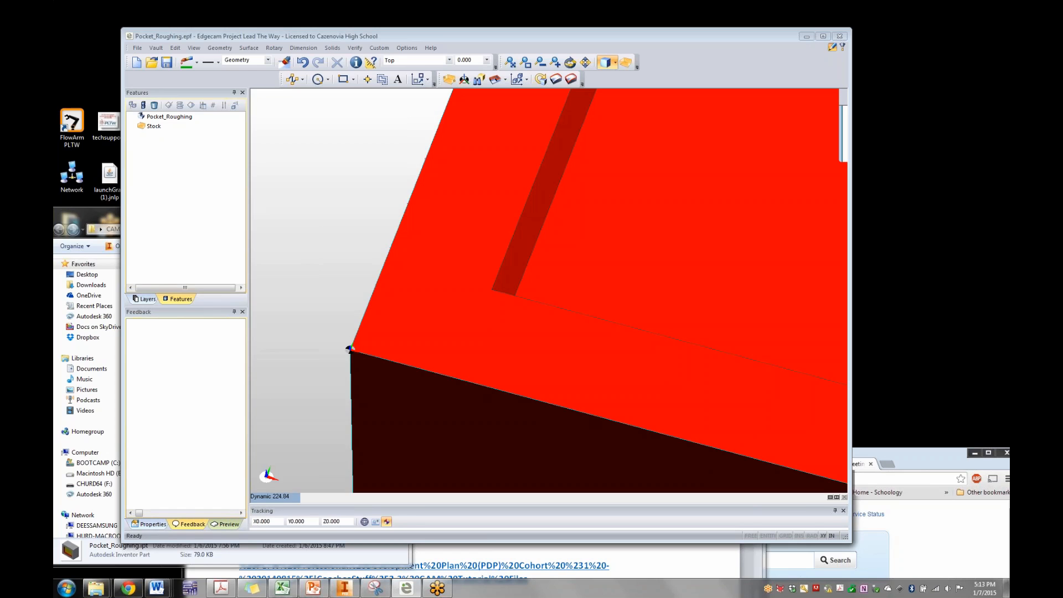
key("Escape")
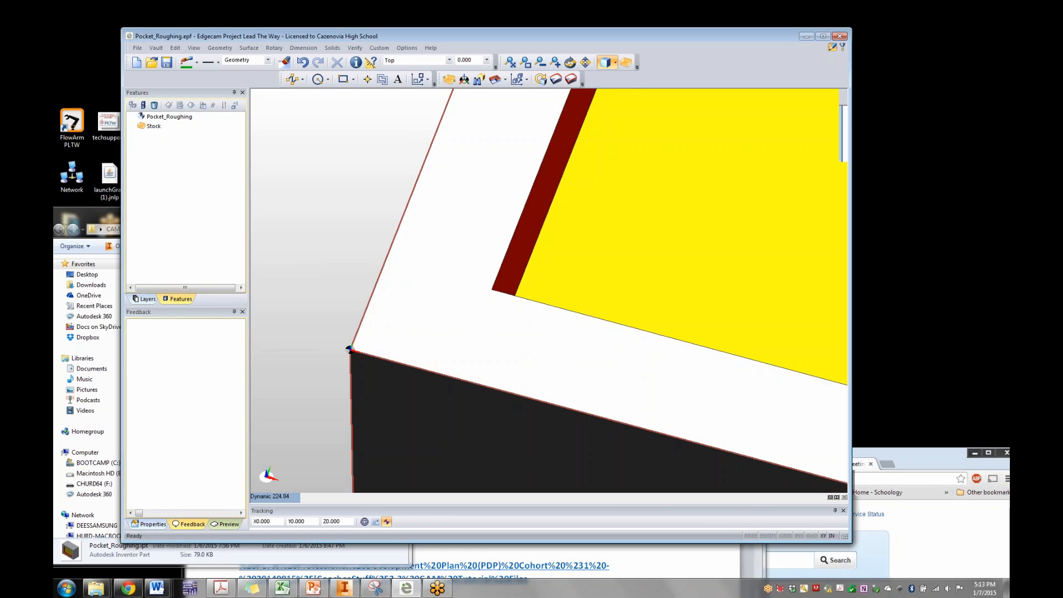
scroll(697, 400, "down", 2)
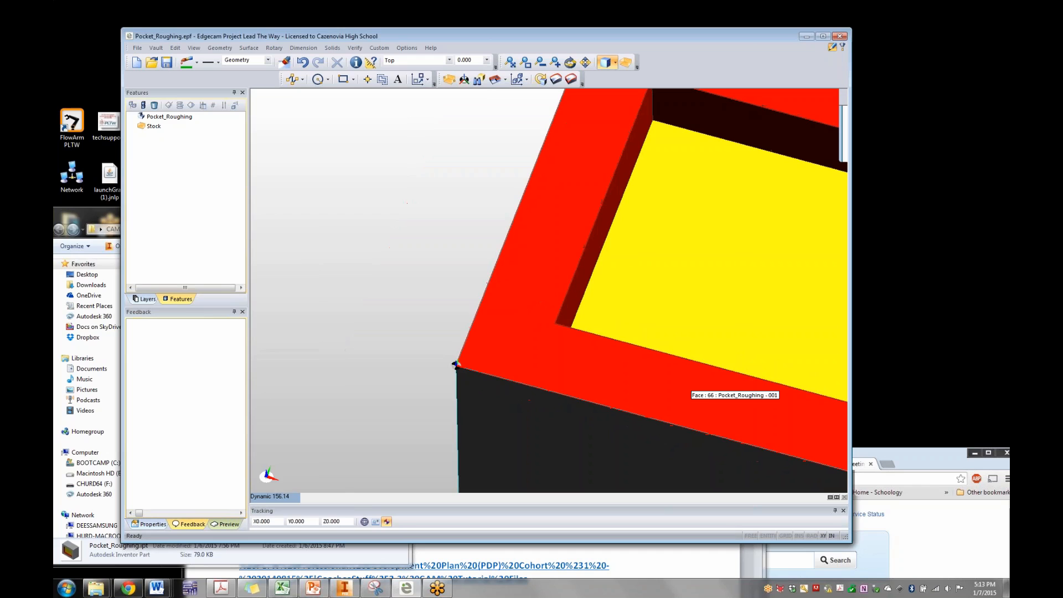
Add a second automatic box stock to the part and delete the duplicate
left_click(449, 79)
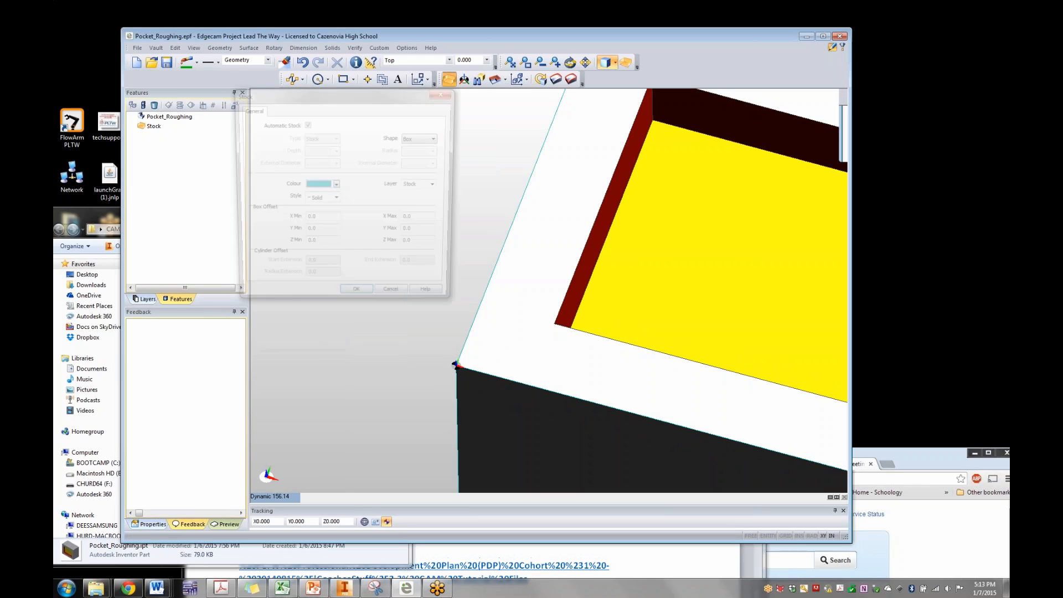
key("Return")
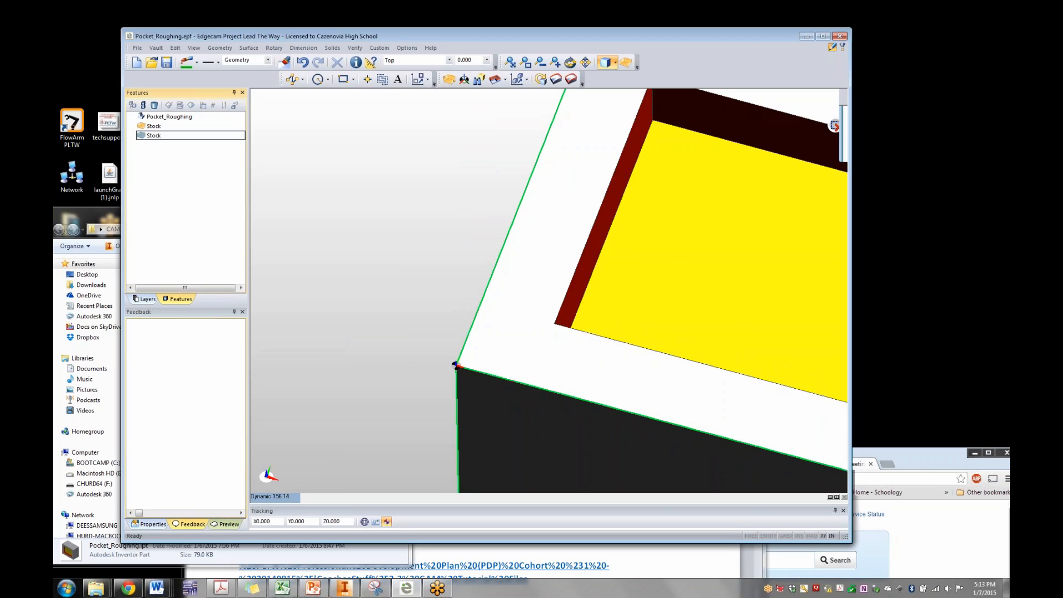
right_click(145, 135)
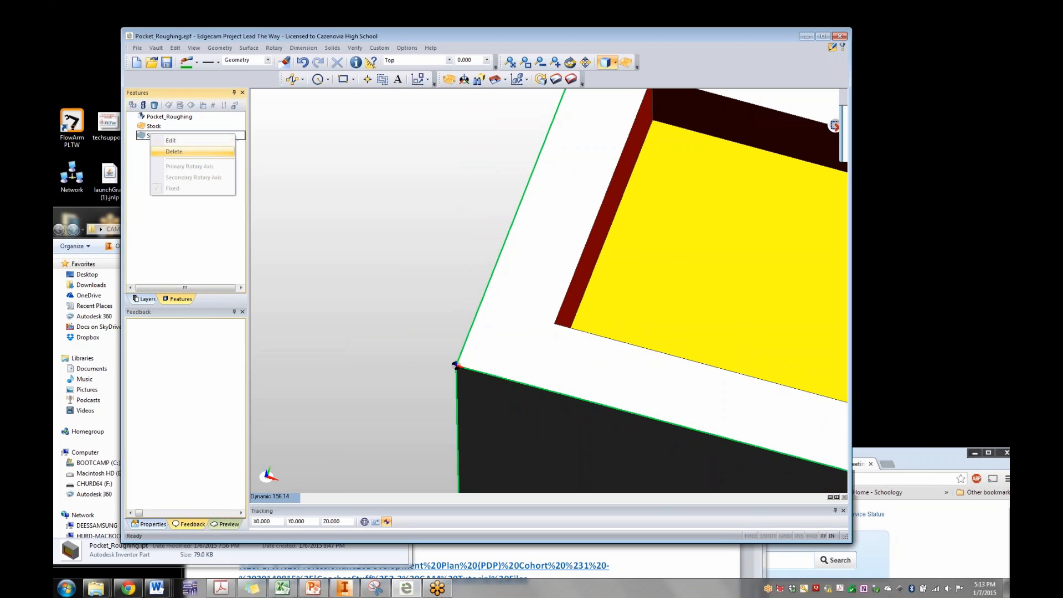
left_click(166, 152)
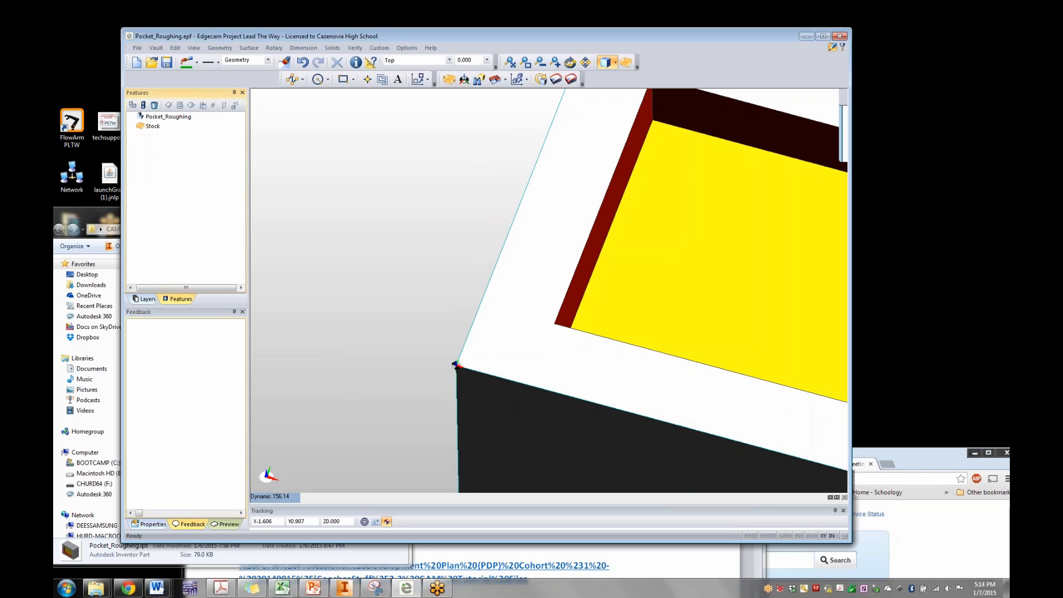
scroll(388, 316, "down", 5)
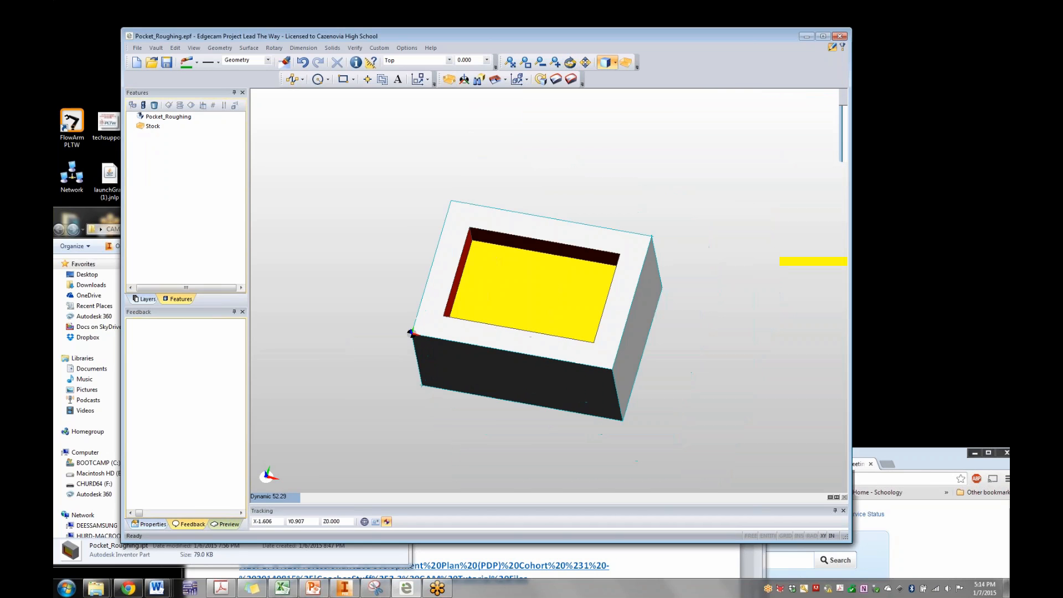
scroll(393, 295, "up", 1)
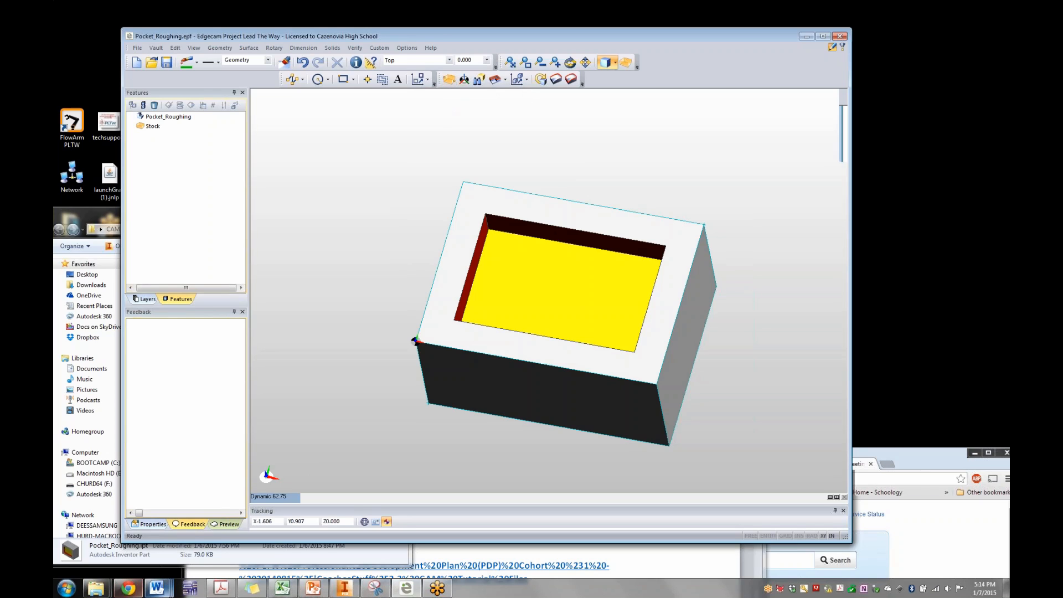
Switch to the PDP Agenda 1-7-15 document in Word and add the item "Put Stock" below Import Part under Design Mode
mouse_move(156, 588)
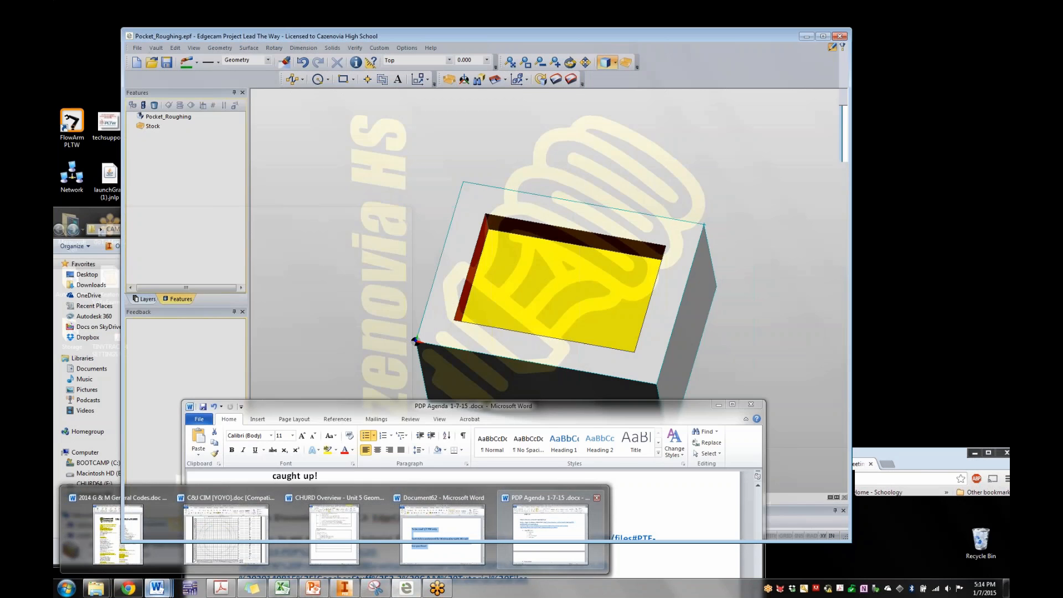
left_click(549, 535)
left_click_drag(548, 406, 471, 90)
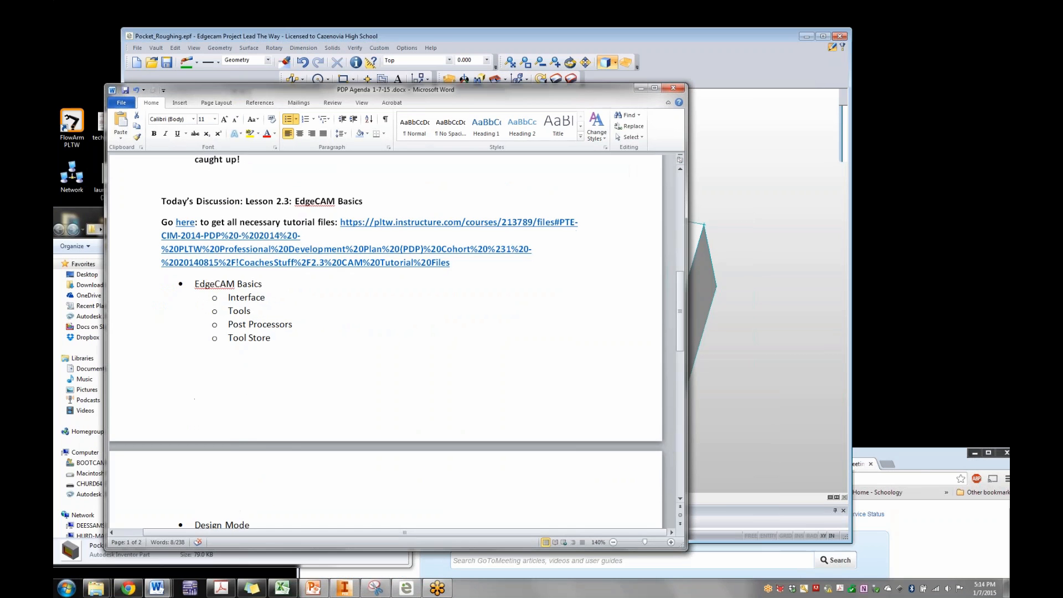
scroll(396, 338, "down", 3)
scroll(395, 337, "down", 2)
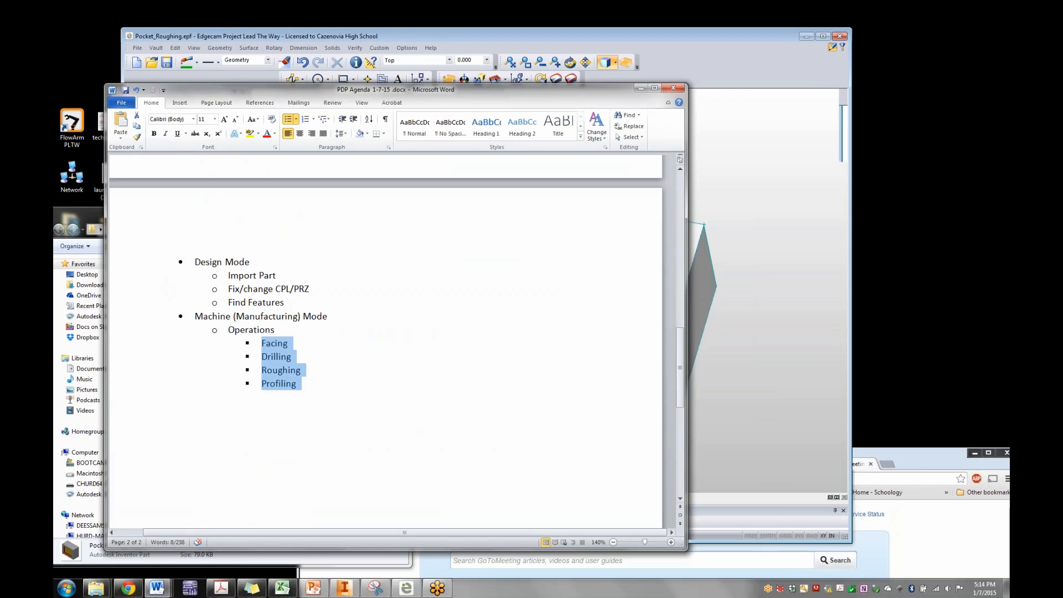
left_click(277, 275)
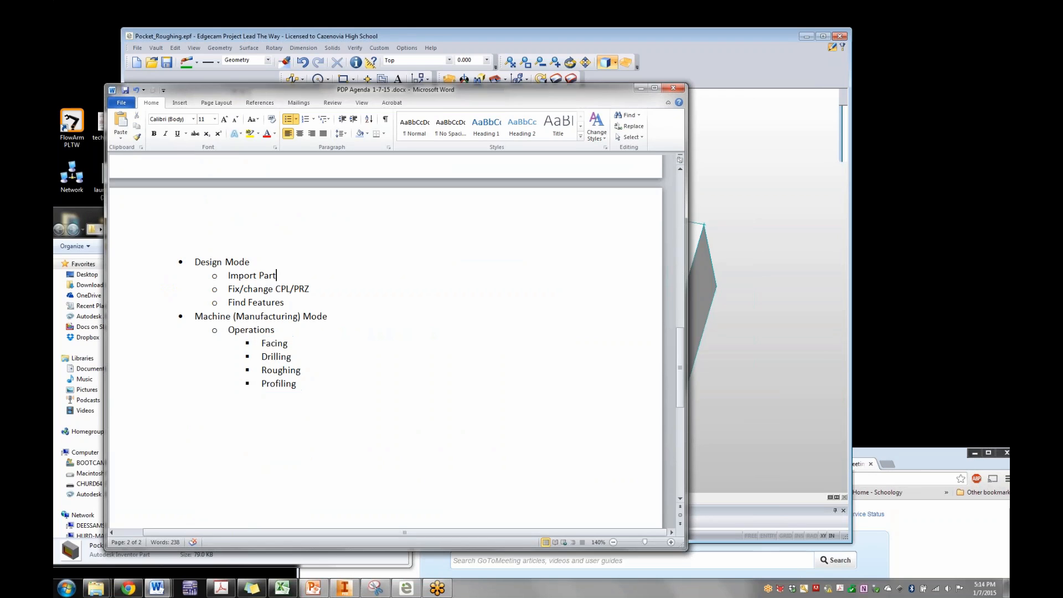
key("Return")
type("Put ")
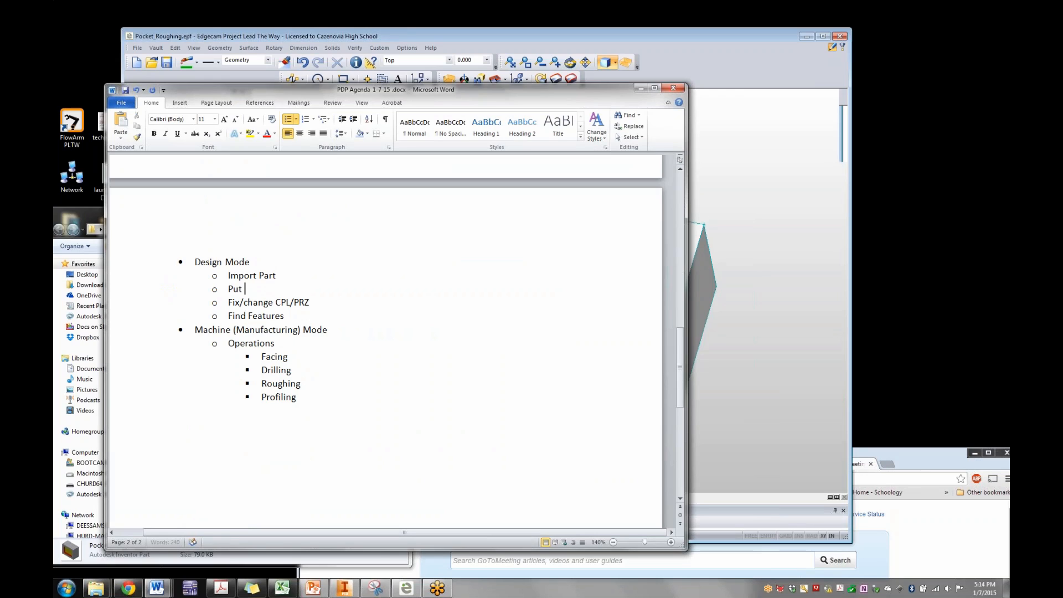
type("Stock")
Check the part's origin corner in Edgecam and highlight the Find Features item in the Word agenda
left_click_drag(540, 36, 561, 38)
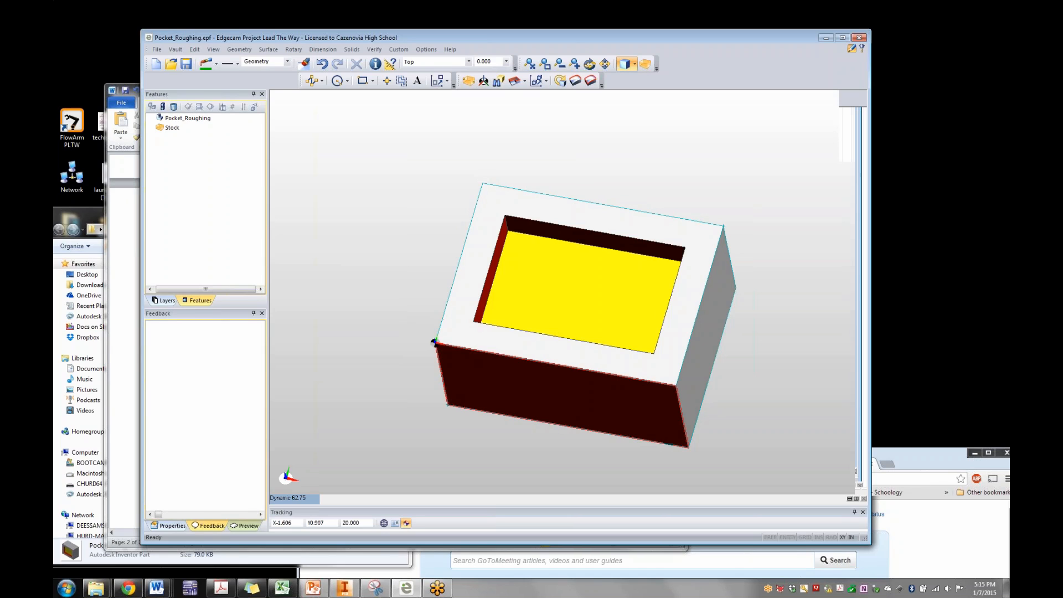
mouse_move(435, 342)
middle_mouse_down()
mouse_move(480, 226)
mouse_move(433, 347)
middle_mouse_up()
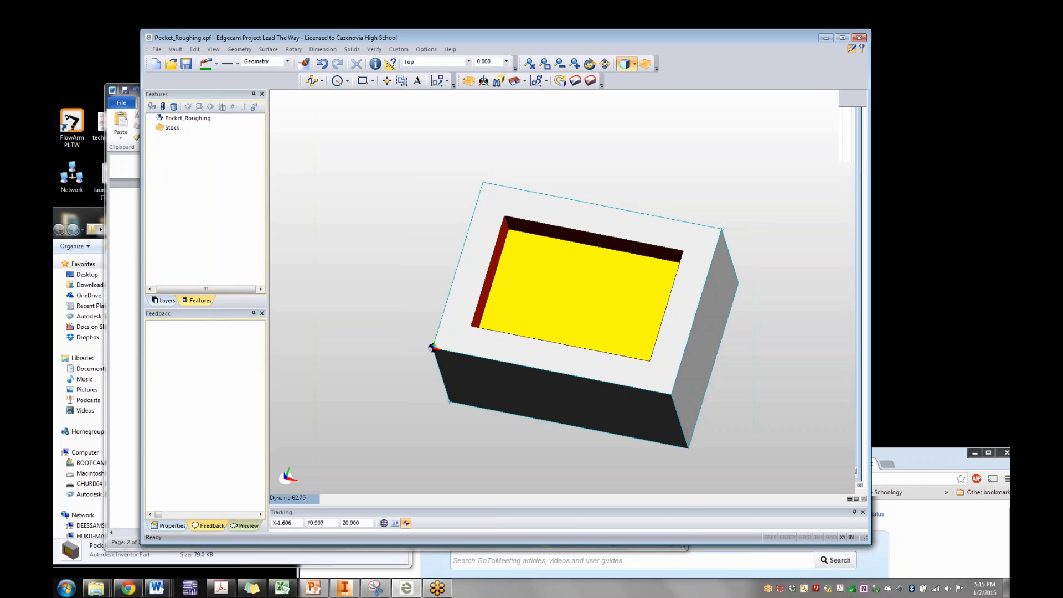
key("alt+Tab")
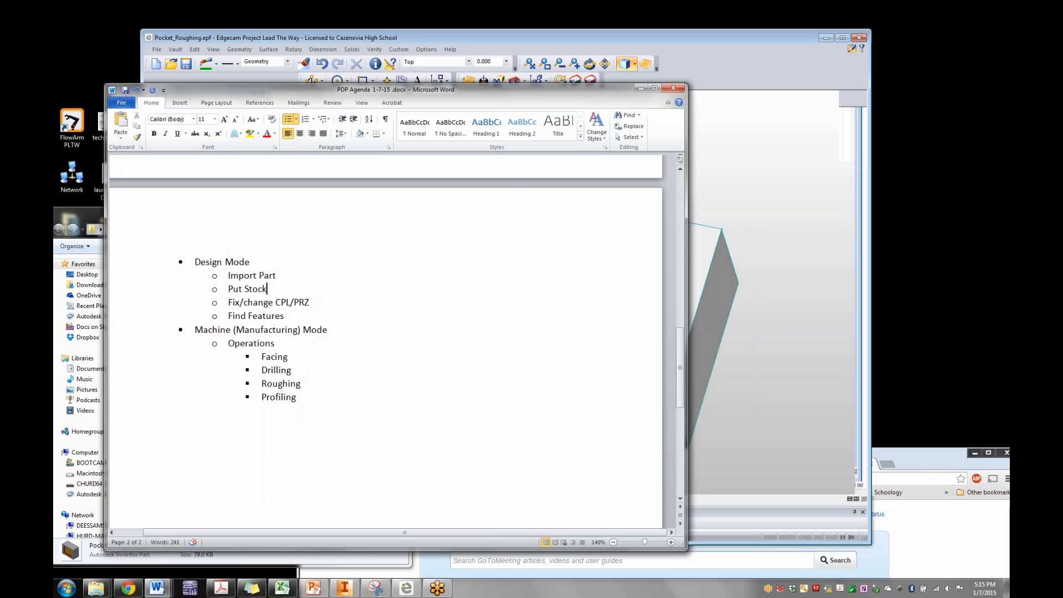
left_click_drag(279, 316, 232, 316)
Switch back to Edgecam and run Feature Finder on the pocket part using the Top CPL
key("alt+Tab")
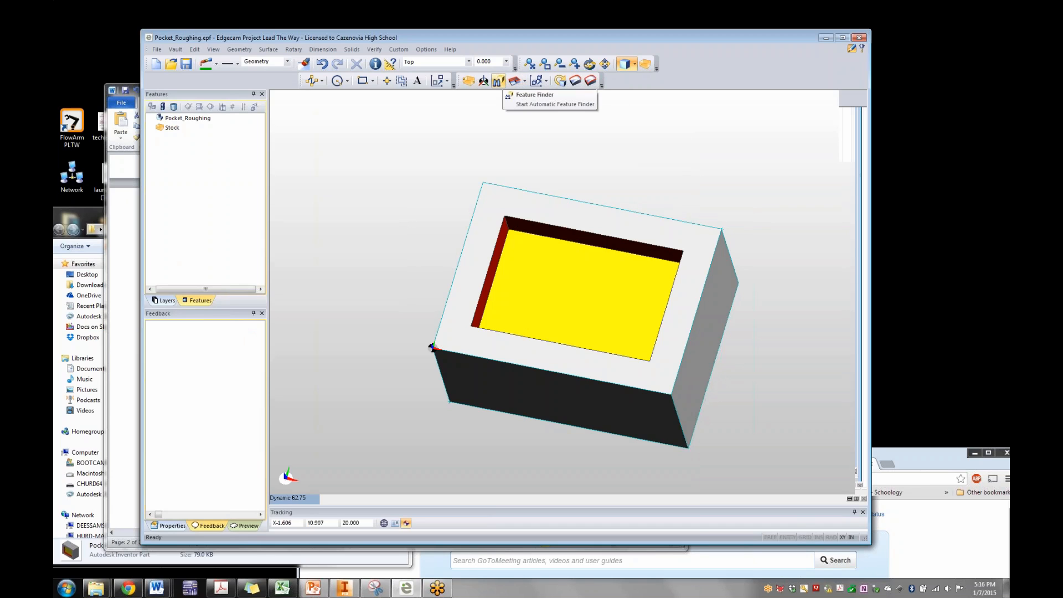
left_click(498, 81)
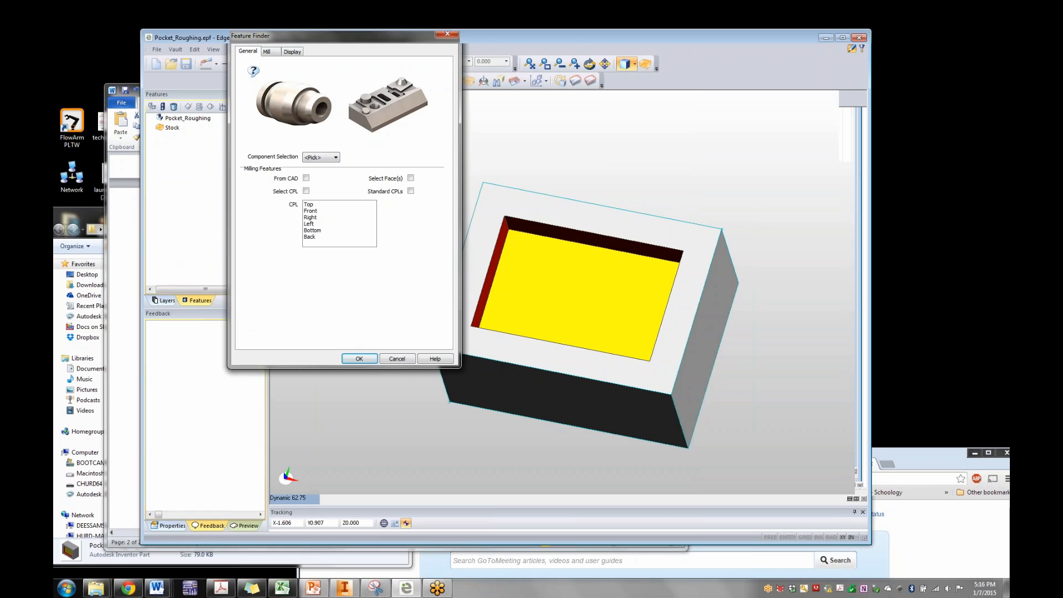
left_click(309, 204)
left_click(359, 358)
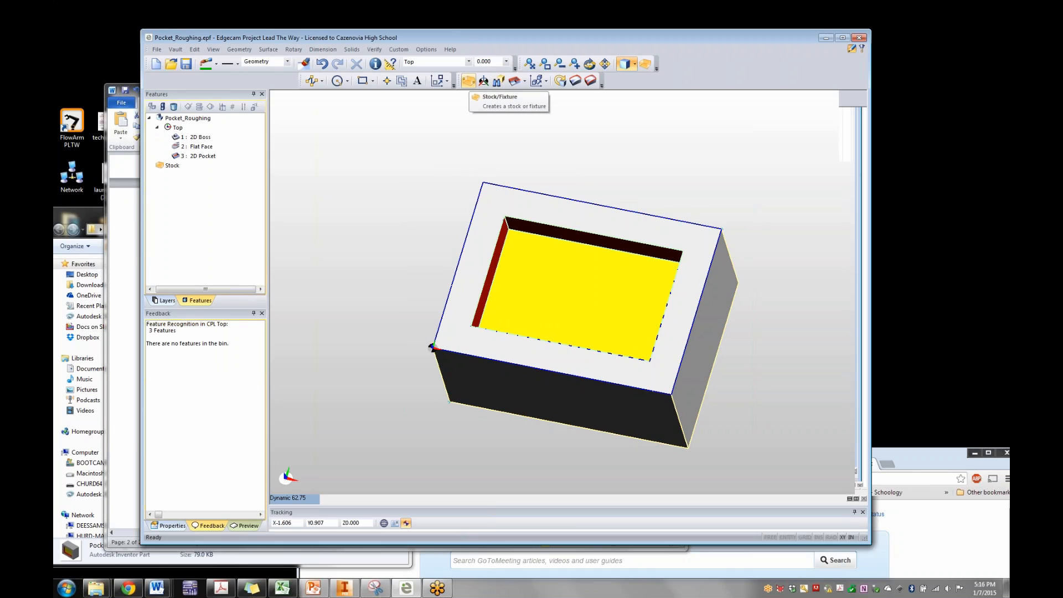
Undo the feature recognition and run Feature Finder again for the Top CPL
left_click(498, 81)
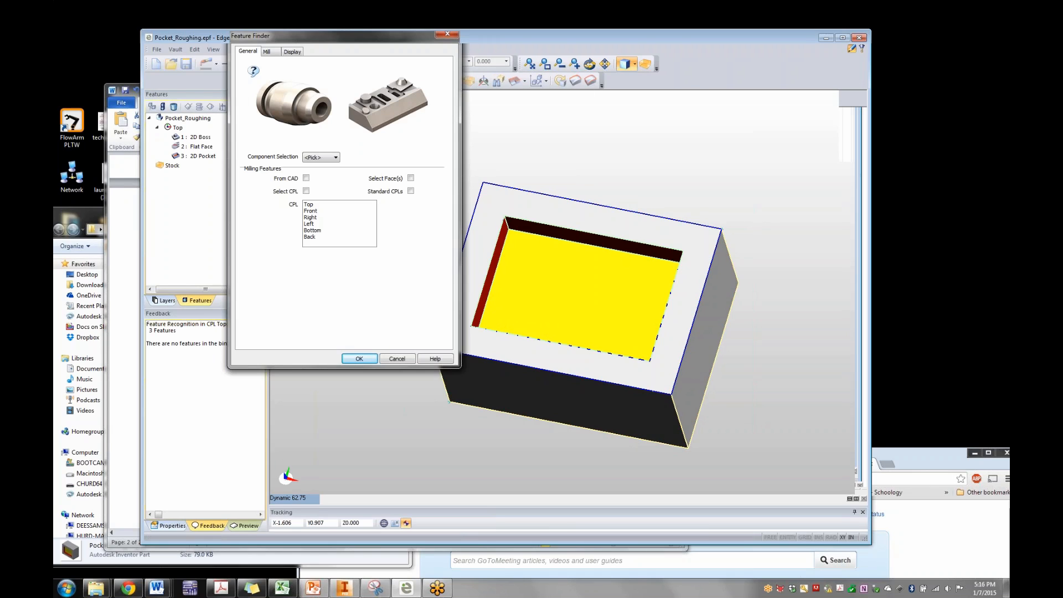
left_click(397, 359)
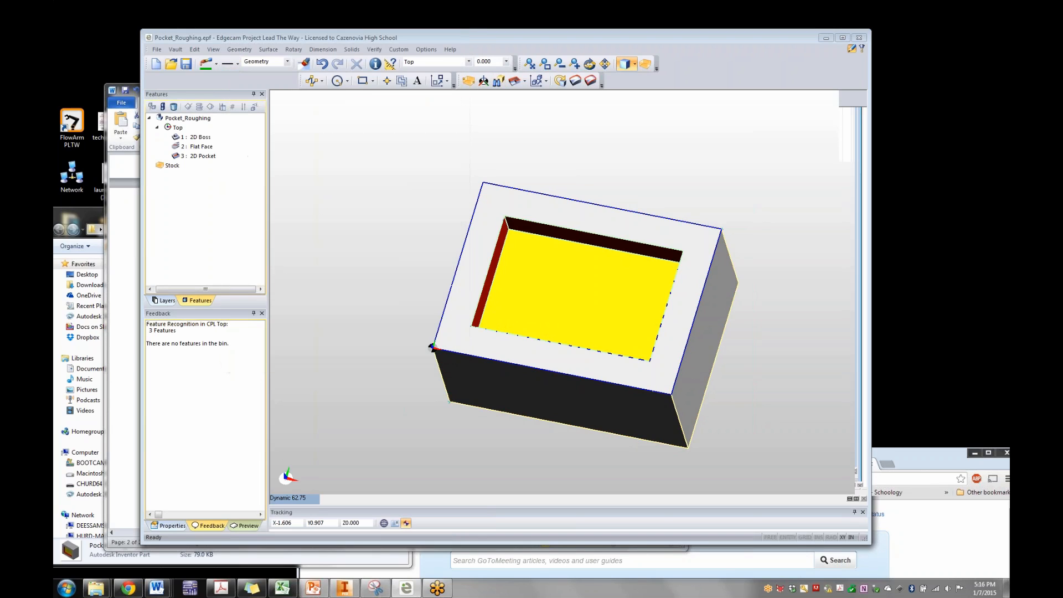
left_click(194, 49)
left_click(213, 71)
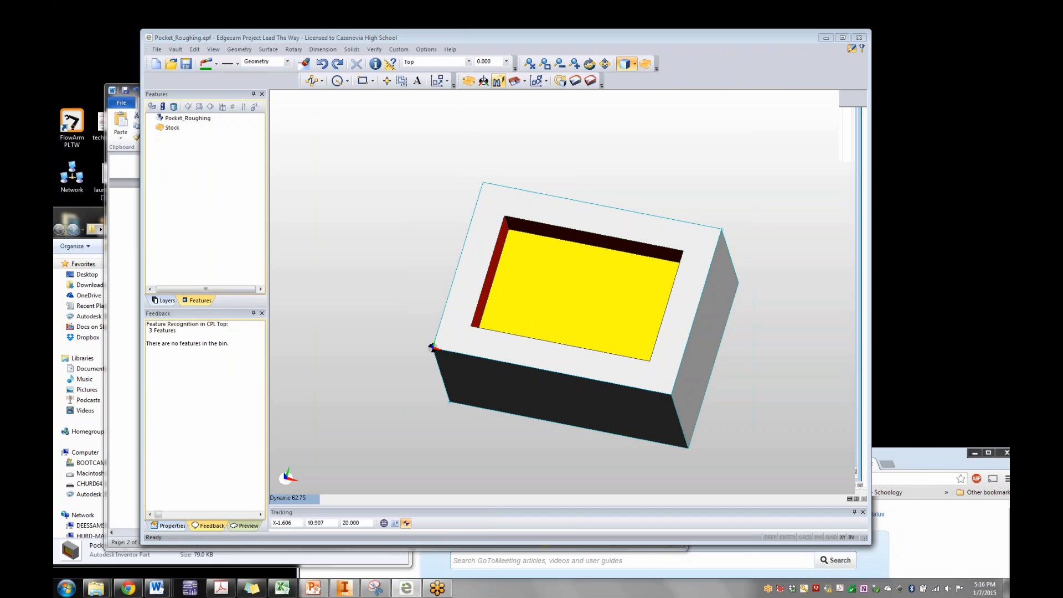
left_click(498, 80)
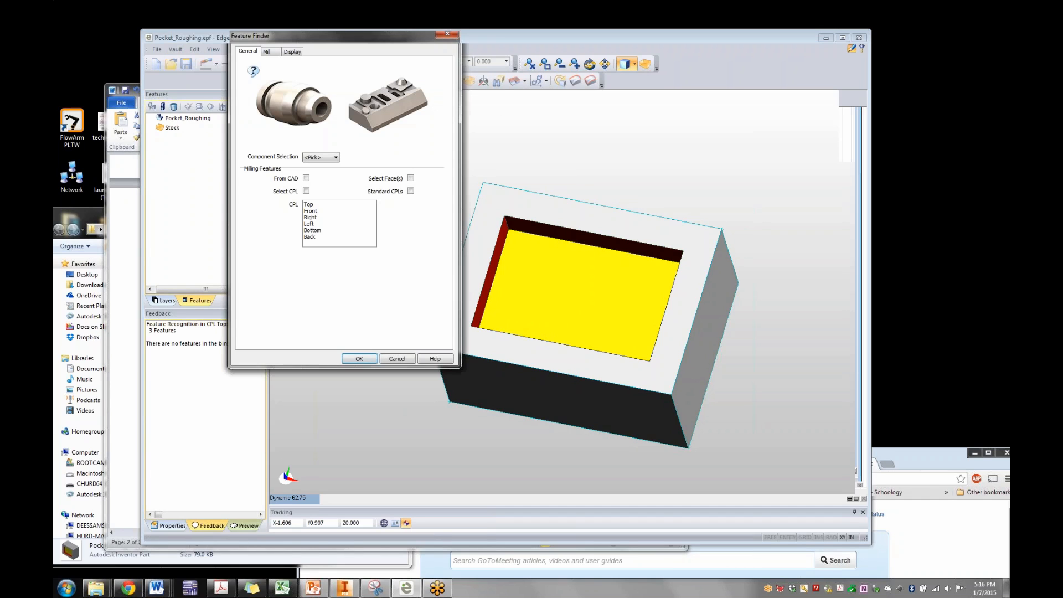
key("Return")
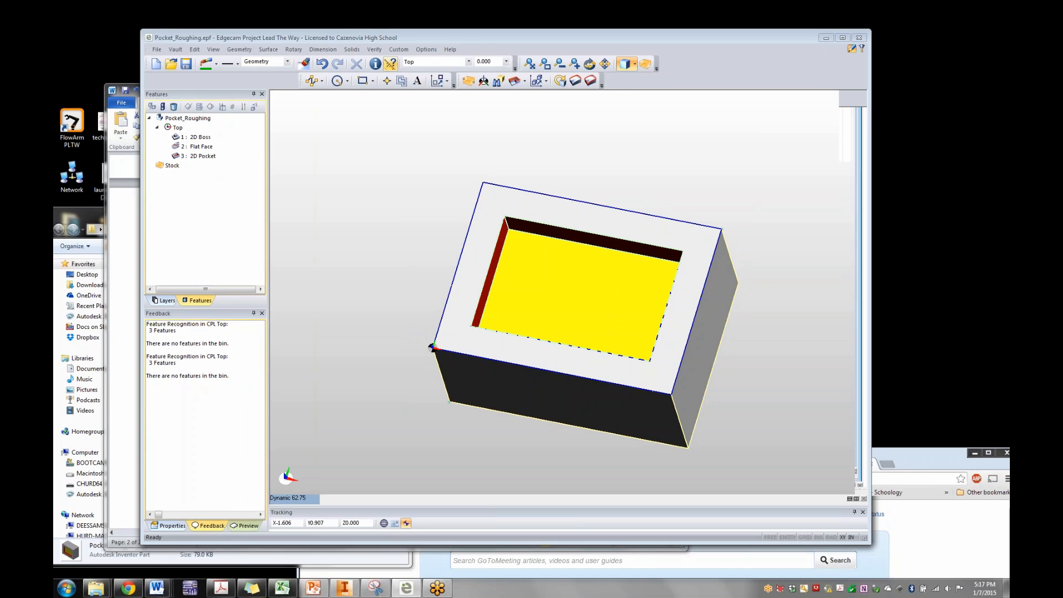
Run Feature Finder with Highest Wall Level, Find Flat Face Features and CAD Link Information turned off in the mill options
left_click(498, 80)
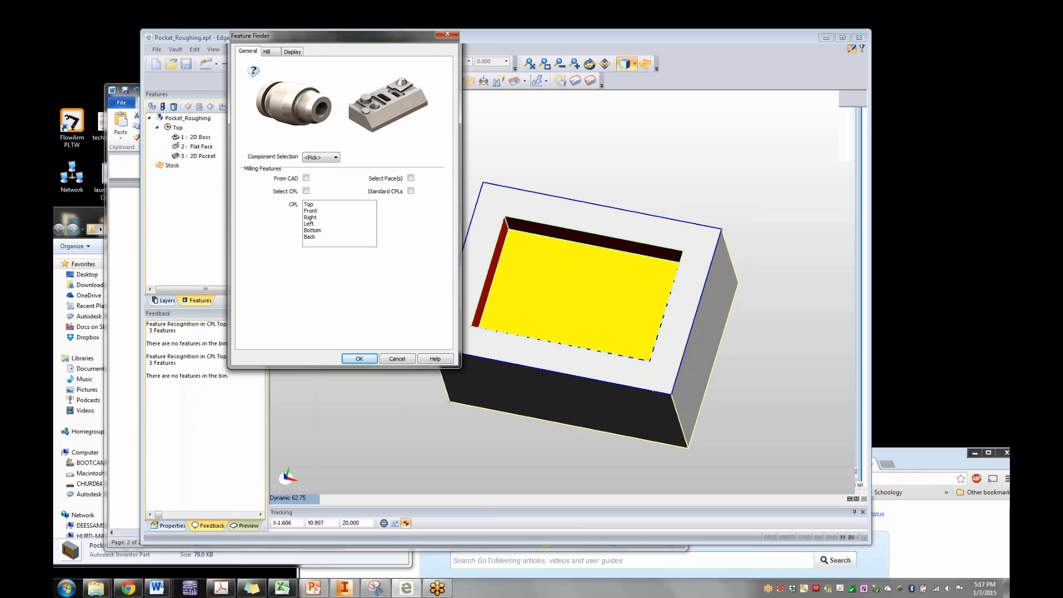
left_click(268, 52)
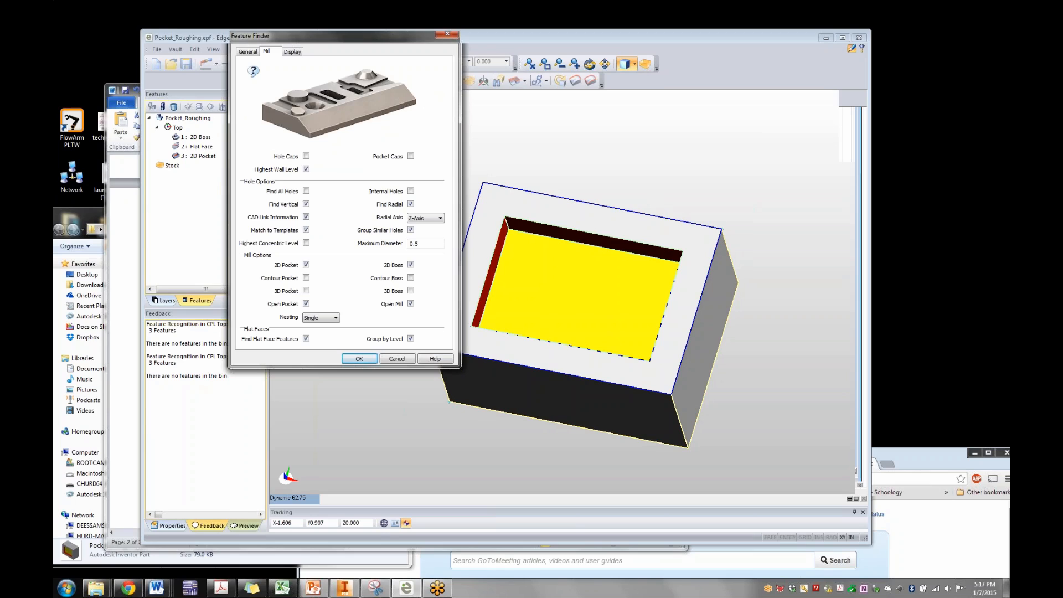
mouse_move(321, 318)
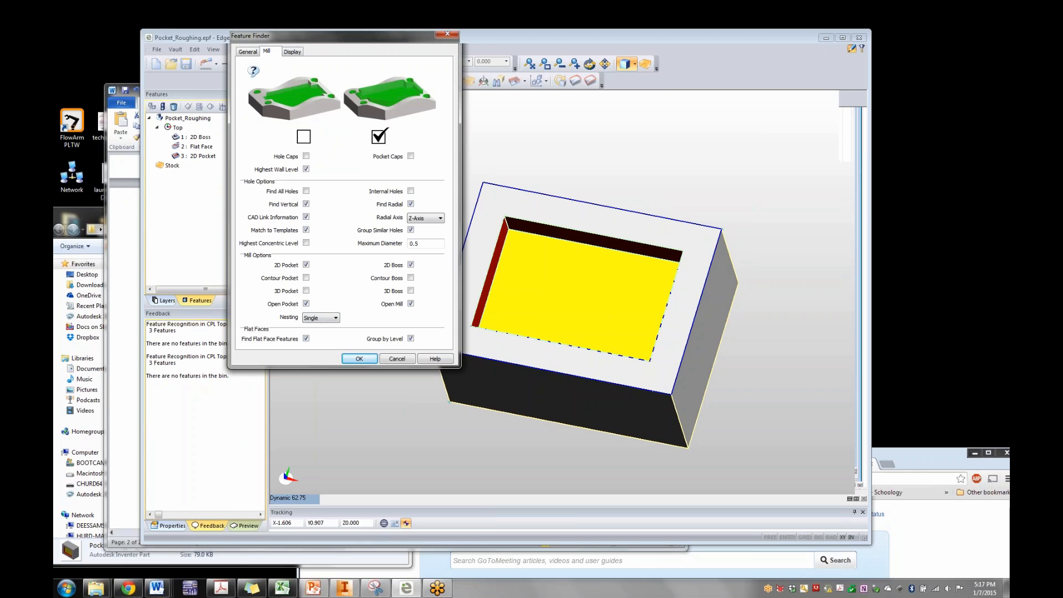
left_click(307, 169)
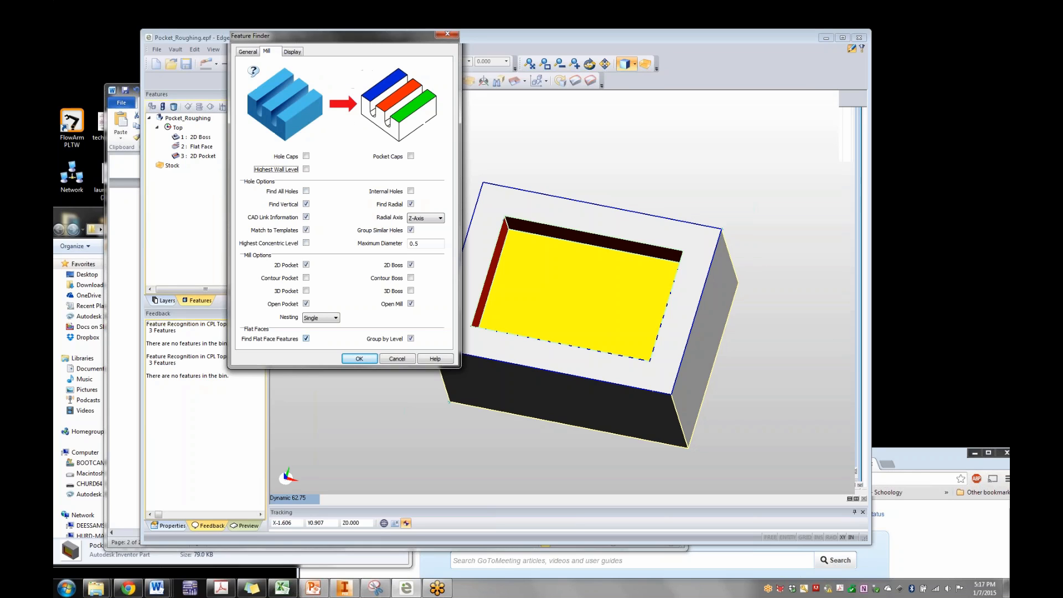
left_click(306, 339)
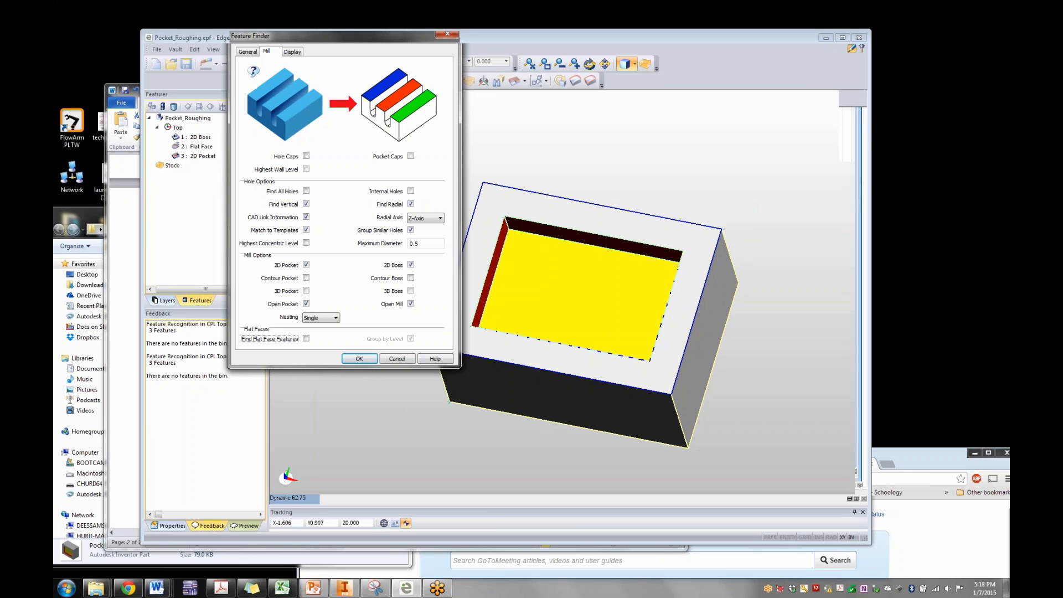
left_click(306, 217)
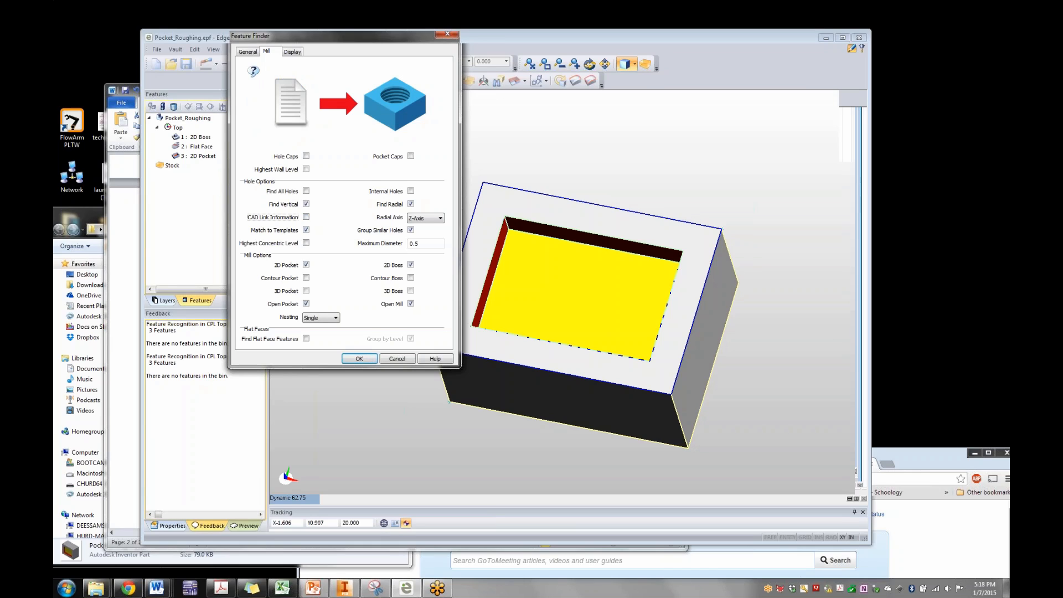
left_click_drag(332, 35, 328, 87)
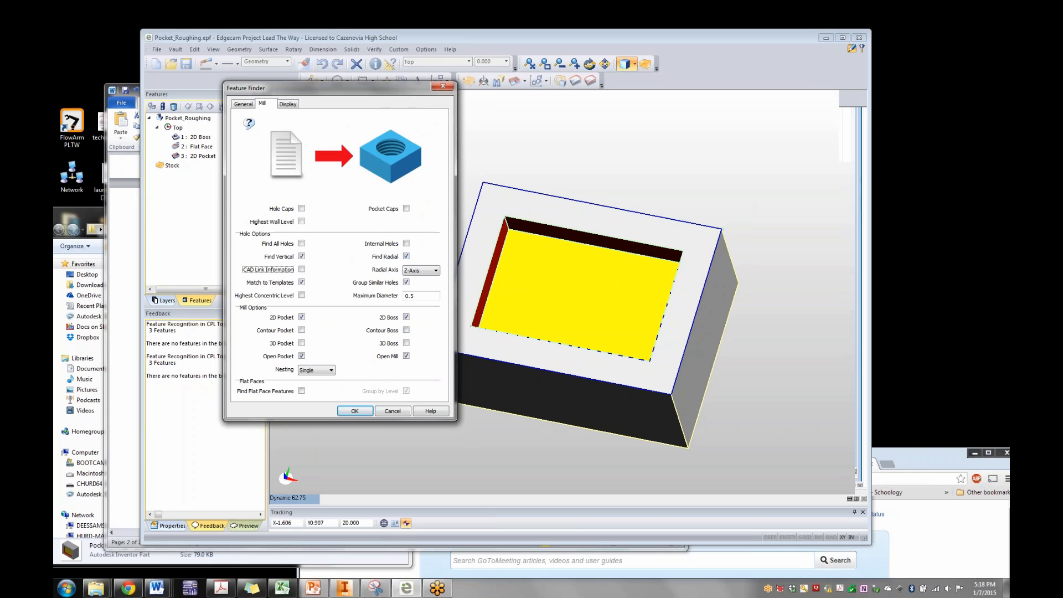
left_click_drag(328, 88, 454, 55)
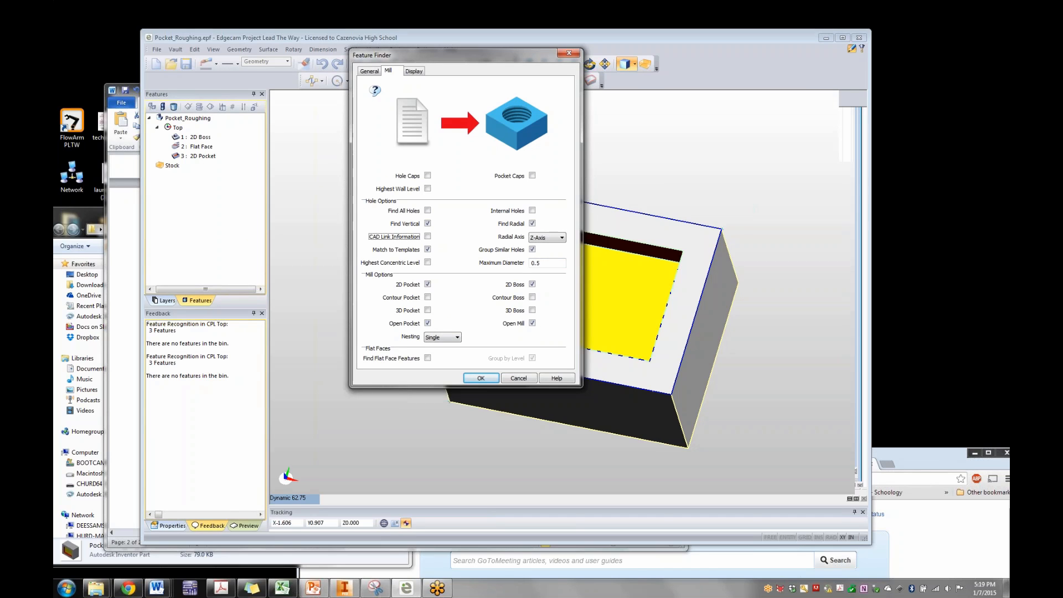
left_click(481, 378)
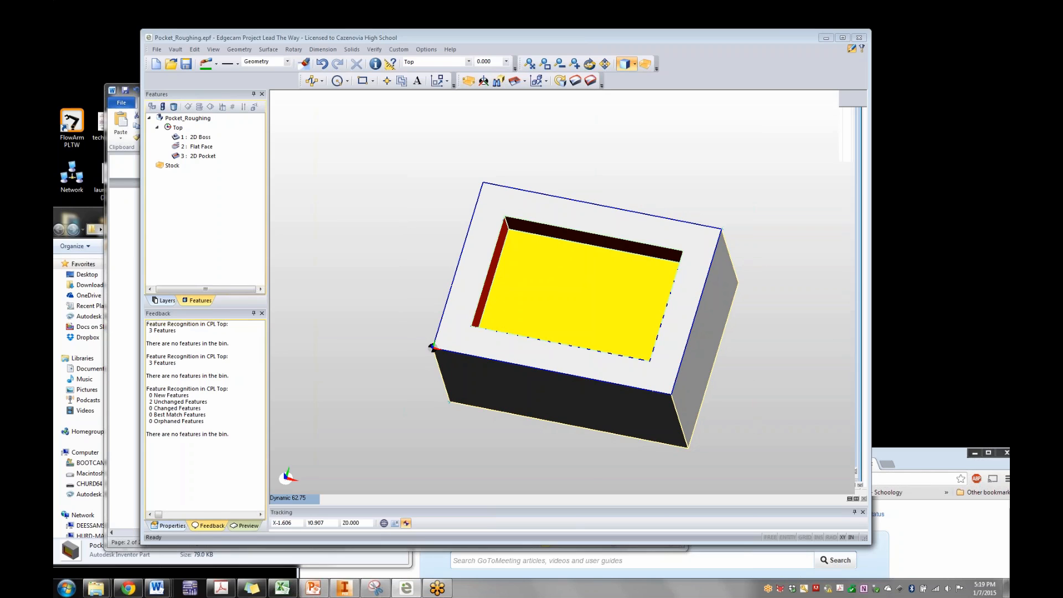
Switch to Manufacture Mode and look through the machine tools available for the new Mill machining sequence
left_click_drag(498, 37, 443, 31)
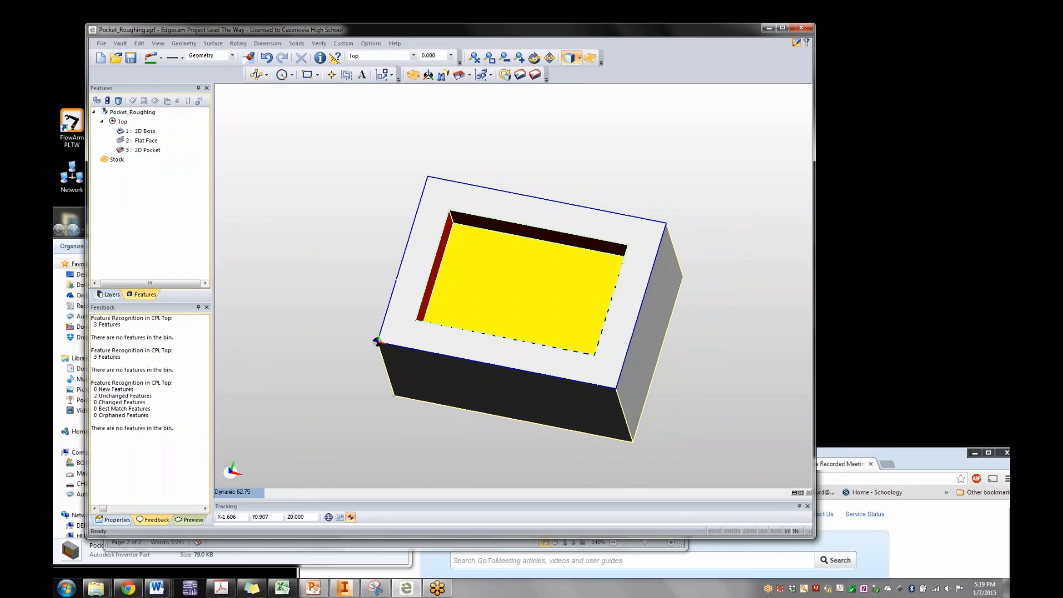
middle_click_drag(512, 344, 486, 337)
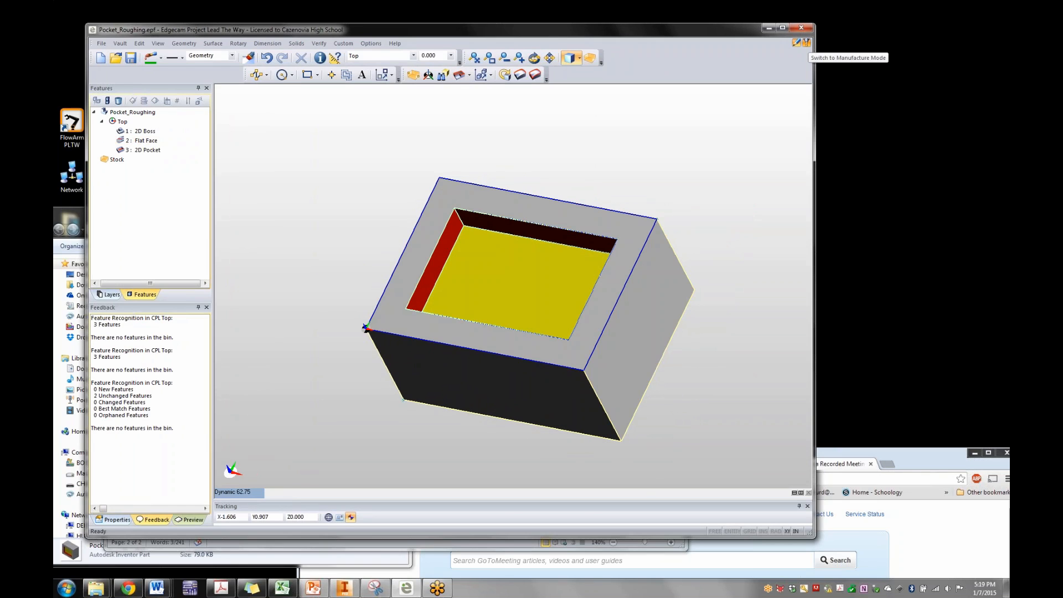
left_click(806, 43)
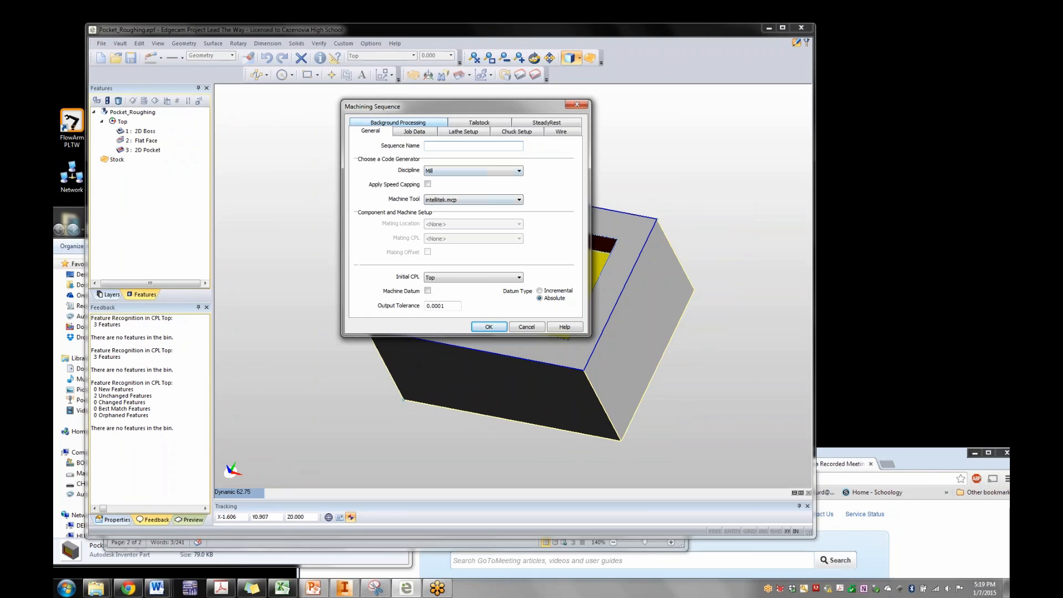
left_click(518, 200)
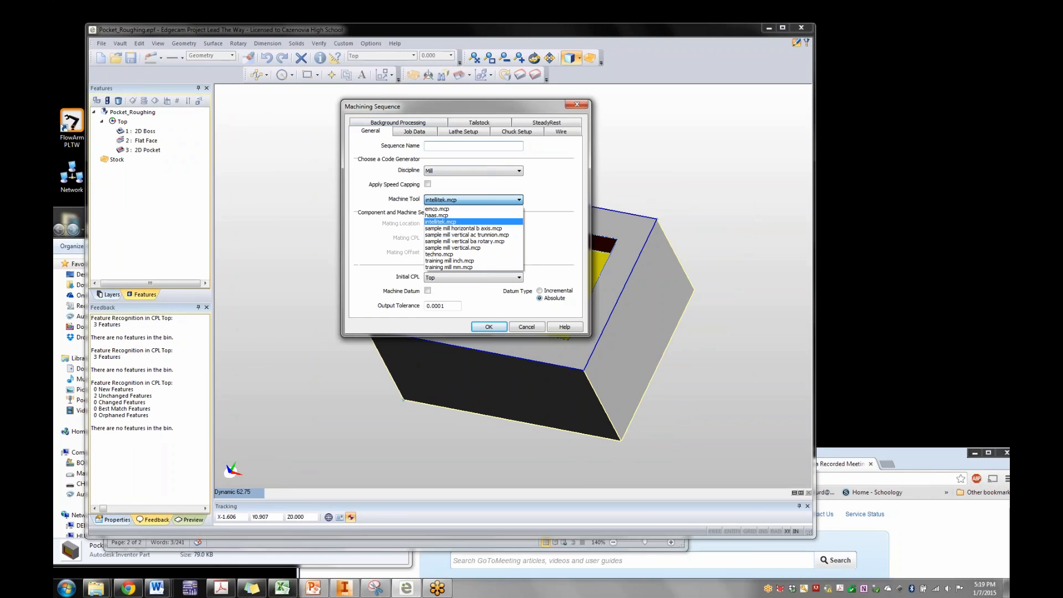
key("Up")
key("Up")
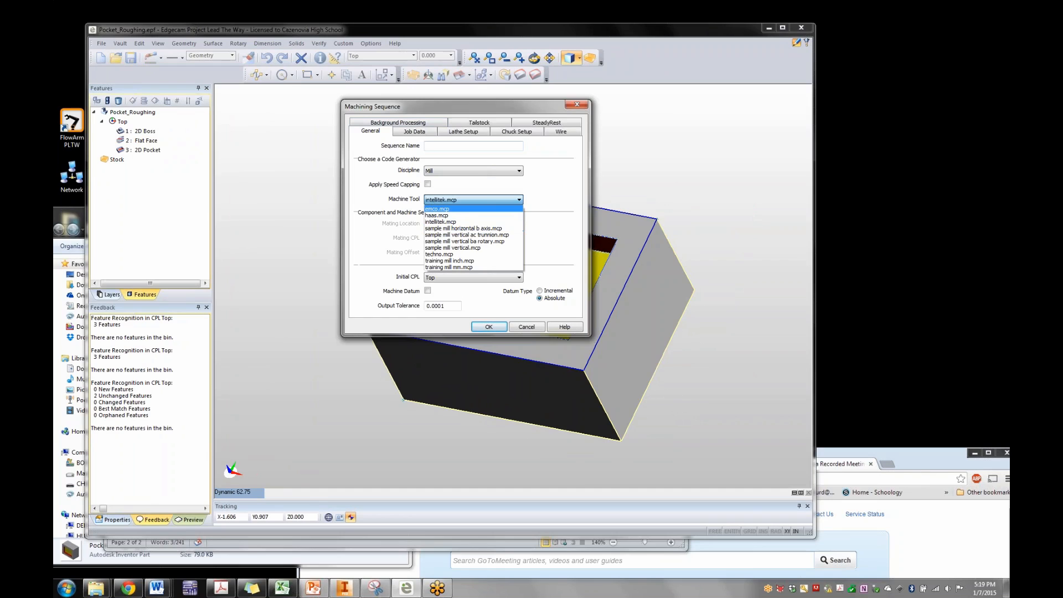
key("Down")
key("Down")
key("Down")
key("Down")
key("Down")
key("Down")
left_click(498, 200)
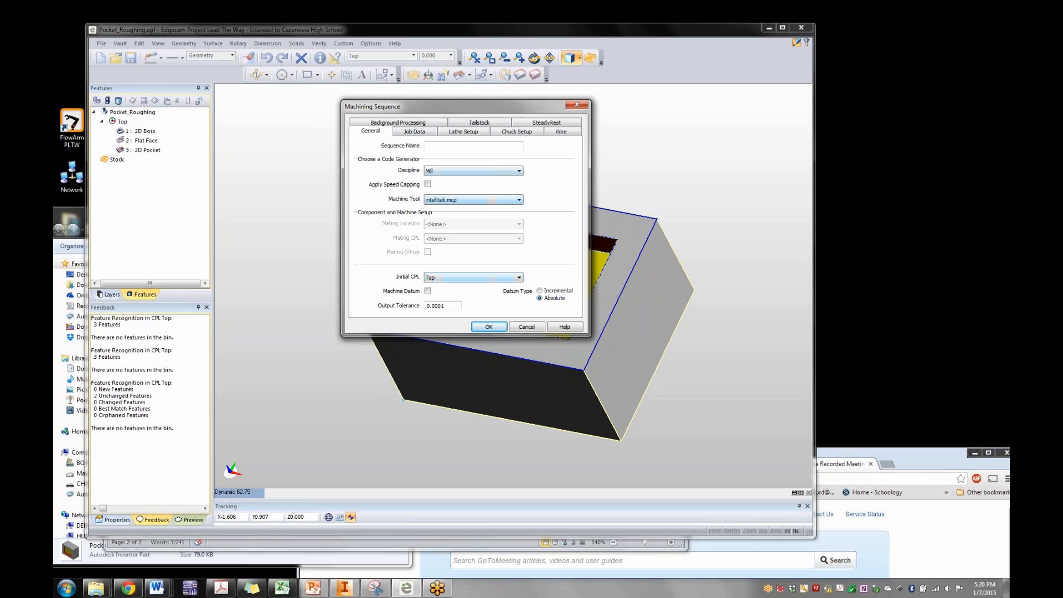
Create the Mill machining sequence with the intellitek.mcp machine tool and Top as the initial CPL
scroll(473, 200, "up", 1)
left_click(518, 200)
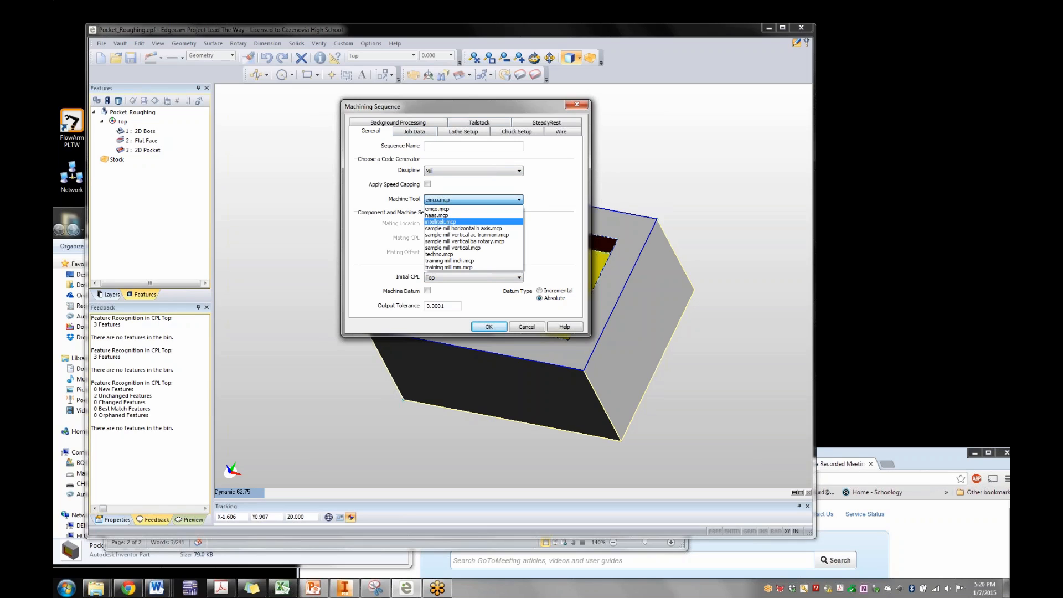
left_click(473, 221)
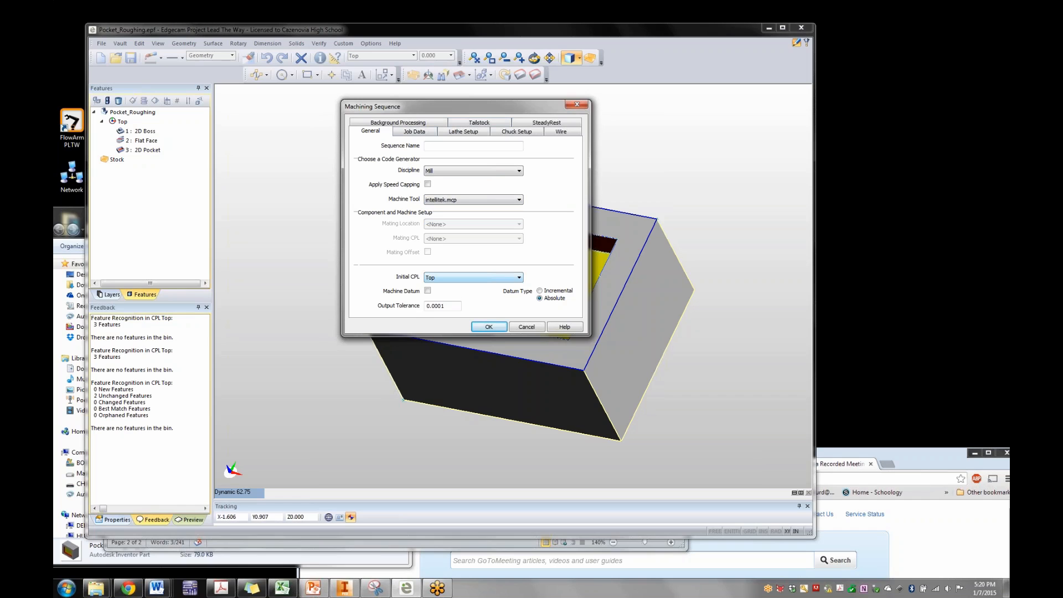
left_click(489, 327)
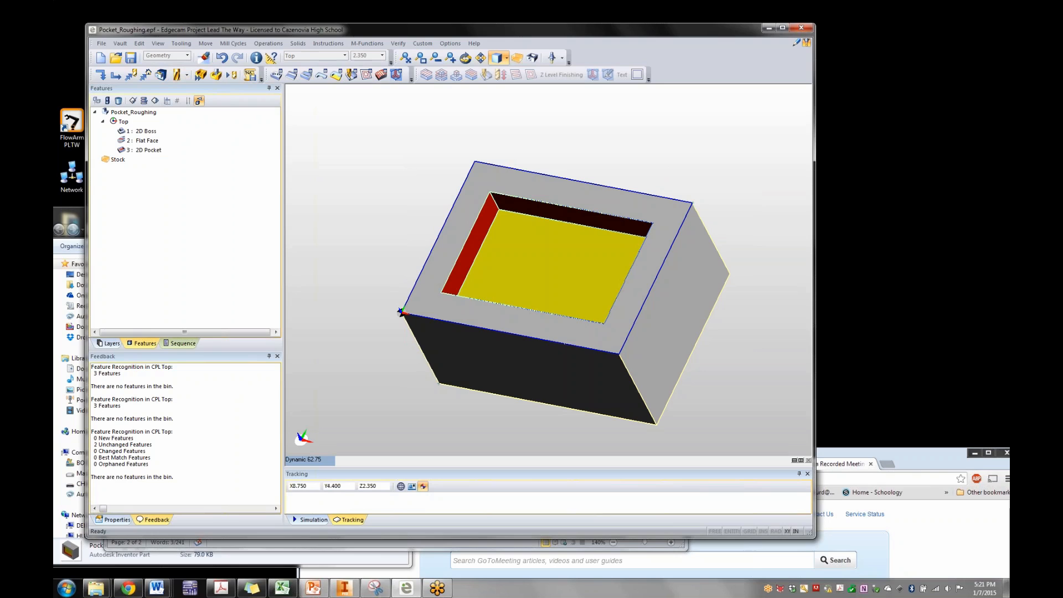
Start a Face Mill operation on the Flat Face feature and review its general, tooling and depth settings
left_click_drag(376, 30, 403, 41)
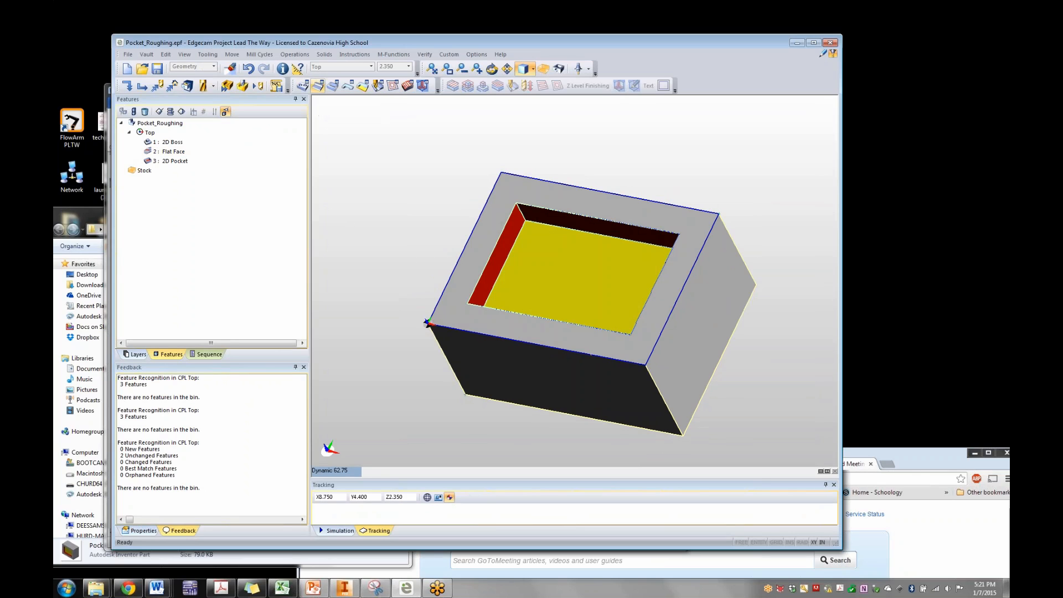
left_click(317, 85)
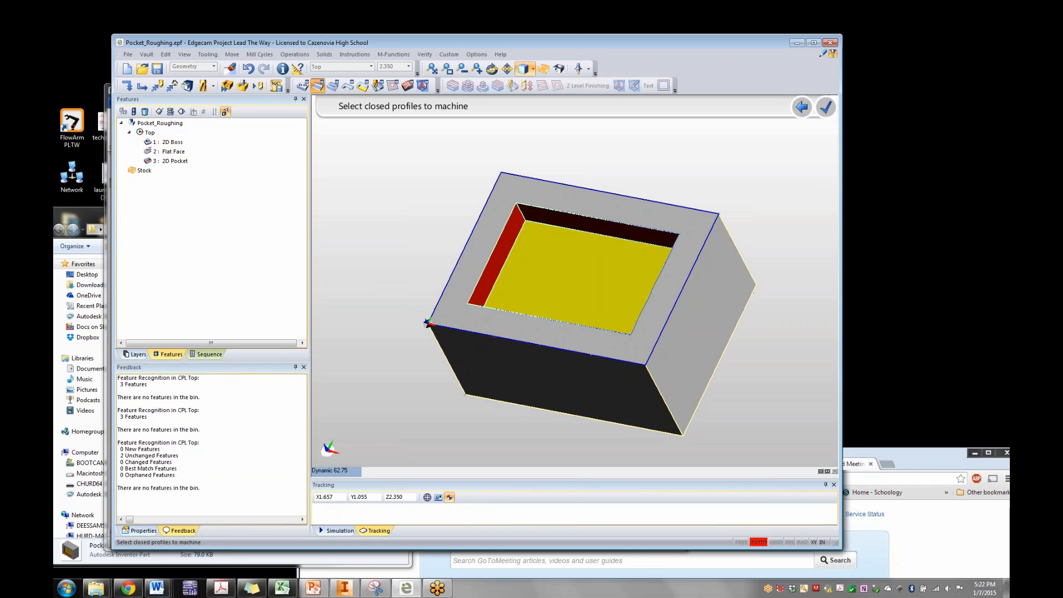
left_click(426, 322)
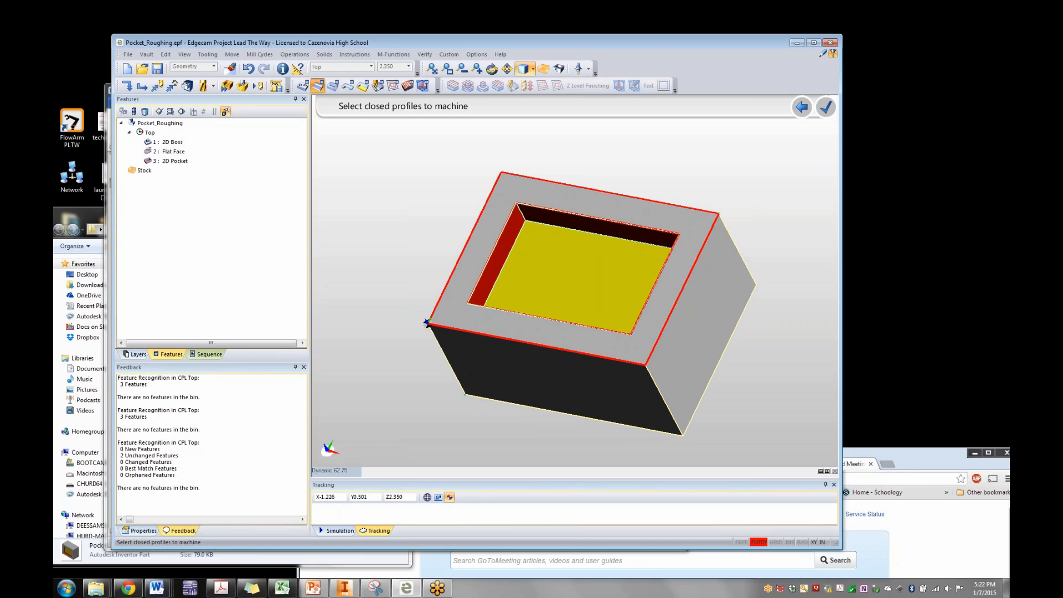
left_click(426, 322)
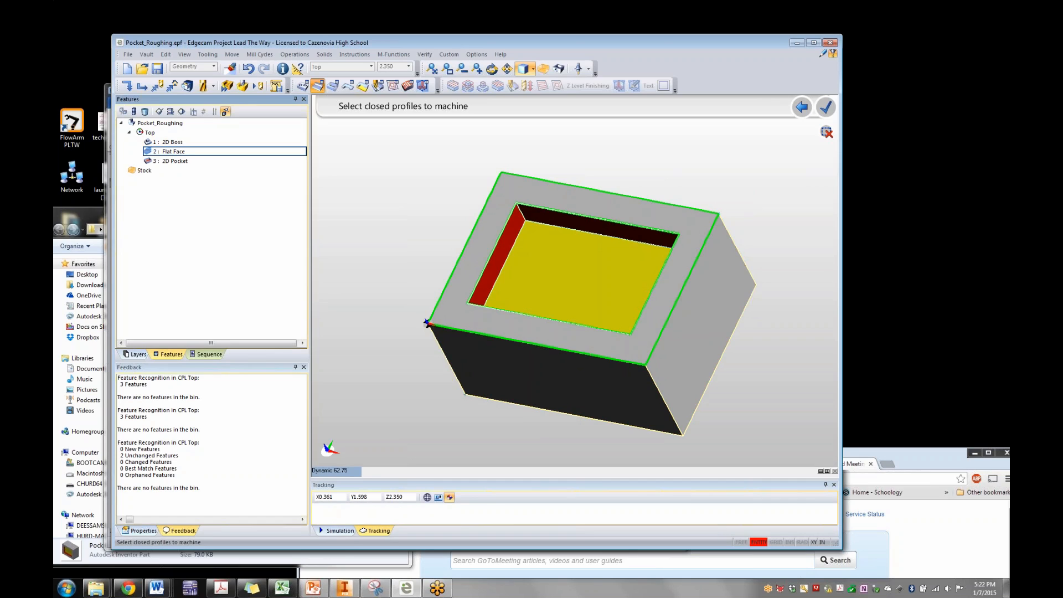
key("Return")
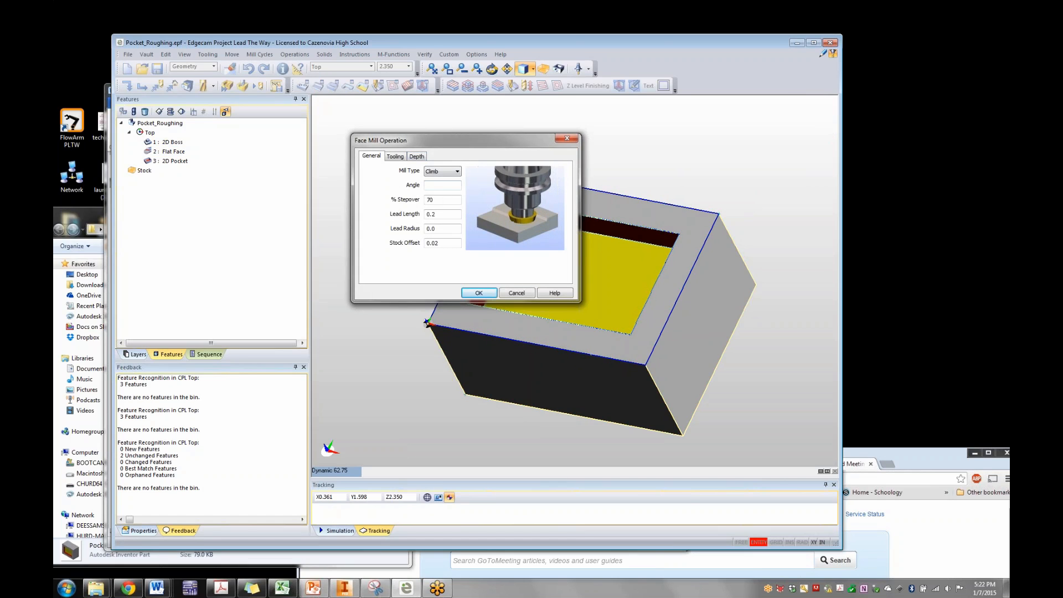
left_click_drag(387, 140, 276, 111)
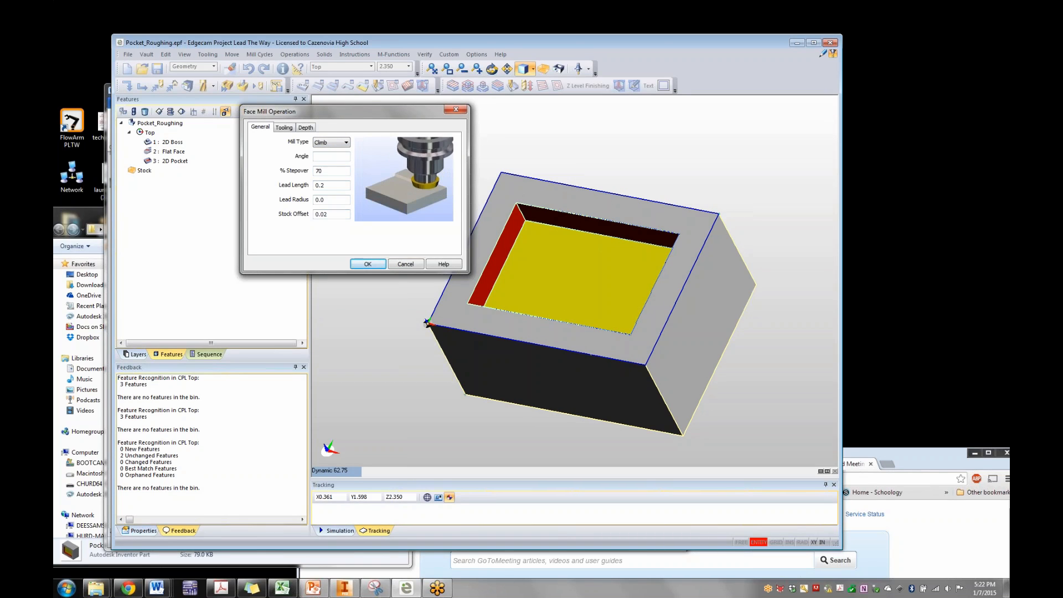
left_click(284, 127)
left_click(306, 127)
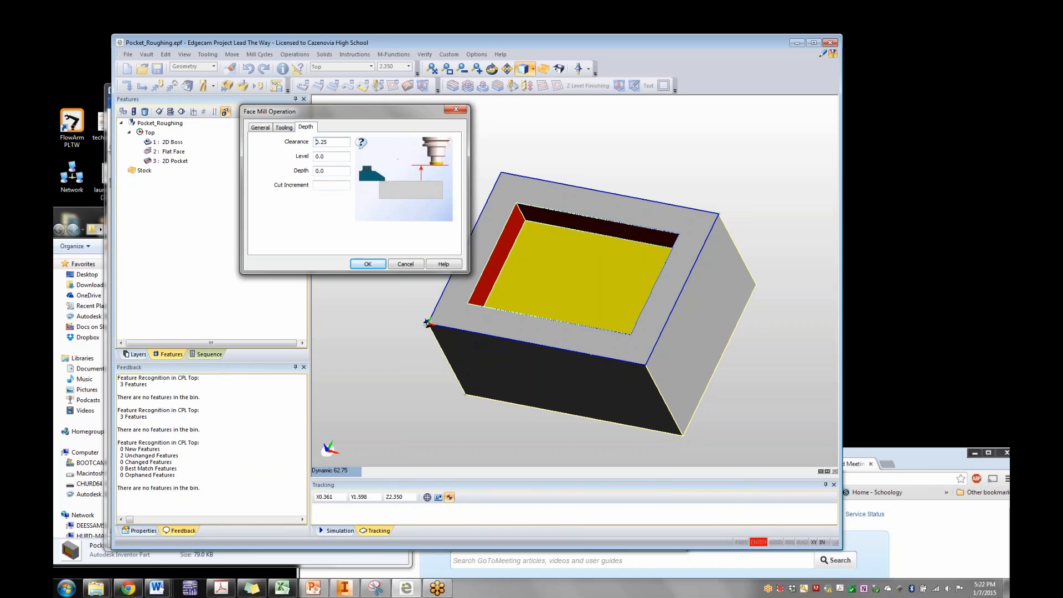
left_click(284, 127)
left_click(259, 128)
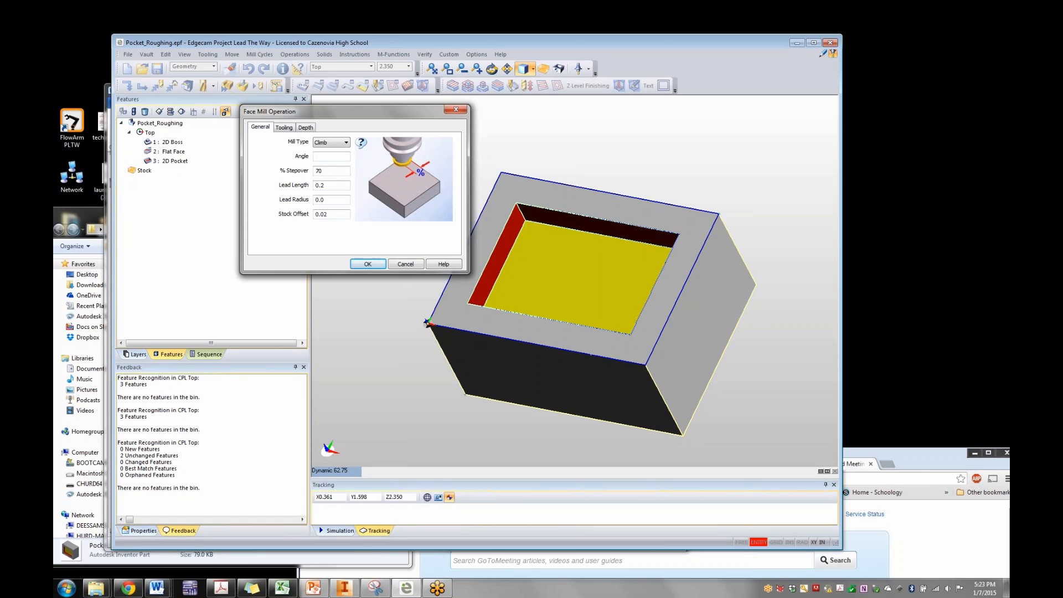
mouse_move(331, 185)
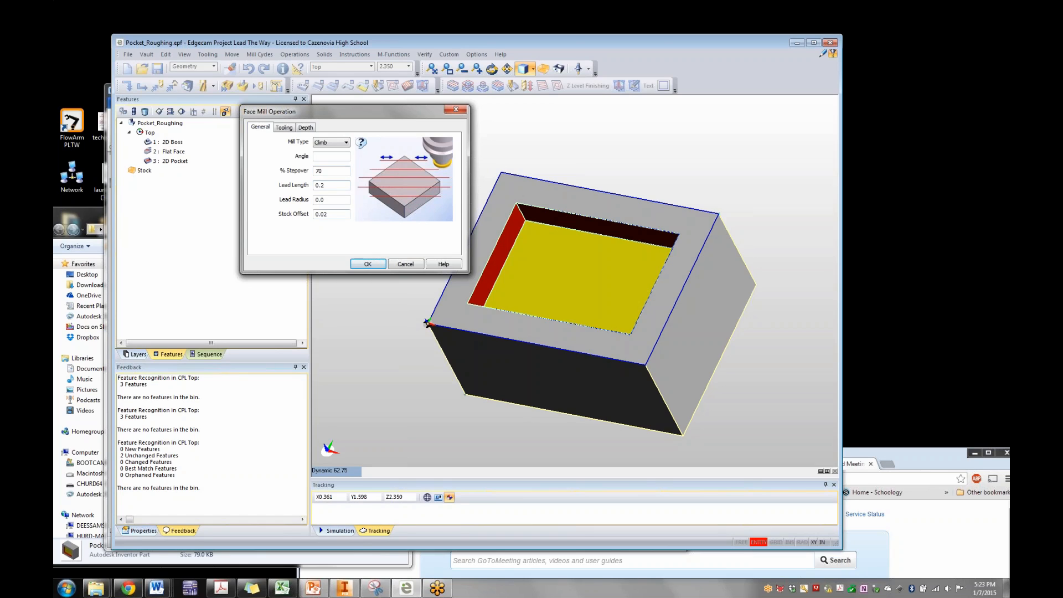
Include endmills in the tool store list and assign the CIM T09 3/4 Face Mill to the face mill operation
left_click(284, 128)
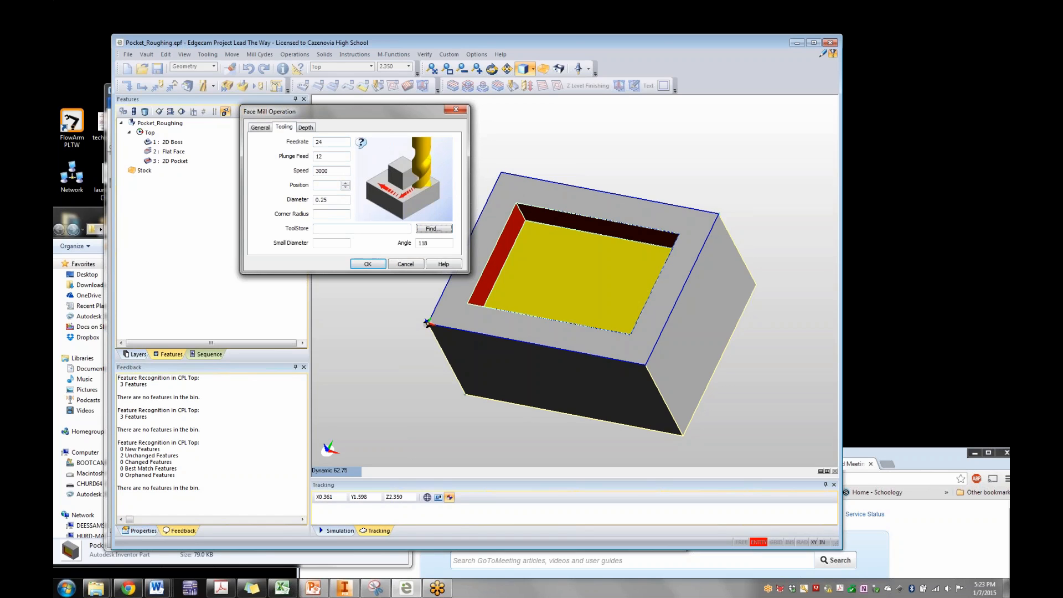
left_click(434, 229)
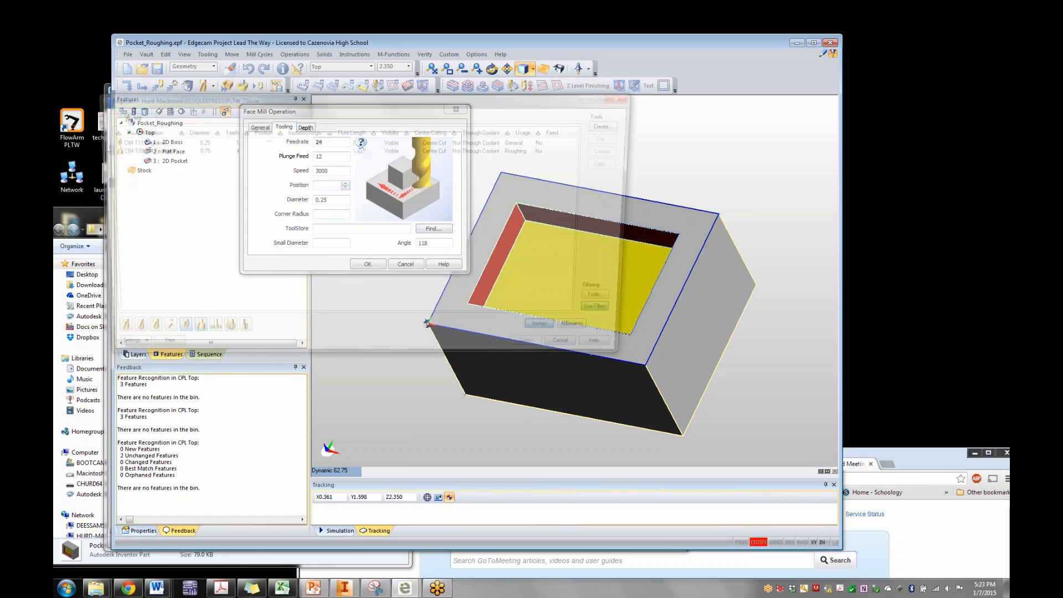
left_click_drag(347, 98, 463, 76)
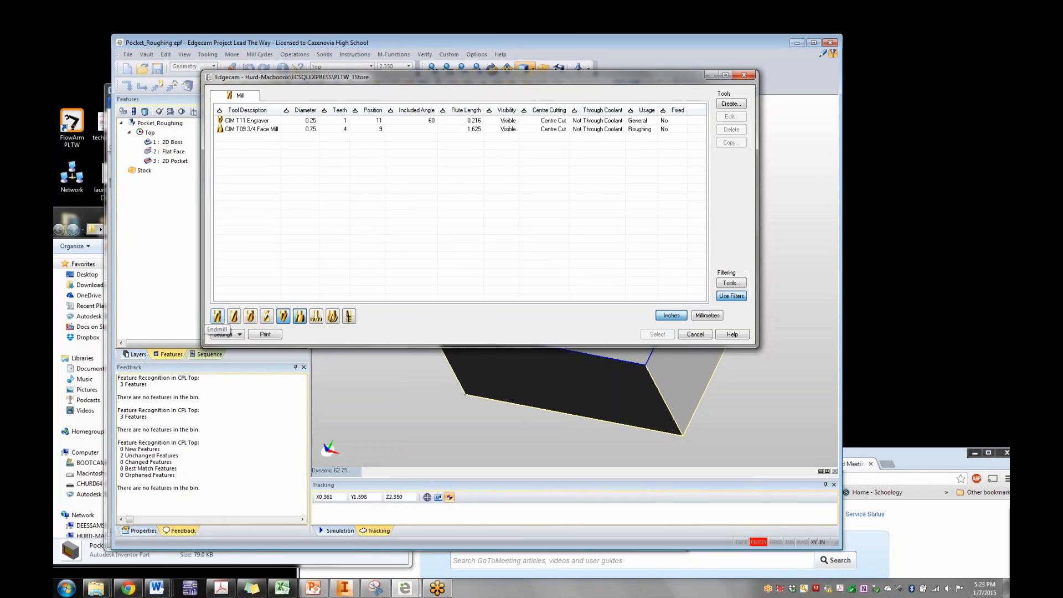
left_click(217, 316)
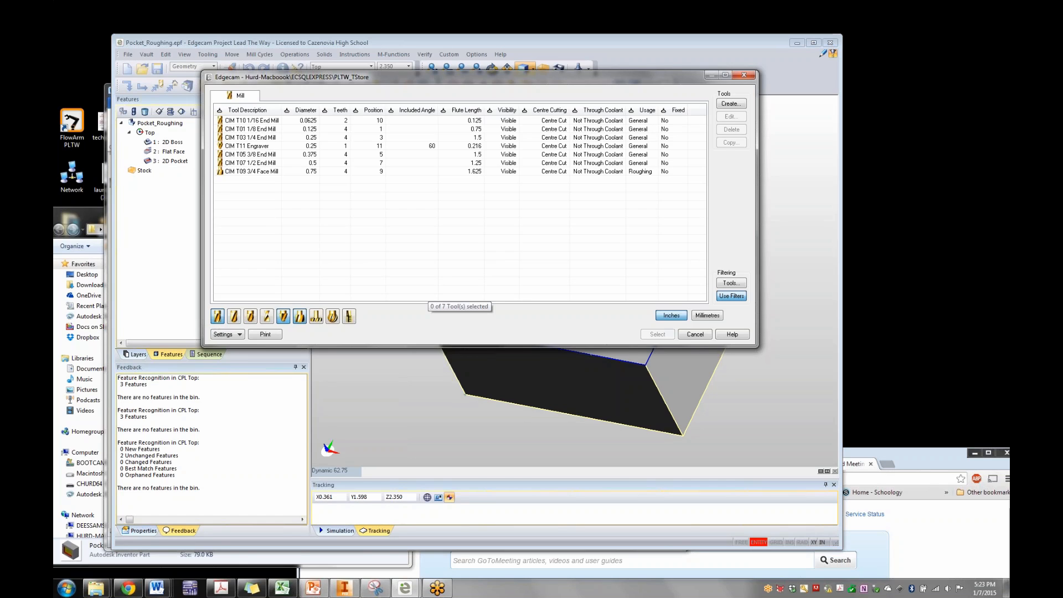
left_click(252, 171)
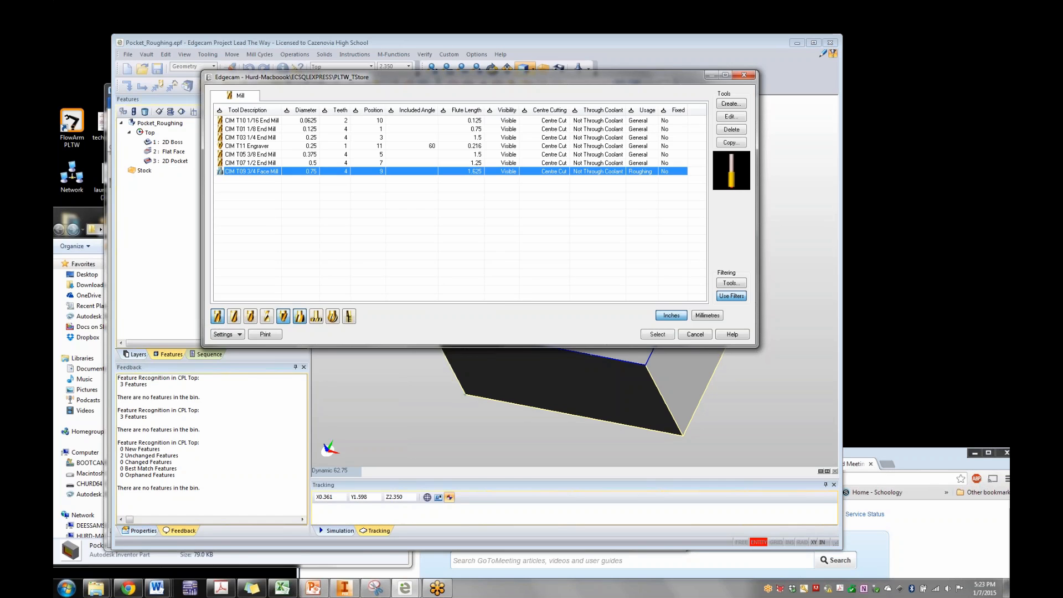
left_click(658, 335)
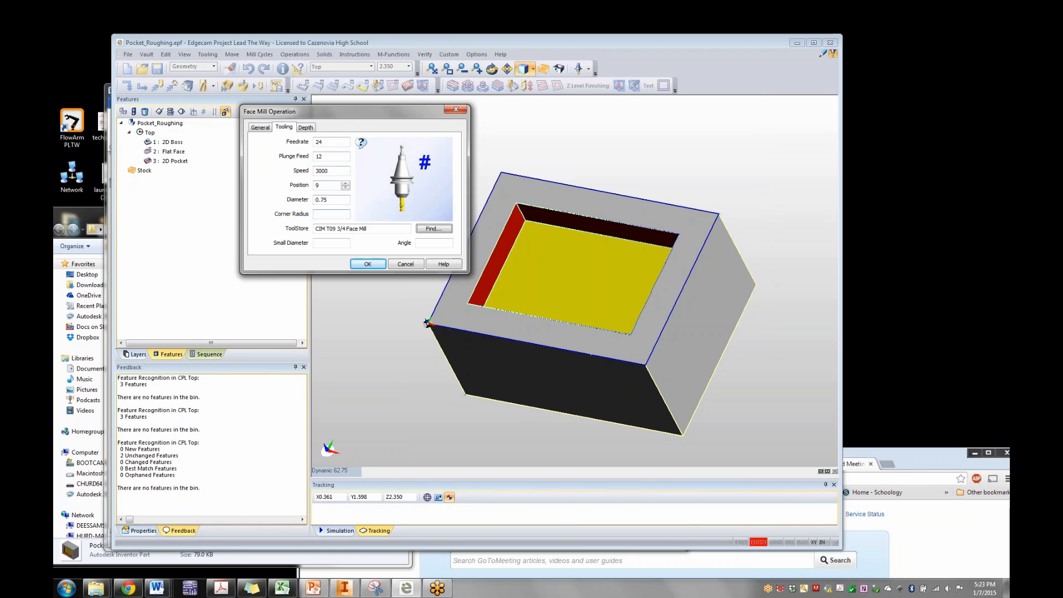
Set the face mill operation's depth to 0.1 and generate the face milling toolpath on the part's top face
left_click(305, 127)
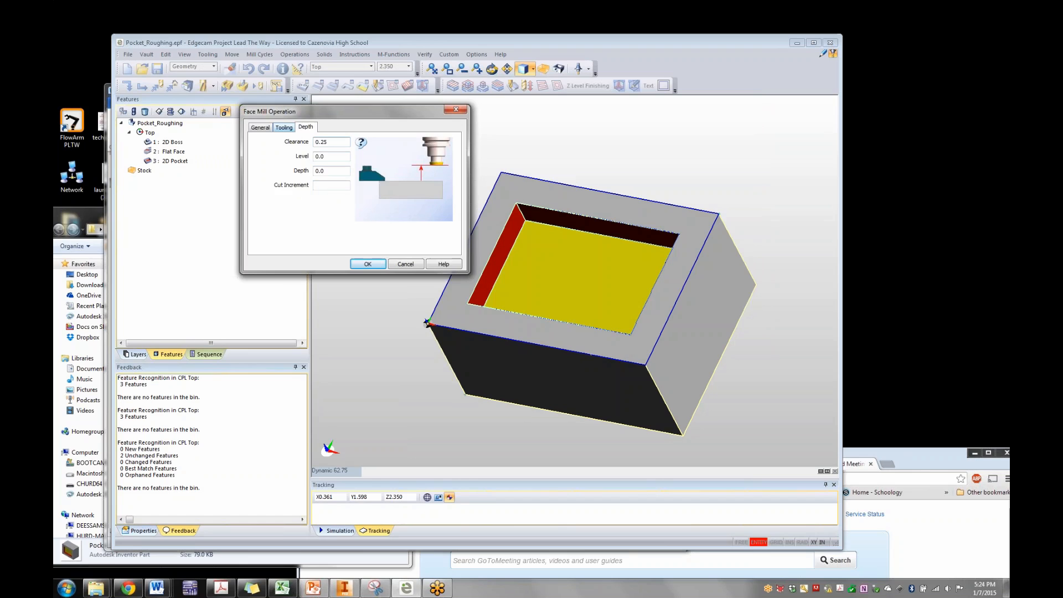
left_click(284, 127)
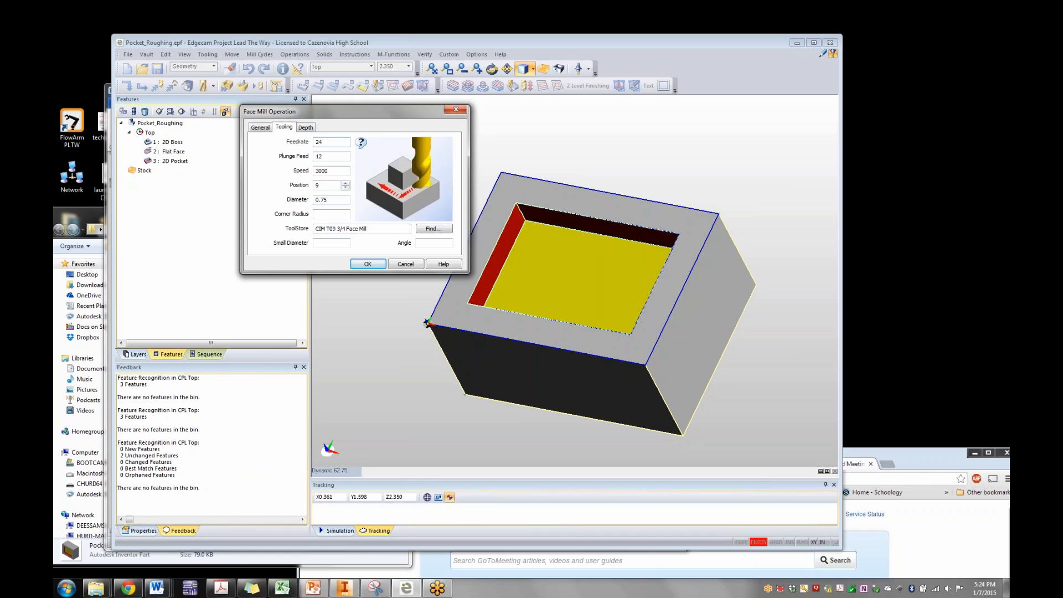
left_click_drag(309, 305, 208, 304)
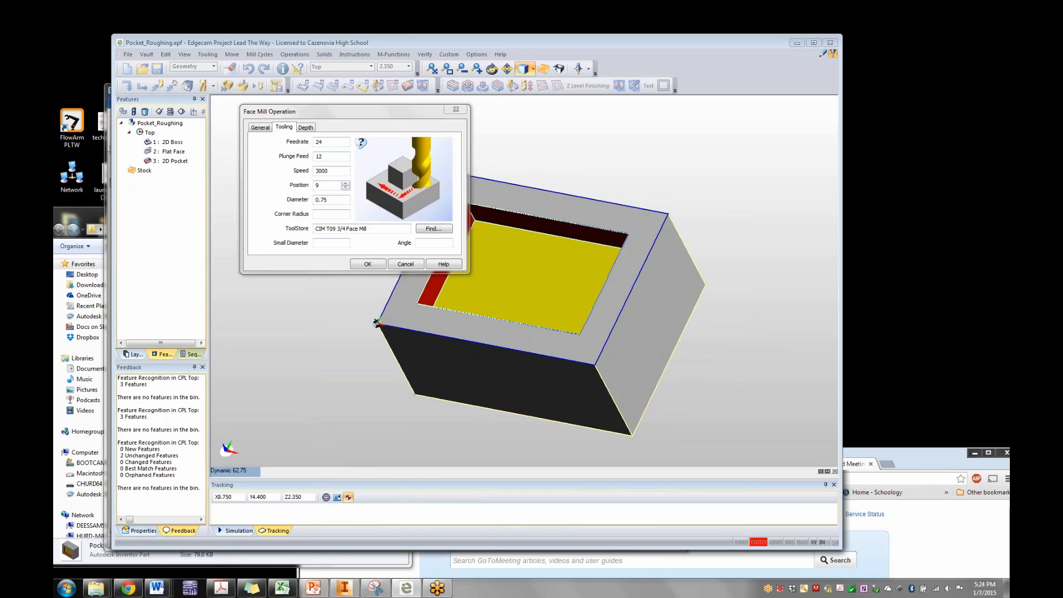
left_click_drag(349, 111, 326, 115)
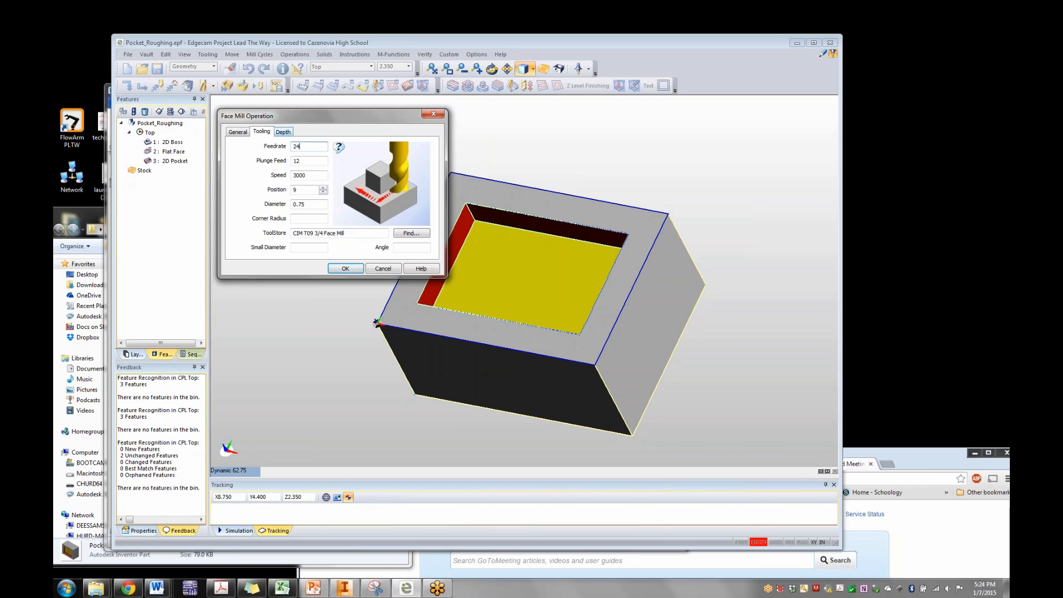
left_click(283, 132)
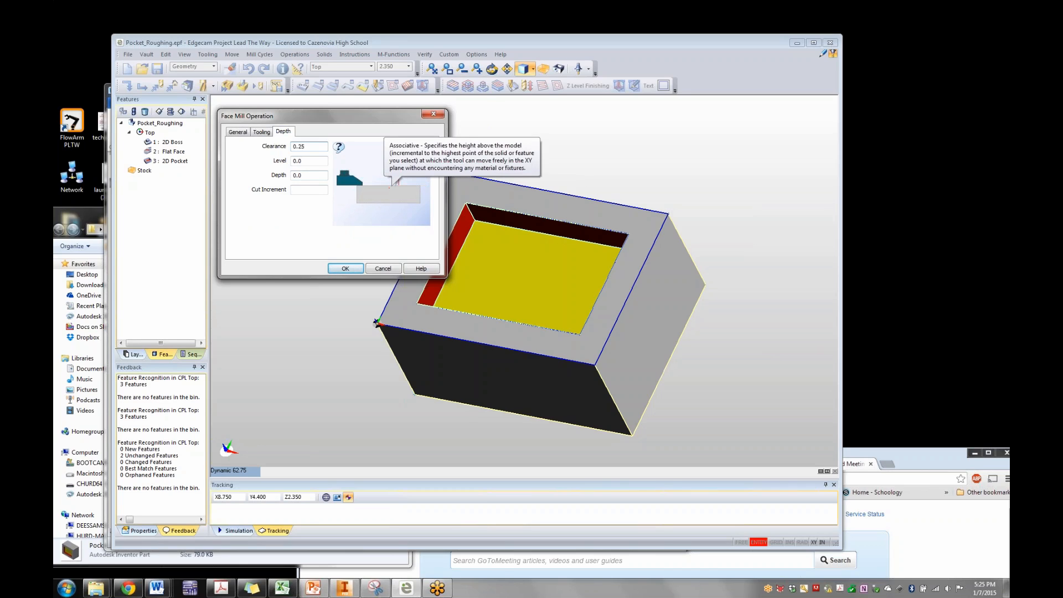
left_click(302, 175)
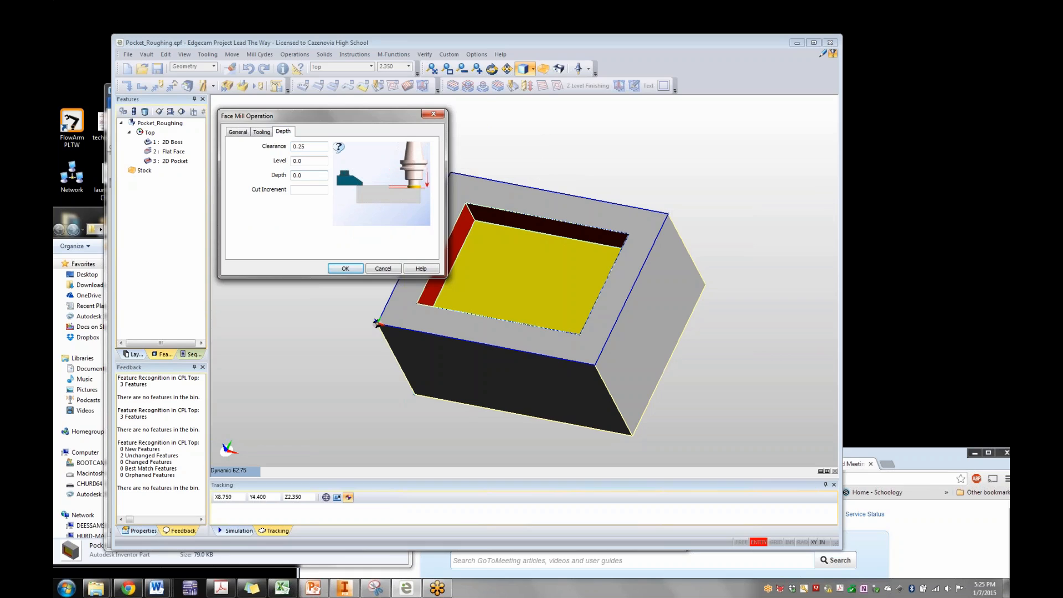
left_click_drag(303, 175, 299, 175)
key("Tab")
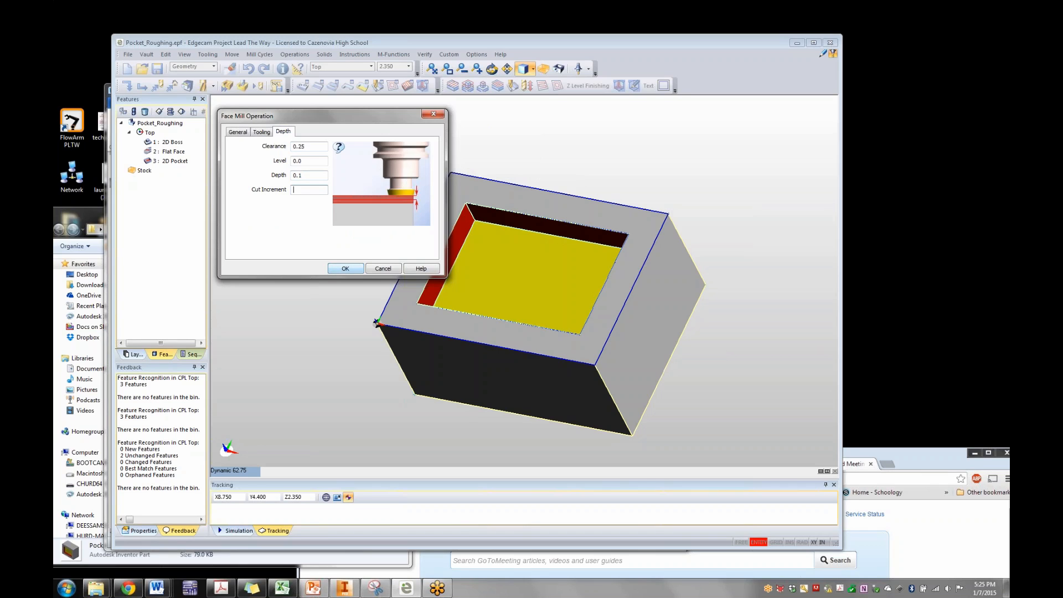
key("Return")
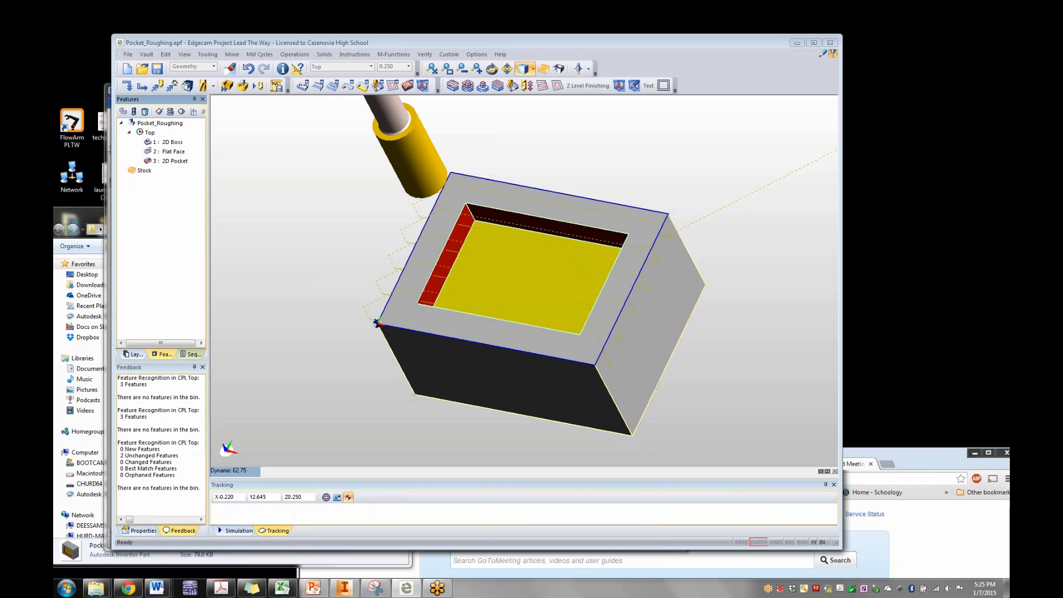
Simulate the current sequence and replay the face milling from the start at a slower speed
mouse_move(525, 283)
middle_mouse_down()
mouse_move(487, 255)
mouse_move(546, 266)
mouse_move(488, 255)
mouse_move(499, 246)
mouse_move(530, 266)
middle_mouse_up()
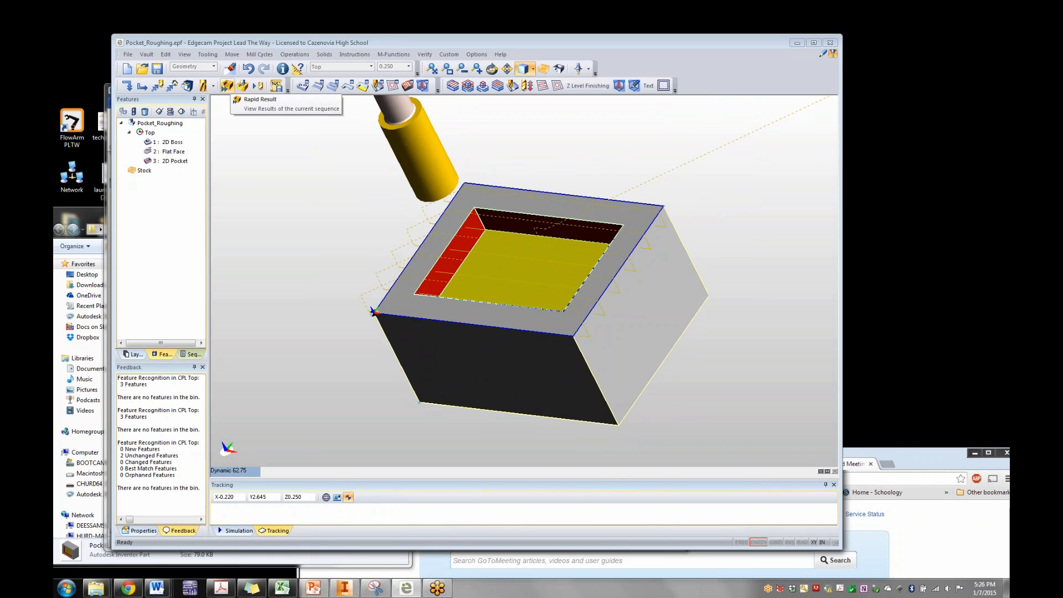
left_click(227, 86)
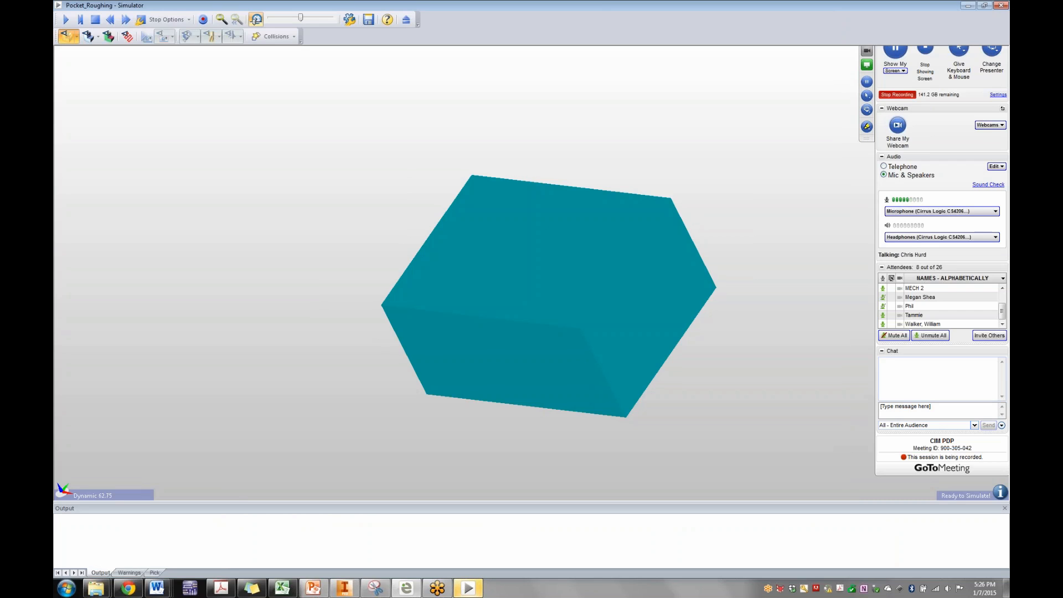
left_click(65, 19)
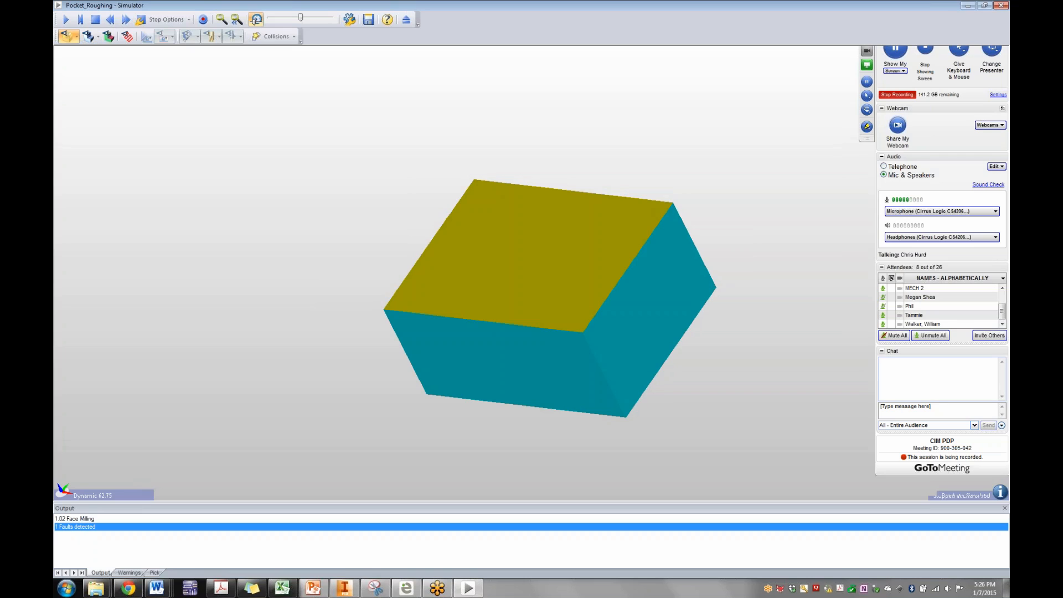
left_click_drag(300, 18, 276, 17)
left_click(110, 19)
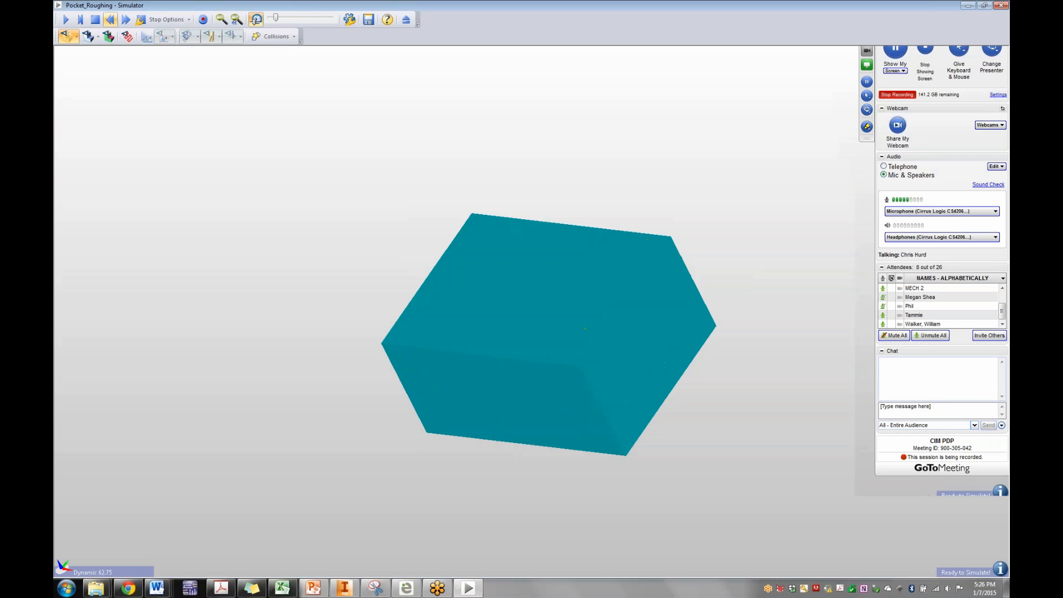
left_click(65, 19)
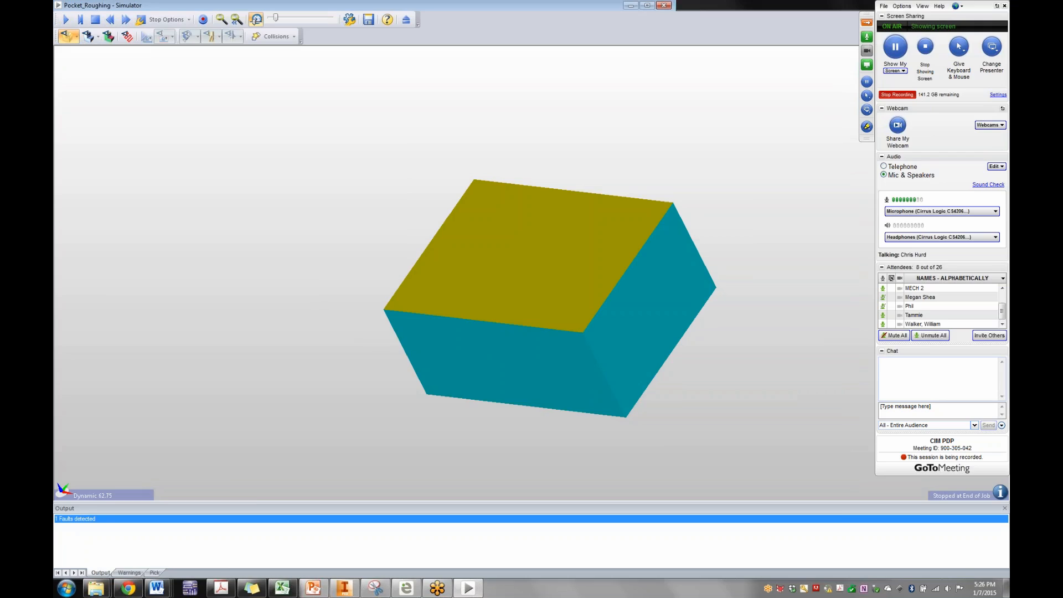
Compare the simulated stock with the toolpath on the model in the main window, and close the simulator
left_click_drag(551, 5, 446, 79)
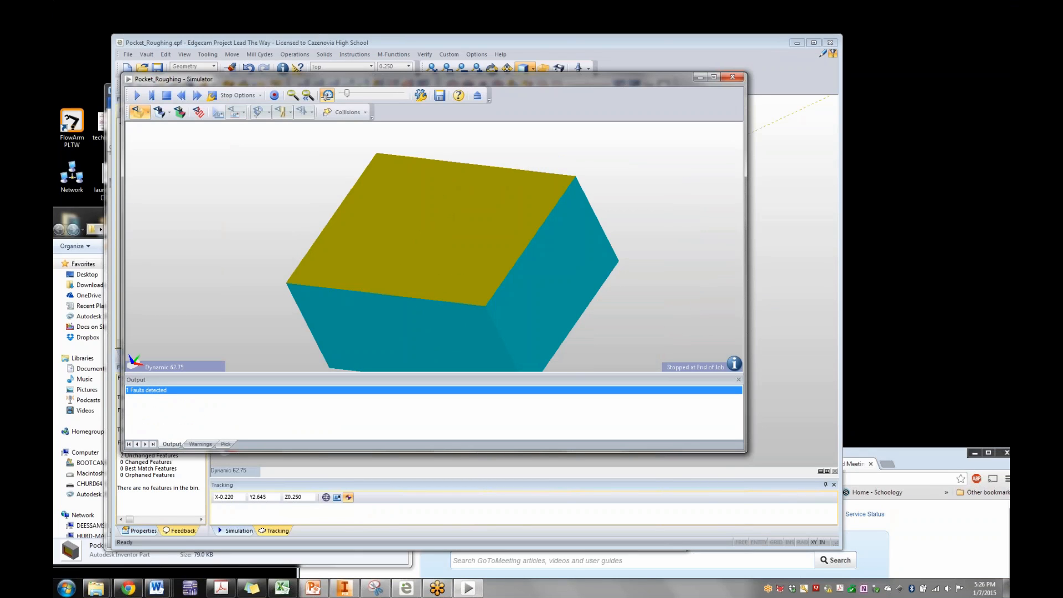
left_click_drag(498, 78, 444, 83)
key("alt+Tab")
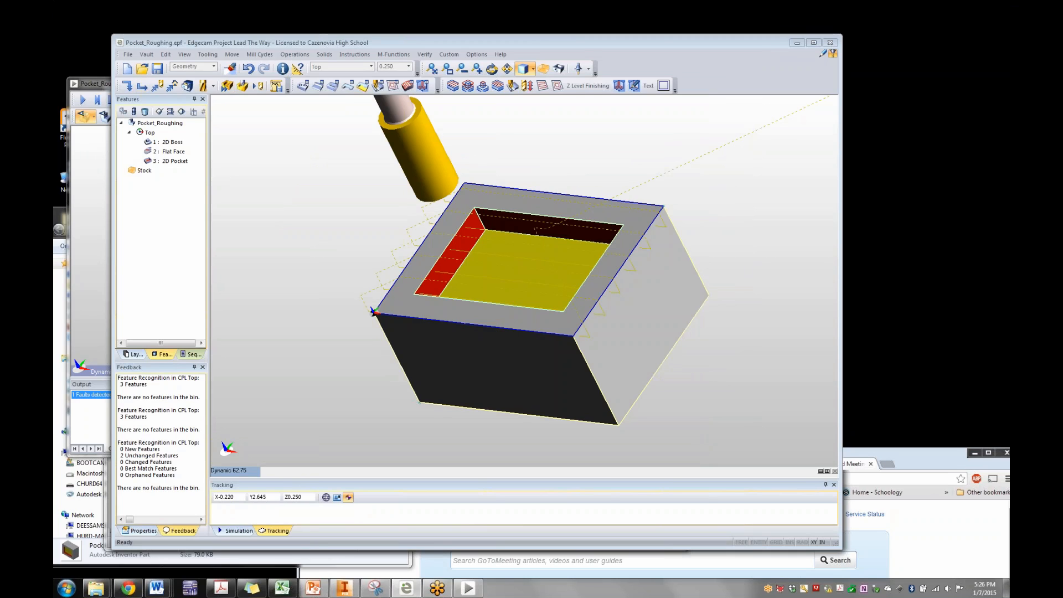
key("alt+Tab")
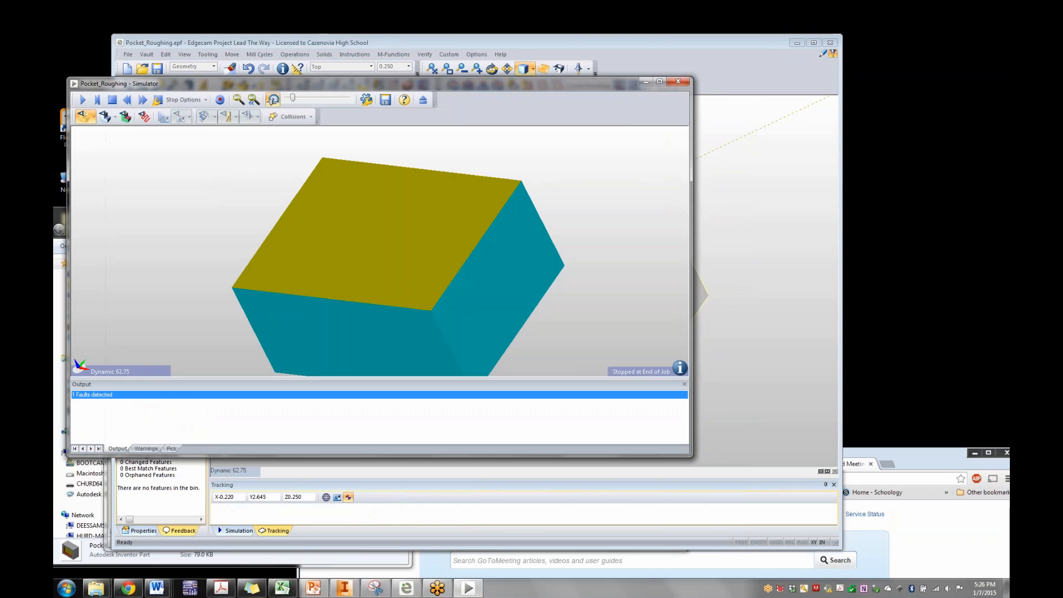
left_click(677, 82)
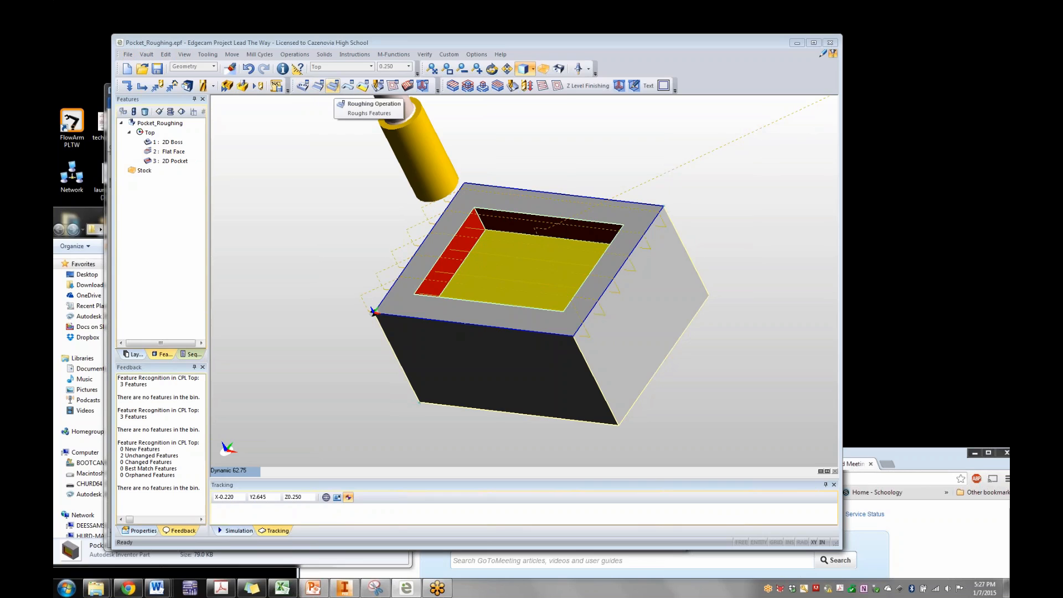
Start a Roughing operation on the 2D Pocket feature without any boundary entities
left_click(332, 85)
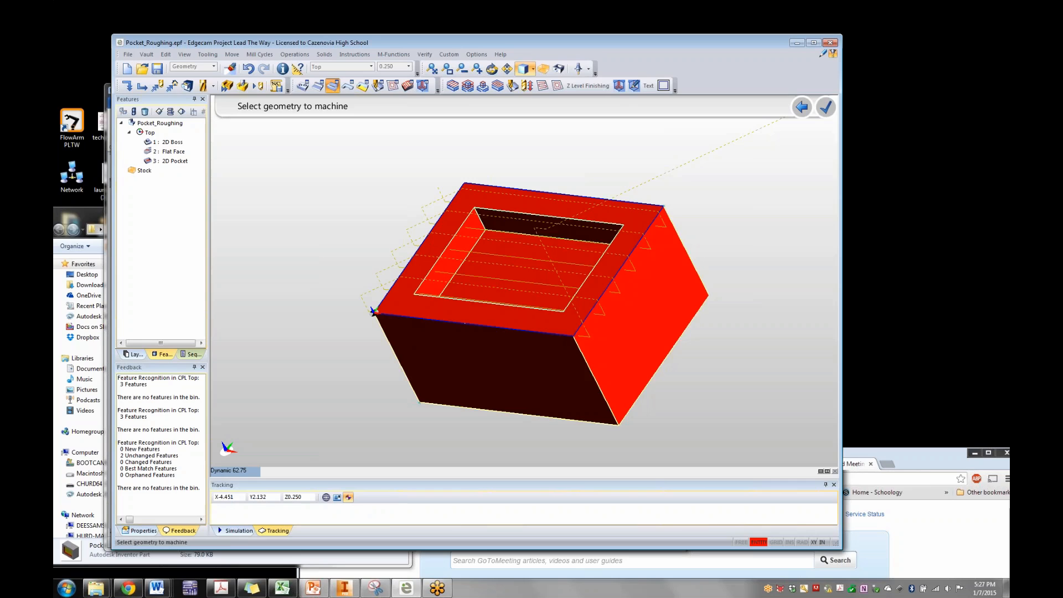
left_click(536, 230)
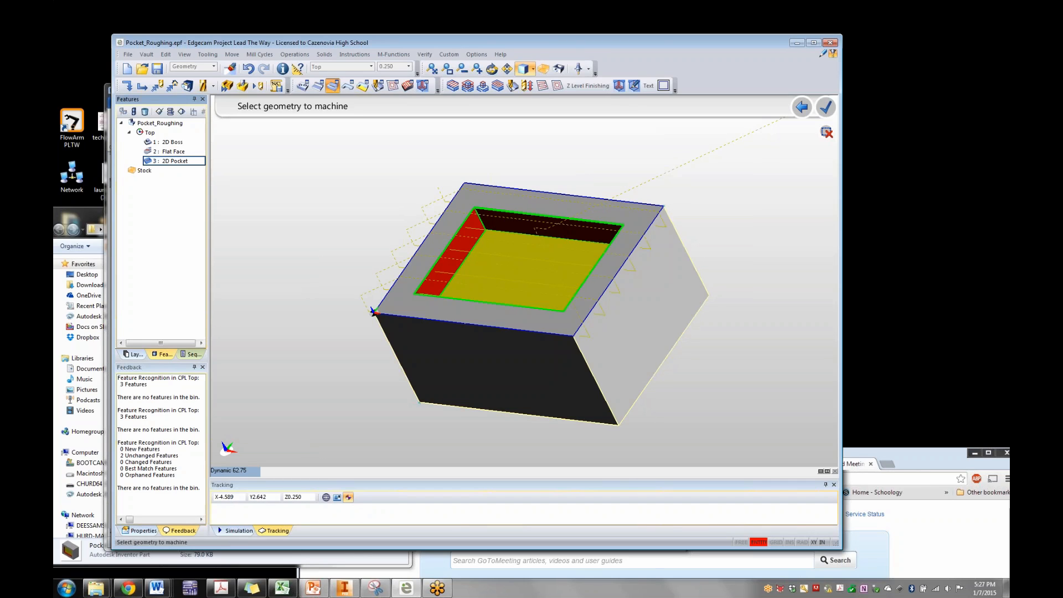
left_click(825, 107)
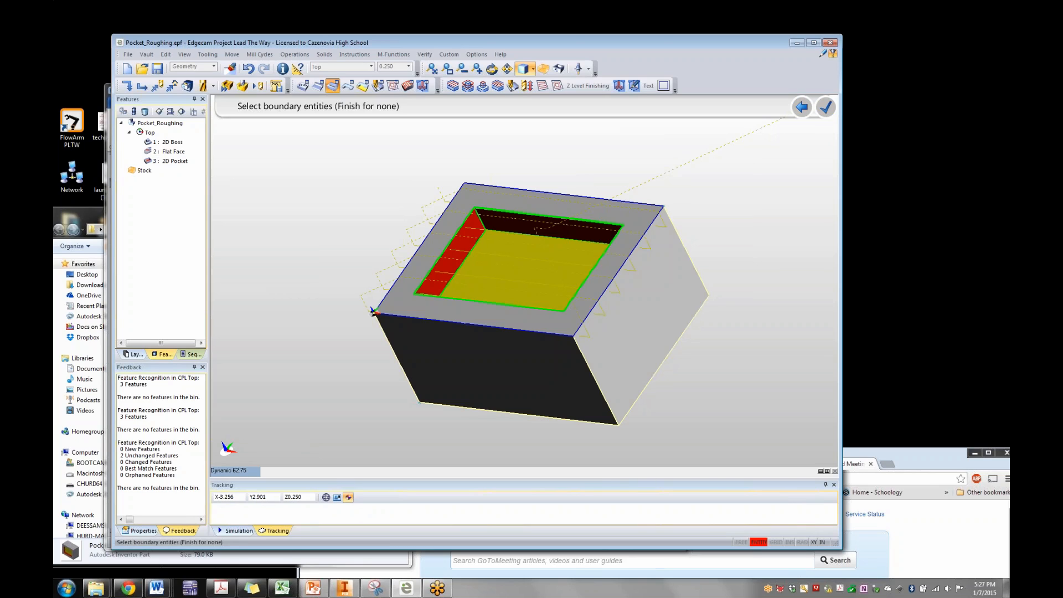
key("Return")
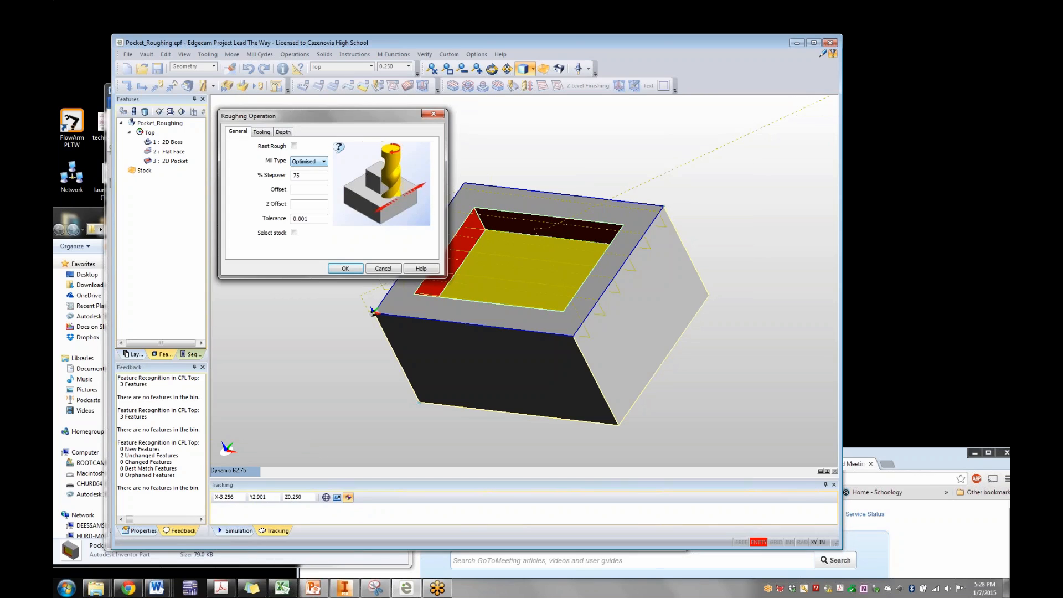
left_click_drag(327, 116, 340, 98)
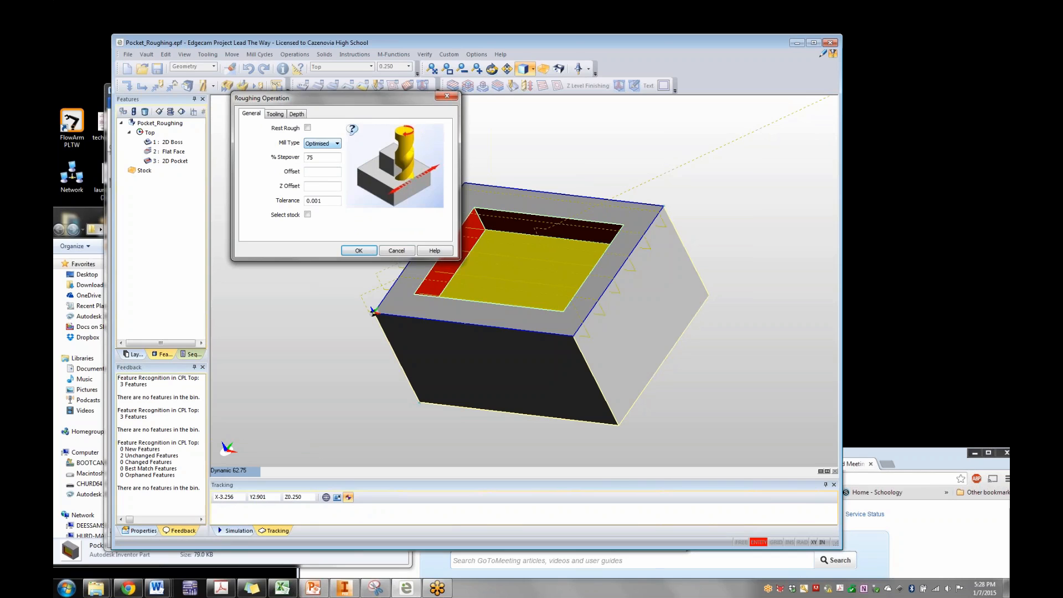
Try the Climb mill type for the roughing operation and return it to Optimised
left_click(337, 144)
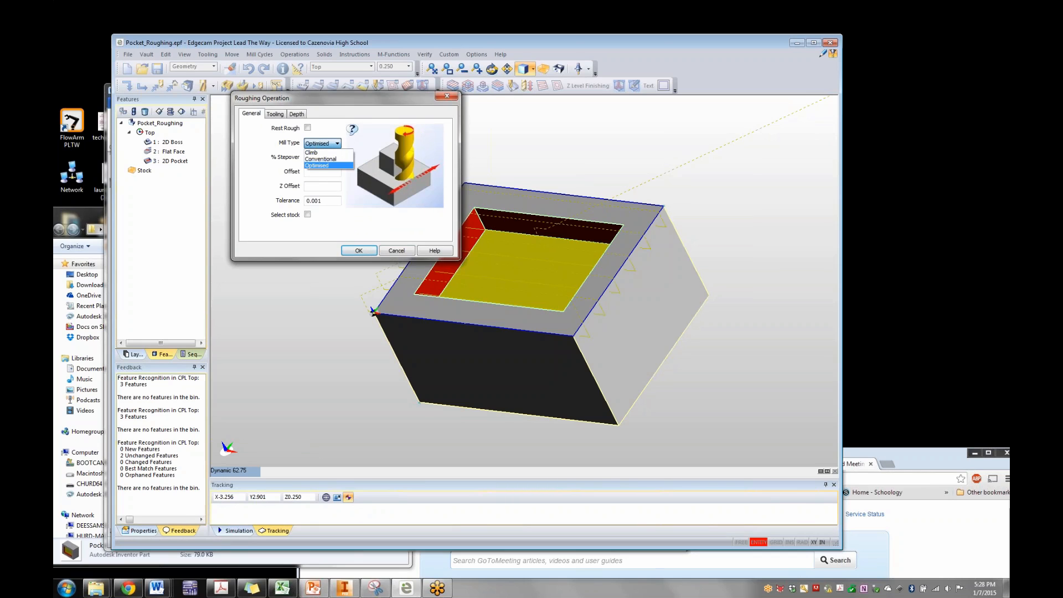
key("Up")
key("Up")
key("Return")
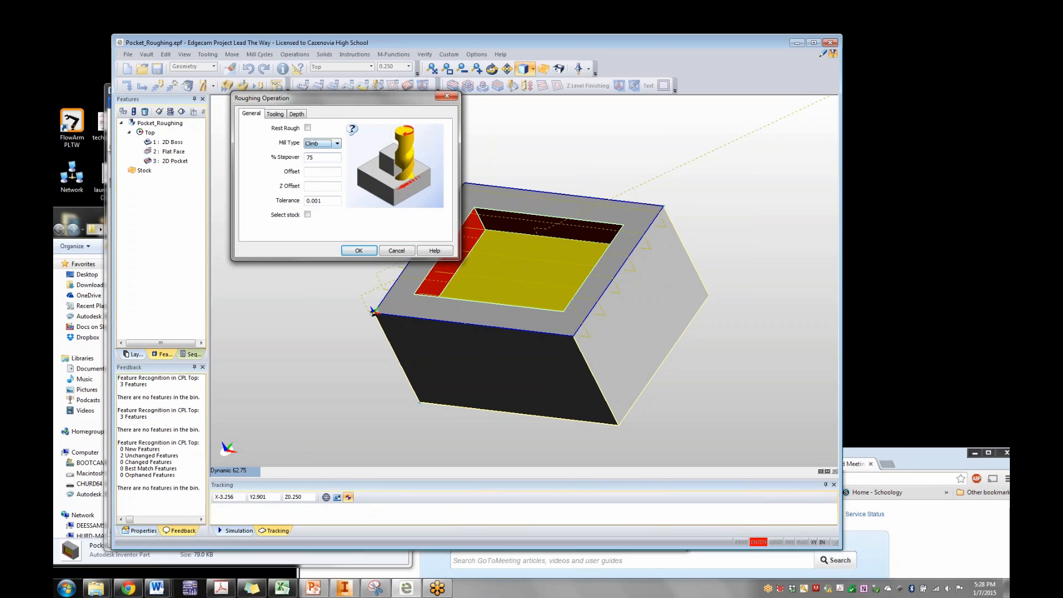
key("alt+Down")
key("Down")
key("Down")
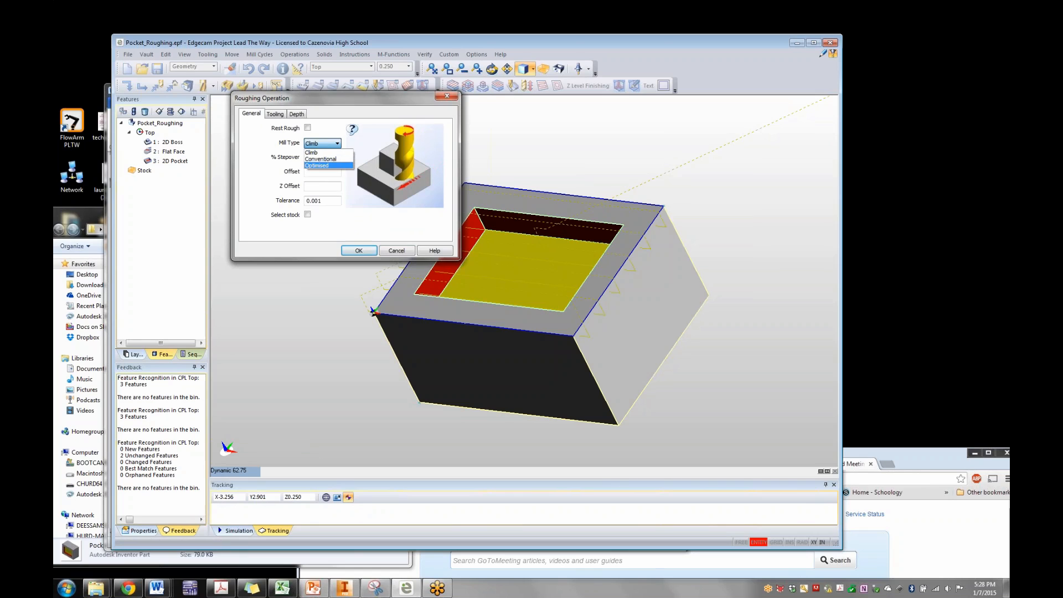
key("Return")
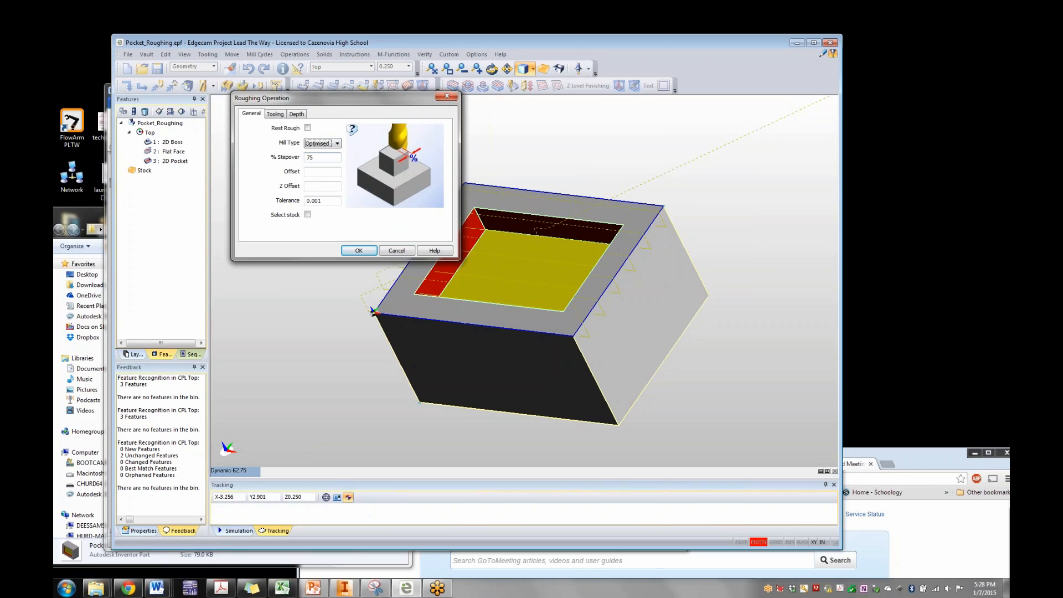
Review the roughing operation's clearance, level and depth settings
left_click(297, 114)
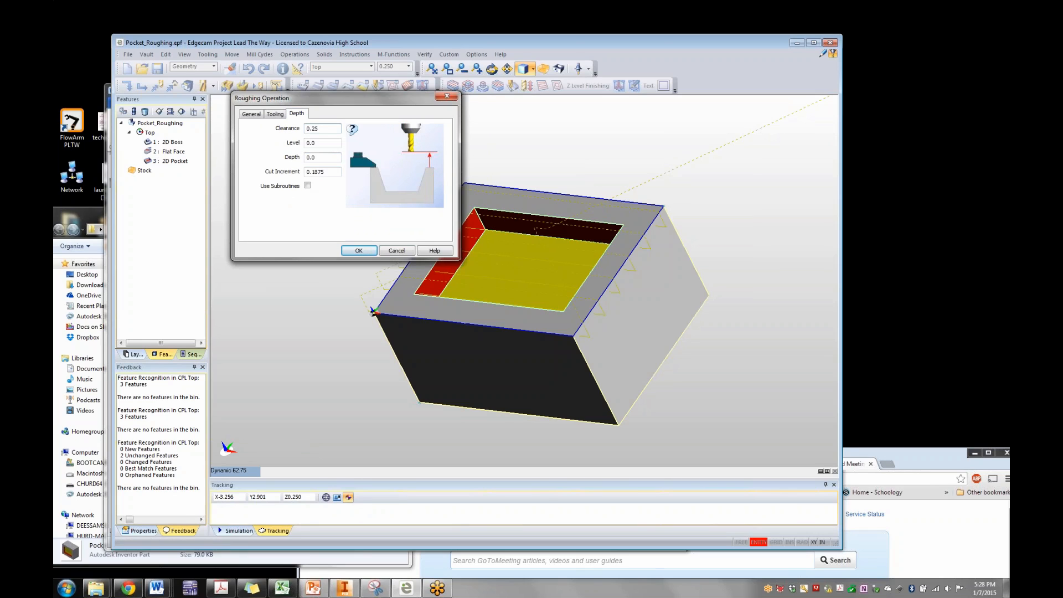
left_click(308, 128)
key("Tab")
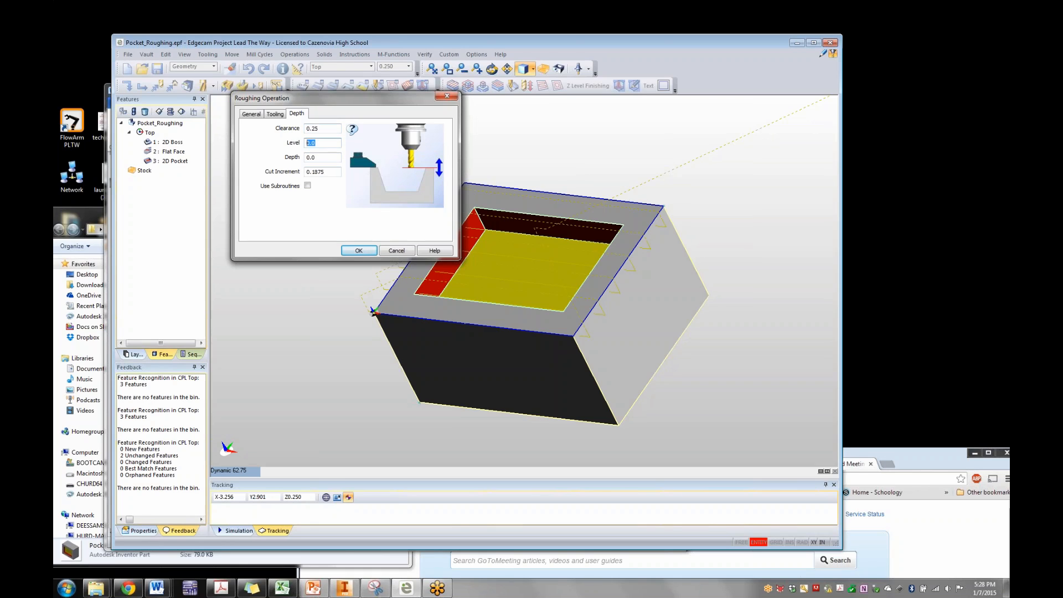
Assign the CIM T07 1/2 End Mill from the tool store to the roughing operation
key("ctrl+shift+Tab")
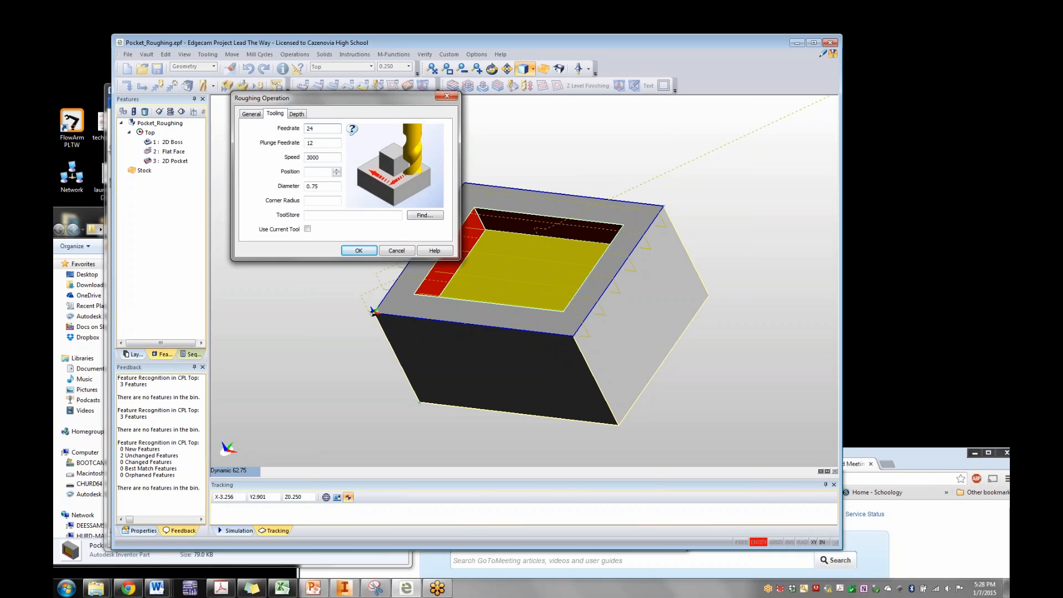
left_click(425, 214)
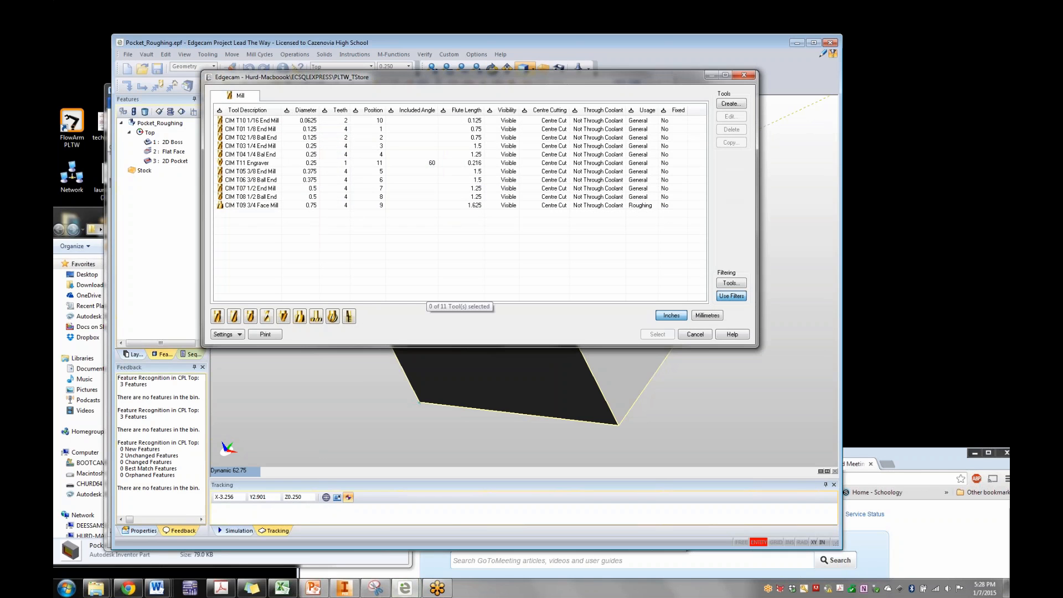
left_click_drag(432, 77, 441, 359)
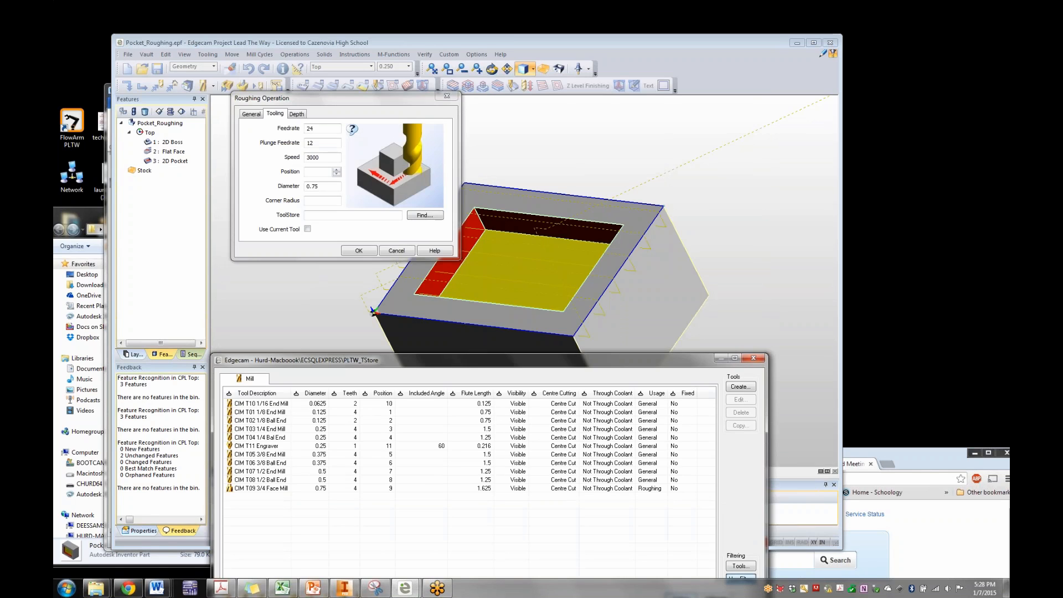
left_click_drag(441, 360, 424, 333)
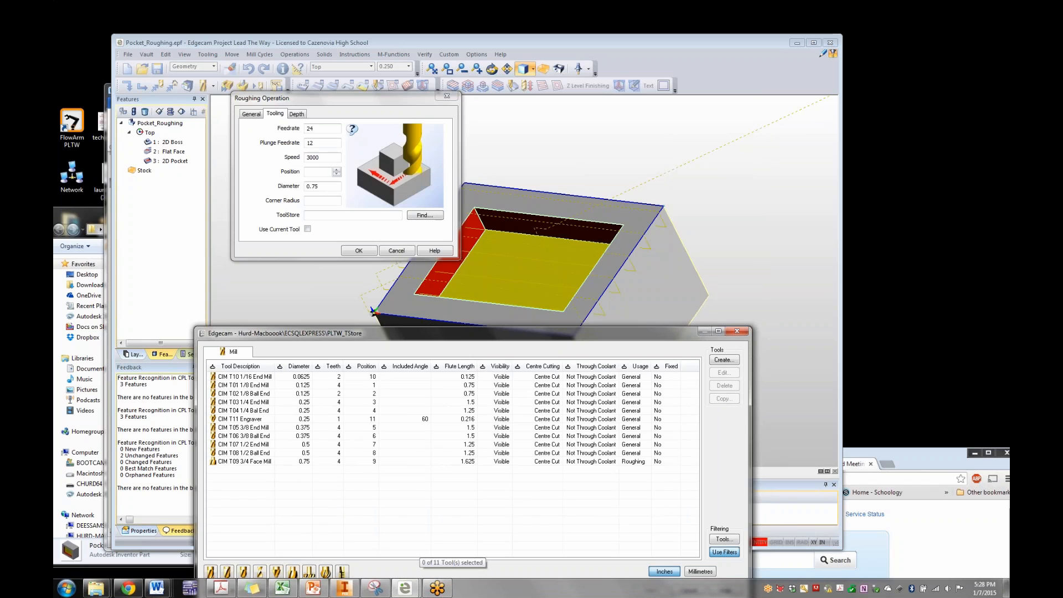
left_click(243, 444)
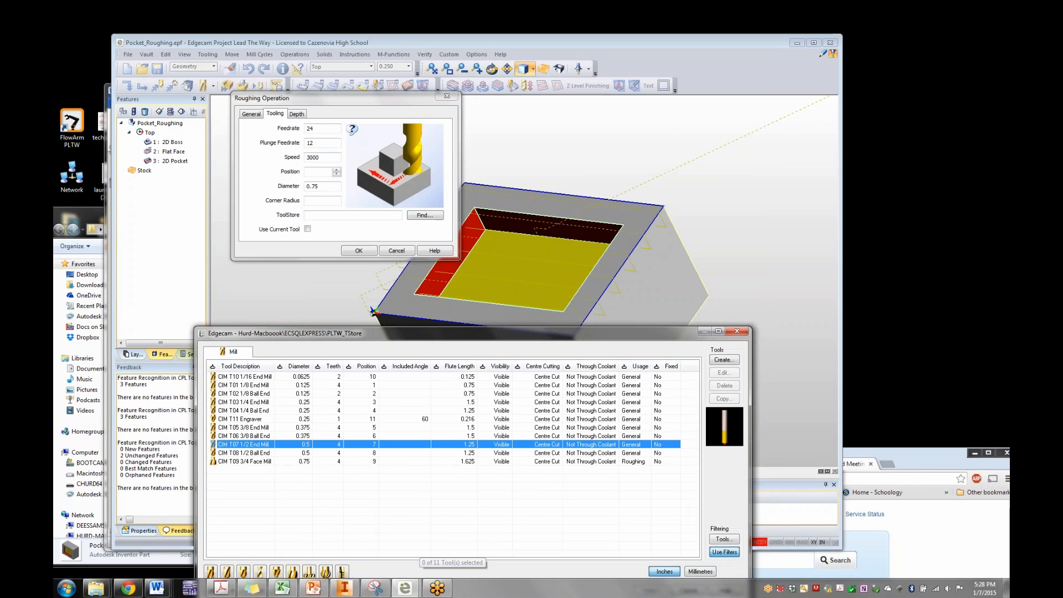
left_click_drag(387, 333, 327, 230)
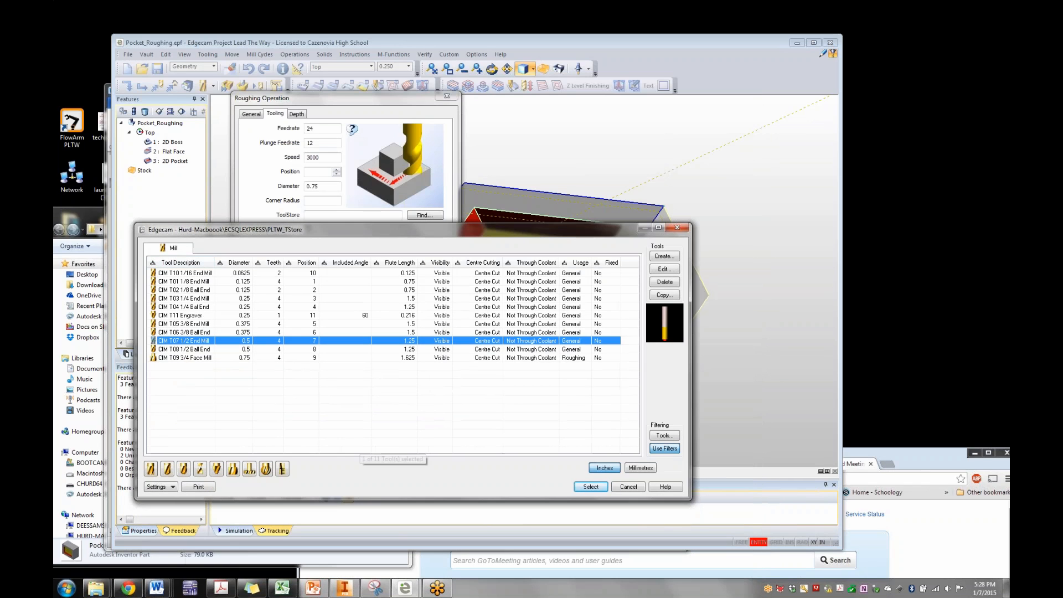
left_click(591, 487)
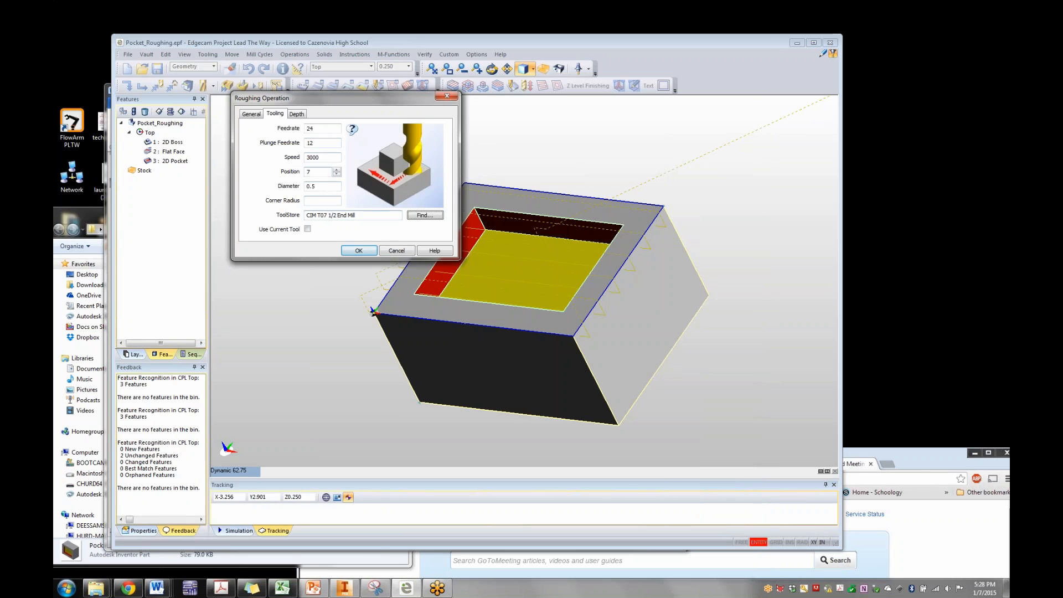
Apply the roughing operation and simulate the complete face milling and pocket roughing sequence
left_click(359, 251)
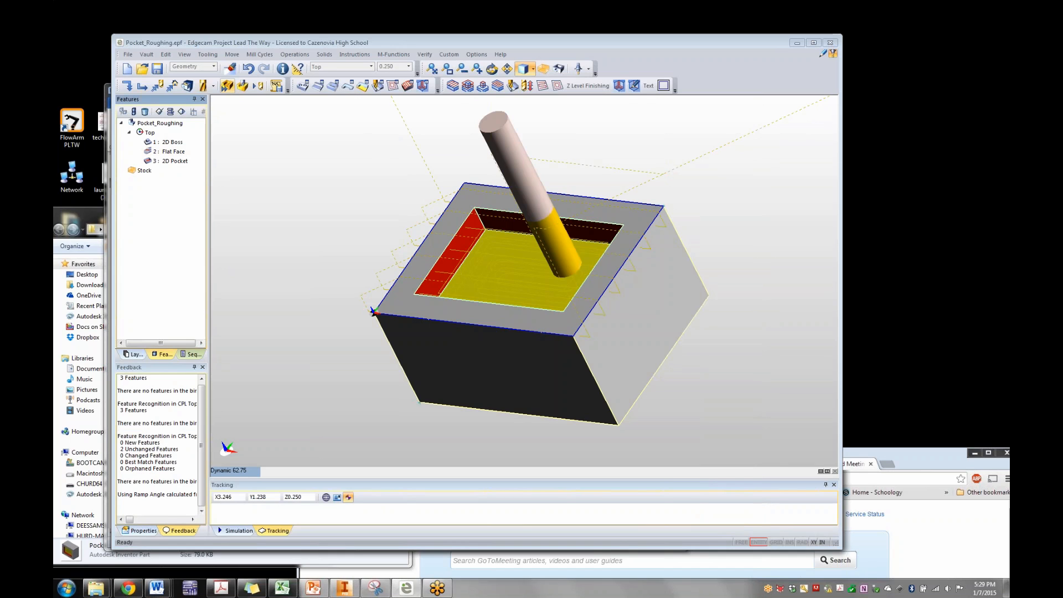
left_click(228, 86)
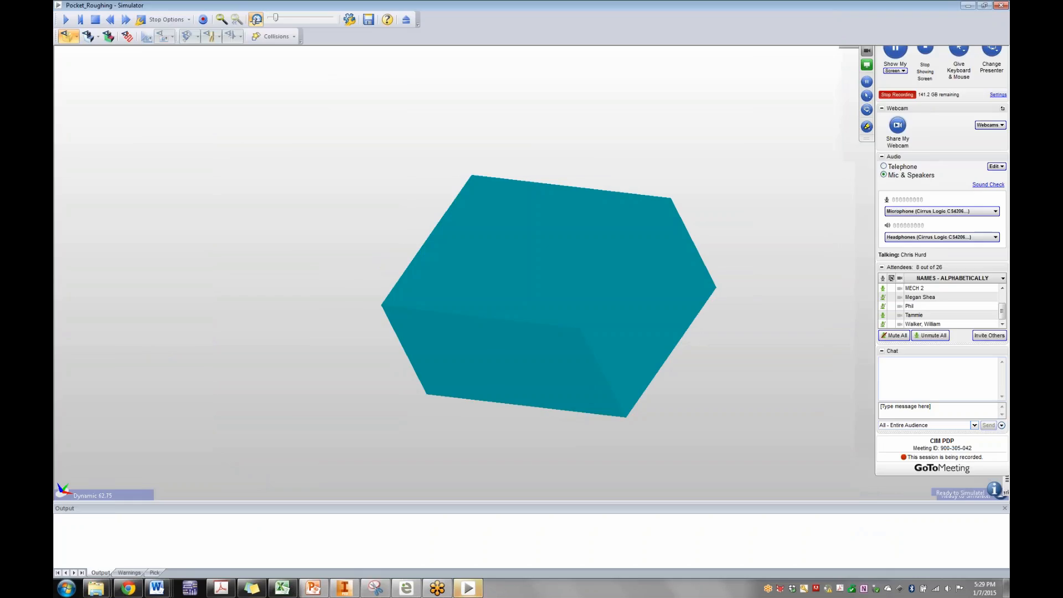
left_click_drag(587, 6, 515, 58)
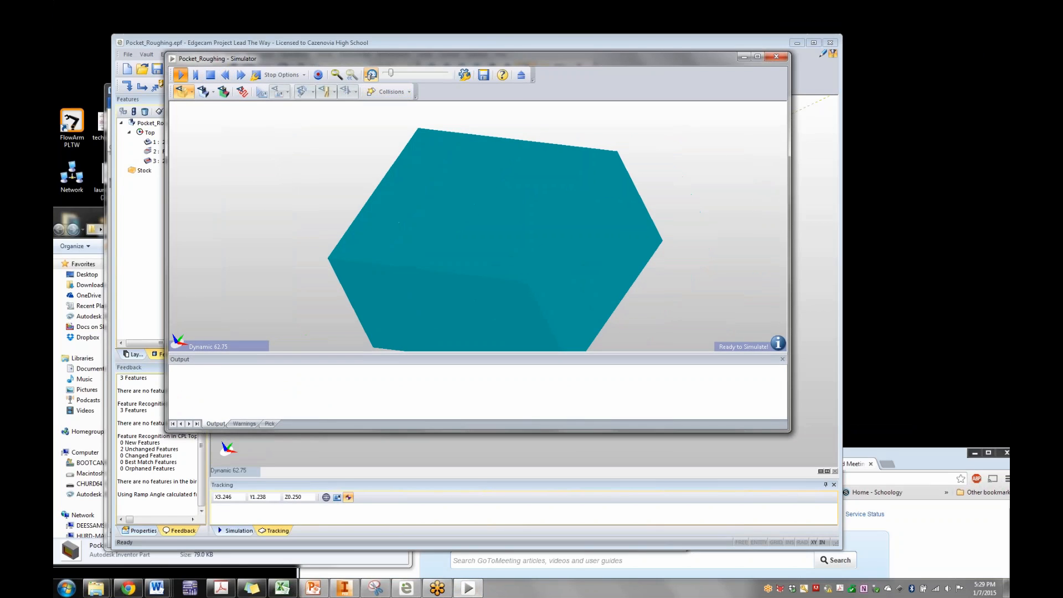
left_click(181, 75)
mouse_move(487, 221)
middle_mouse_down()
mouse_move(499, 263)
mouse_move(426, 205)
mouse_move(437, 238)
mouse_move(476, 258)
mouse_move(471, 236)
middle_mouse_up()
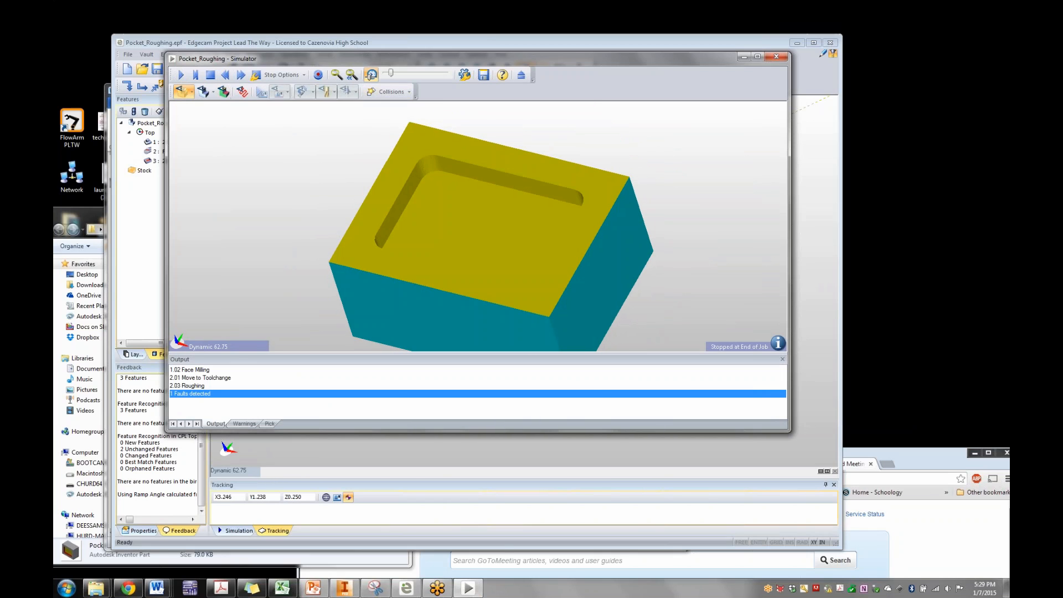
left_click(776, 56)
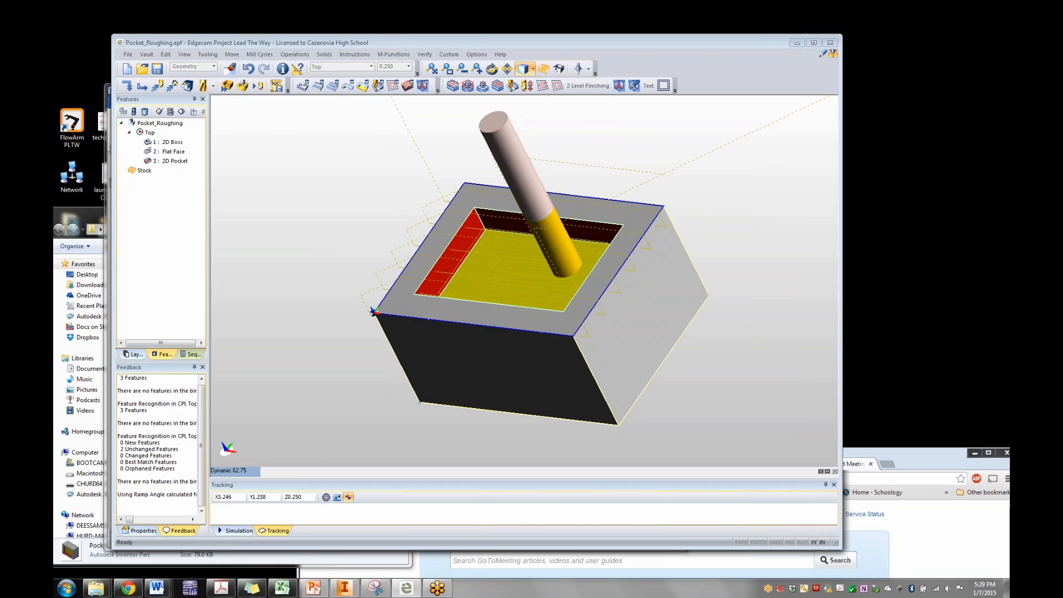
Widen the feature browser and compare the toolpaths of the face mill and roughing operations in the machining sequence
left_click_drag(208, 277, 263, 277)
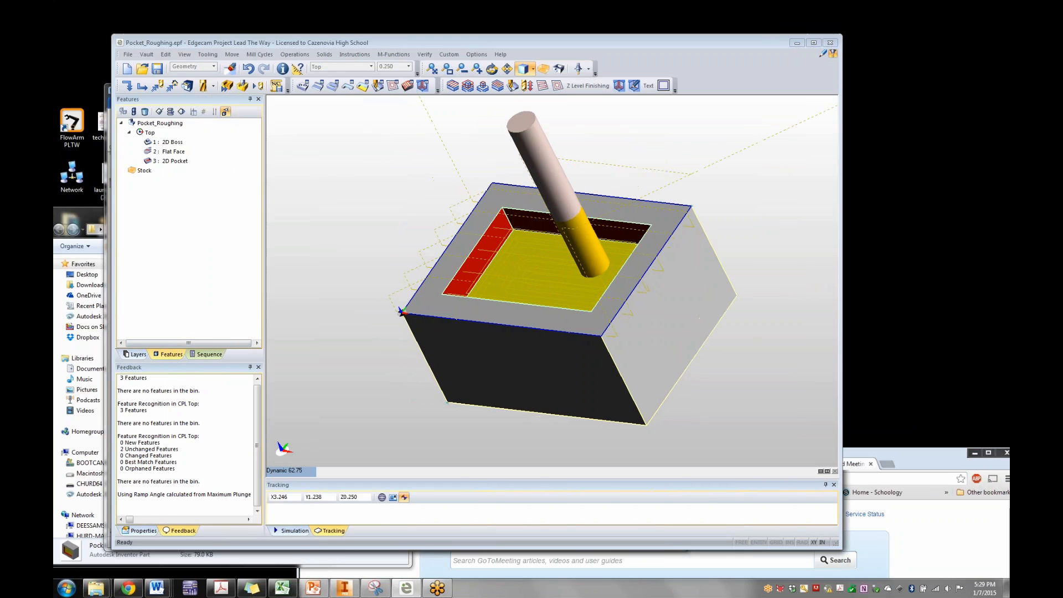
left_click(207, 354)
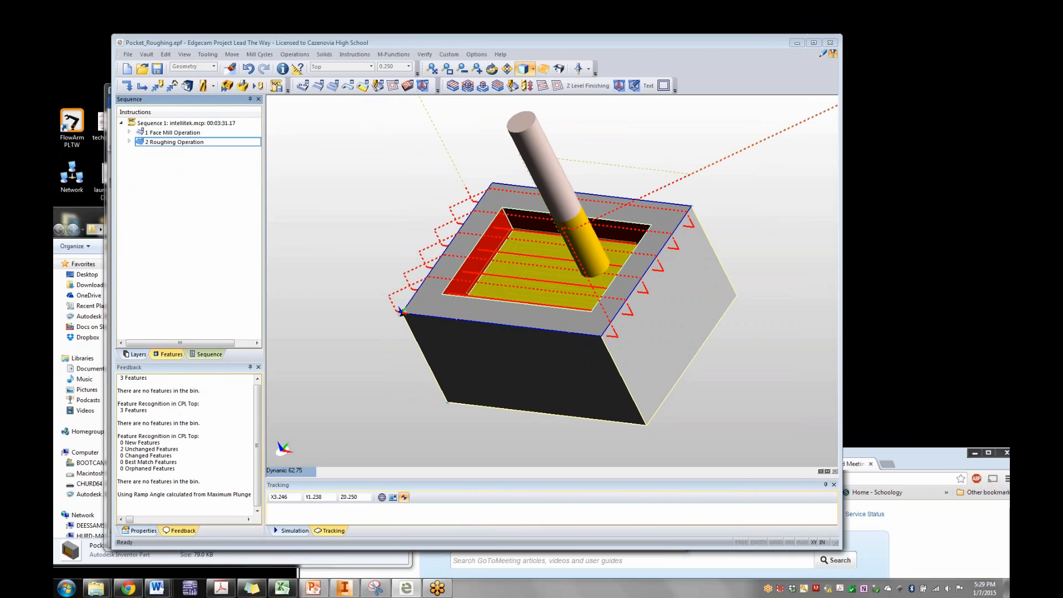
left_click(172, 133)
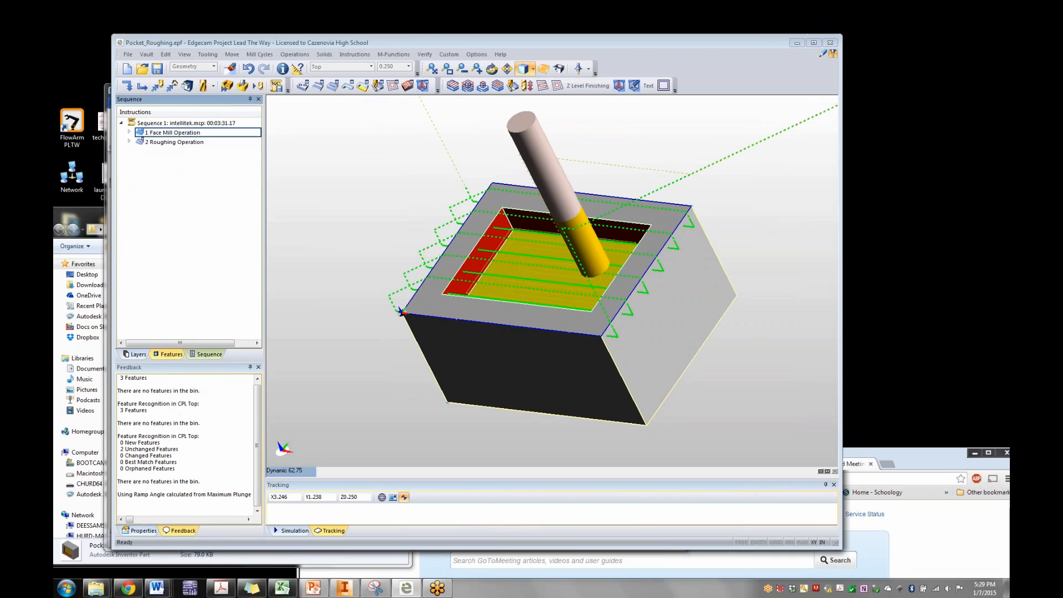
left_click(175, 142)
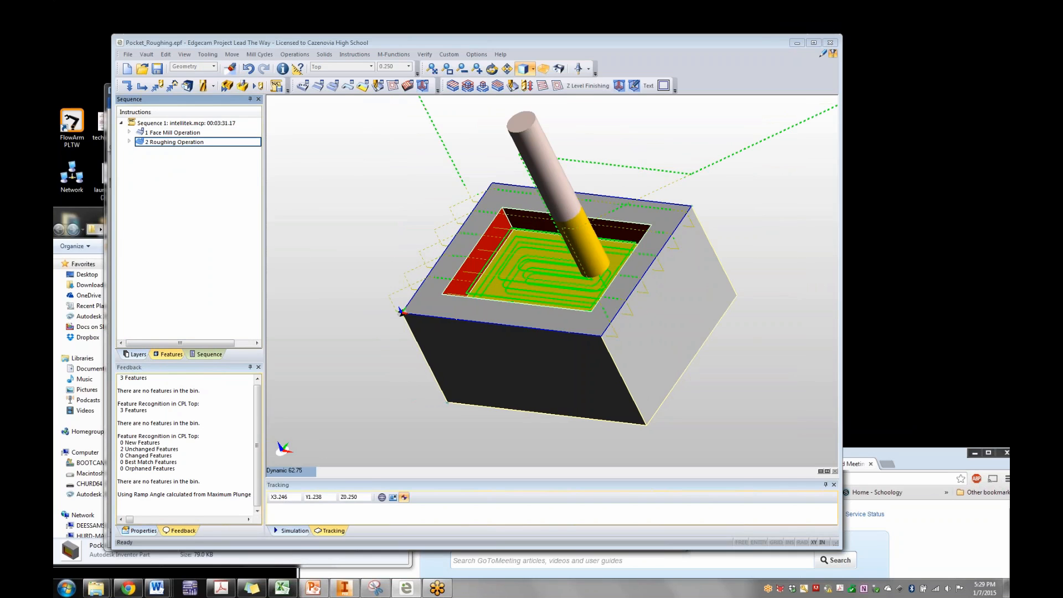
left_click(172, 133)
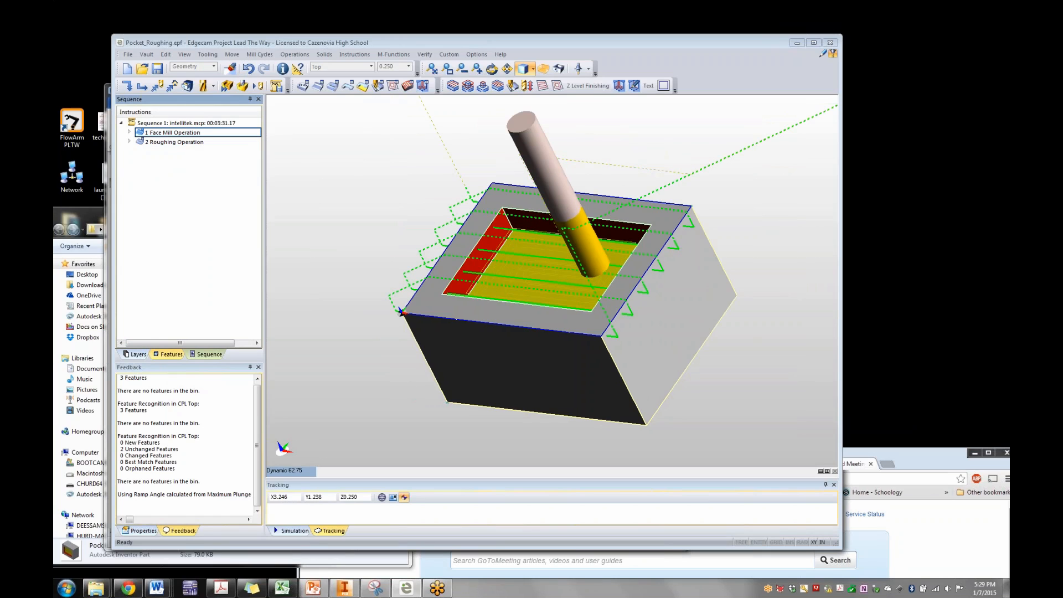
Edit the Face Mill Operation, keeping its geometry, and set its stepover to 50 percent
double_click(173, 132)
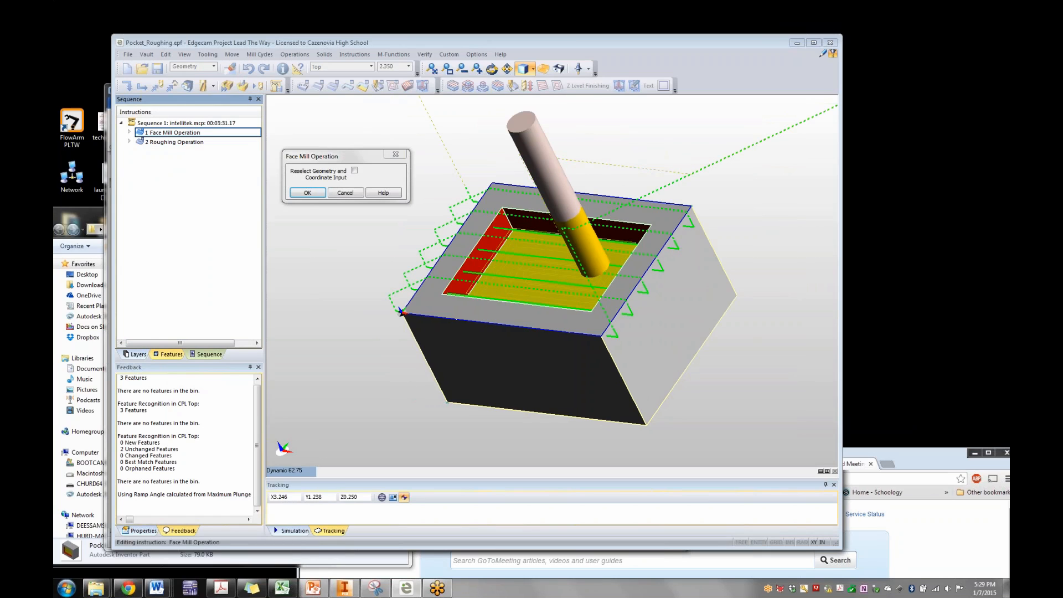
key("Return")
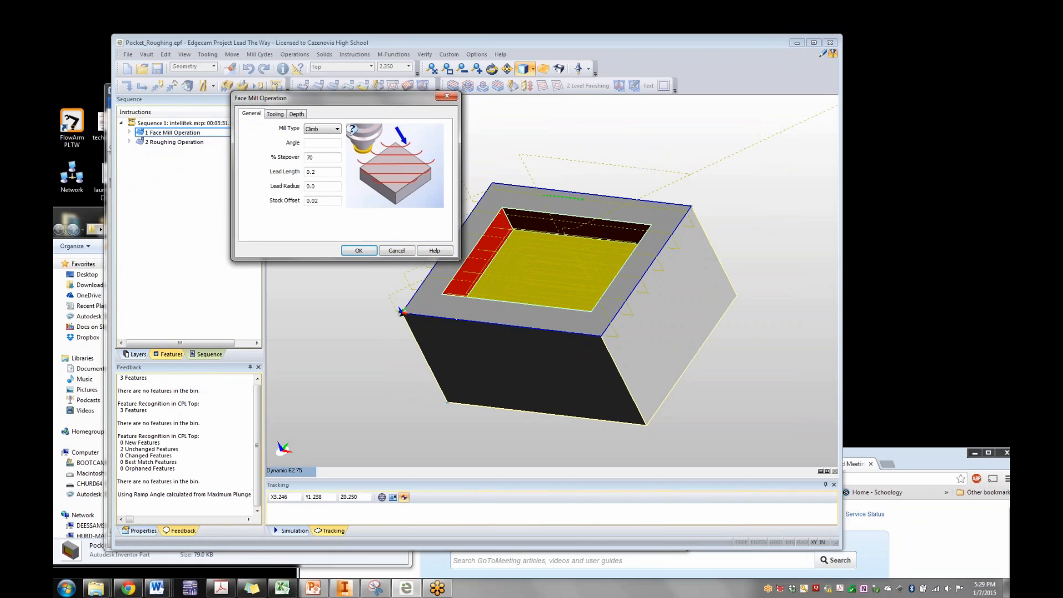
left_click(323, 157)
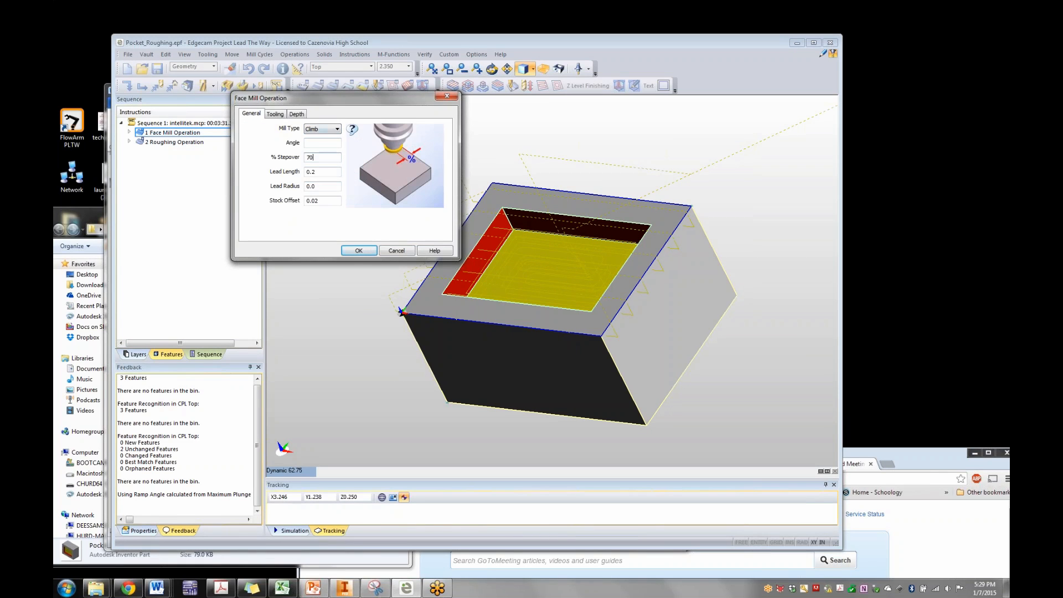
double_click(309, 157)
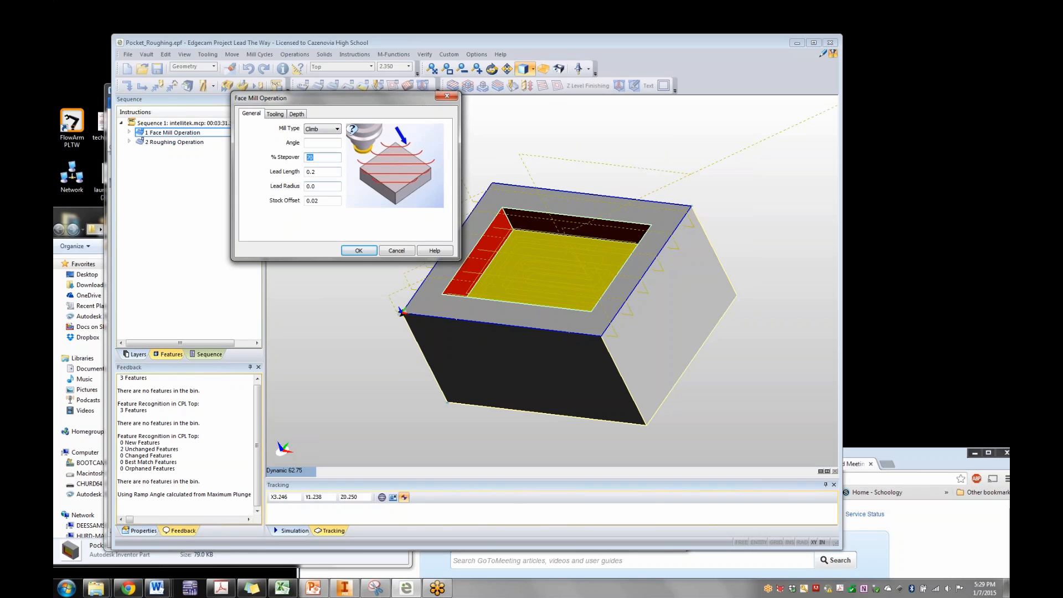
type("50")
key("Return")
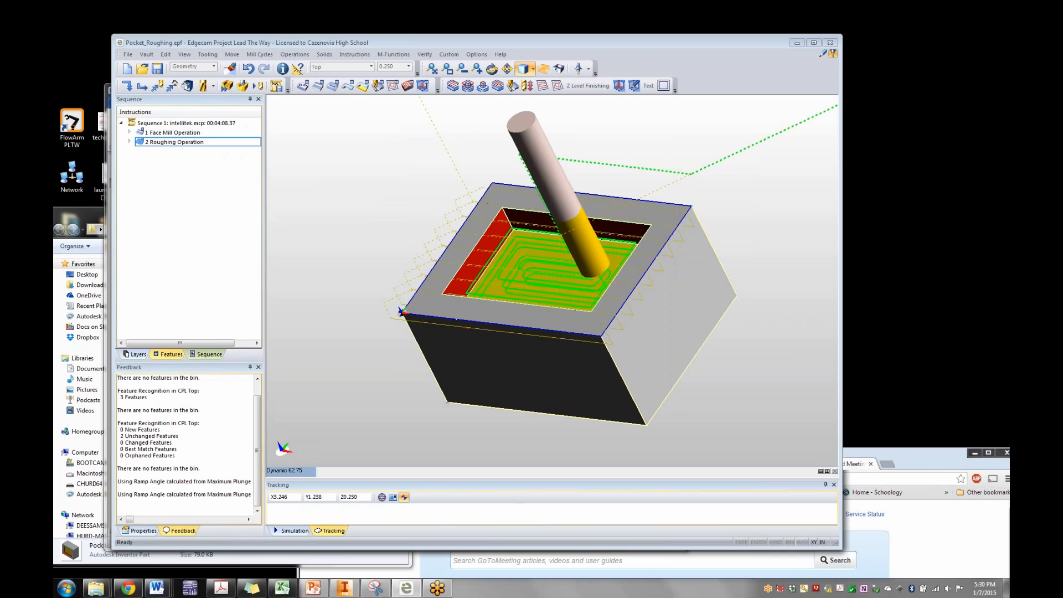
Edit the Roughing Operation, keeping its geometry, and set its cut increment to 0.25
double_click(174, 142)
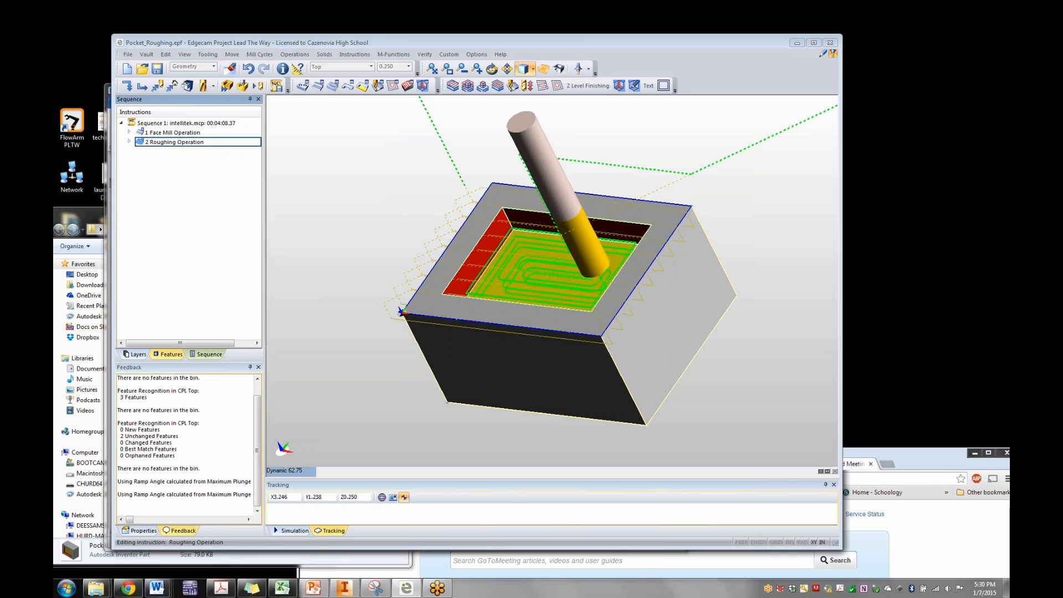
key("Return")
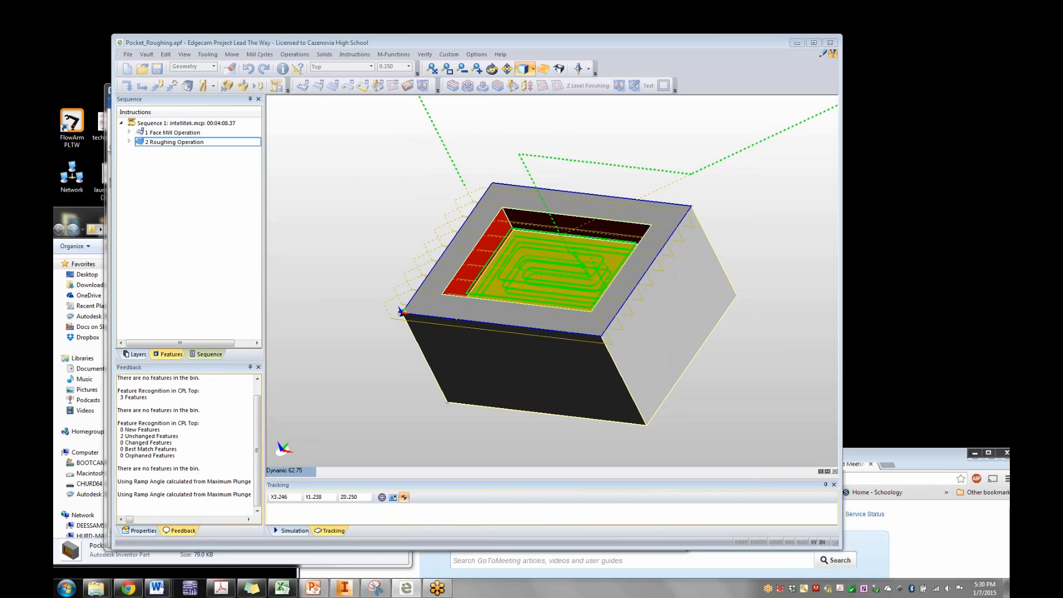
key("Return")
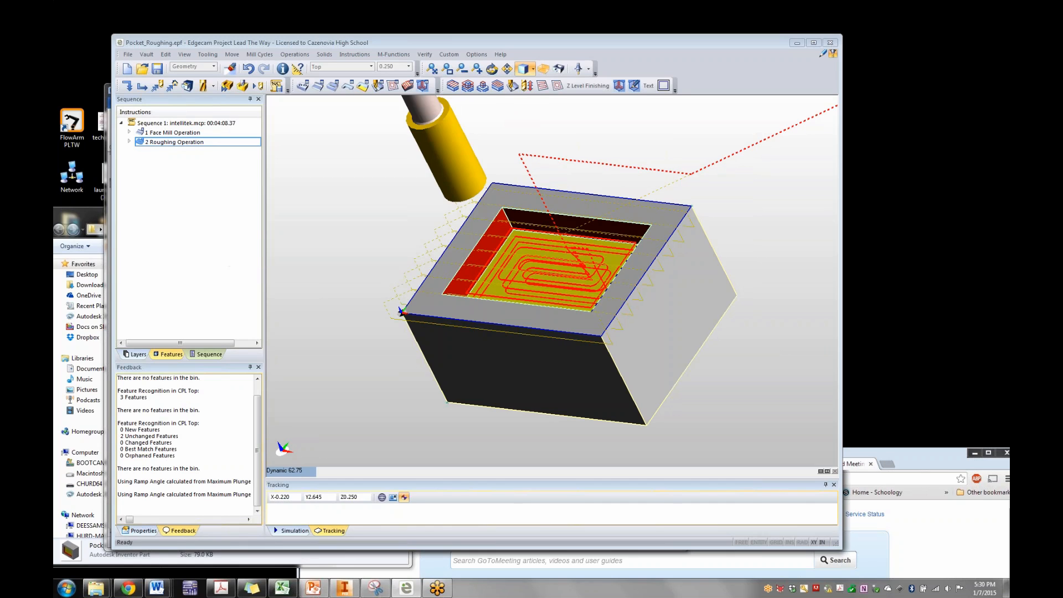
right_click(180, 145)
left_click(202, 151)
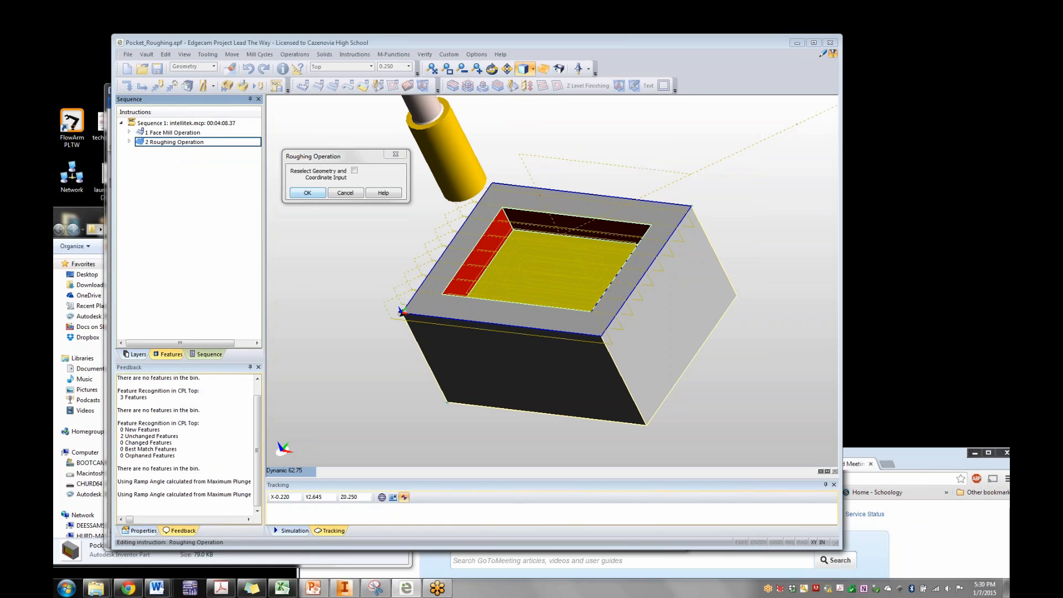
key("Return")
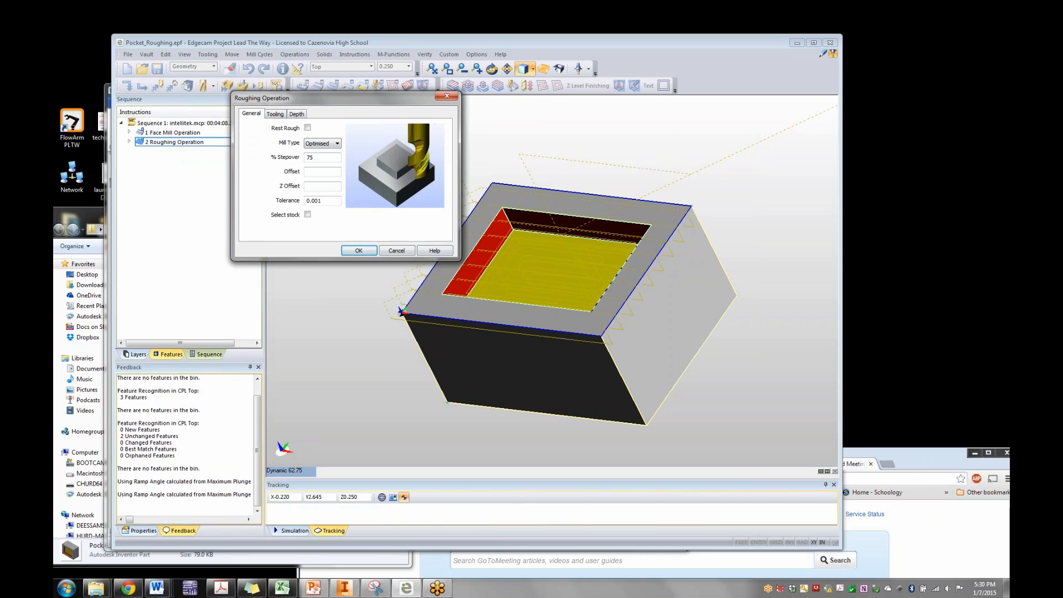
left_click(297, 114)
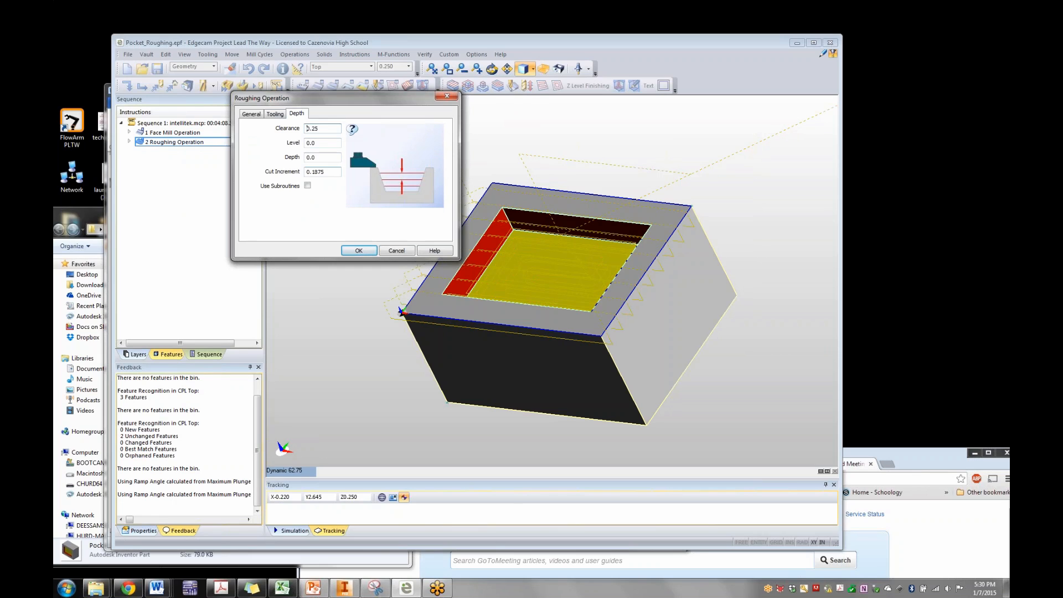
left_click_drag(325, 172, 312, 172)
type("25")
key("Return")
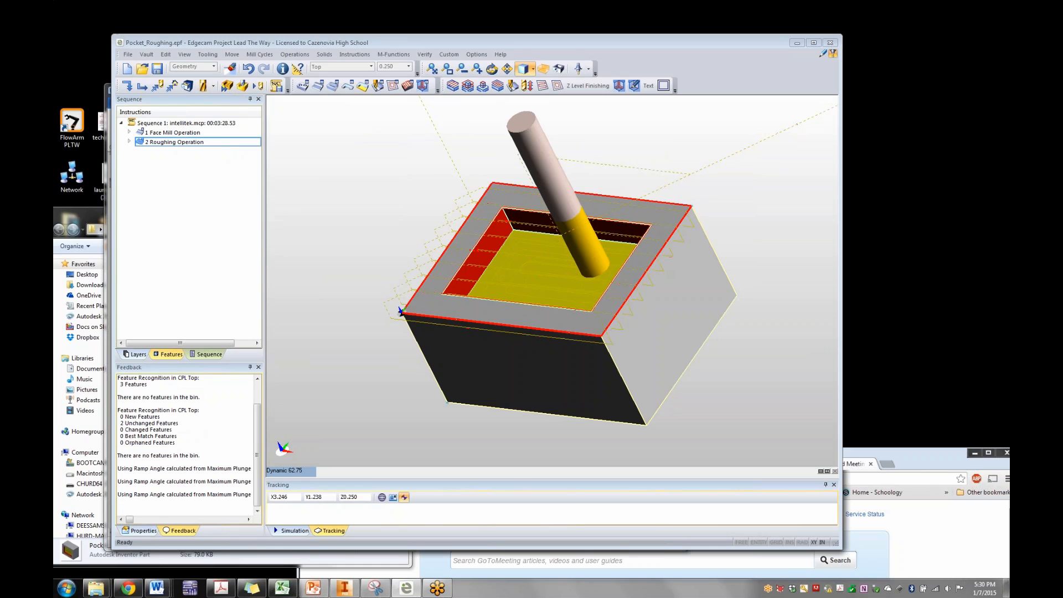
Edit the Face Mill Operation to cut at an angle of 45 and inspect the regenerated toolpath
middle_click_drag(748, 354, 678, 328)
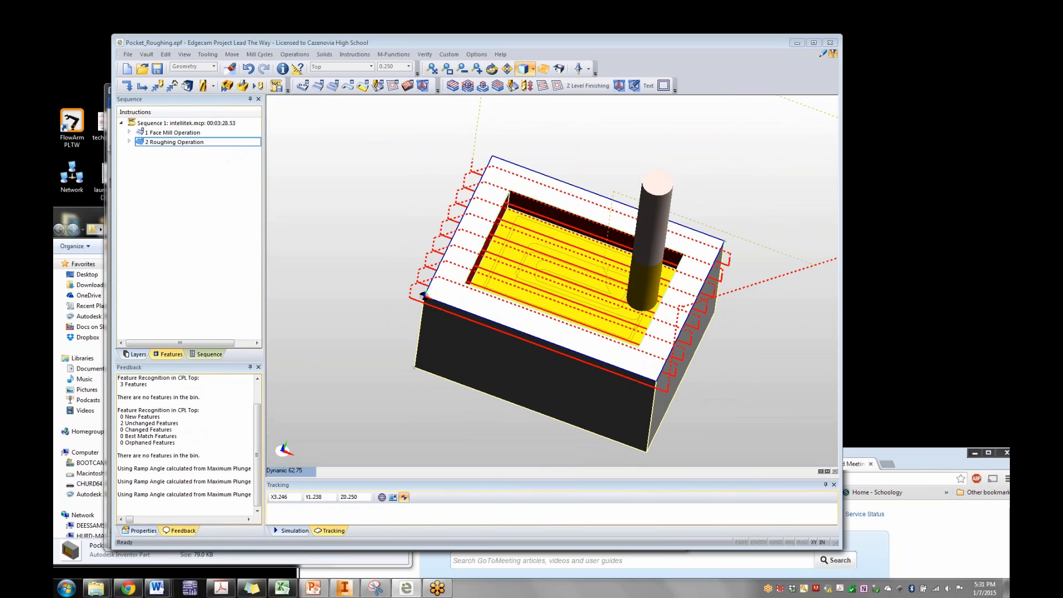
double_click(172, 132)
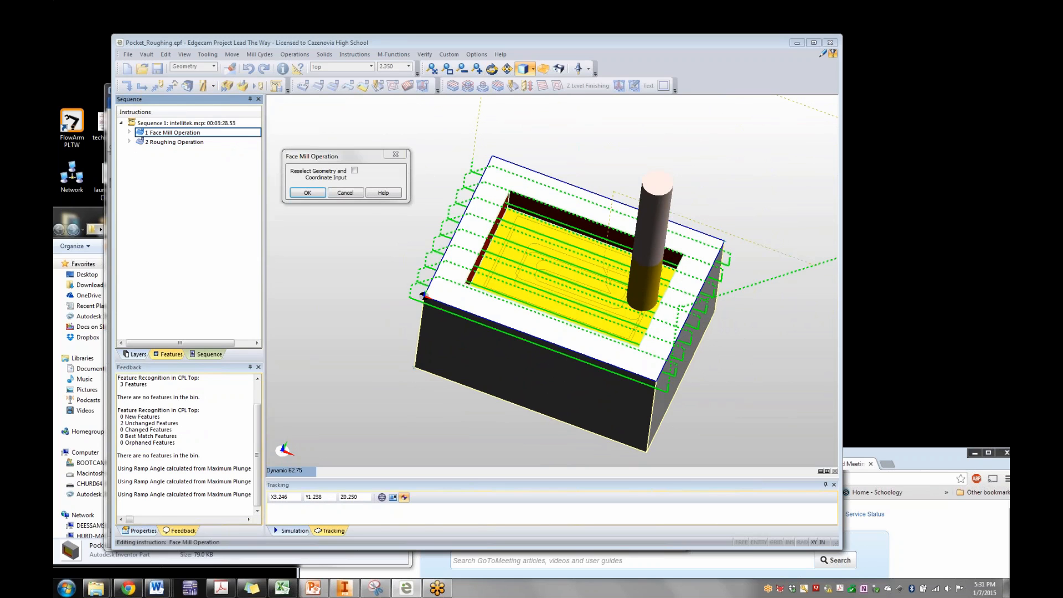
key("Return")
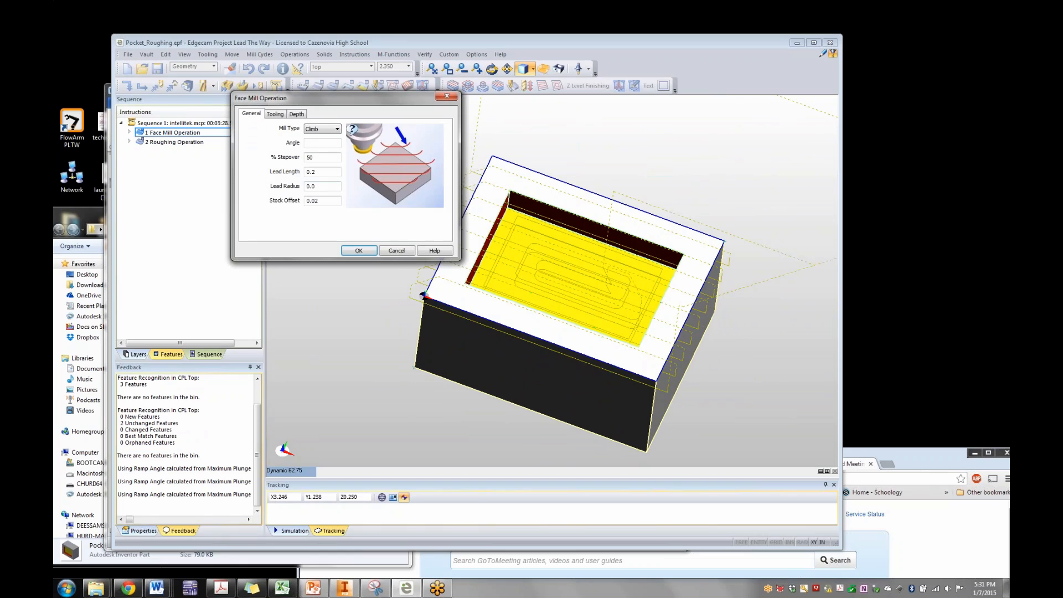
left_click(323, 142)
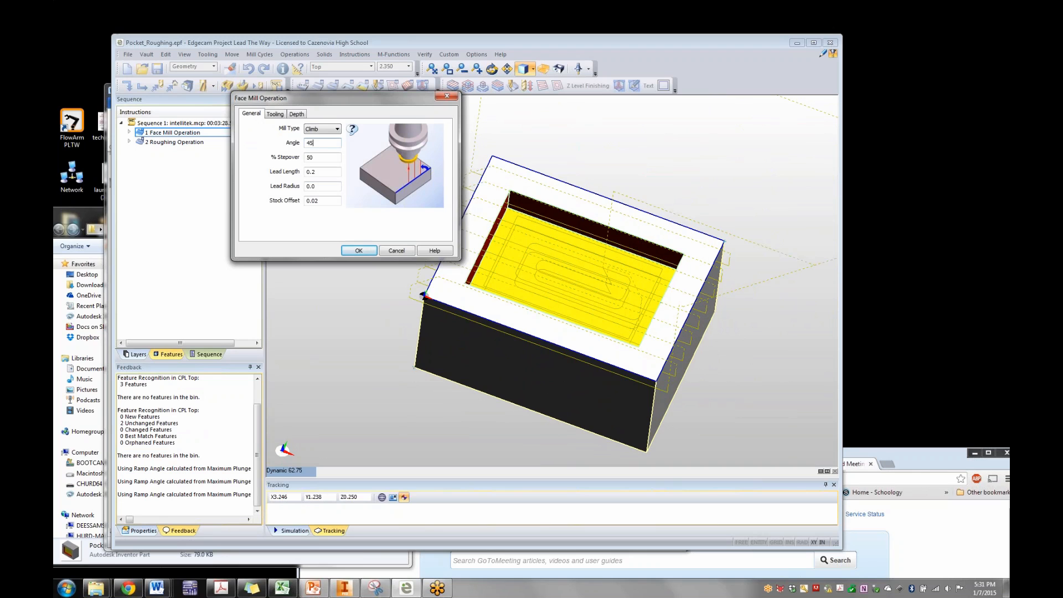
key("Return")
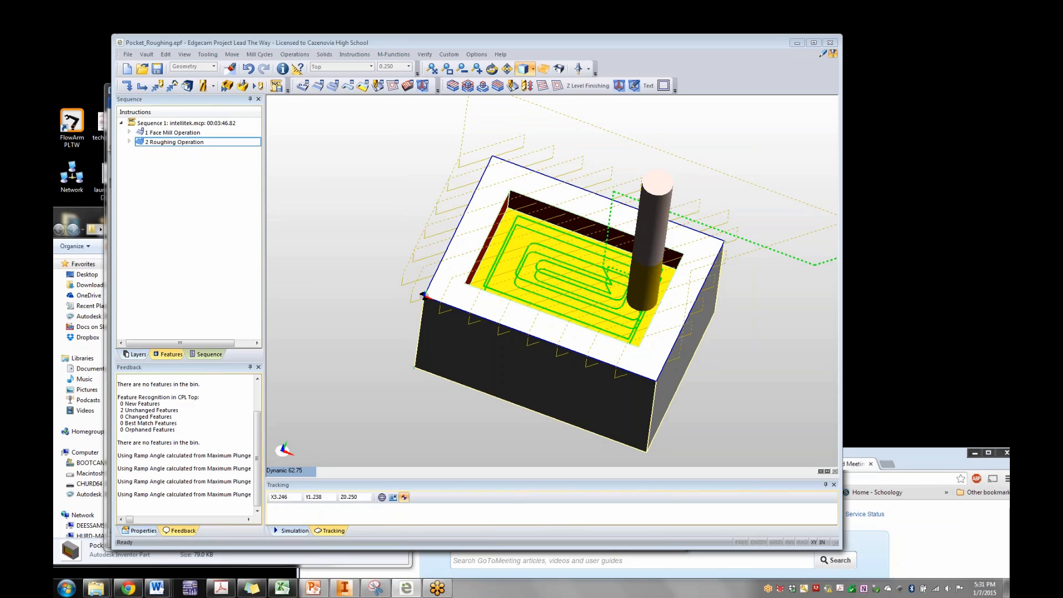
mouse_move(554, 277)
middle_mouse_down()
mouse_move(560, 283)
mouse_move(609, 255)
mouse_move(598, 316)
mouse_move(570, 304)
mouse_move(573, 282)
mouse_move(551, 277)
middle_mouse_up()
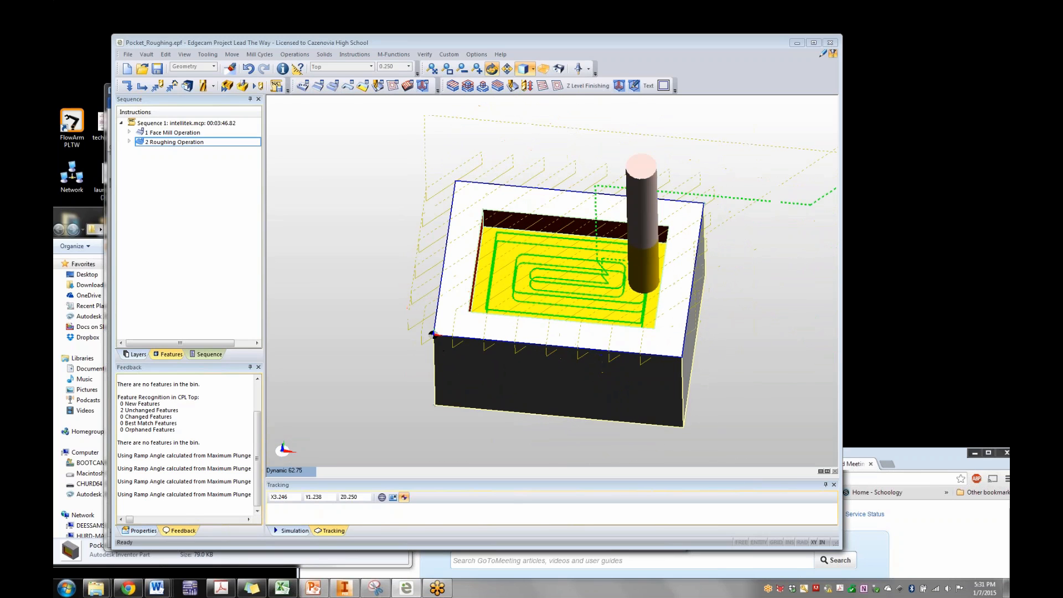
middle_click_drag(554, 332, 584, 318)
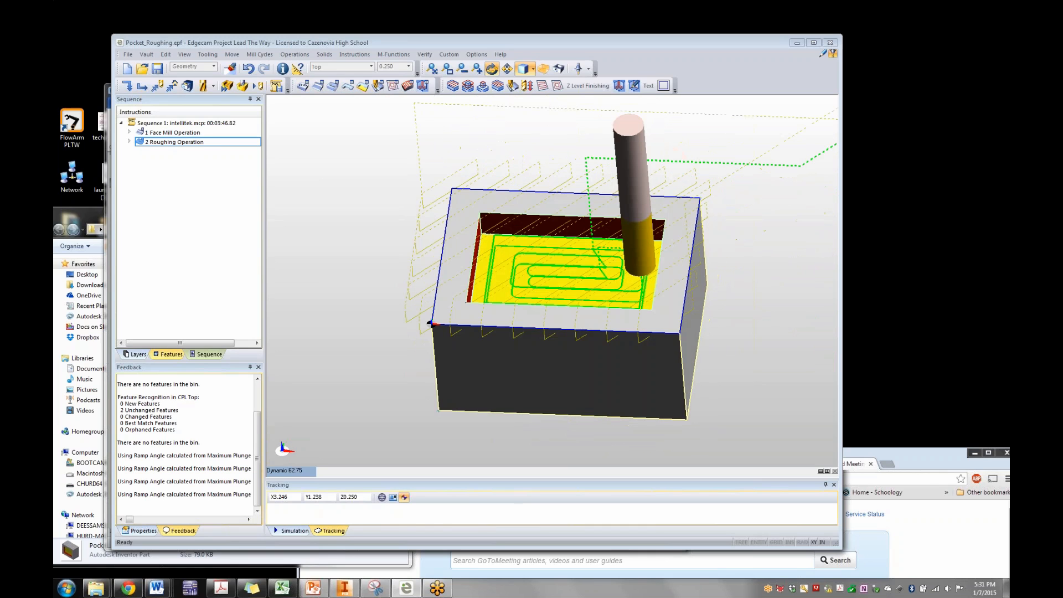
Switch to the CAM Tutorial Files folder, select Facing.ipt and show the part files in Content view
left_click_drag(476, 43, 594, 45)
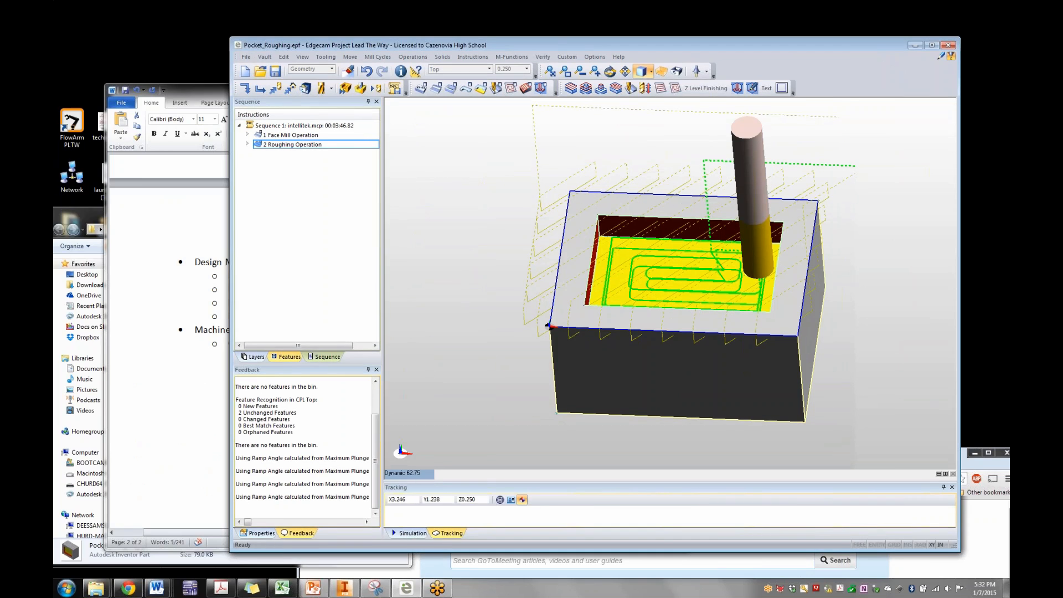
left_click_drag(512, 45, 419, 37)
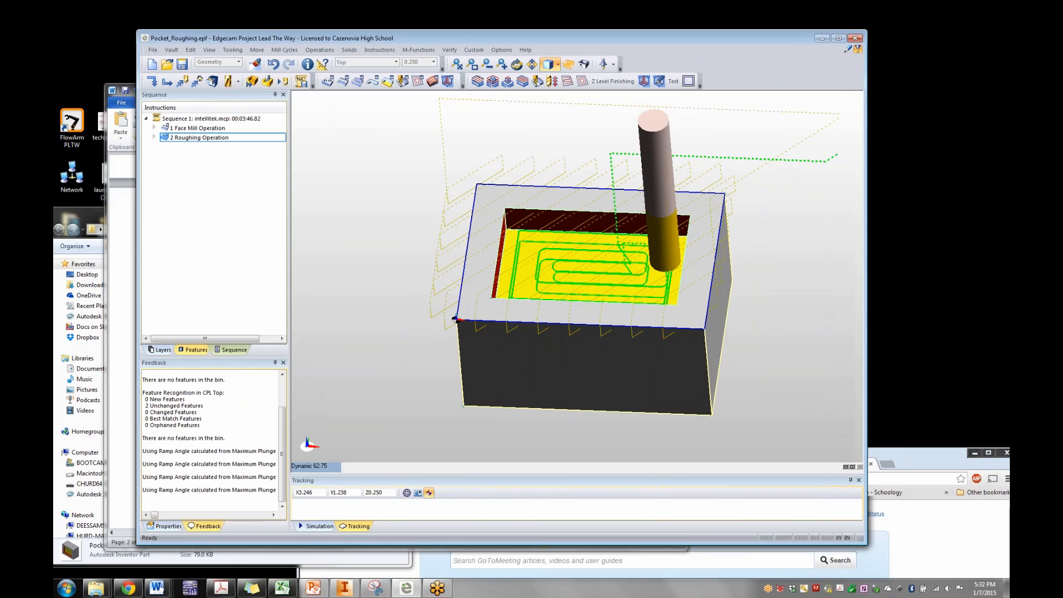
left_click(84, 216)
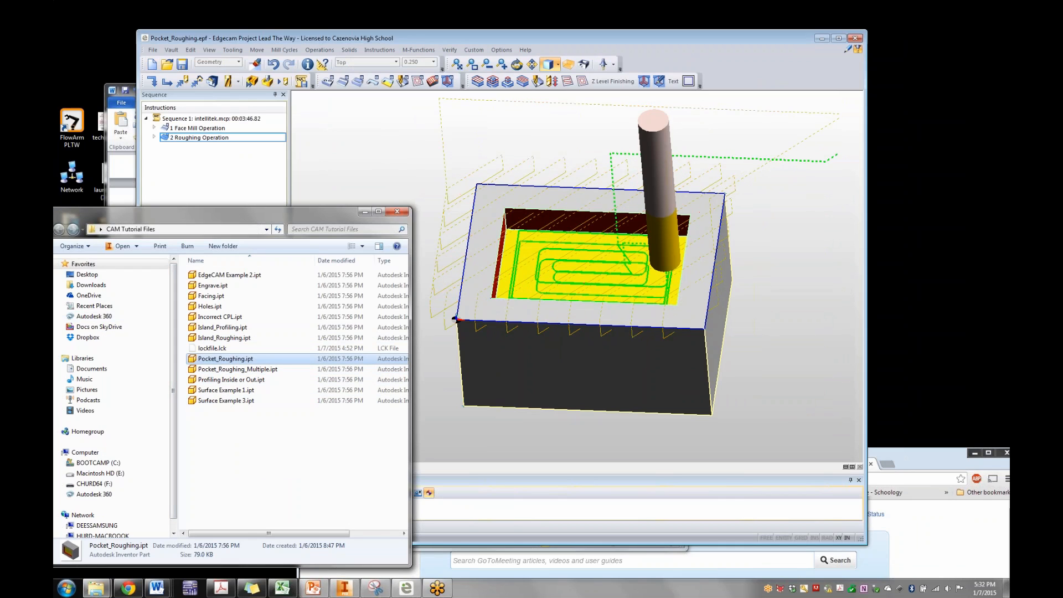
left_click_drag(232, 213, 397, 89)
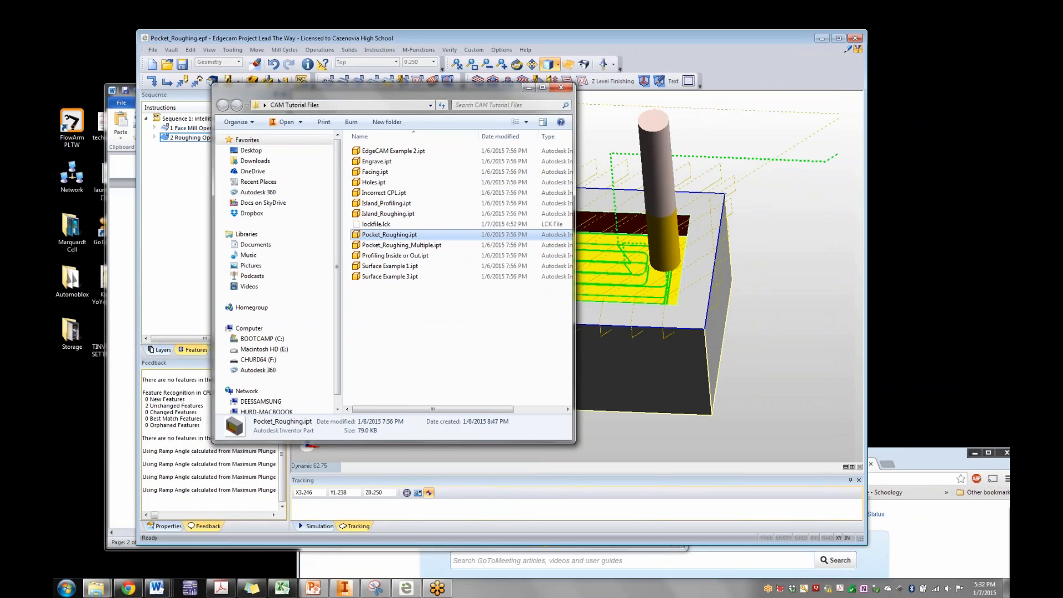
left_click(374, 172)
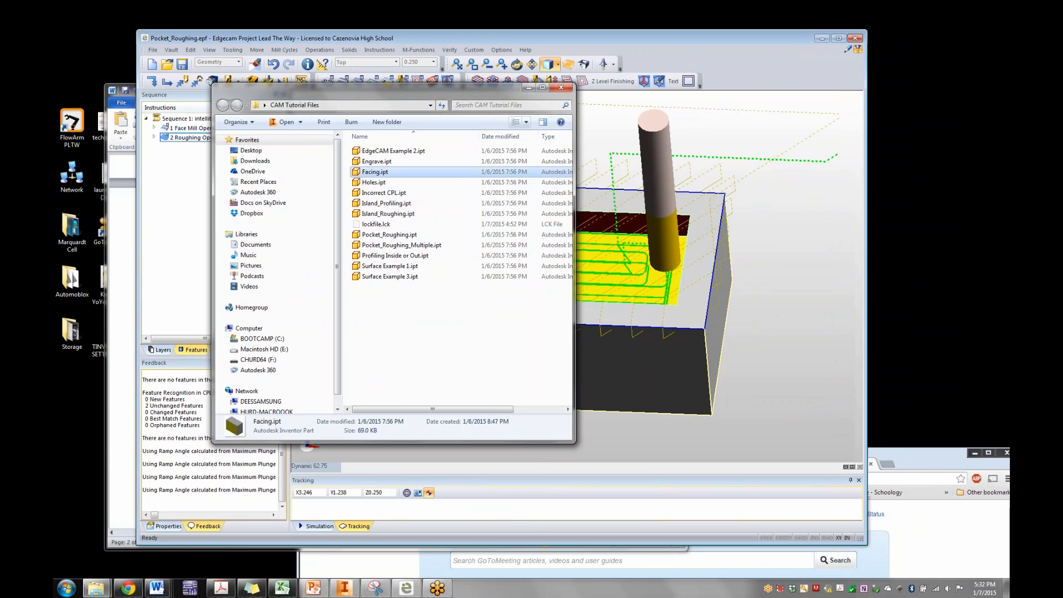
left_click(515, 122)
left_click(515, 122)
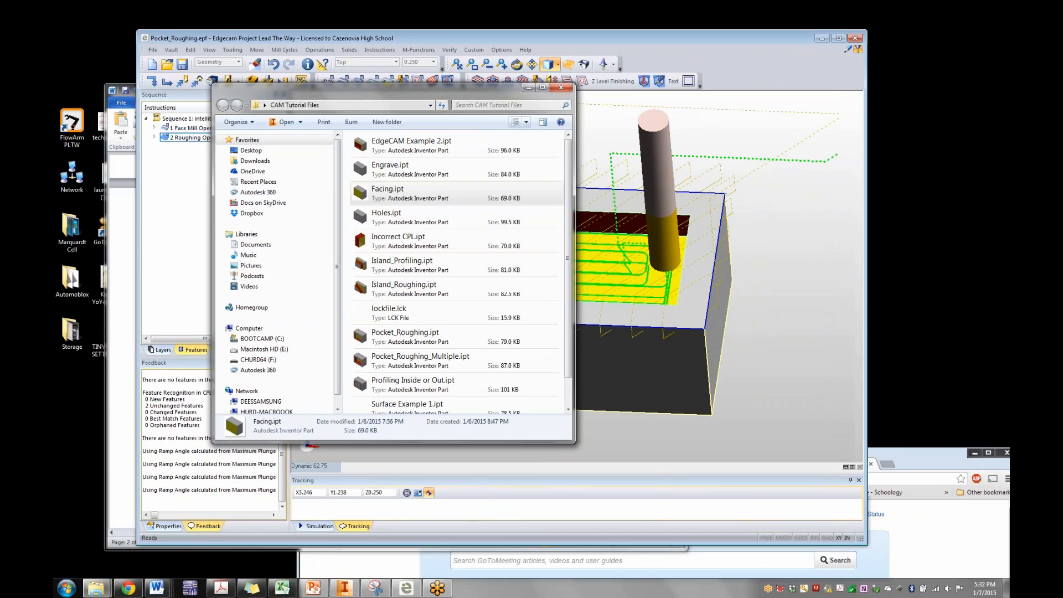
Display the CAM Tutorial Files as large thumbnails and switch to the PDP Agenda in Word to review the machining operations list
left_click(515, 121)
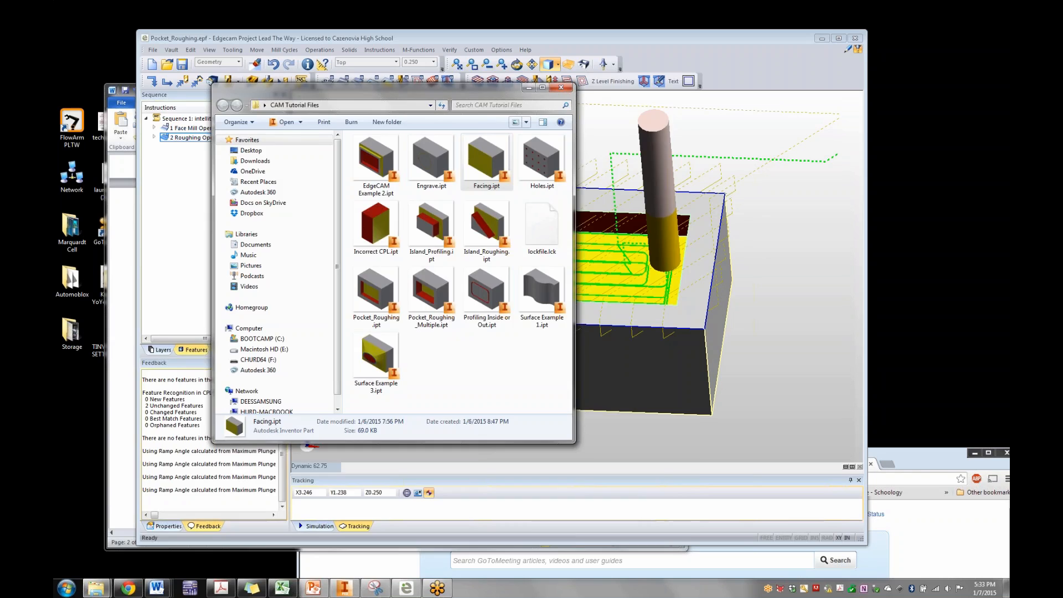
left_click(157, 588)
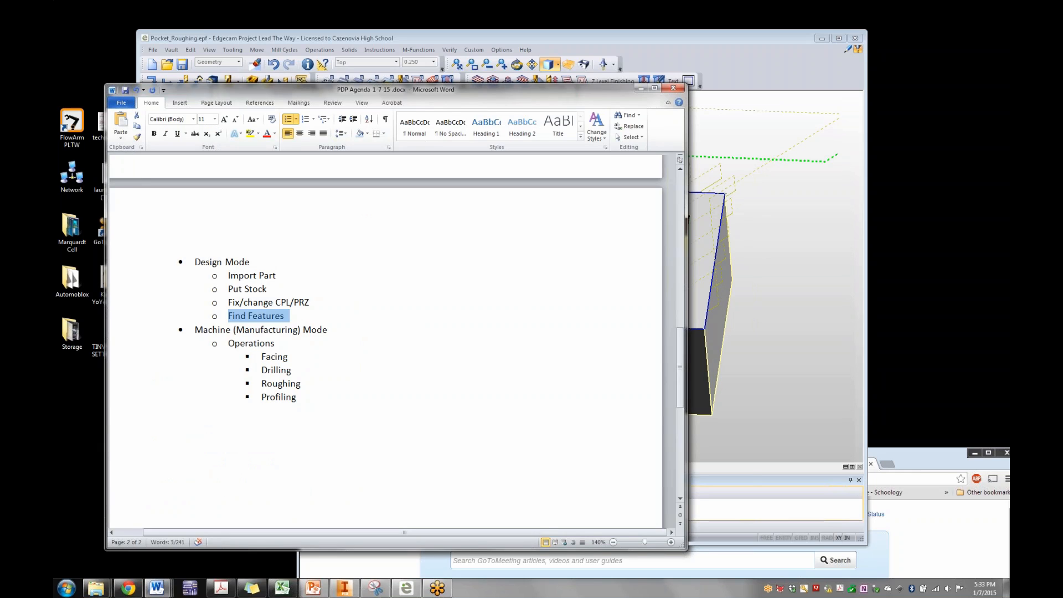
left_click(284, 355)
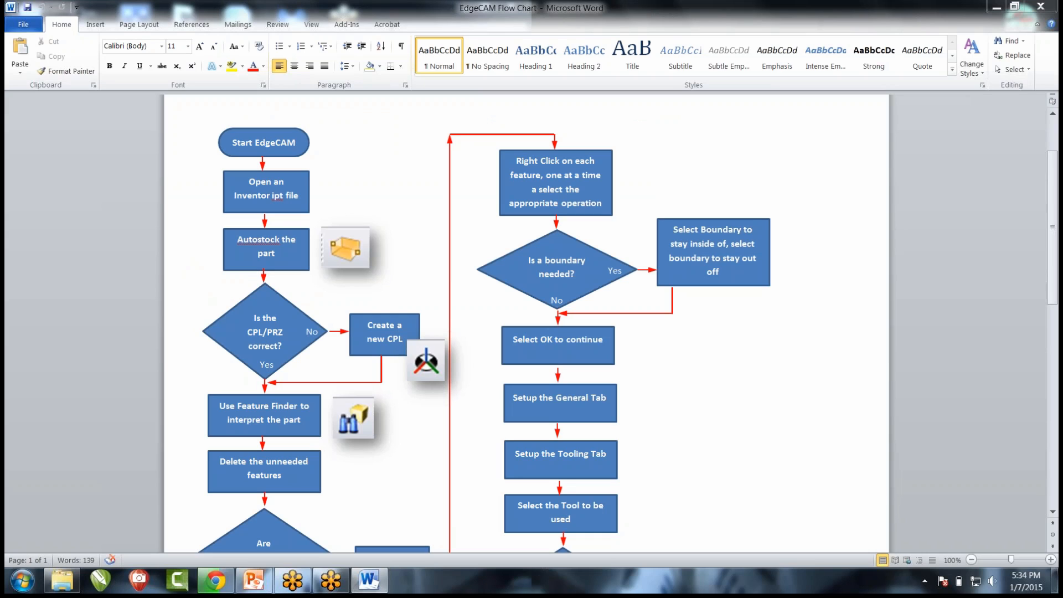
Examine the EdgeCAM Flow Chart in Word, from opening the Inventor part through selecting the tool
scroll(526, 324, "down", 1)
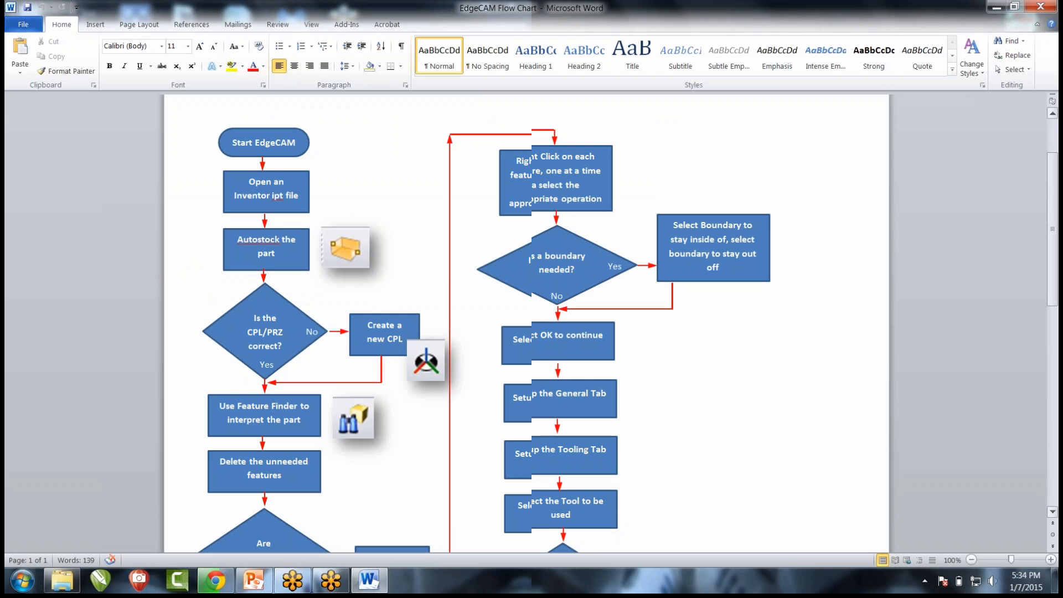
scroll(525, 324, "down", 2)
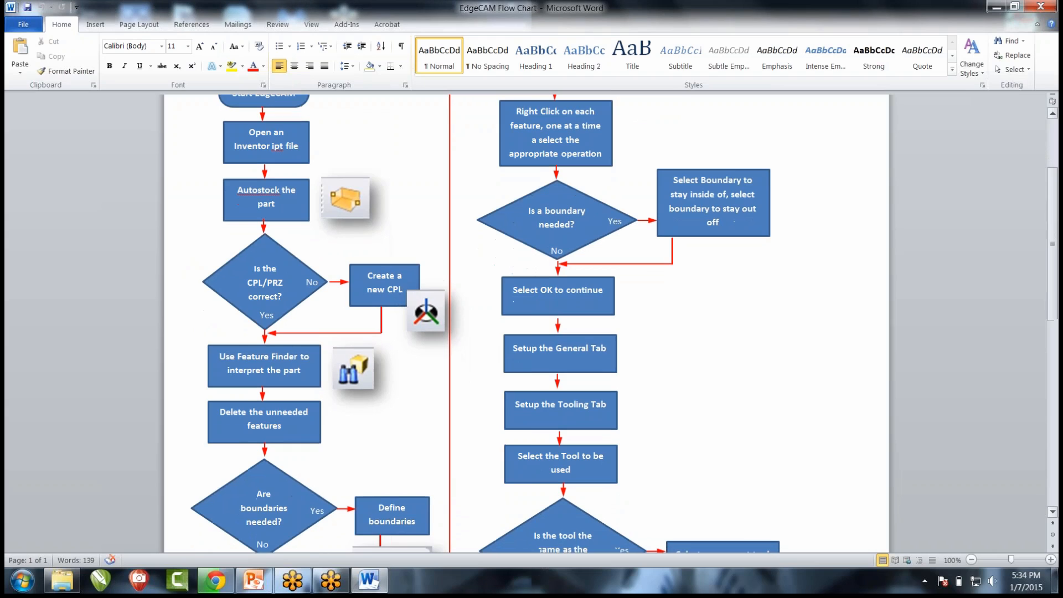
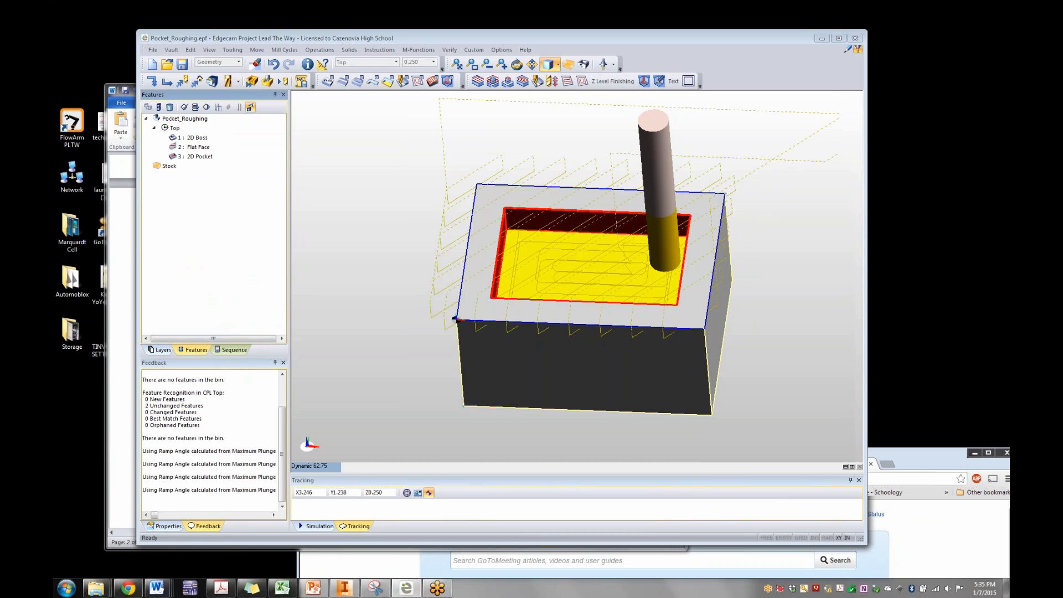
Examine the machining operations offered for the 2D Pocket and 2D Boss features in Edgecam
right_click(197, 157)
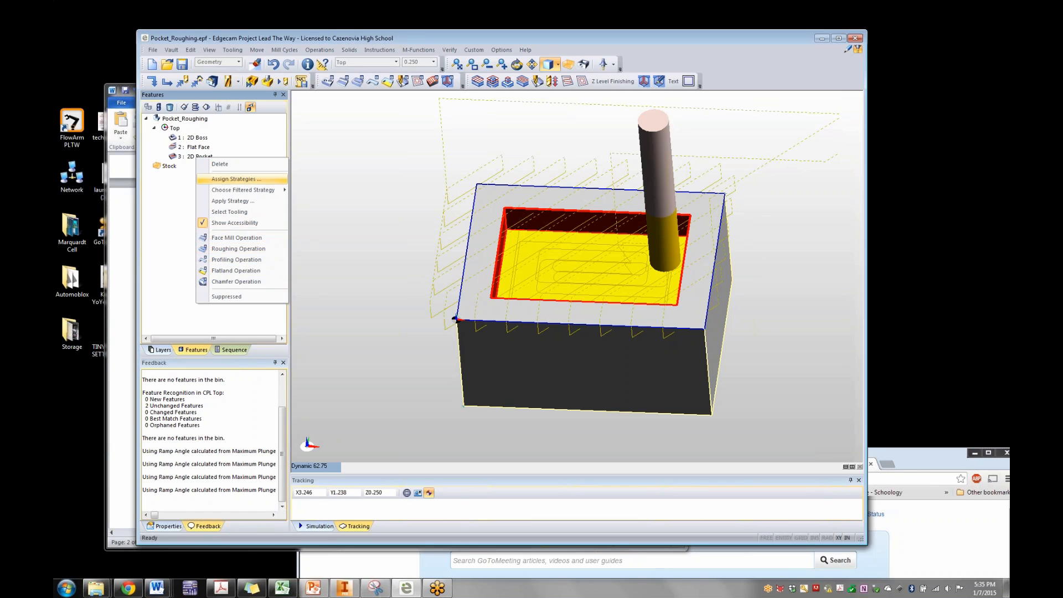
left_click(196, 137)
right_click(202, 138)
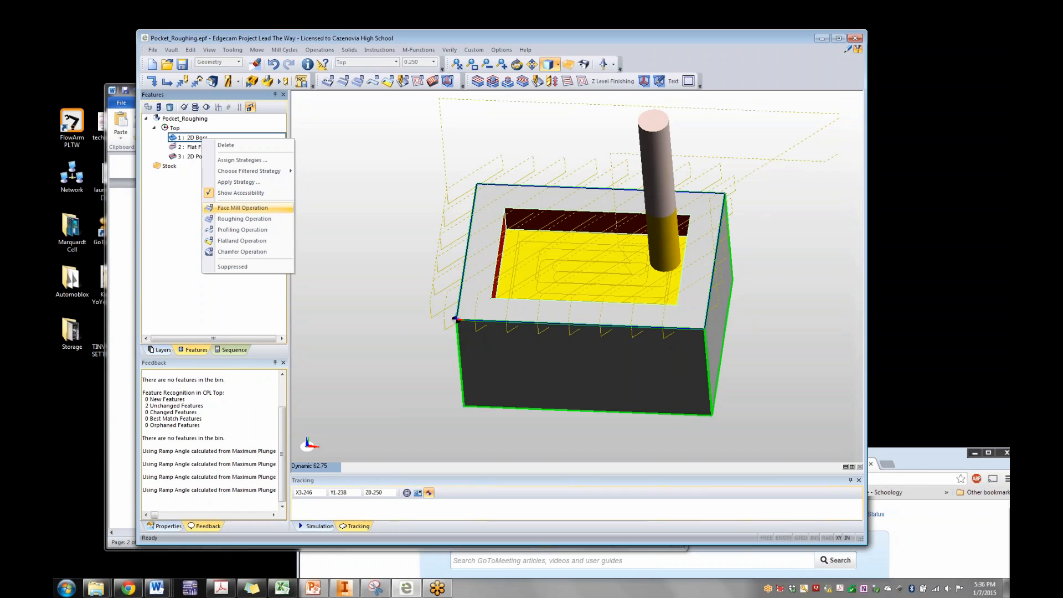
key("Escape")
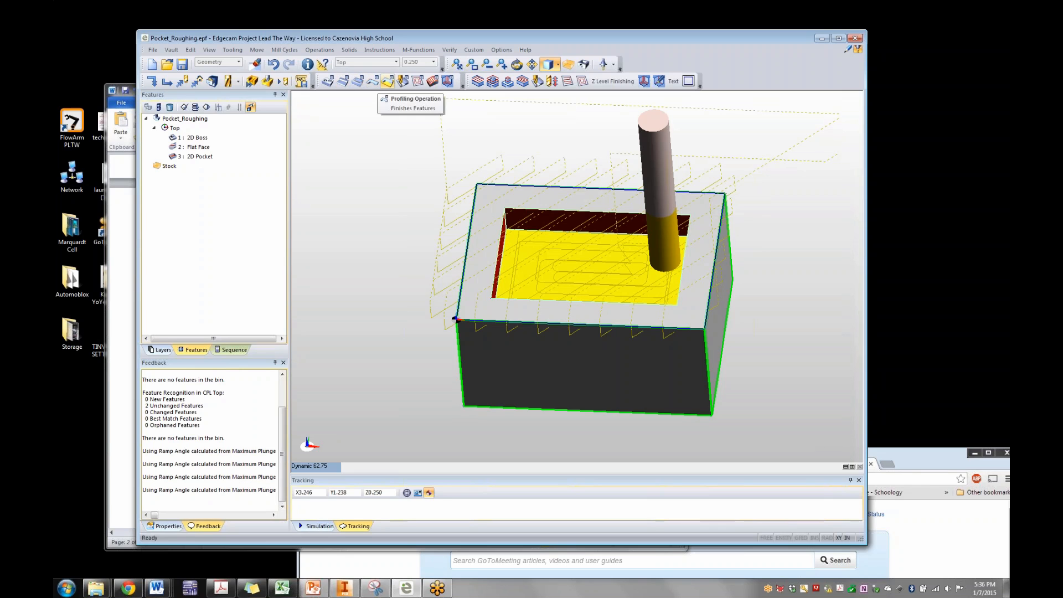
right_click(199, 137)
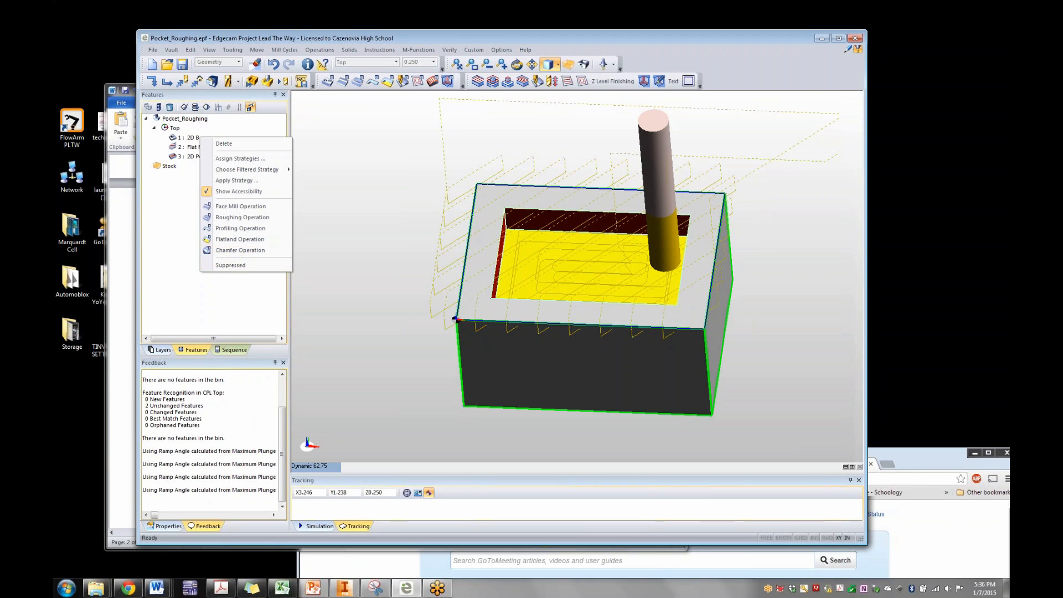
Compare with the operations list in the Word agenda, shift its window aside and return to Edgecam
key("alt+Tab")
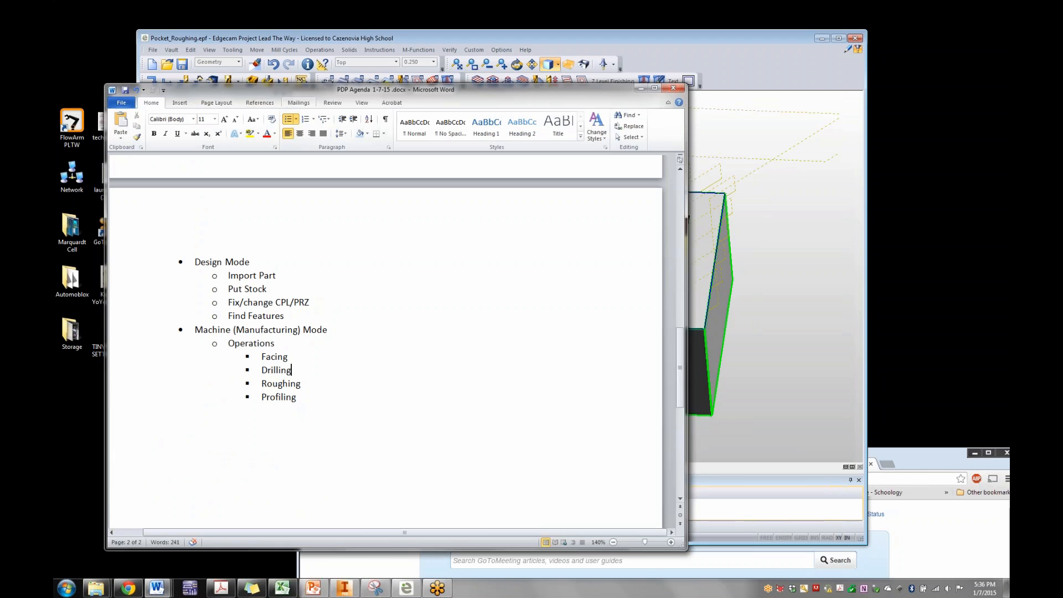
left_click_drag(396, 89, 351, 92)
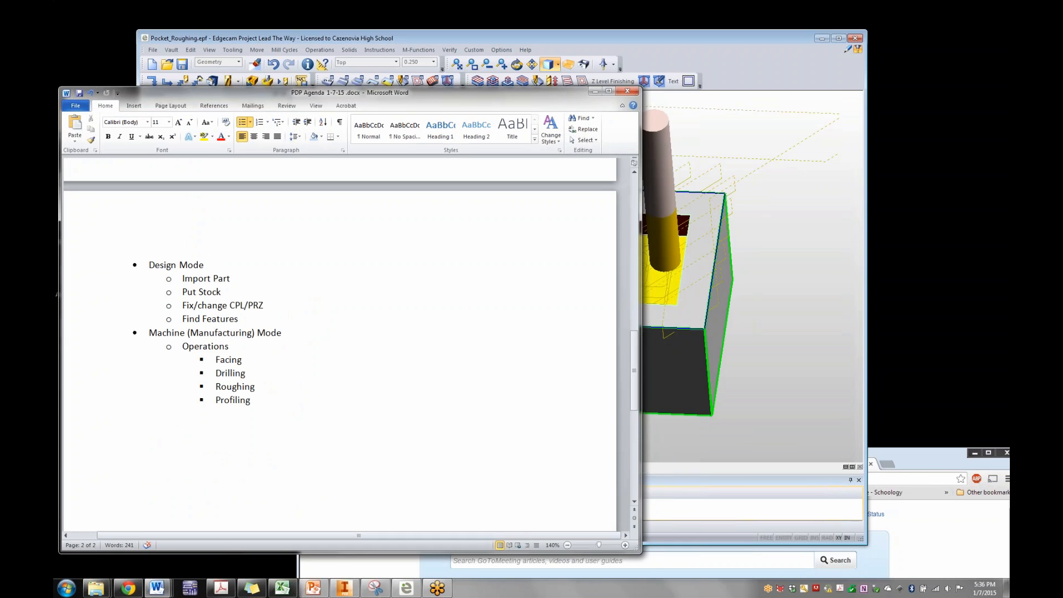
key("alt+Tab")
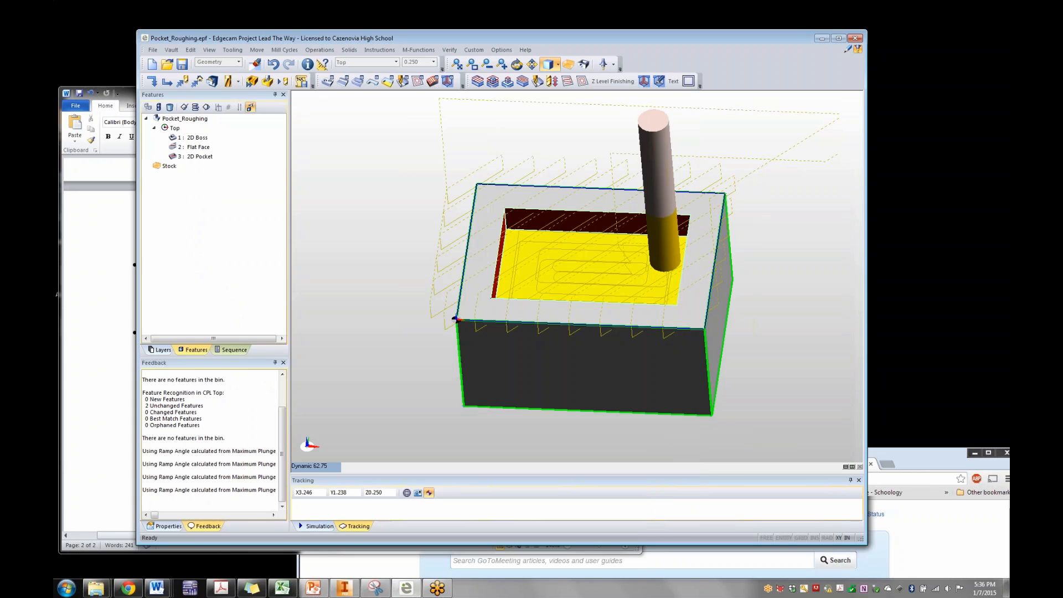
Load Holes.ipt from the CAM Tutorial Files folder into Edgecam without saving the changes to Pocket_Roughing.epf
mouse_move(97, 588)
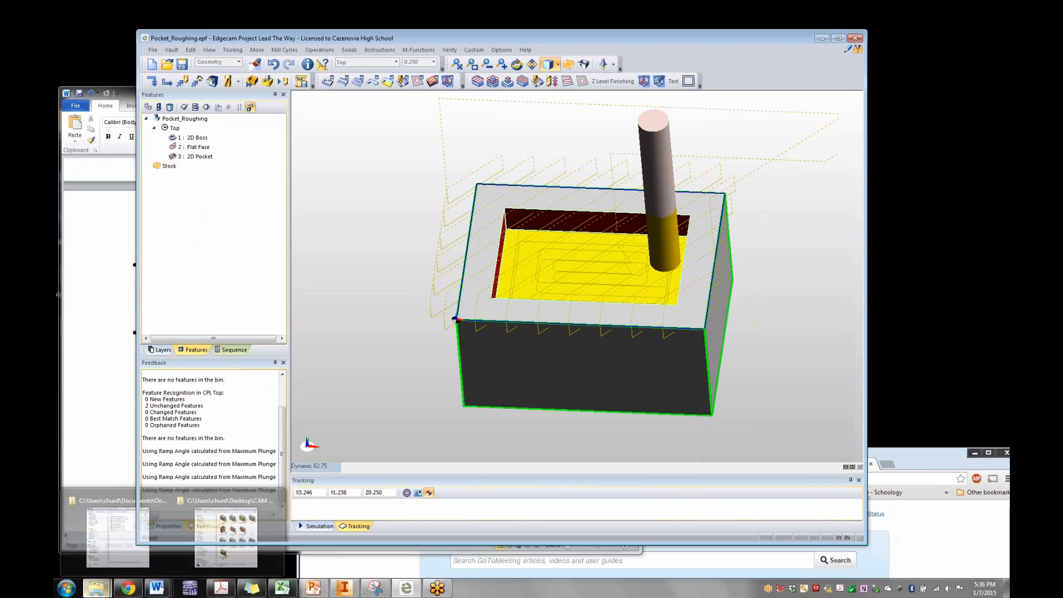
left_click(227, 531)
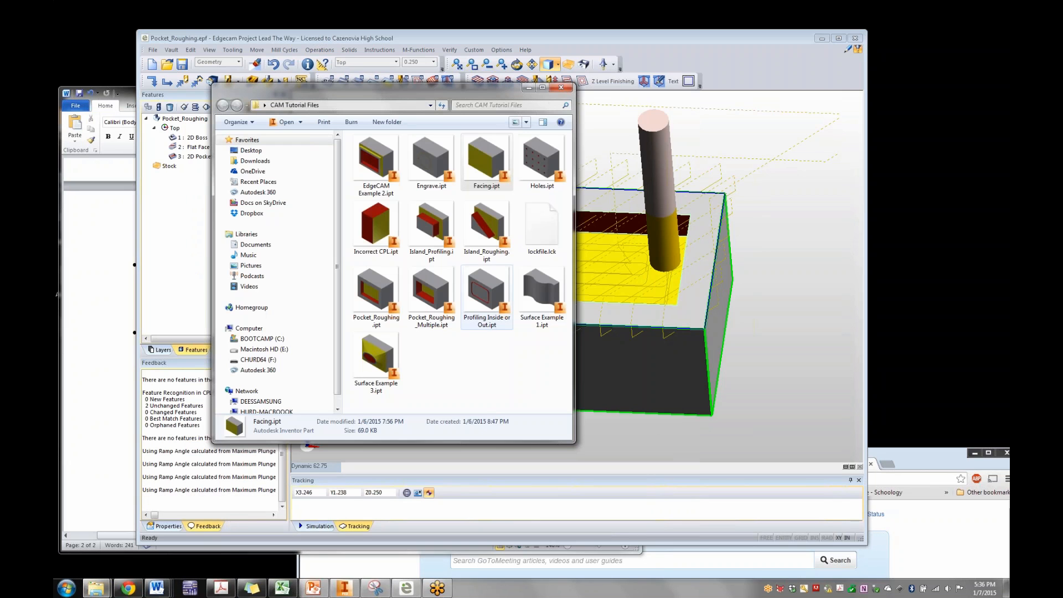
left_click(542, 160)
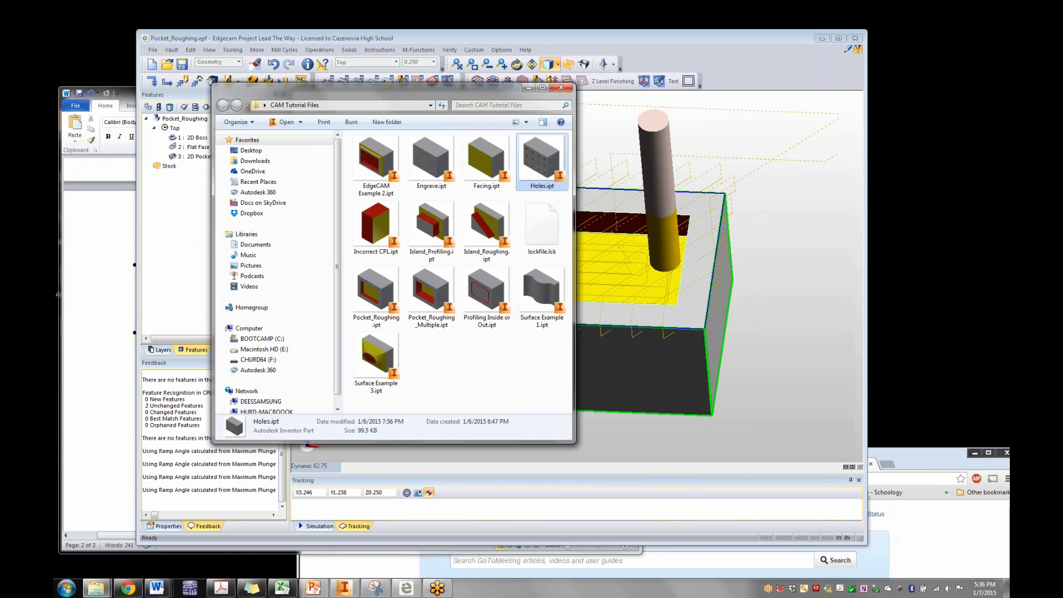
left_click_drag(541, 160, 626, 213)
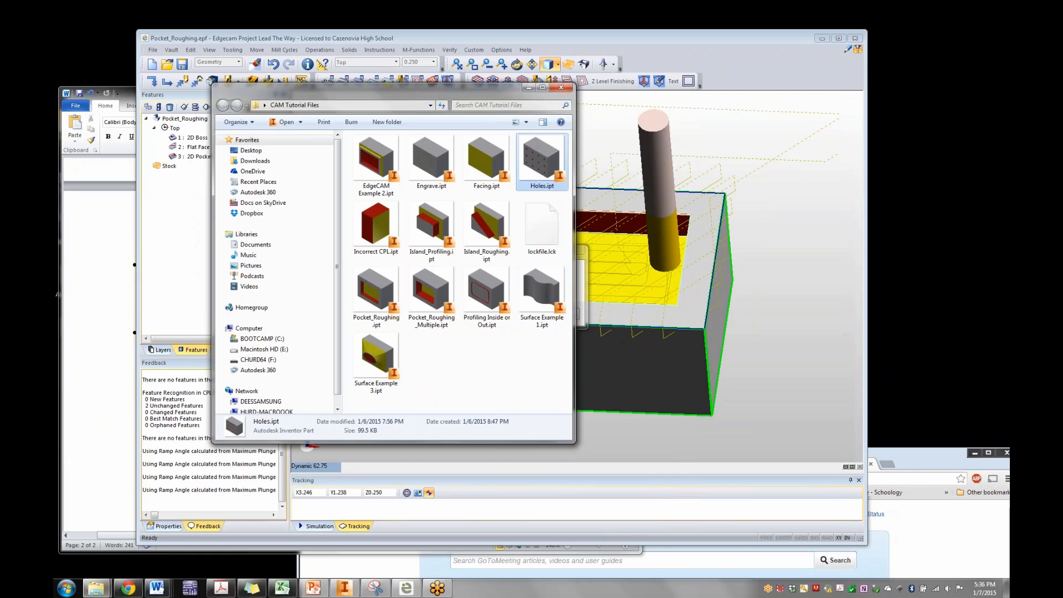
left_click(529, 88)
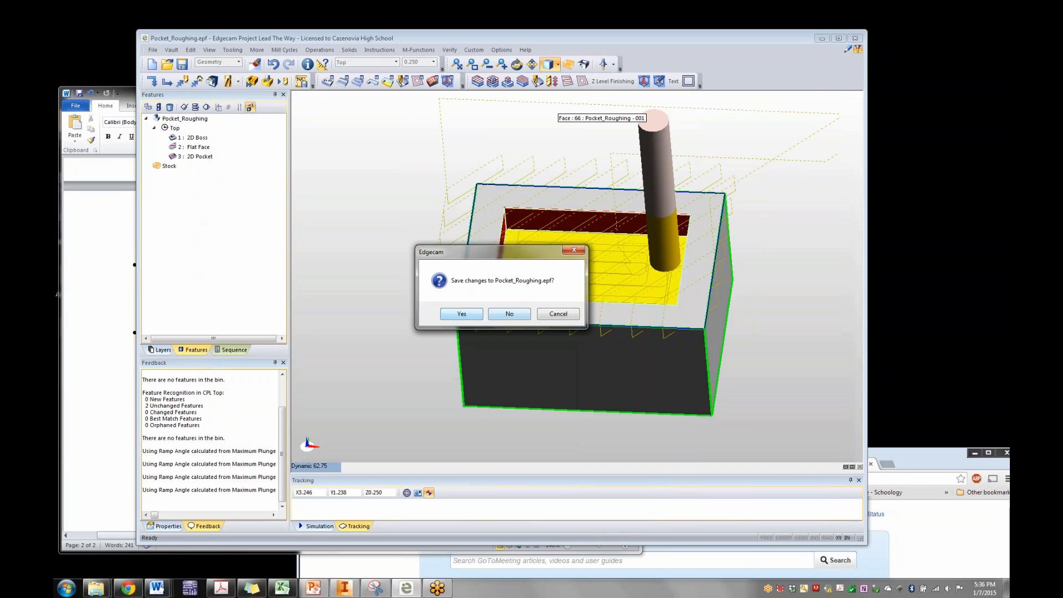
left_click(510, 314)
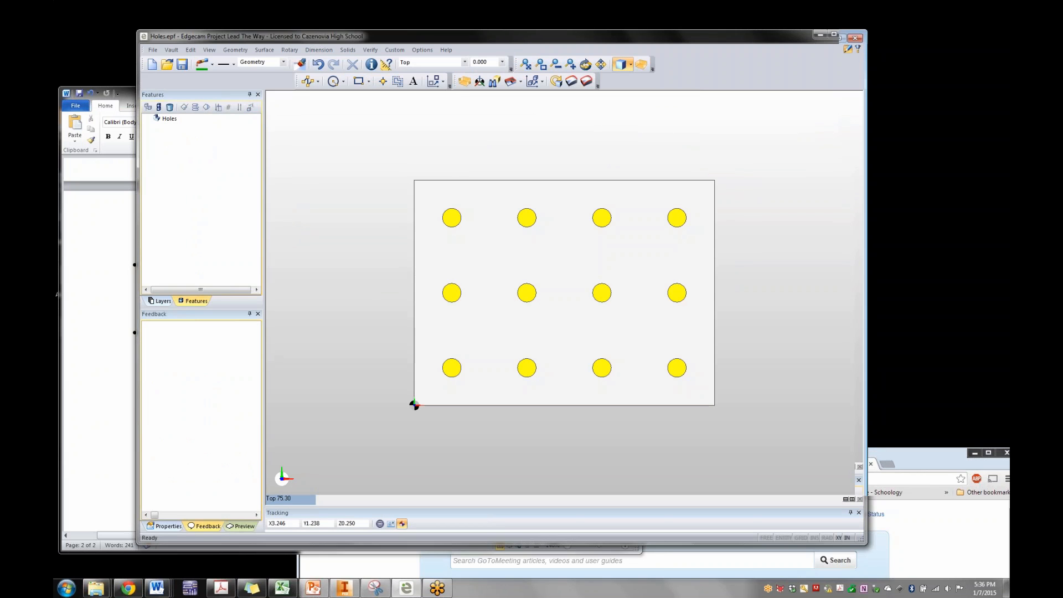
Create an automatic box stock with 0.0 offsets around the Holes part
middle_click_drag(564, 292, 540, 257)
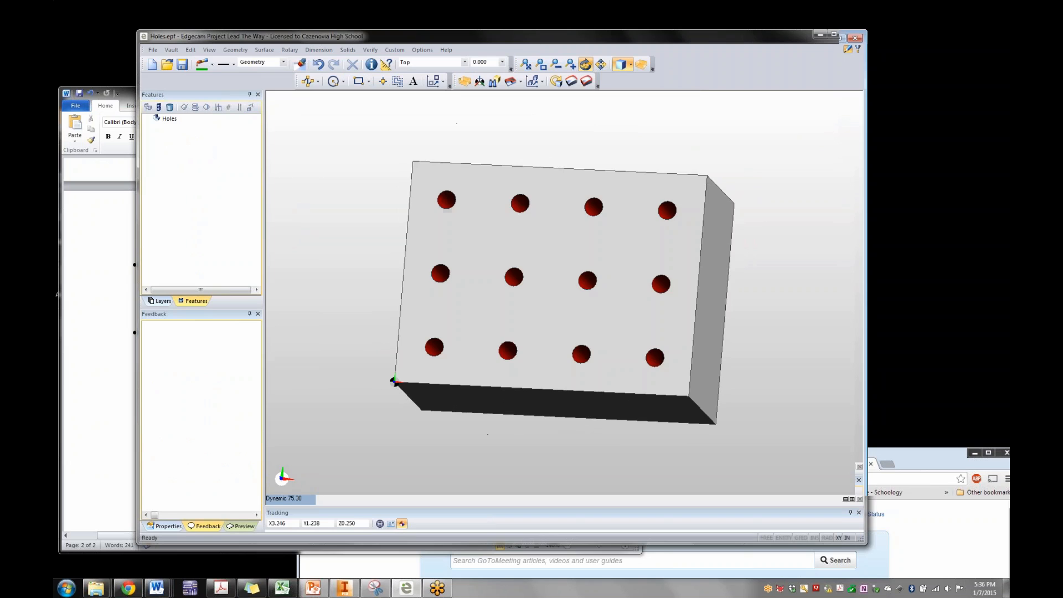
middle_click_drag(639, 303, 625, 286)
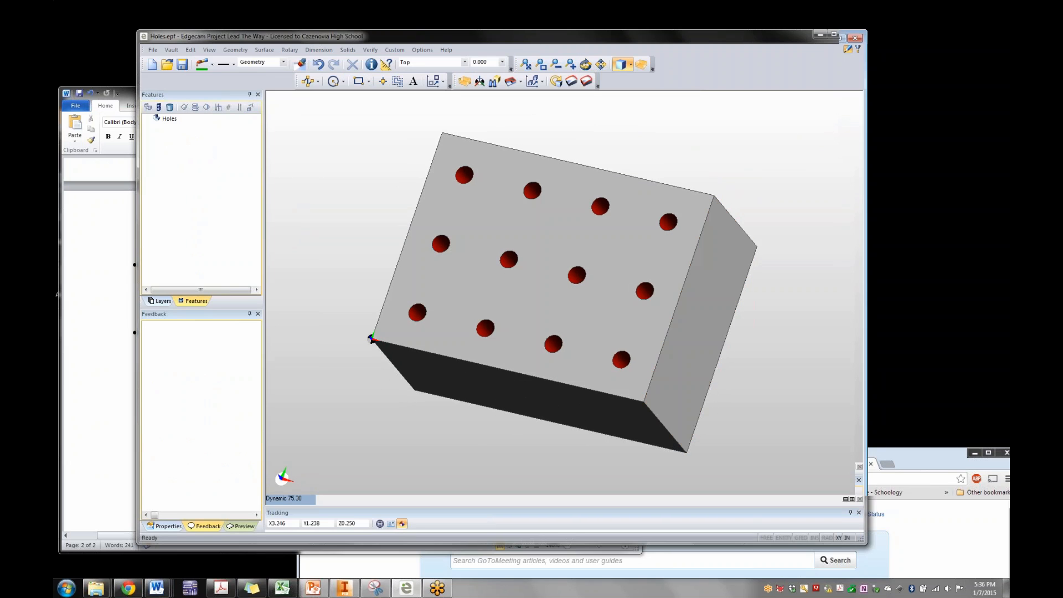
left_click_drag(498, 36, 469, 32)
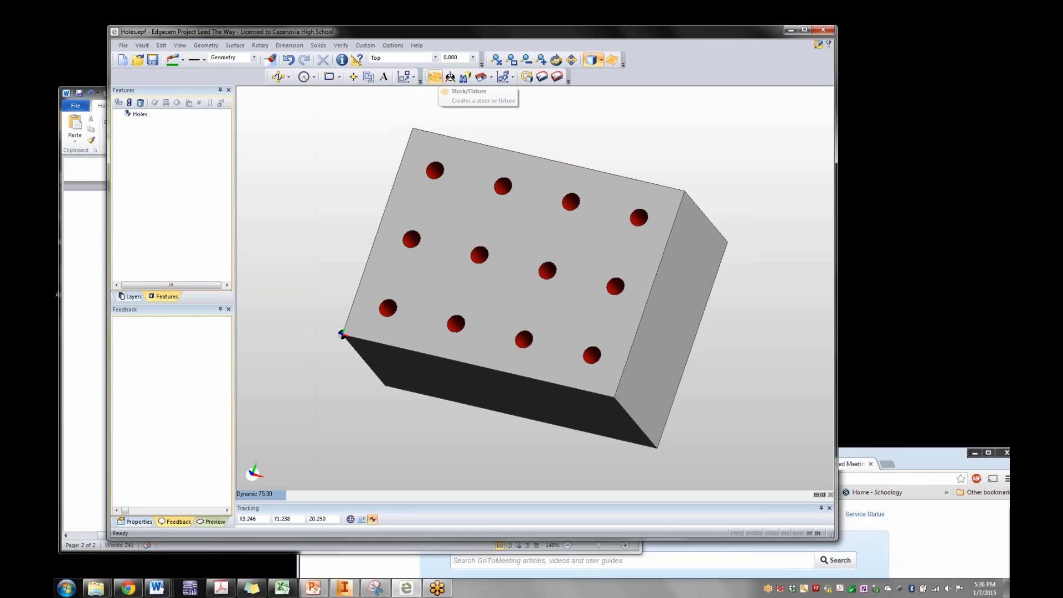
left_click(435, 76)
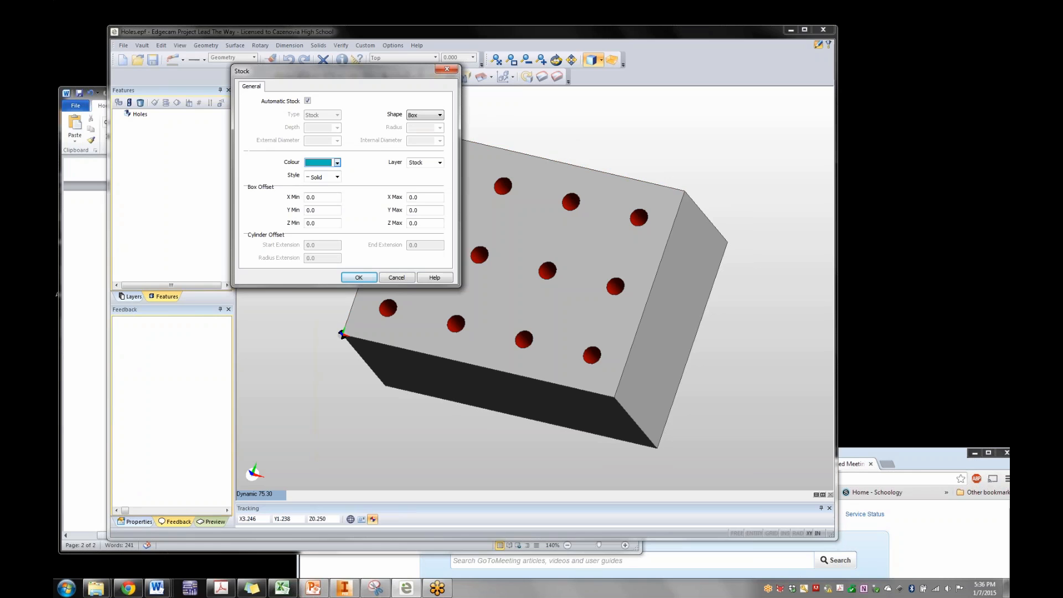
left_click(359, 277)
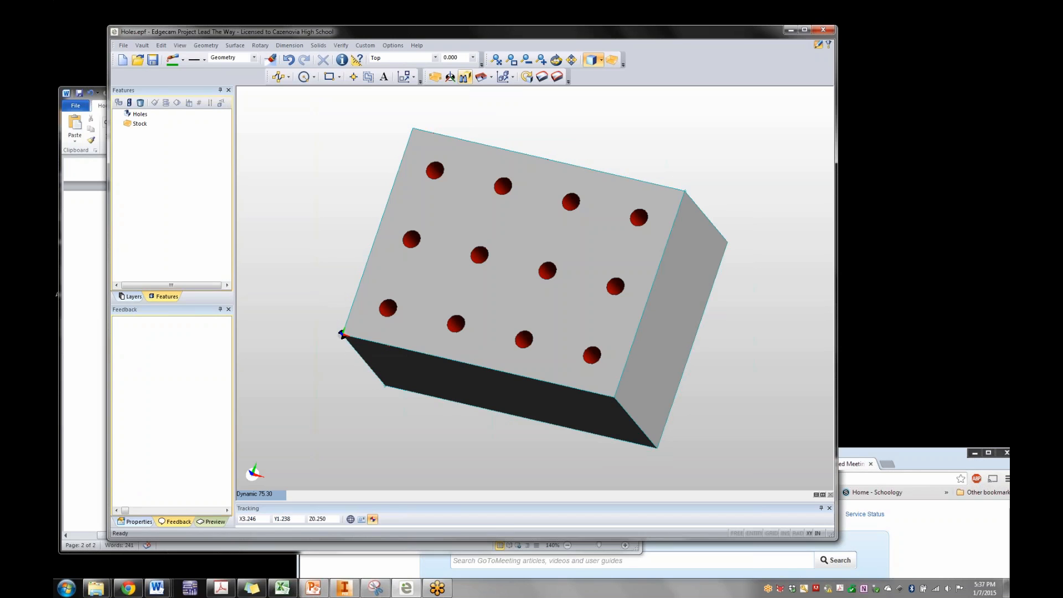
Run the Feature Finder on the Holes part with its default settings and check the grouped blind holes on the model
left_click(464, 77)
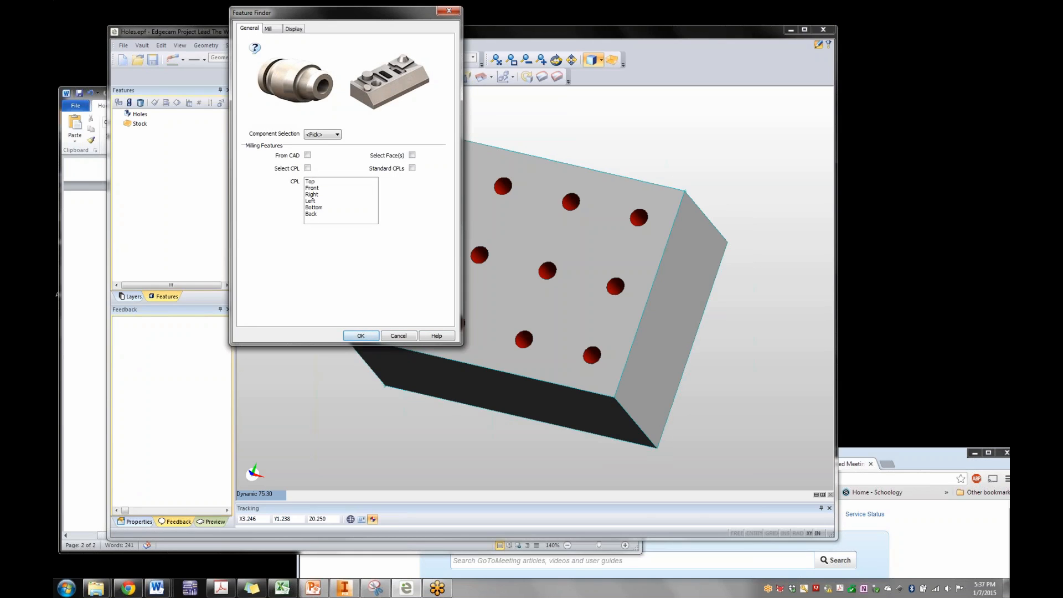
left_click(361, 336)
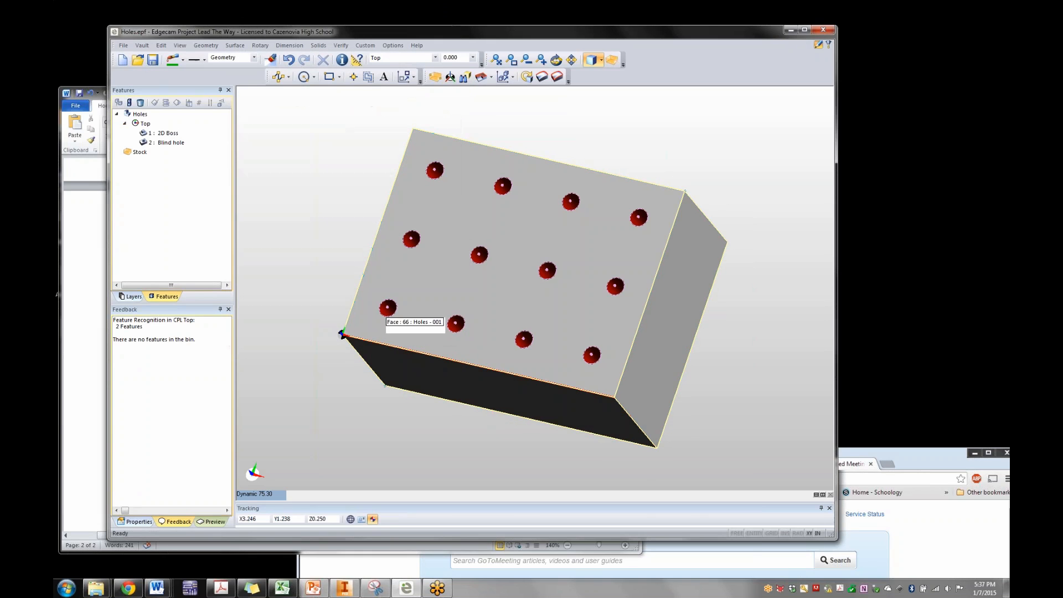
left_click(388, 308)
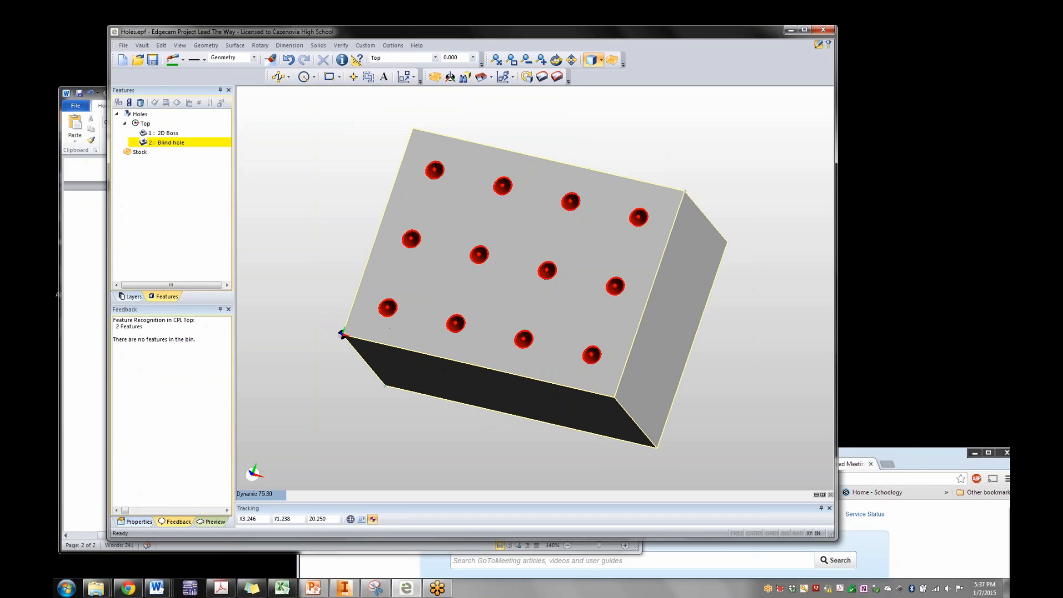
left_click(409, 239)
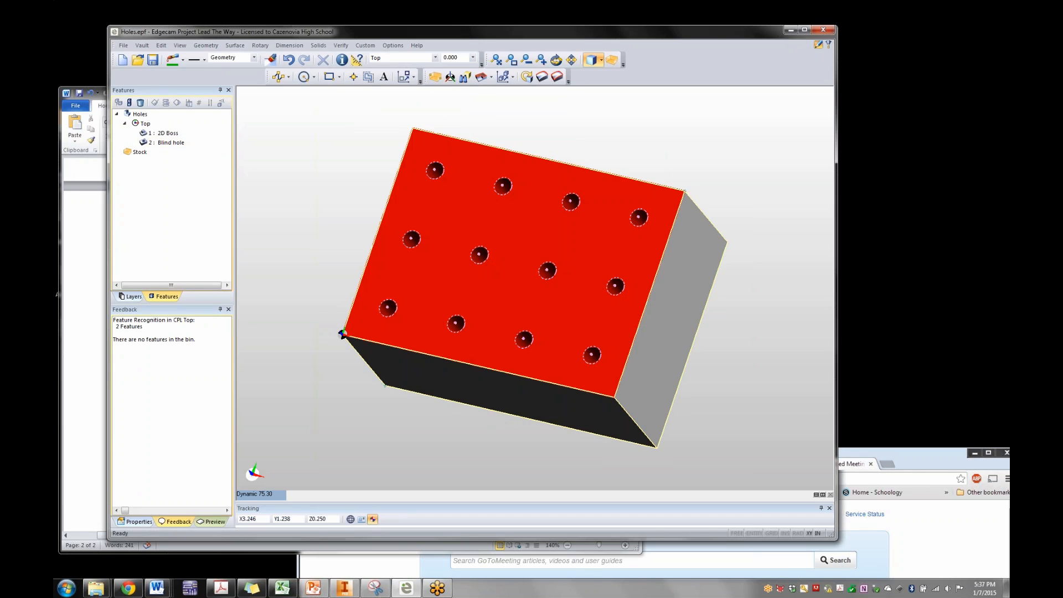
left_click(411, 239)
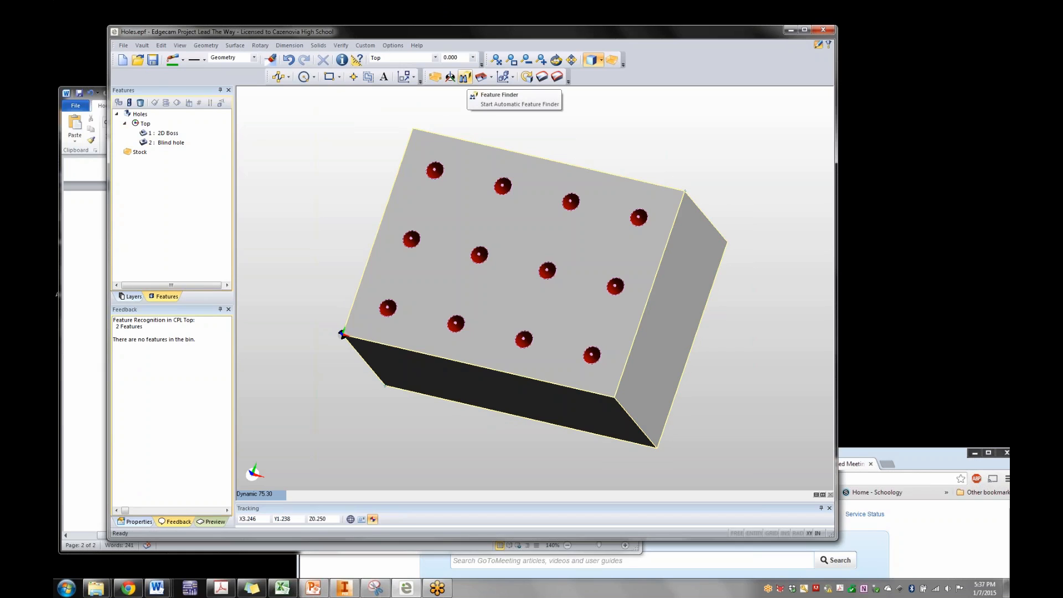
Review the Feature Finder's mill settings, keep the maximum hole diameter at 0.5, and rerun the feature search
left_click(465, 77)
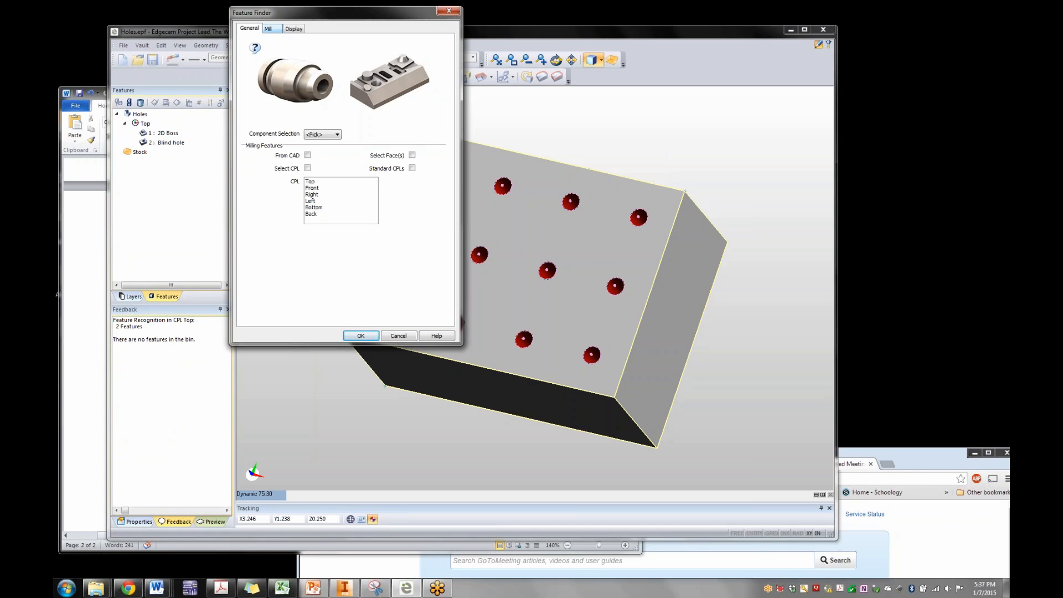
left_click_drag(266, 12, 156, 183)
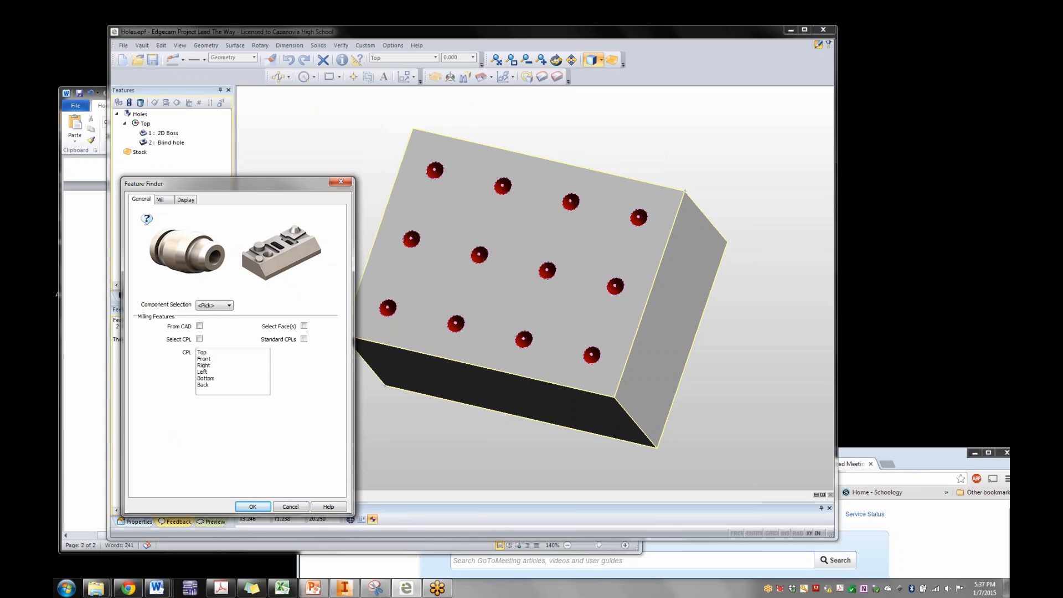
left_click(160, 199)
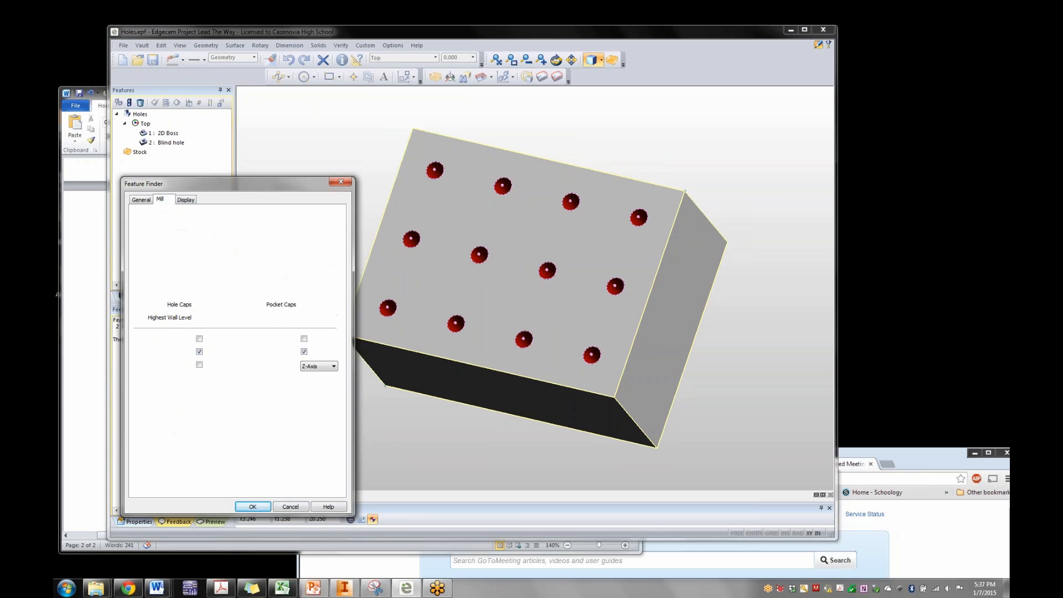
left_click(319, 392)
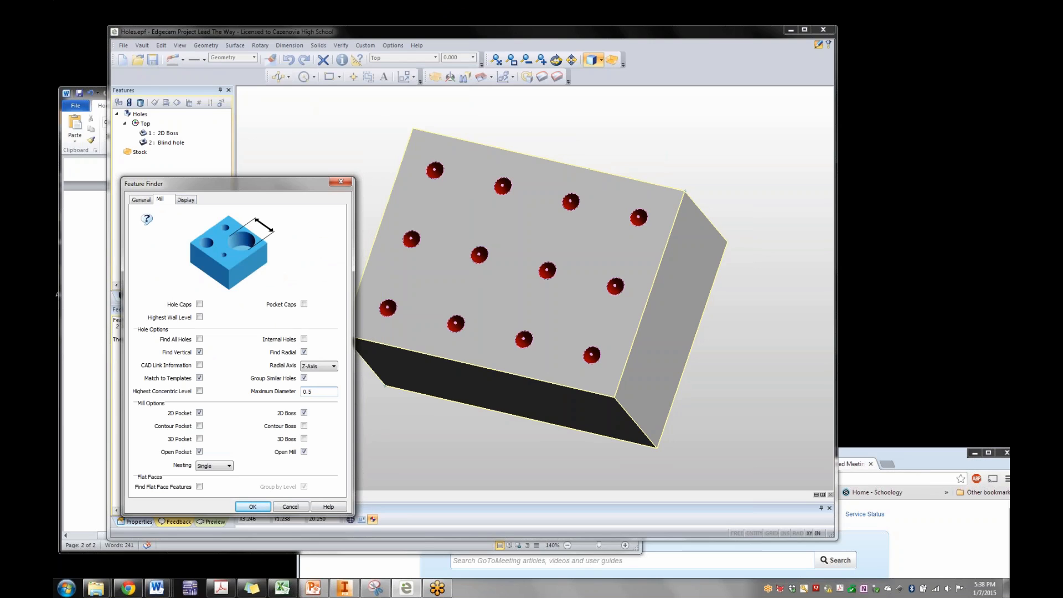
left_click_drag(312, 391, 303, 391)
key("Return")
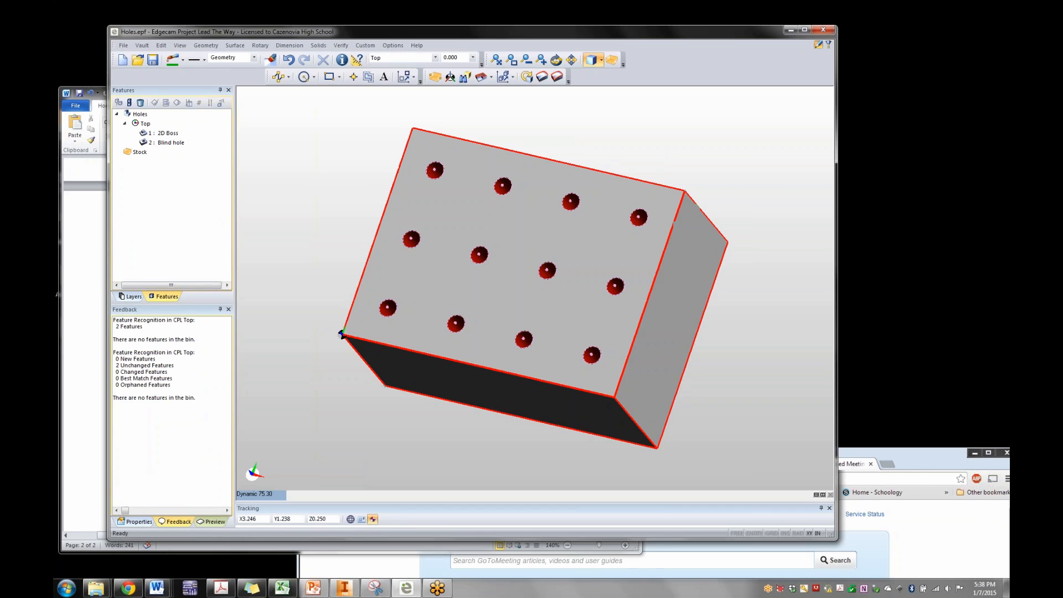
Delete the 2D Boss feature under the Top CPL and select the Blind hole feature group
right_click(168, 132)
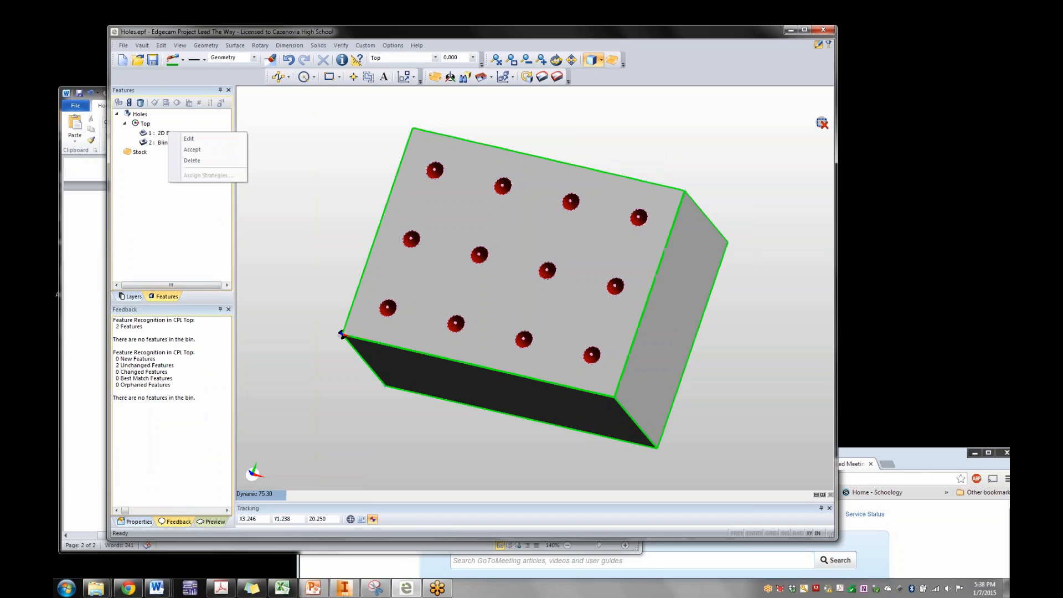
left_click(192, 161)
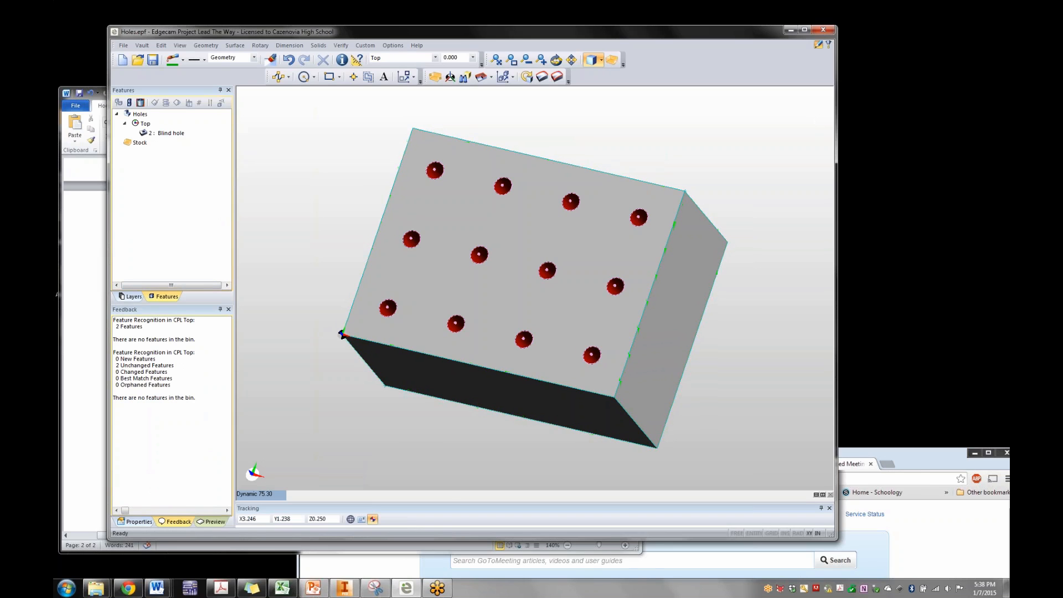
right_click(162, 133)
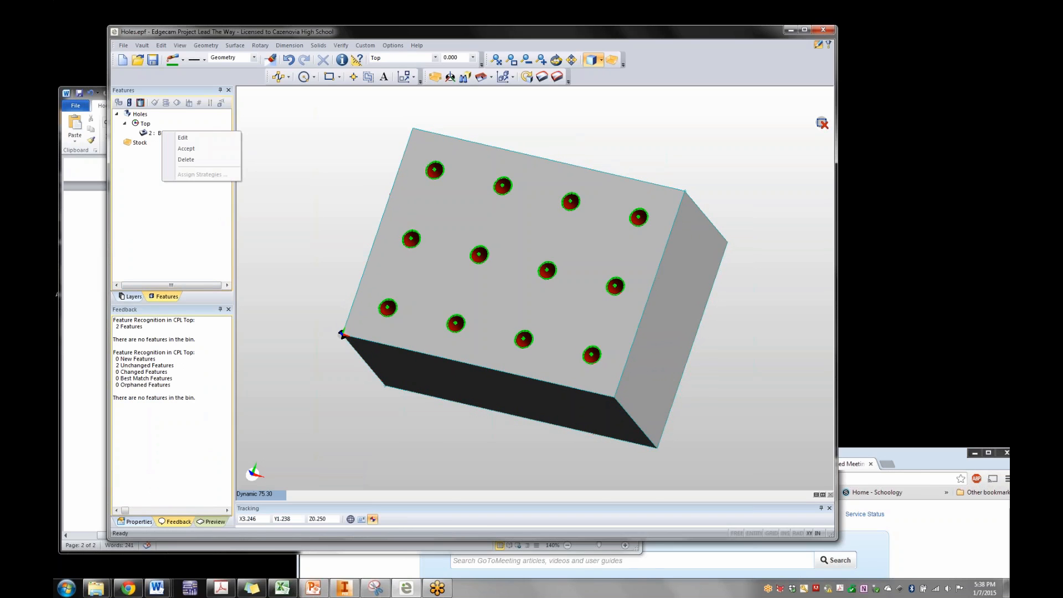
left_click(178, 208)
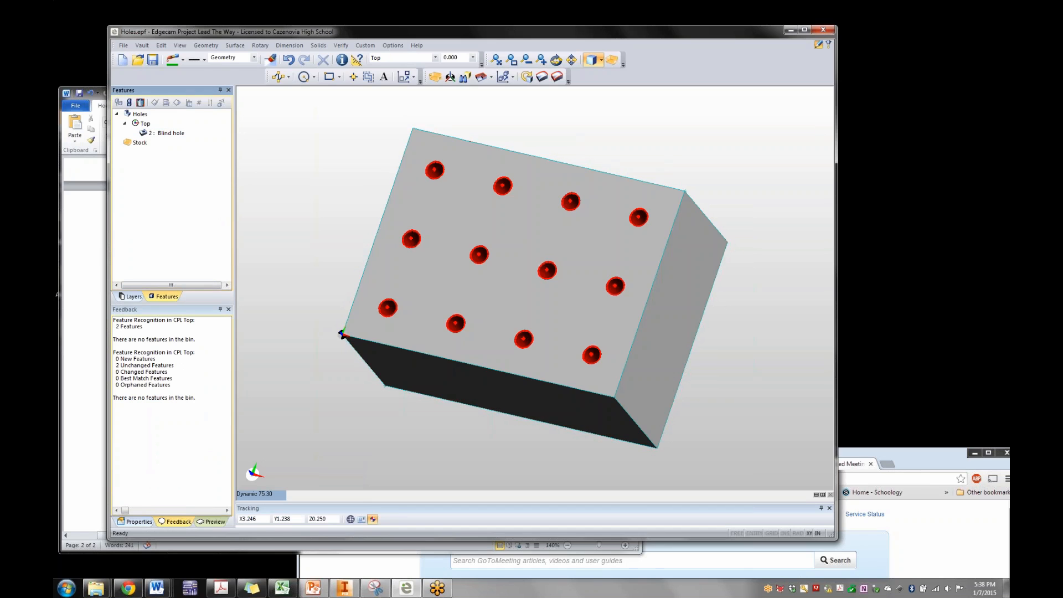
right_click(168, 133)
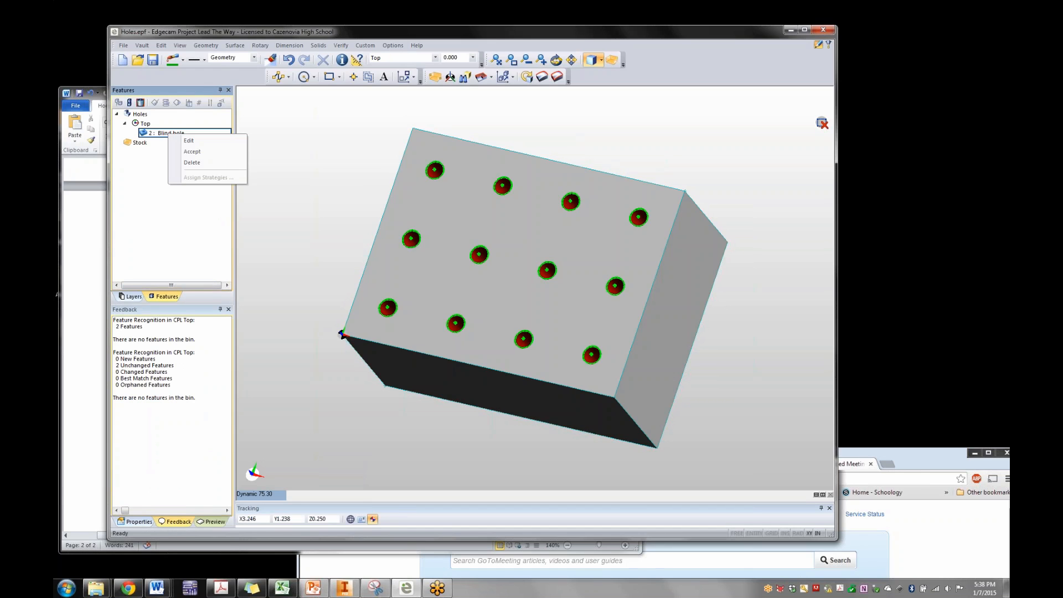
left_click(305, 171)
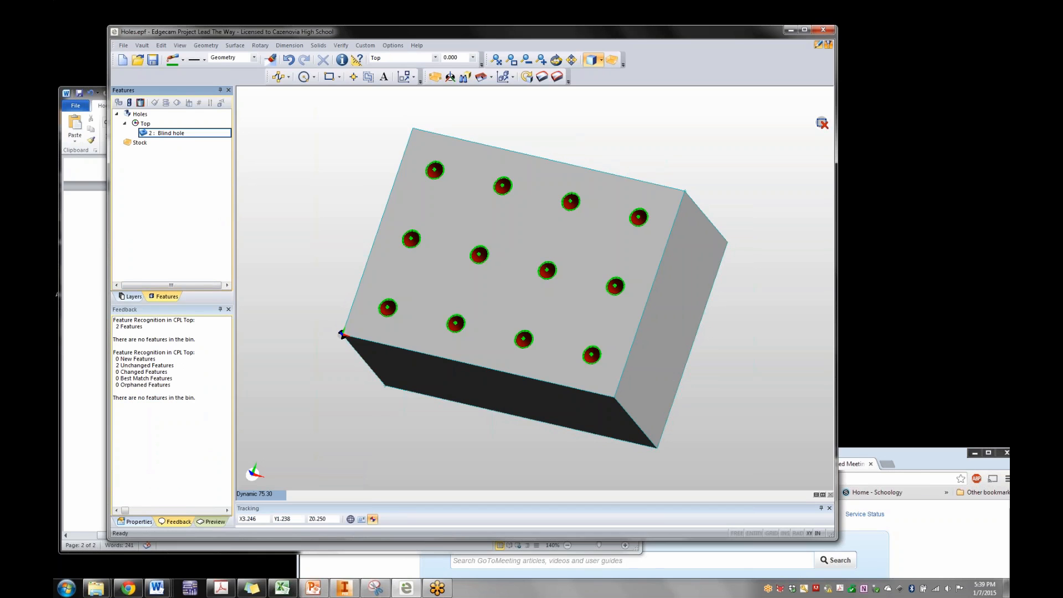
left_click(829, 44)
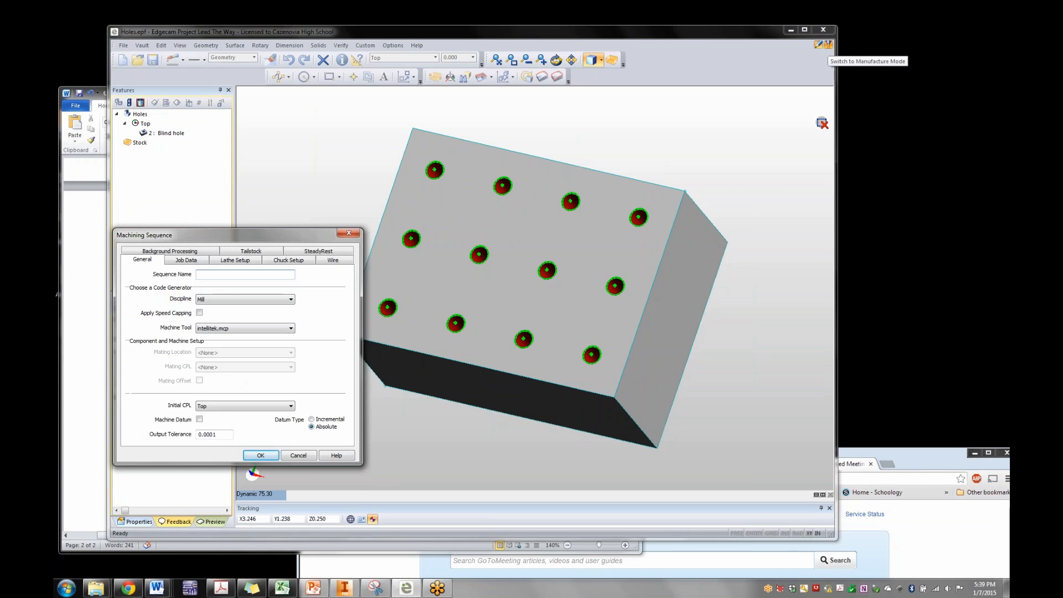
left_click_drag(238, 235, 246, 134)
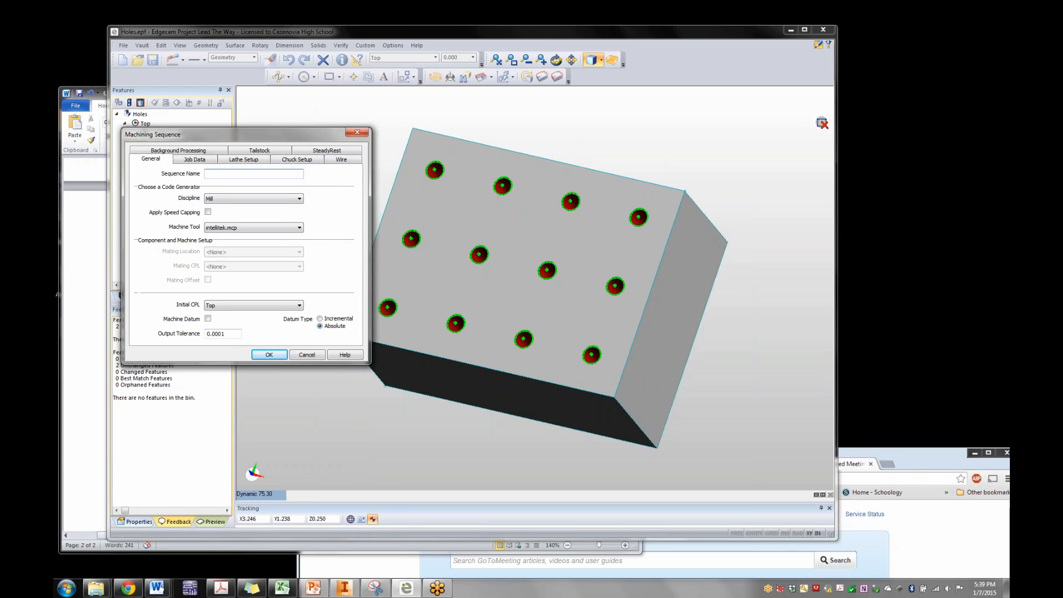
left_click_drag(247, 134, 347, 112)
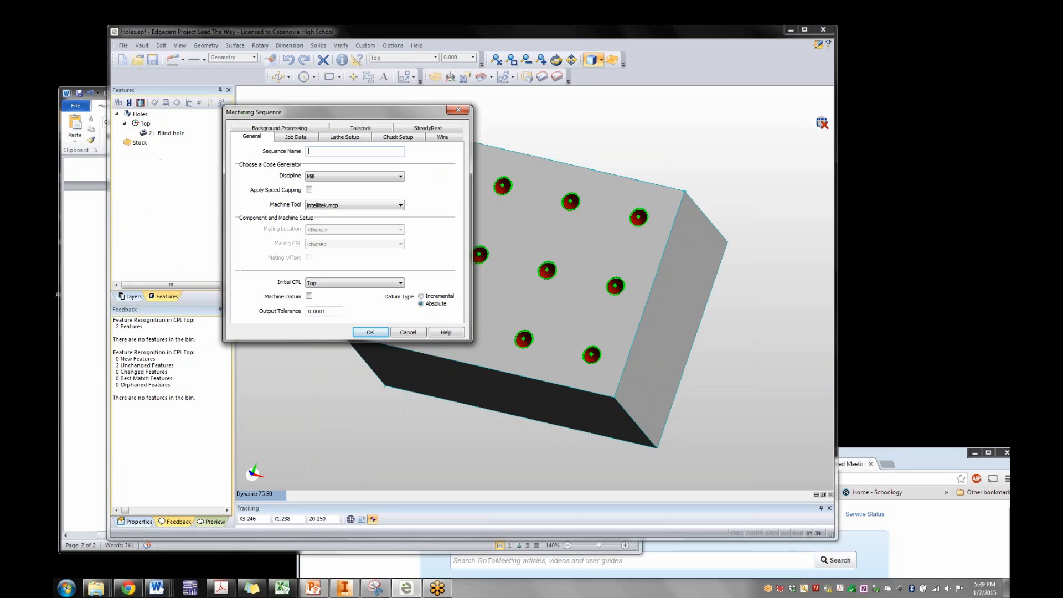
left_click(459, 110)
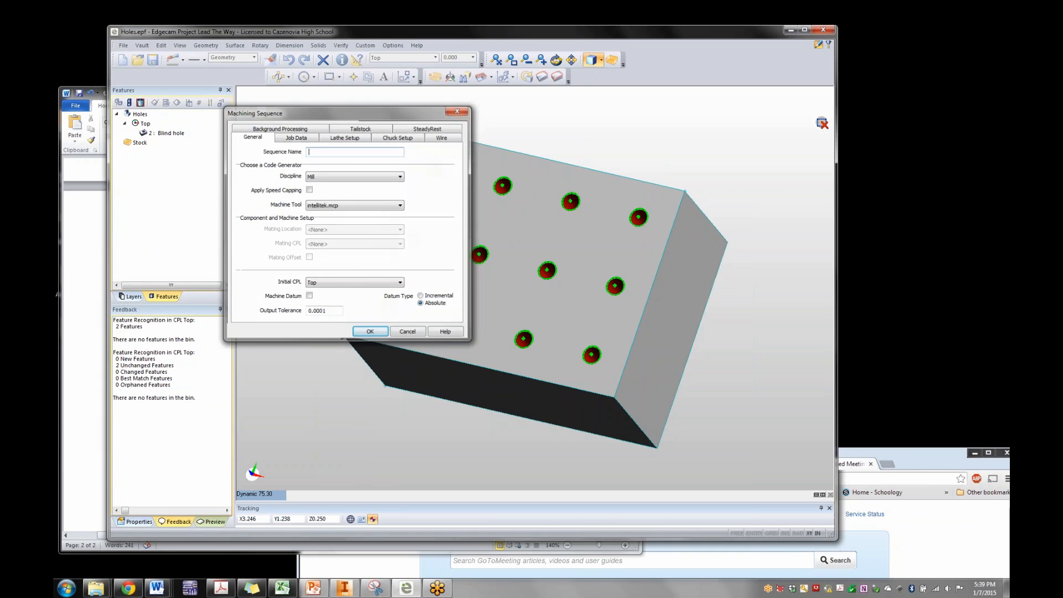
Open the Feature Finder settings for the Holes part
left_click(465, 77)
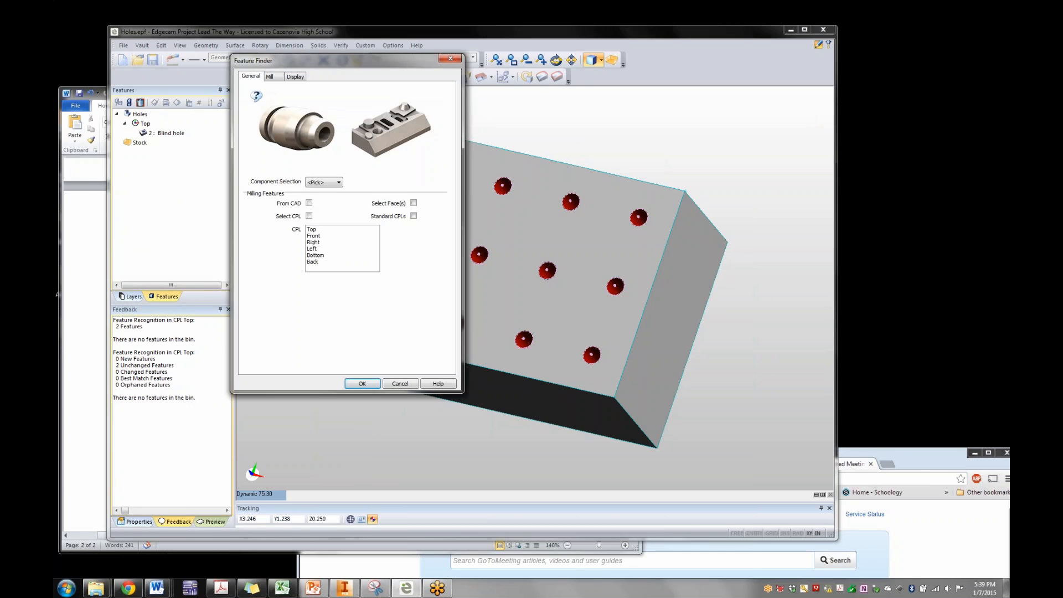
left_click(270, 77)
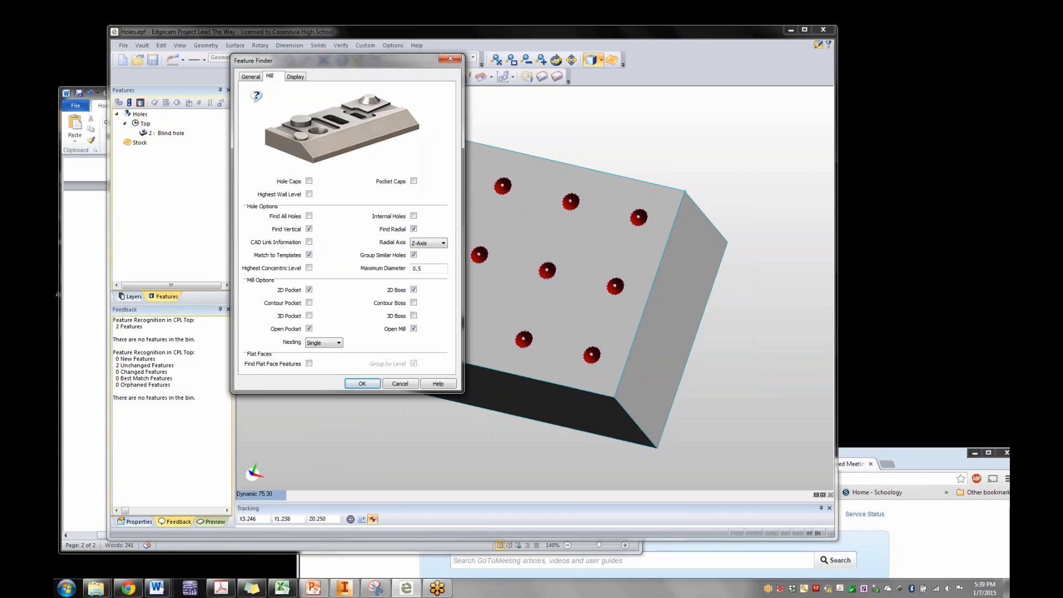
mouse_move(429, 269)
left_click(399, 384)
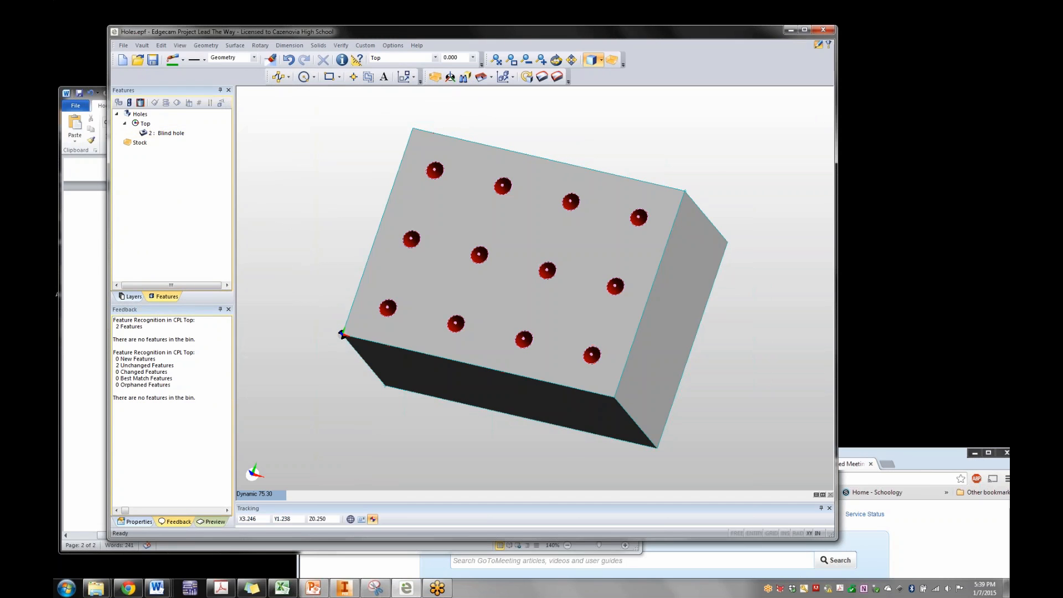
Create a machining sequence with the Mill discipline, the intelitek.mcp machine tool and Top as the initial CPL
left_click(828, 44)
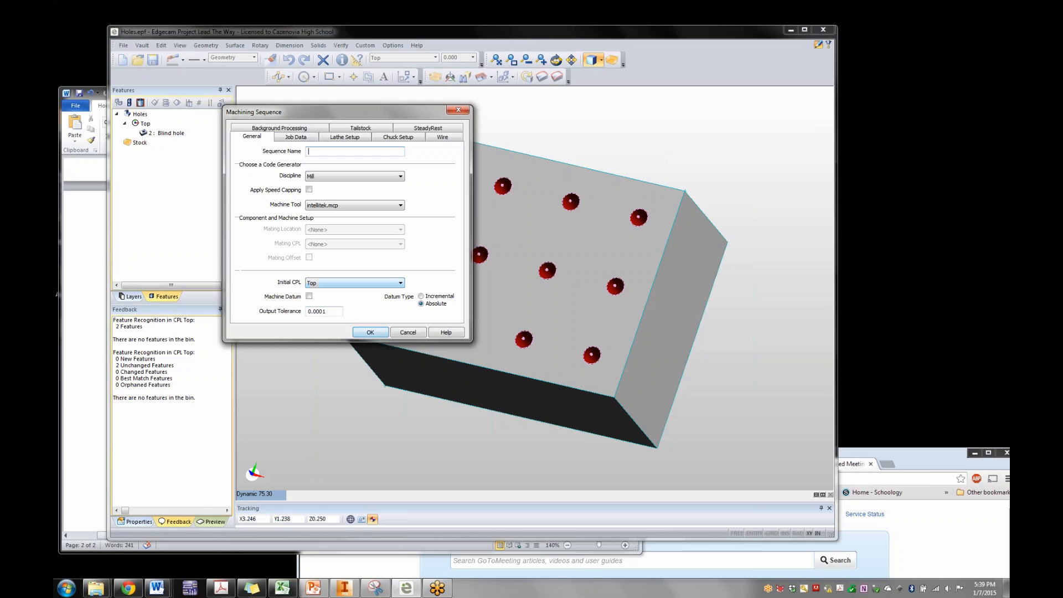
left_click(371, 332)
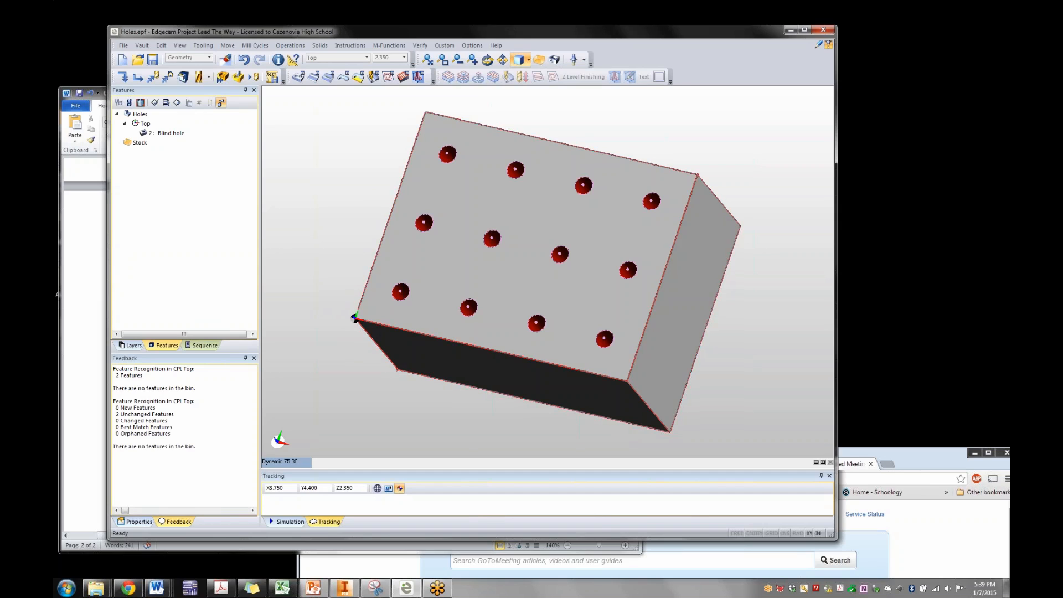
Start a Hole Operation for Milling on the blind hole feature and check its general, centre/spot and preparation settings
right_click(171, 133)
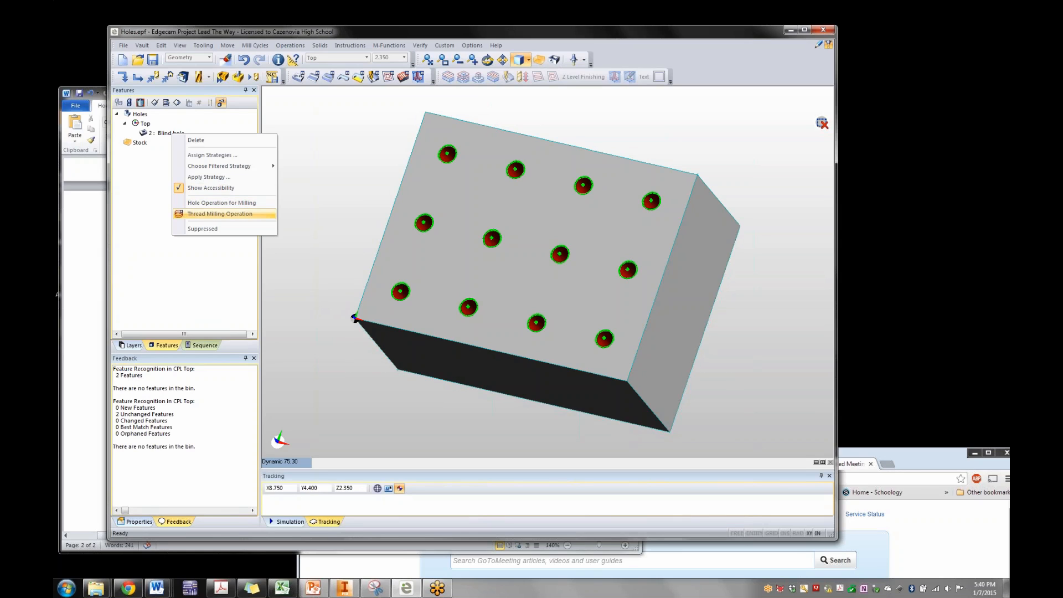
left_click(222, 203)
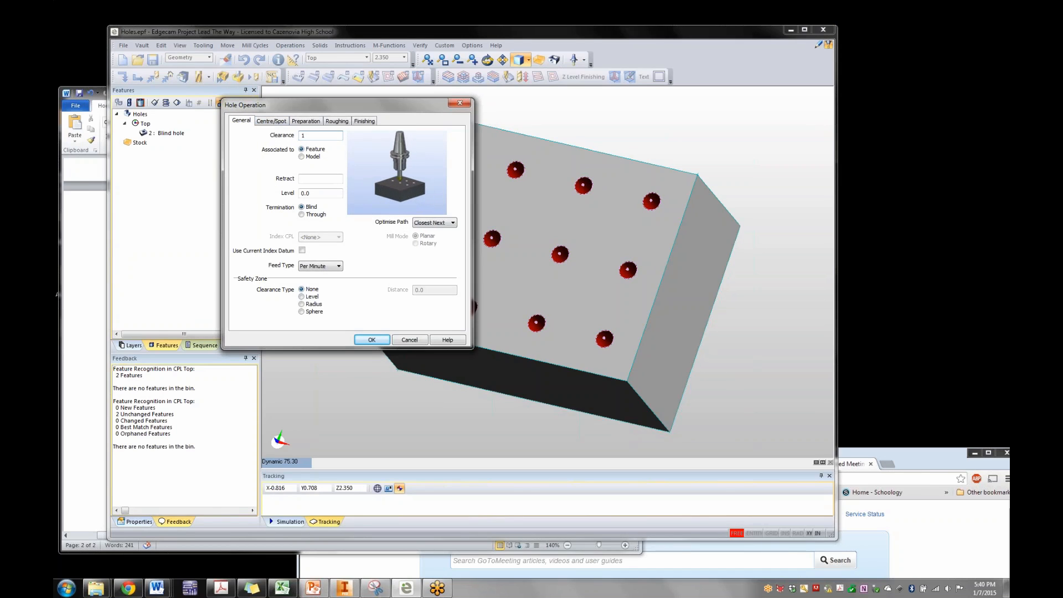
left_click_drag(344, 104, 260, 80)
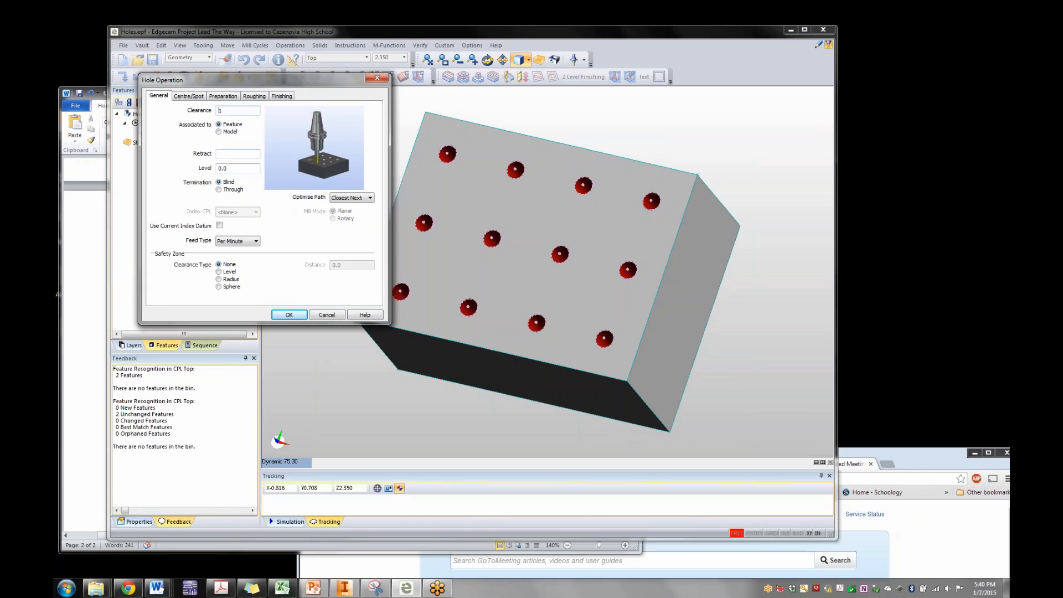
middle_click_drag(553, 255, 586, 254)
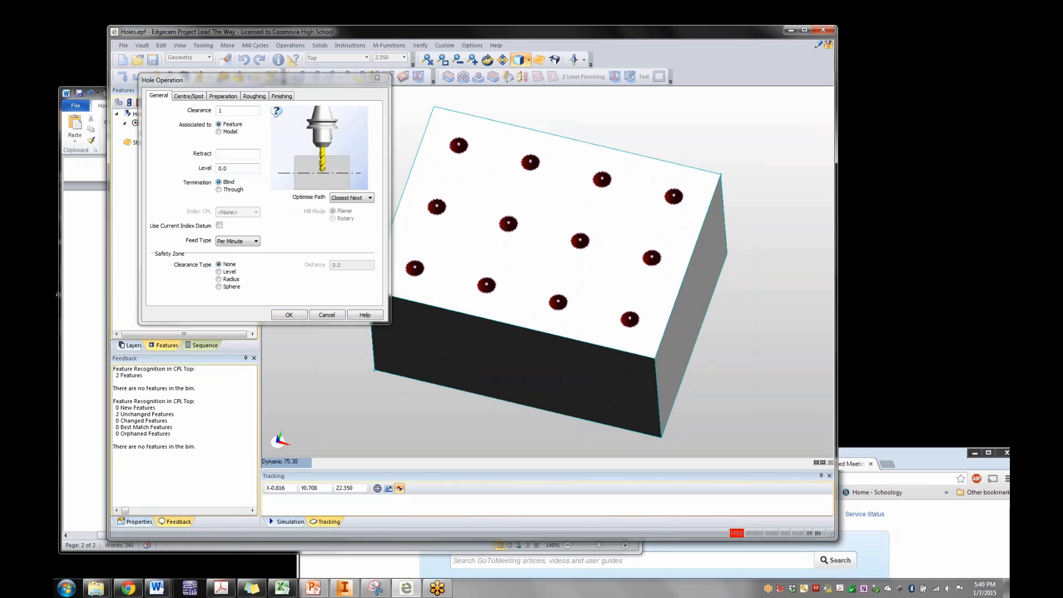
left_click(188, 96)
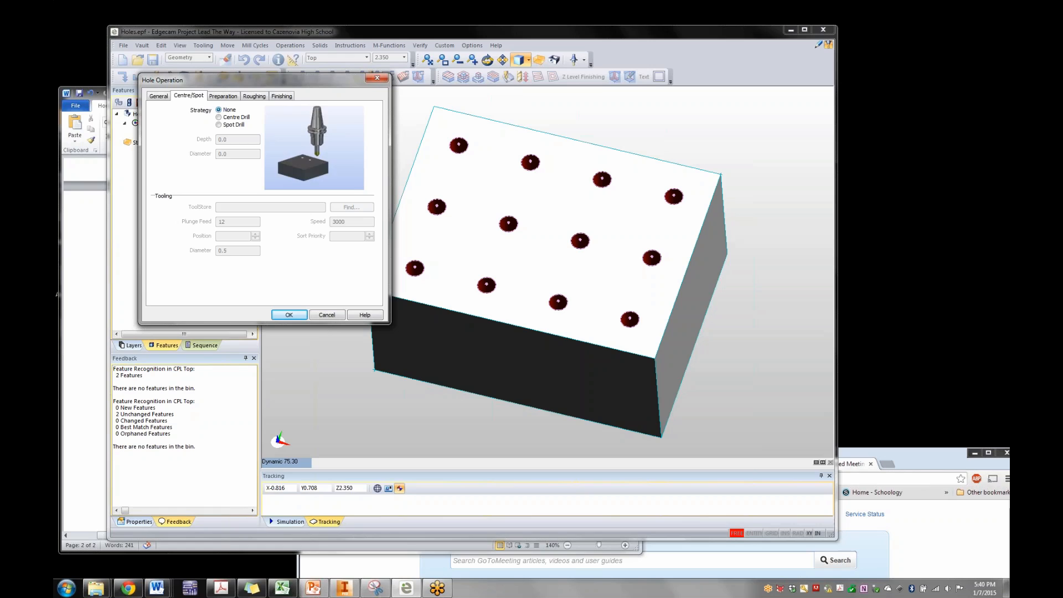
left_click(223, 96)
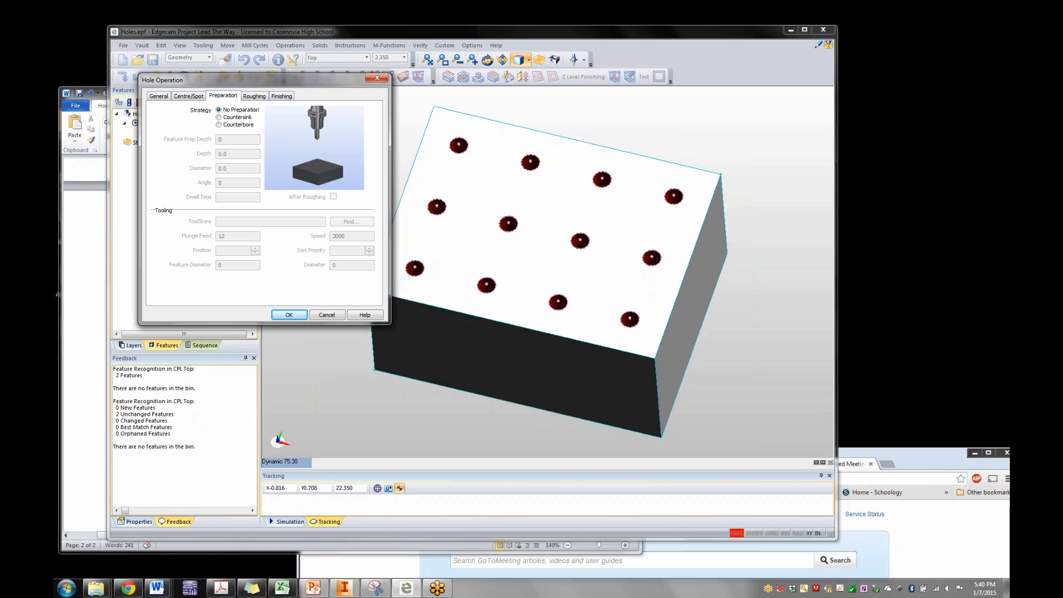
Assign the CIM T03 1/4 End Mill to the Drill roughing strategy and create the hole operation
left_click(255, 96)
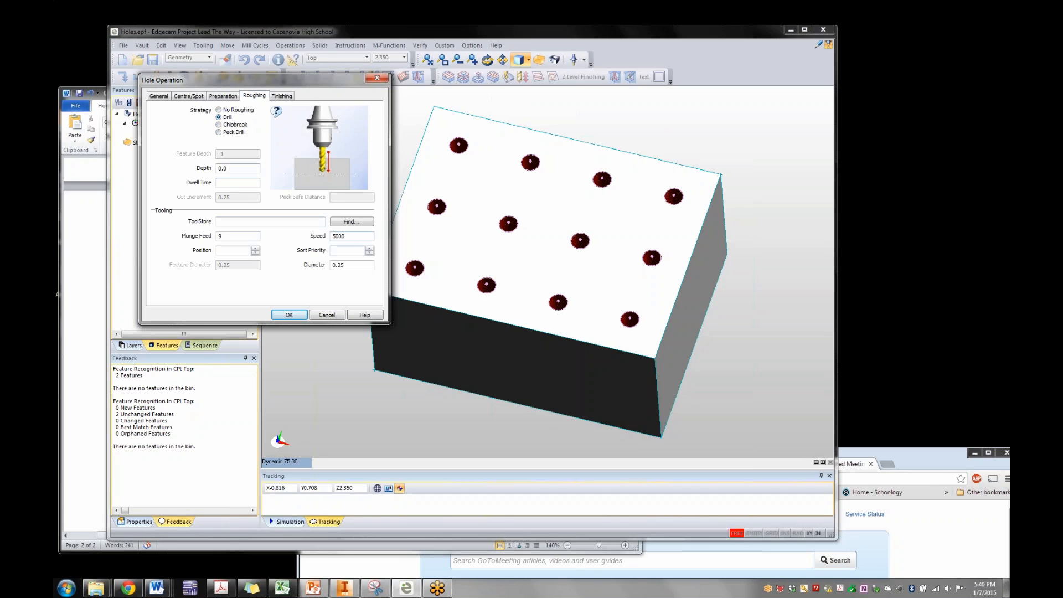
left_click(352, 222)
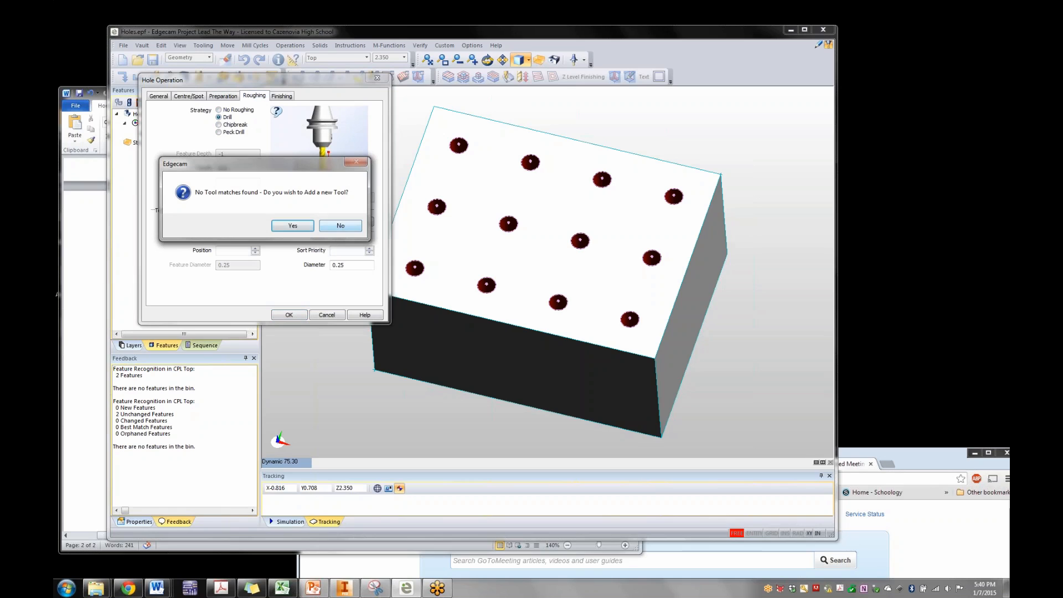
left_click_drag(265, 164, 263, 232)
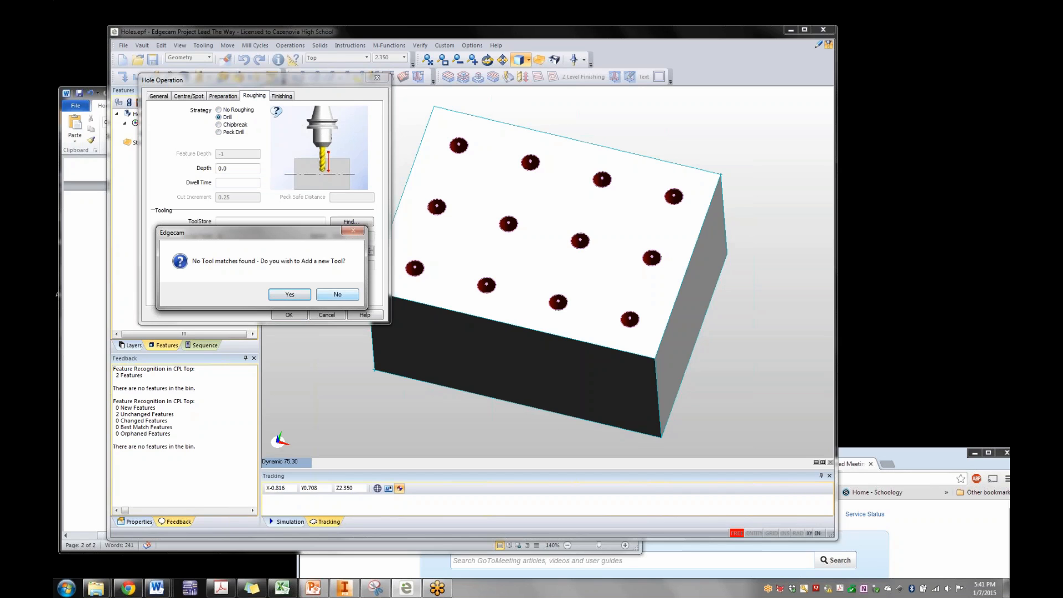
key("Return")
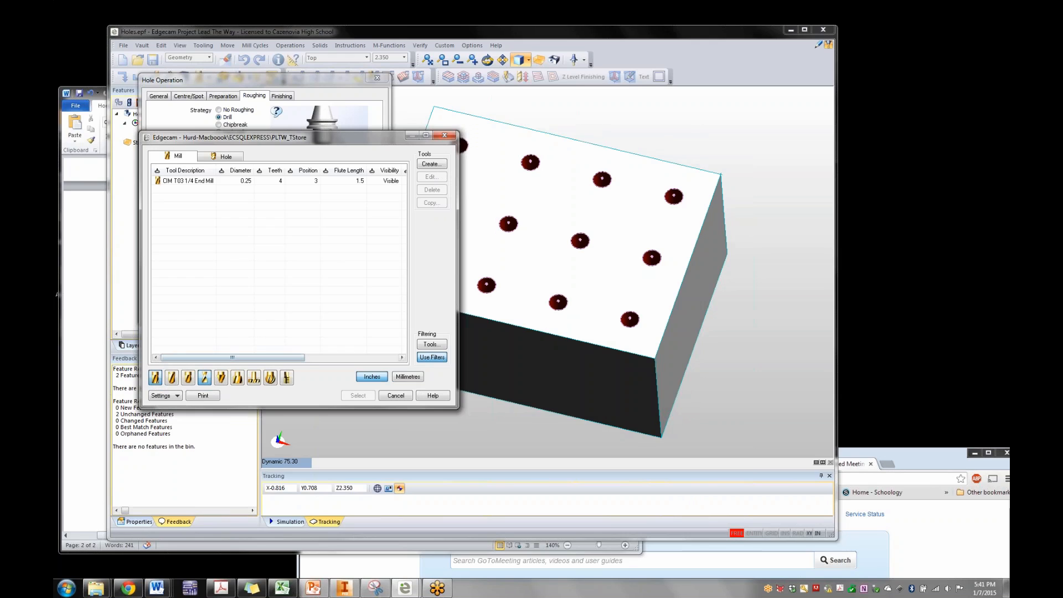
double_click(188, 181)
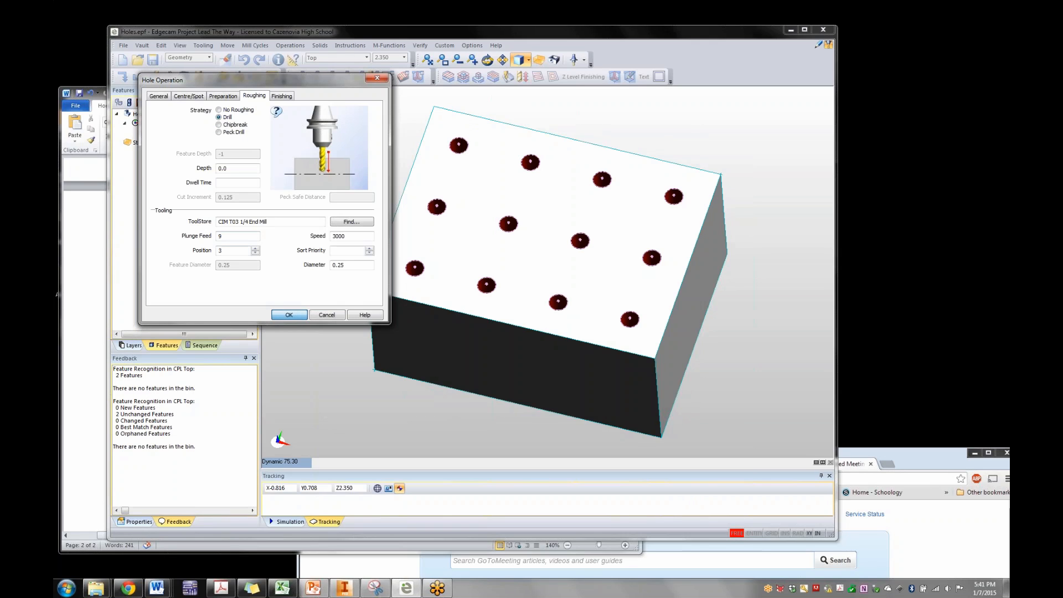
key("Return")
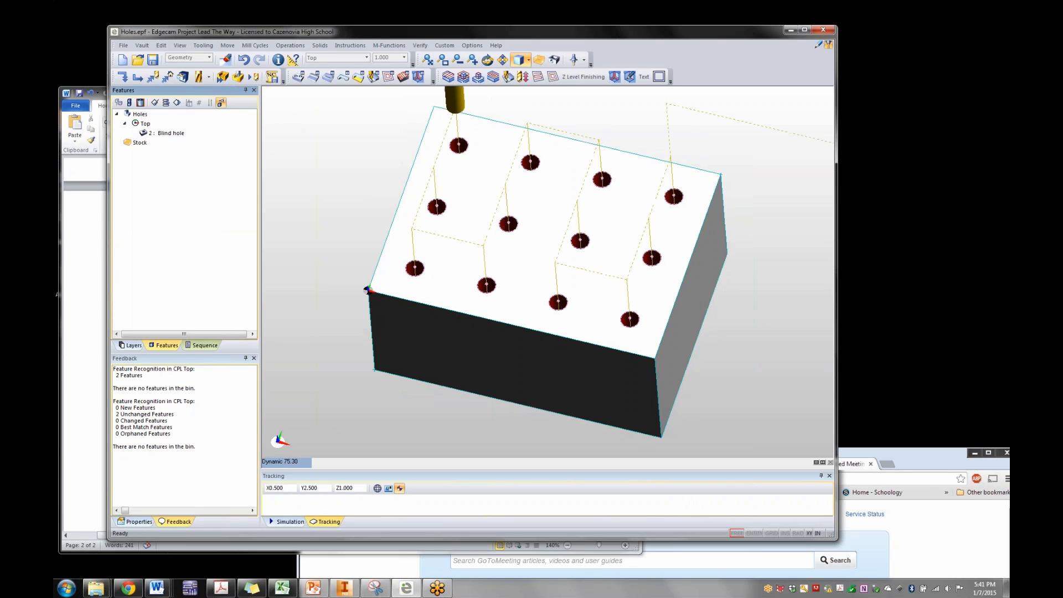
Open the Simulator and run the drilling simulation on the stock block
middle_click_drag(558, 303, 539, 278)
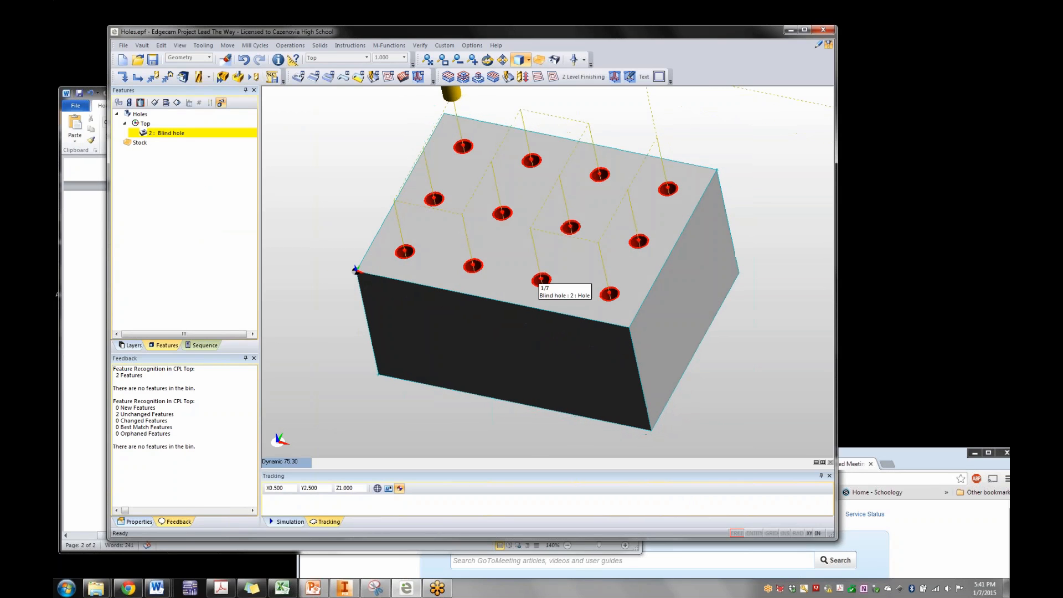
left_click(222, 76)
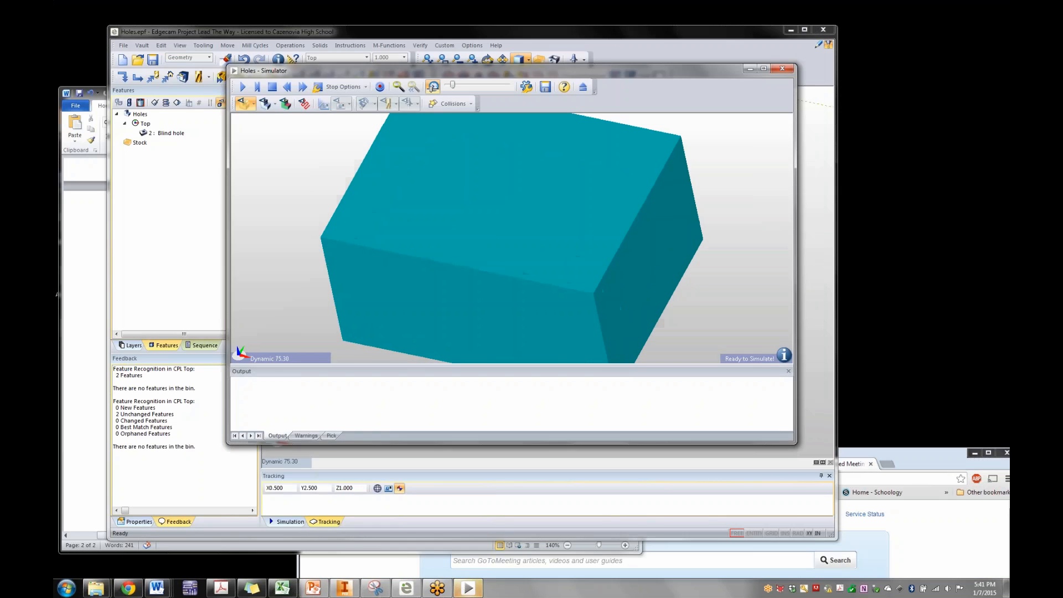
left_click_drag(343, 70, 270, 69)
left_click(170, 85)
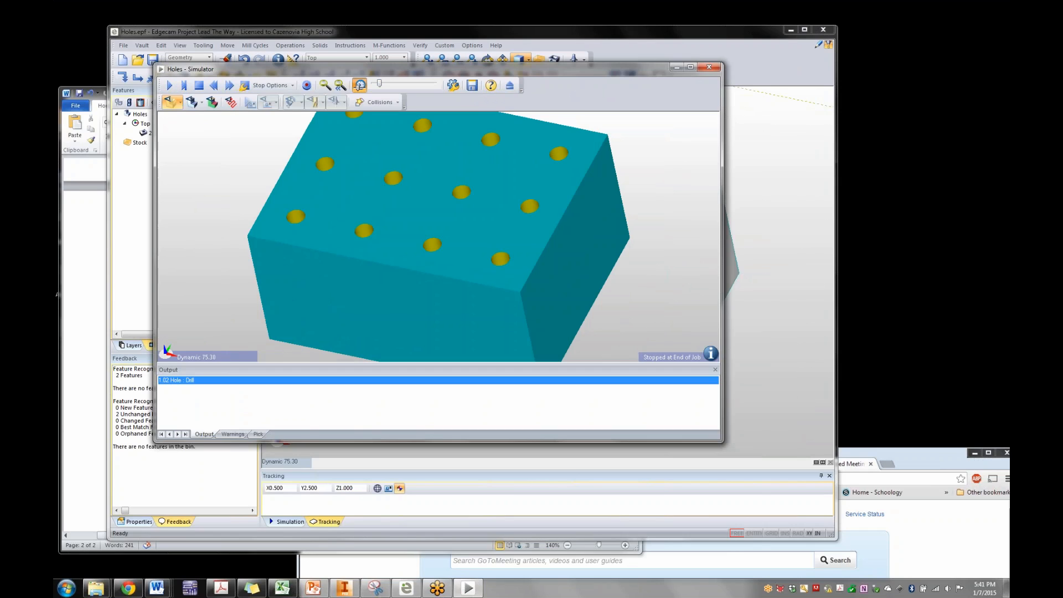
Reduce the simulation speed to the minimum, reset the simulation and run it again
left_click(360, 85)
left_click(359, 85)
left_click(360, 84)
left_click(360, 85)
left_click(360, 85)
left_click(360, 85)
left_click_drag(379, 83, 373, 83)
left_click(214, 85)
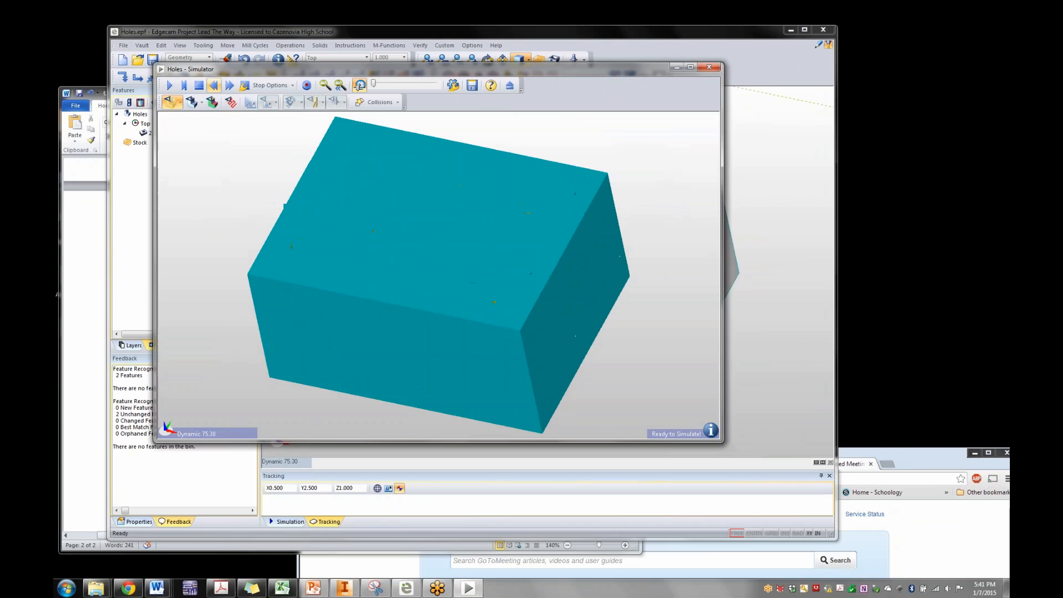
left_click(169, 85)
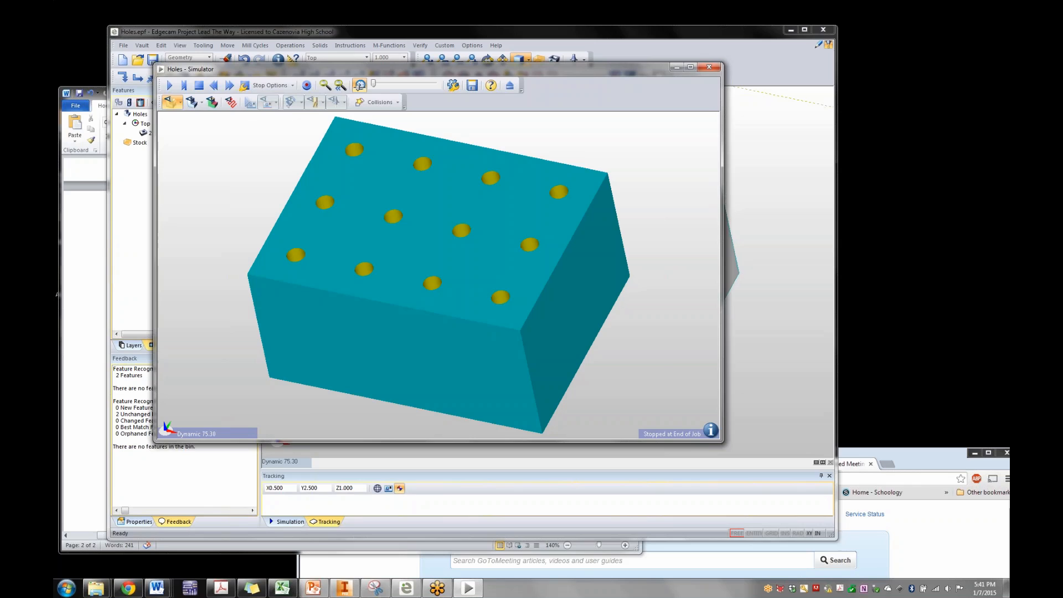
Set the Simulator's minimum step per frame to 0.05 mm in the speed options
left_click_drag(387, 70, 391, 68)
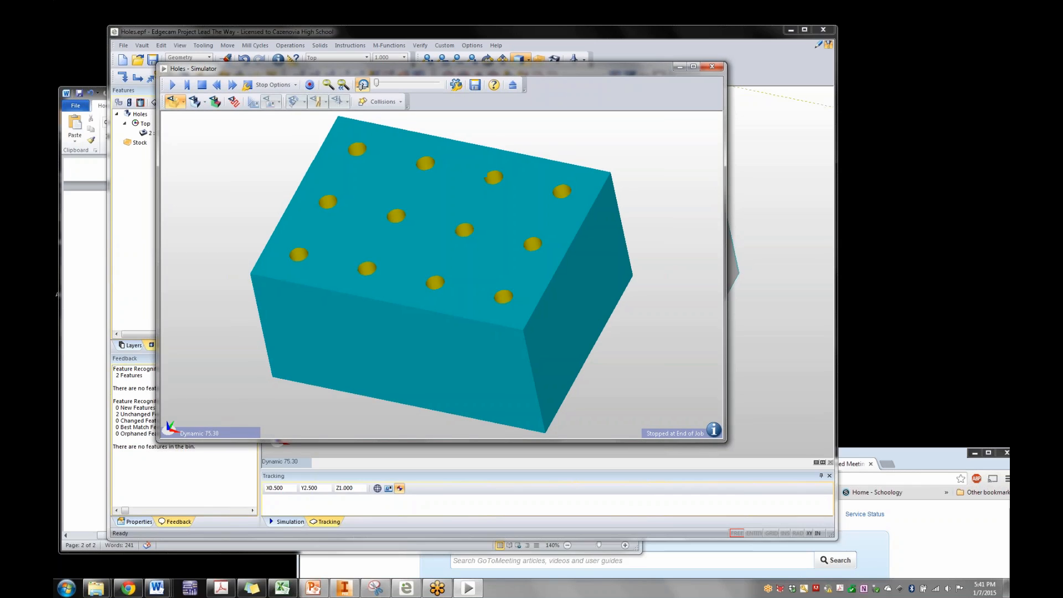
left_click(455, 84)
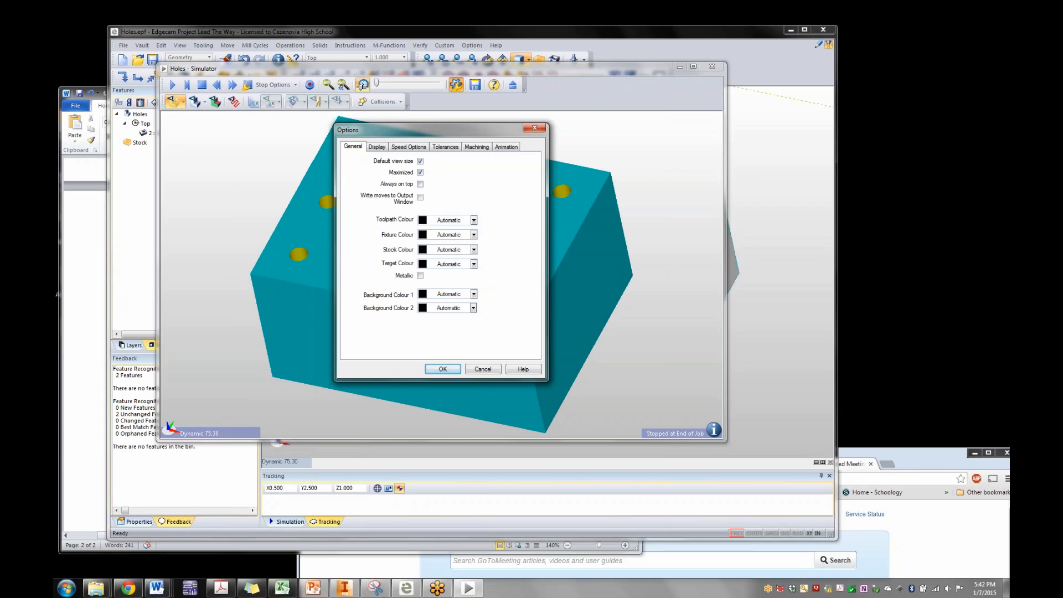
left_click(409, 146)
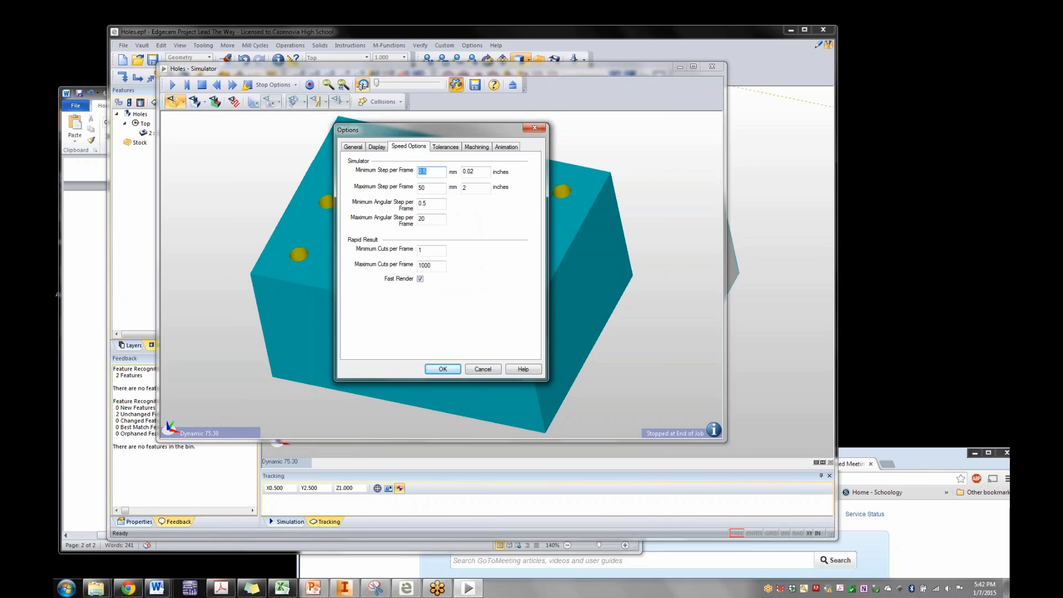
left_click(422, 171)
type(".05")
left_click(443, 368)
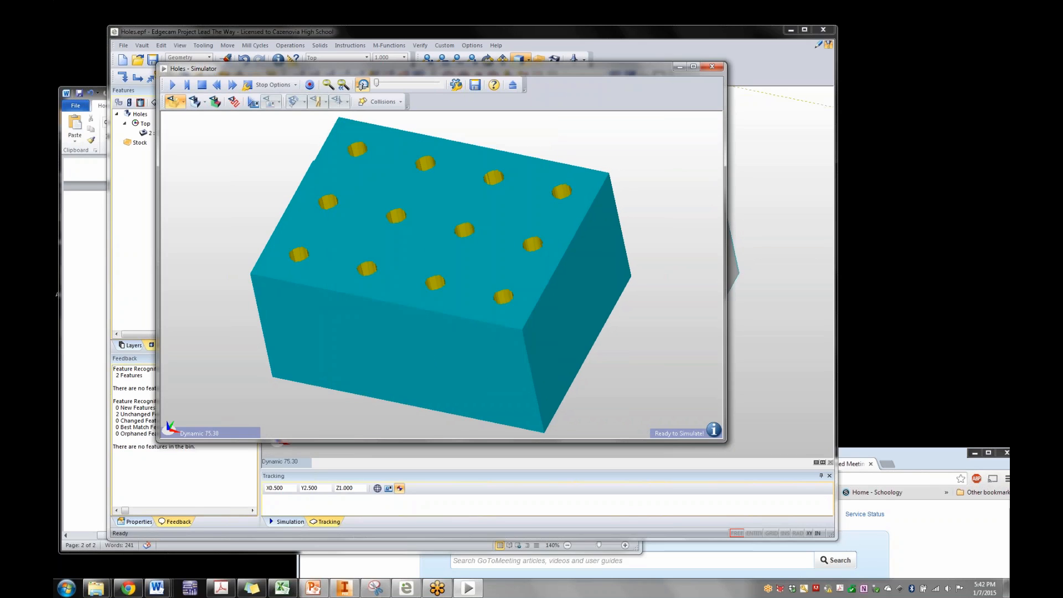
Set the Simulator's inch value for the minimum step per frame to 0.0002
left_click(456, 85)
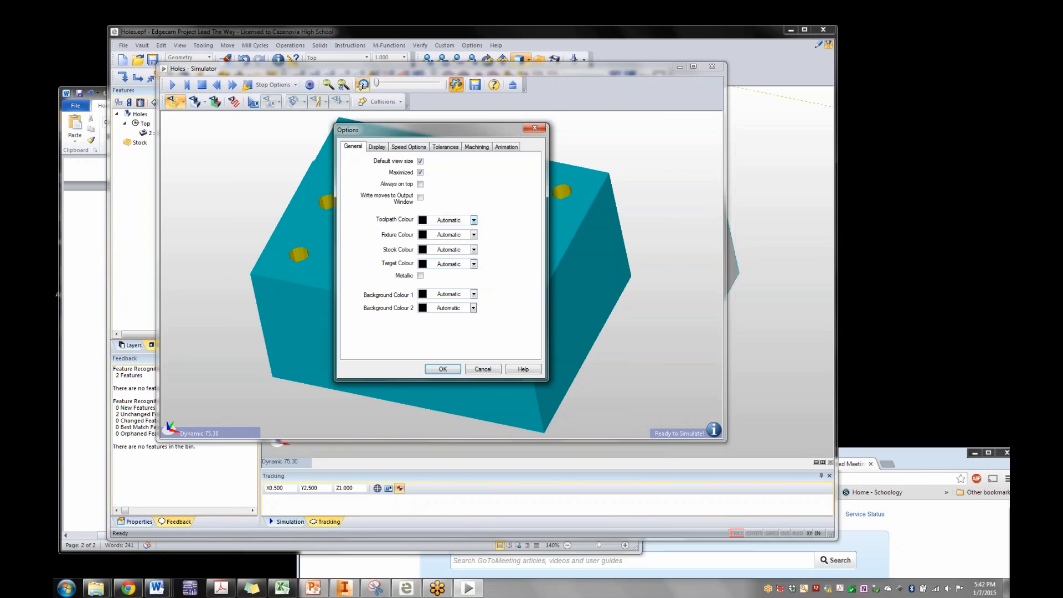
left_click(409, 146)
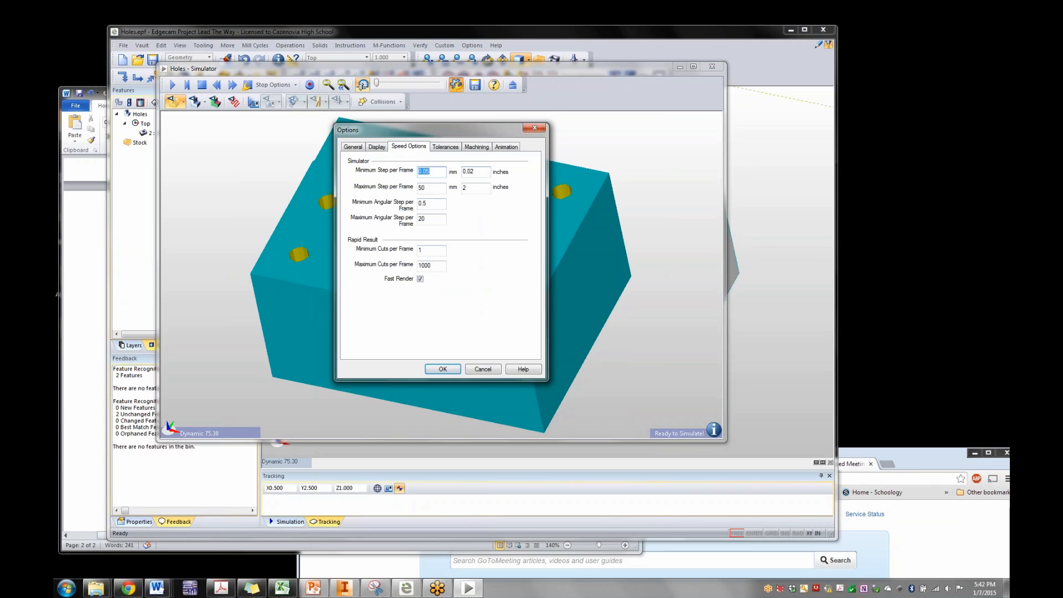
left_click(475, 171)
type("00")
key("Return")
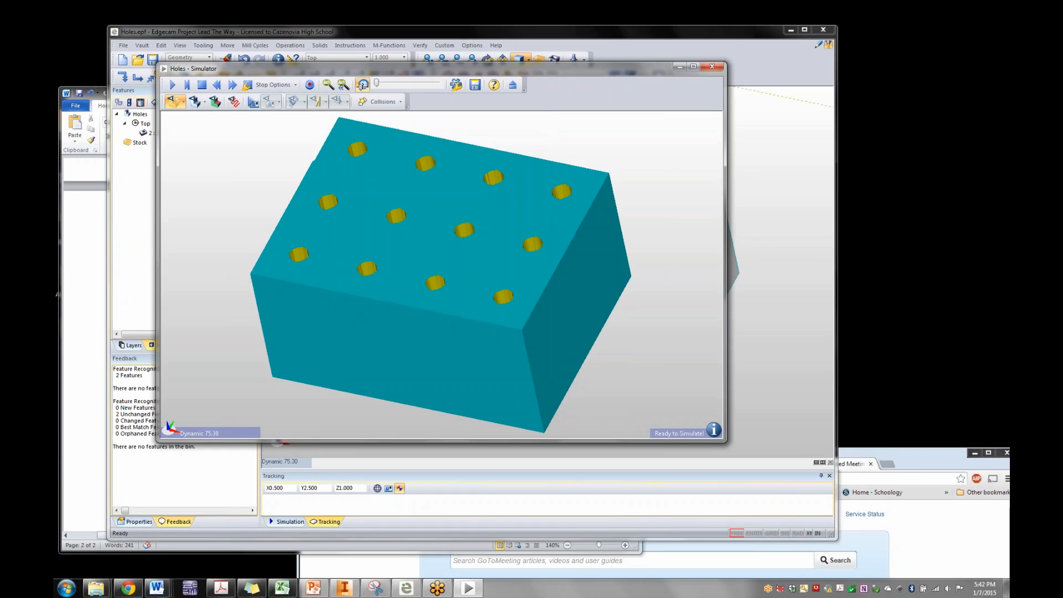
Replay the drilling simulation at a slightly higher speed, and again from the start at the slowest speed
left_click_drag(376, 83, 391, 83)
left_click(173, 84)
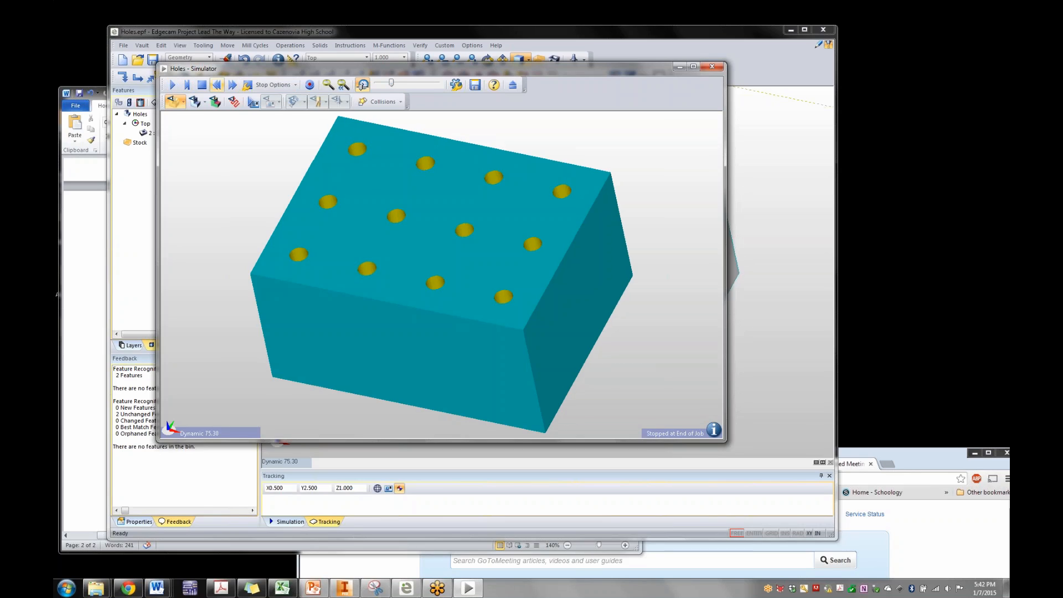
left_click(217, 85)
left_click(172, 85)
left_click_drag(391, 83, 377, 83)
left_click(216, 85)
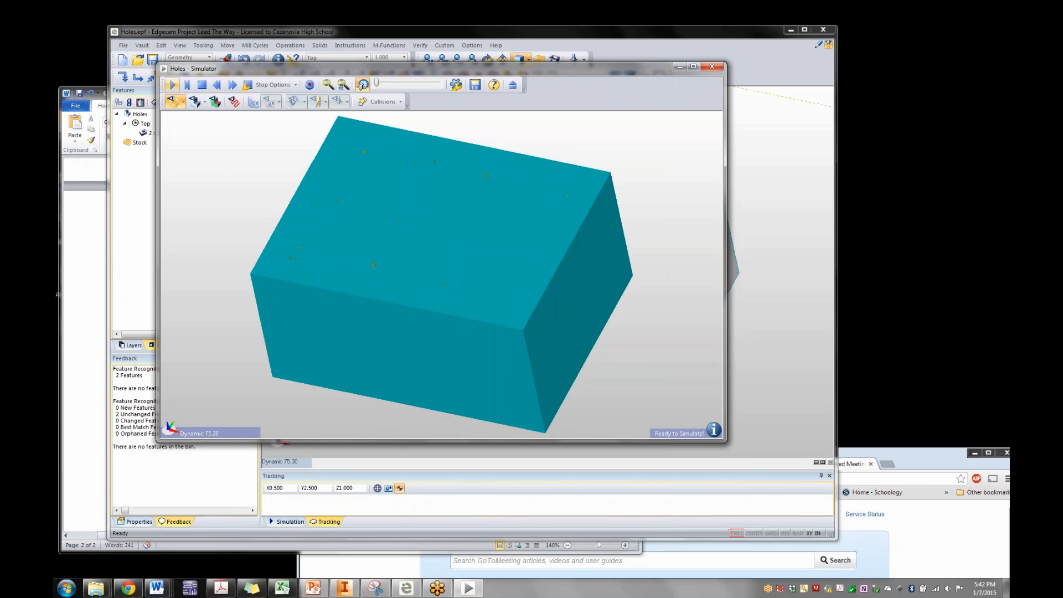
left_click(172, 85)
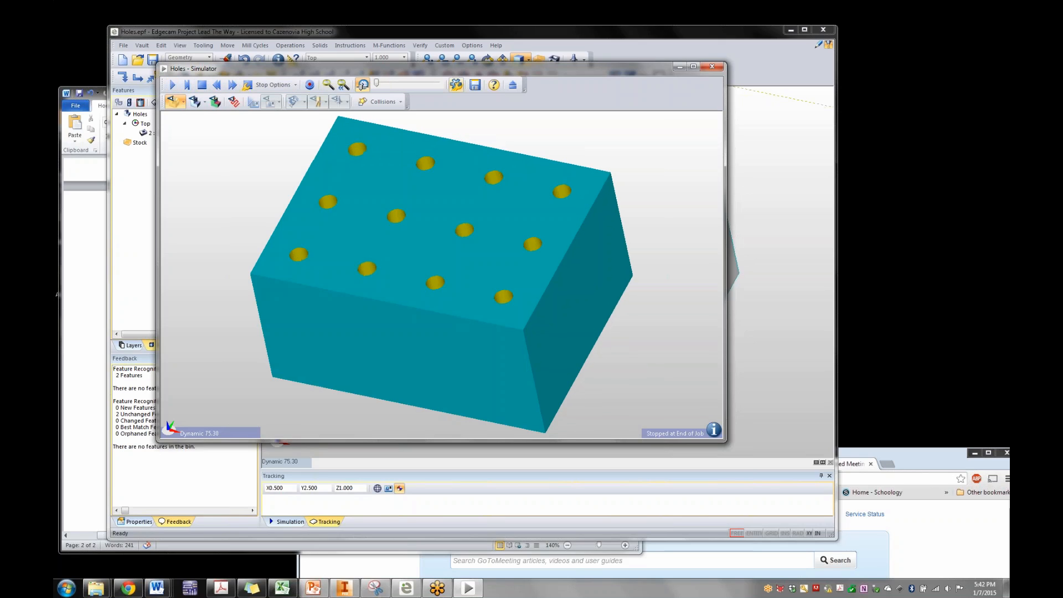
Recheck the inch minimum step per frame in the speed options and replay the drilling simulation from the start
left_click(456, 84)
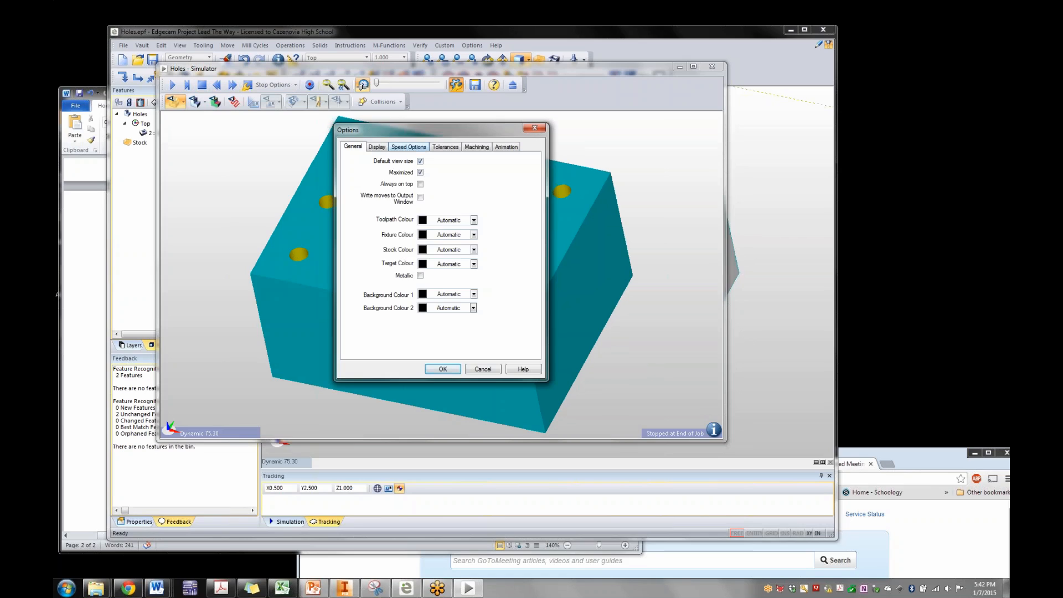
left_click(408, 147)
left_click(478, 172)
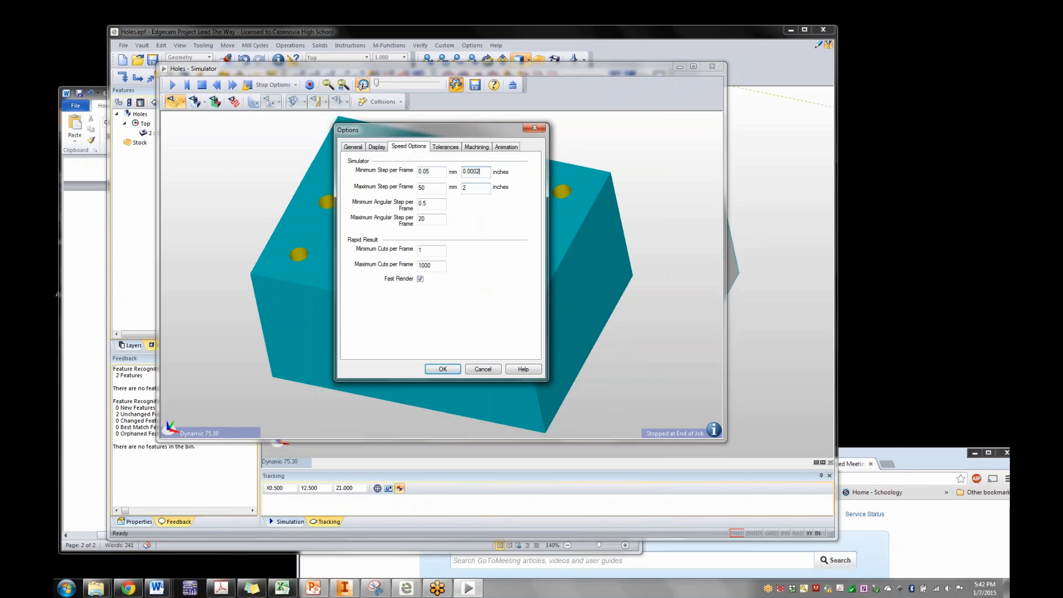
left_click(443, 368)
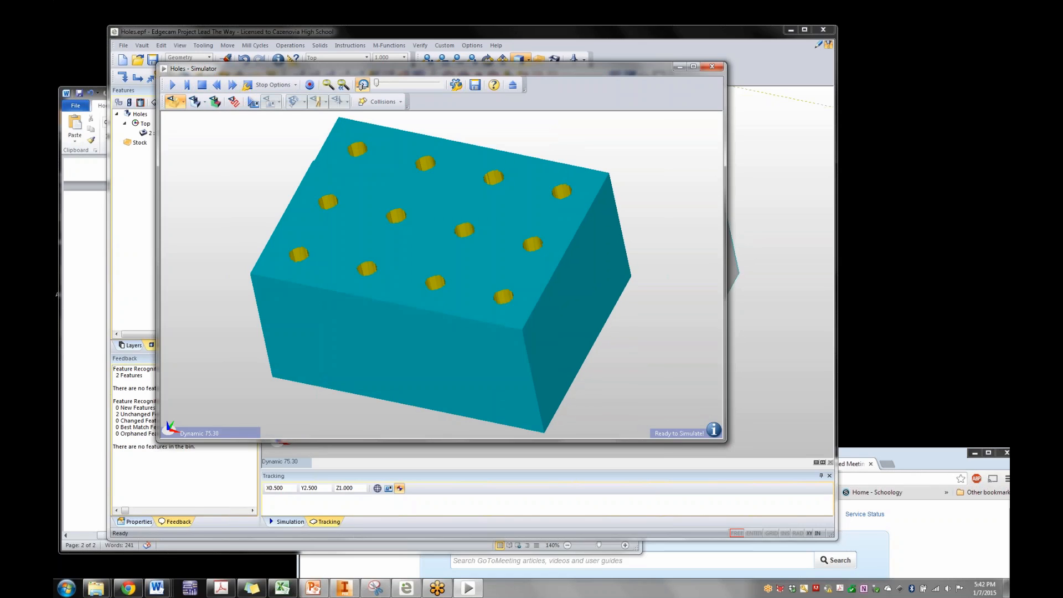
left_click(216, 84)
left_click(172, 84)
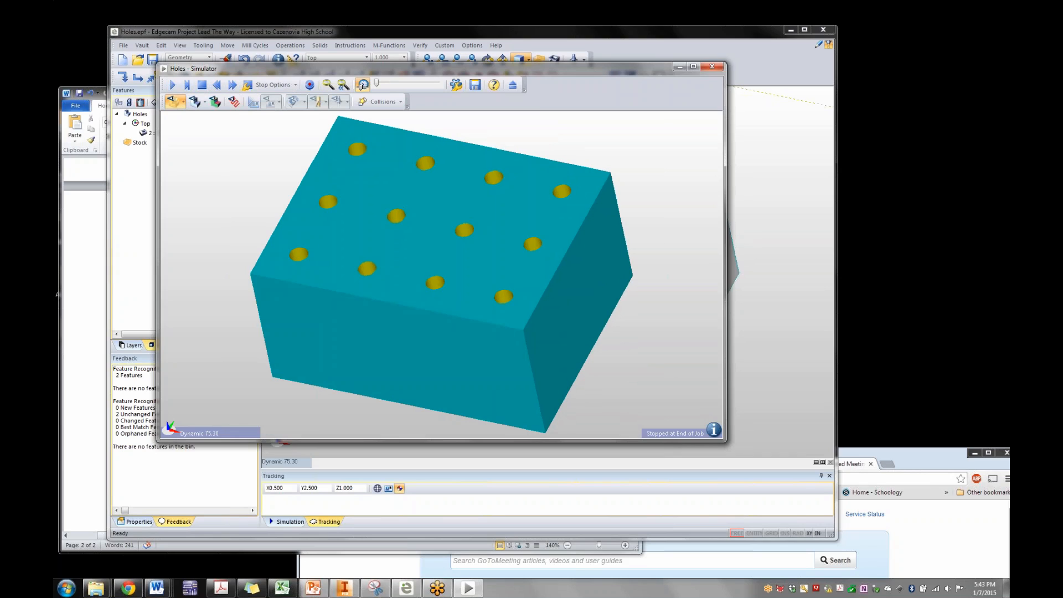
Inspect the twelve drilled holes in the simulated block from a steeper angle, and close the Simulator
left_click_drag(421, 68, 433, 79)
middle_click_drag(454, 288, 437, 268)
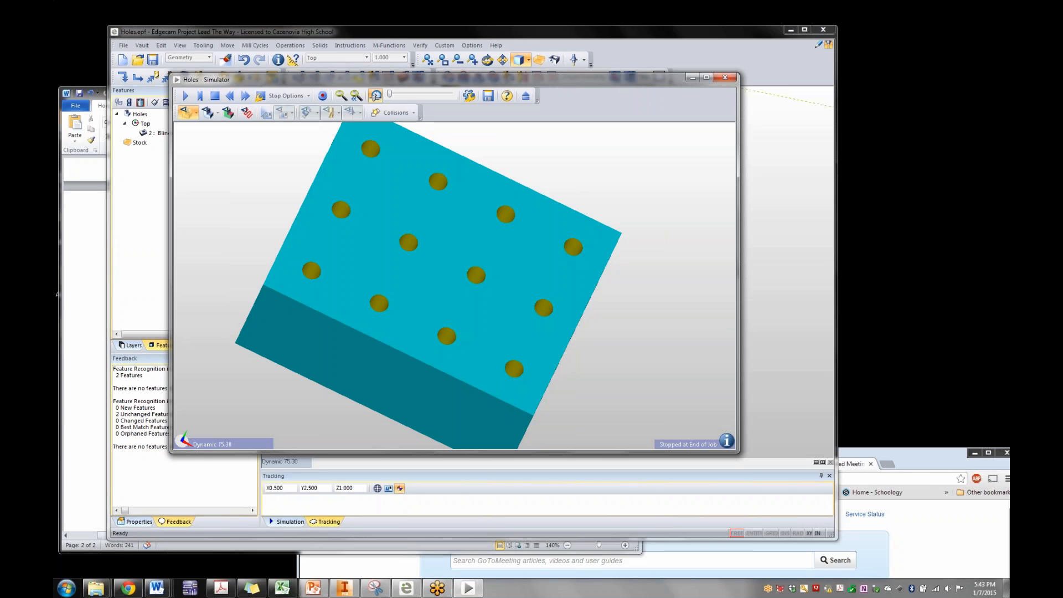
left_click(725, 77)
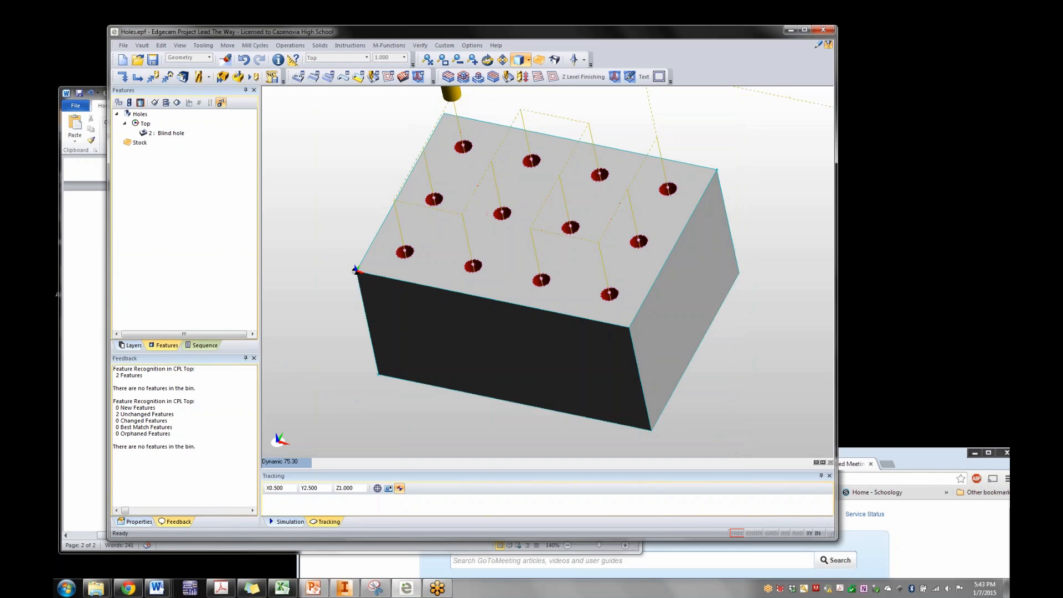
Edit the milling hole operation in the sequence, changing its roughing strategy to Peck Drill without reselecting geometry
left_click(298, 77)
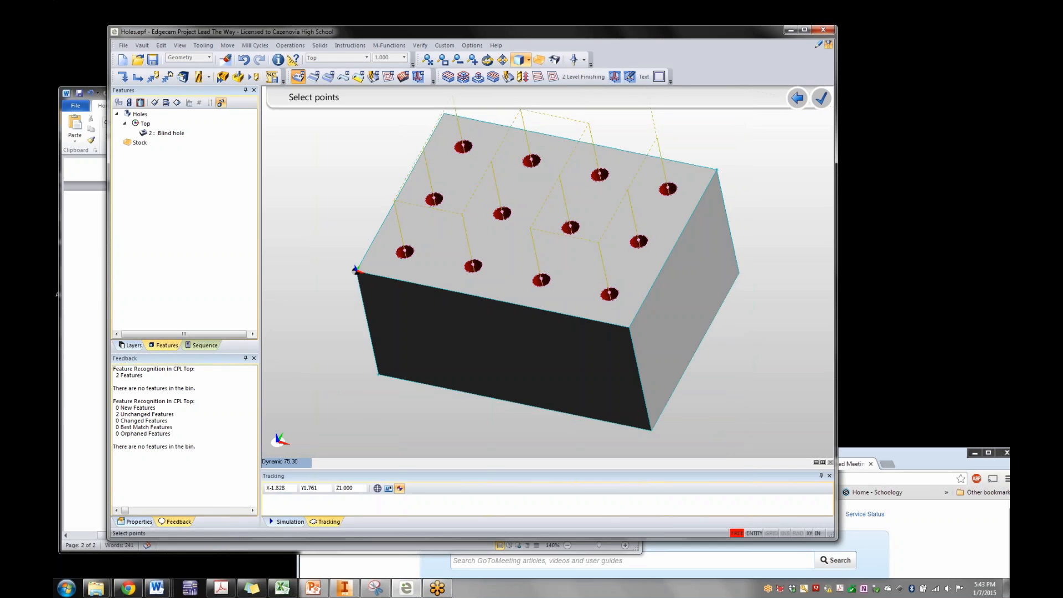
left_click(202, 345)
double_click(172, 124)
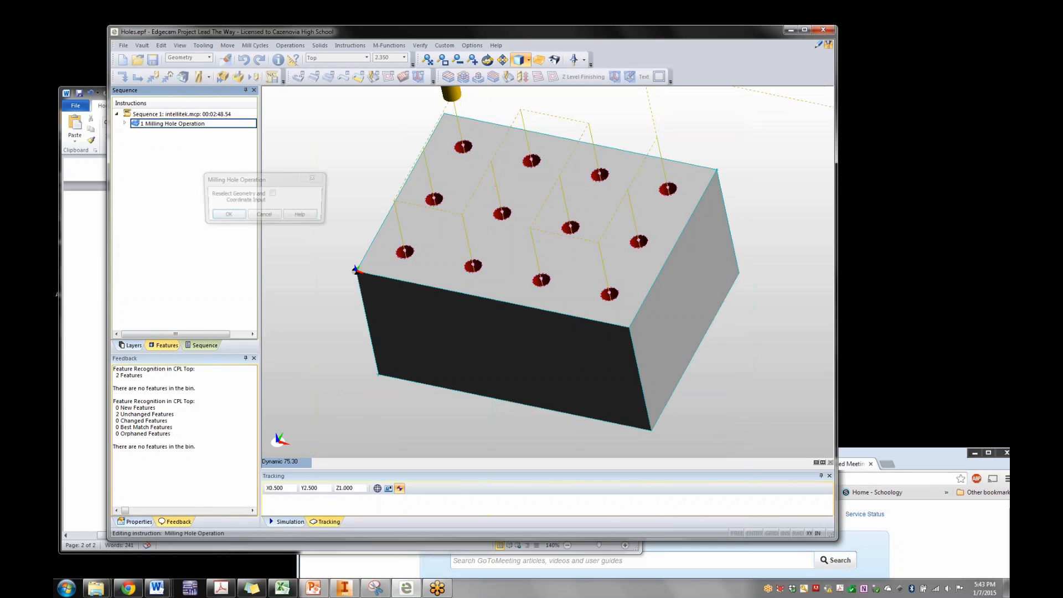
left_click(226, 216)
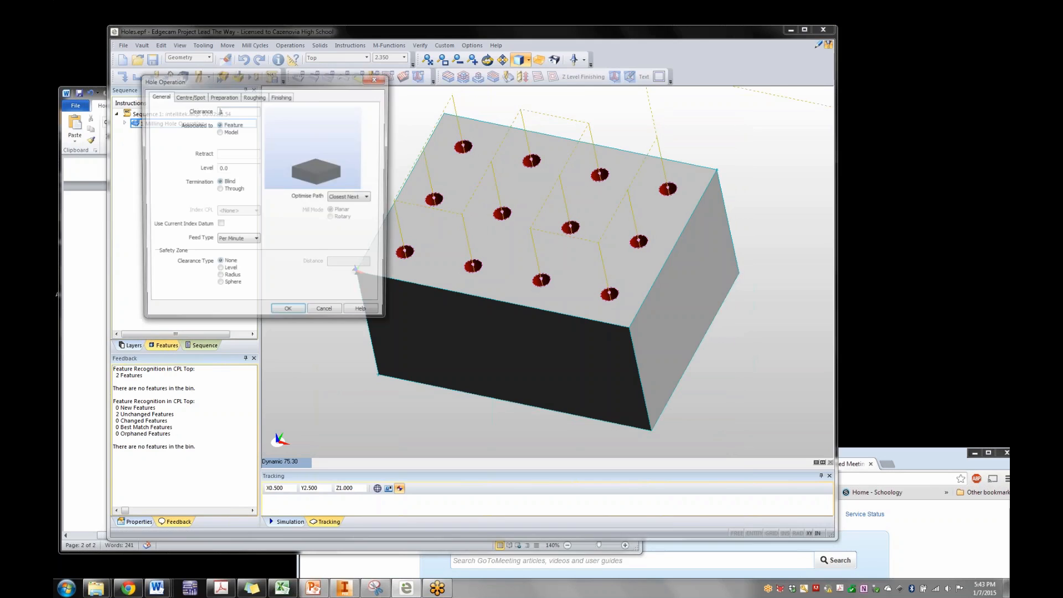
left_click(254, 96)
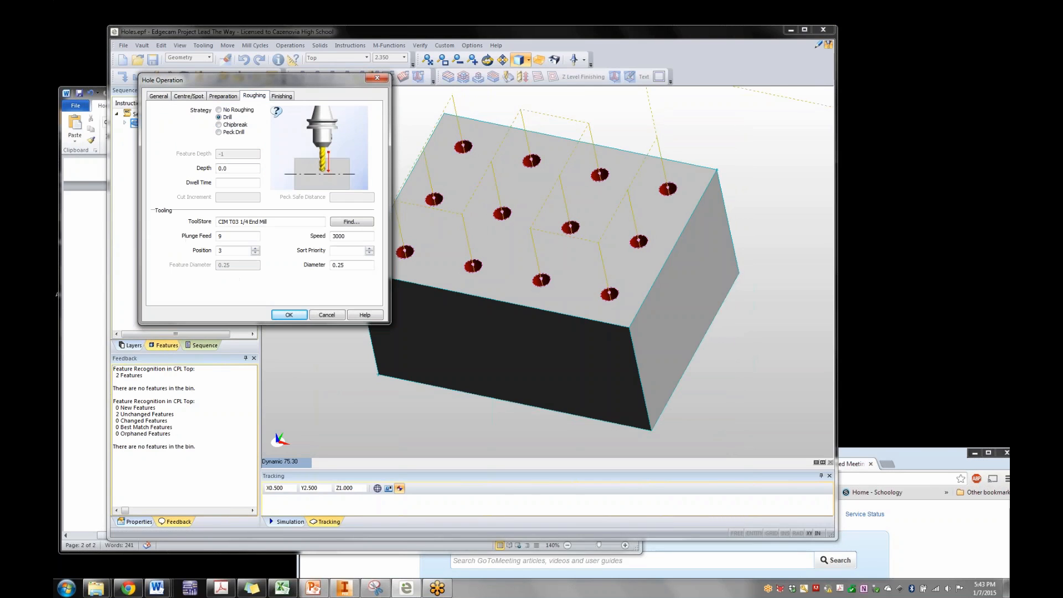
left_click(219, 125)
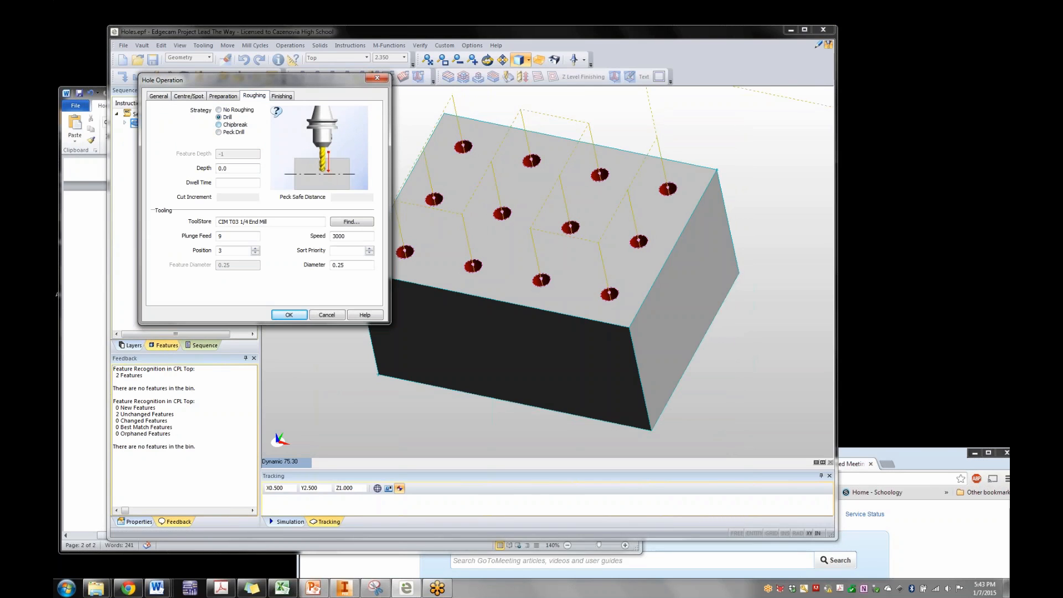
left_click(219, 132)
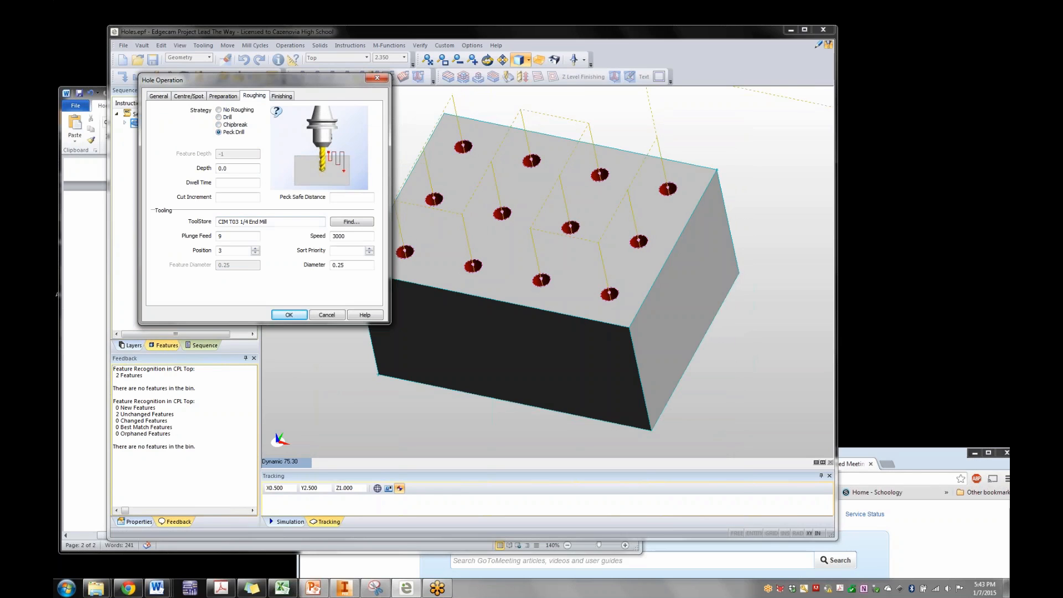
key("Return")
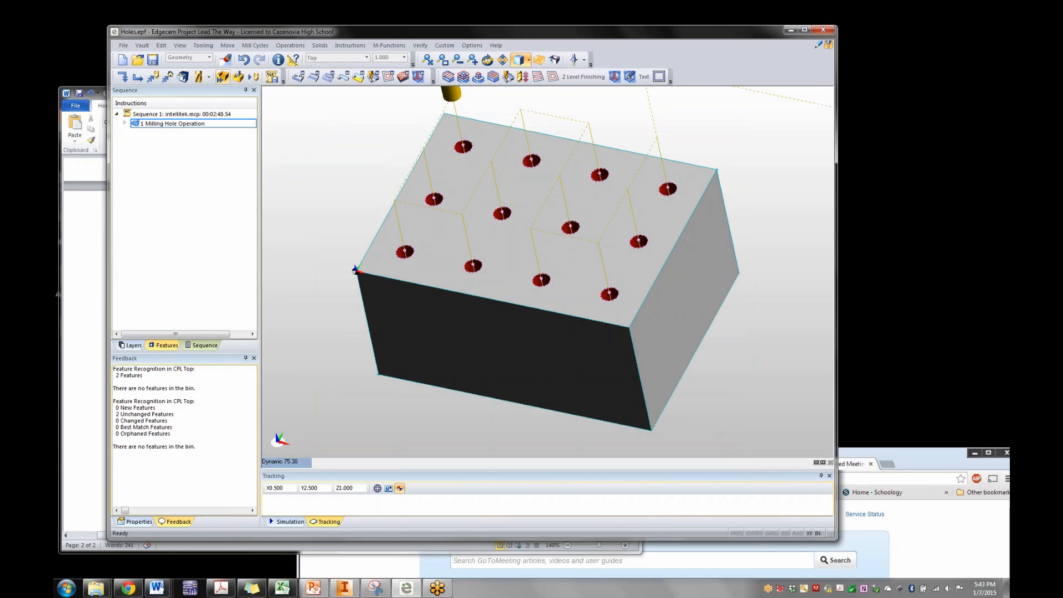
Simulate the edited hole operation in a new Simulator window
left_click(223, 76)
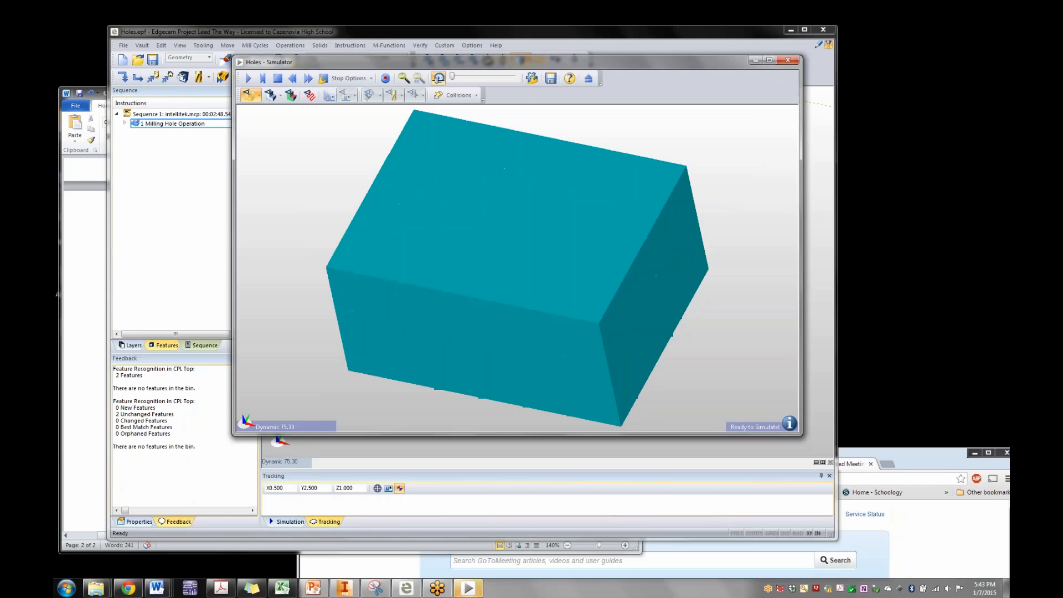
left_click_drag(354, 62, 352, 70)
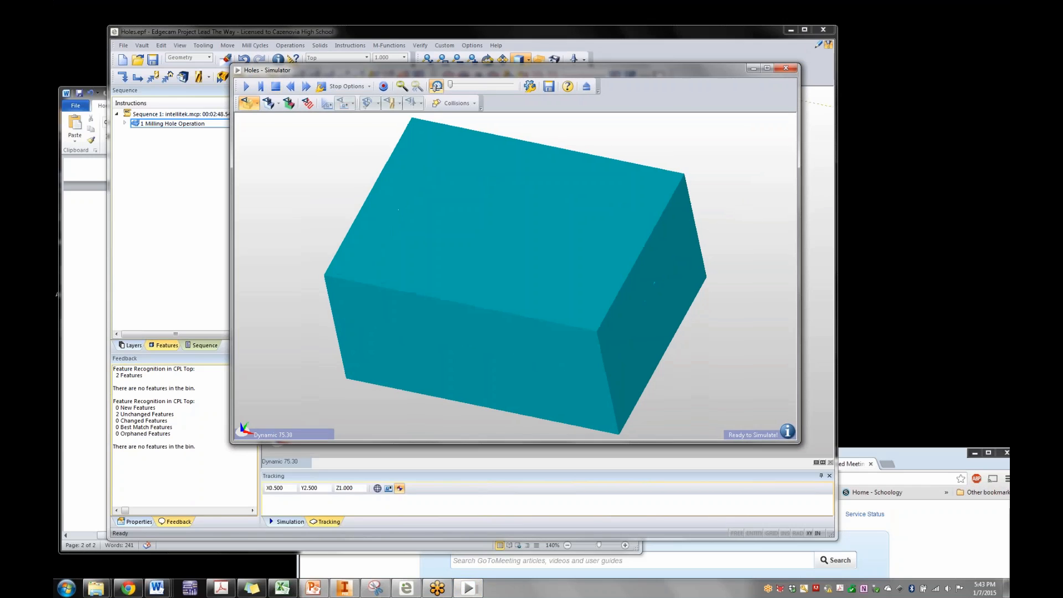
left_click(246, 87)
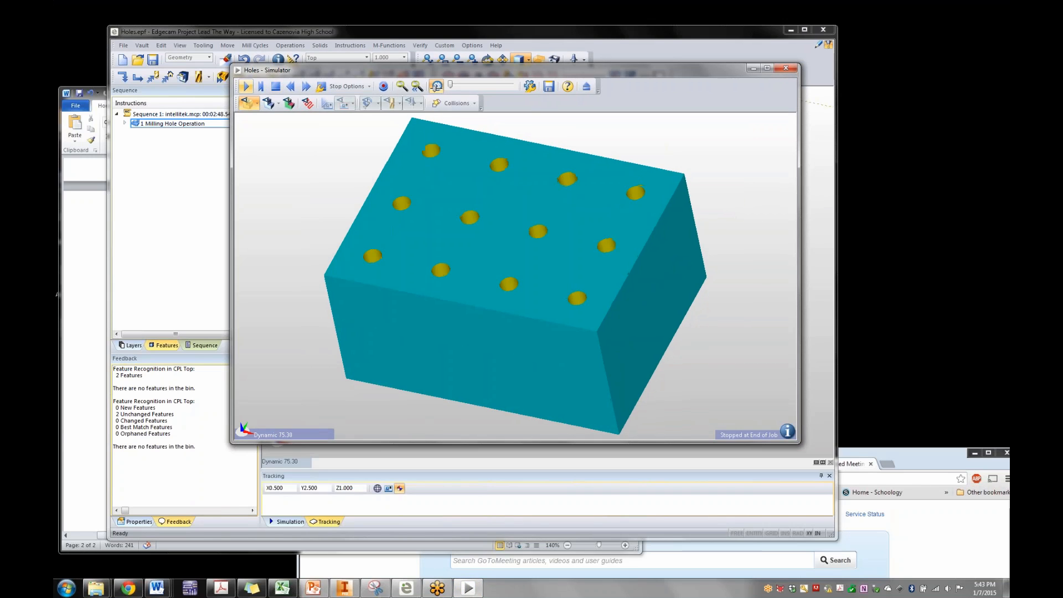
Set the Simulator's inch minimum step per frame to 0.00002 in the speed options, and run the simulation again
left_click(529, 87)
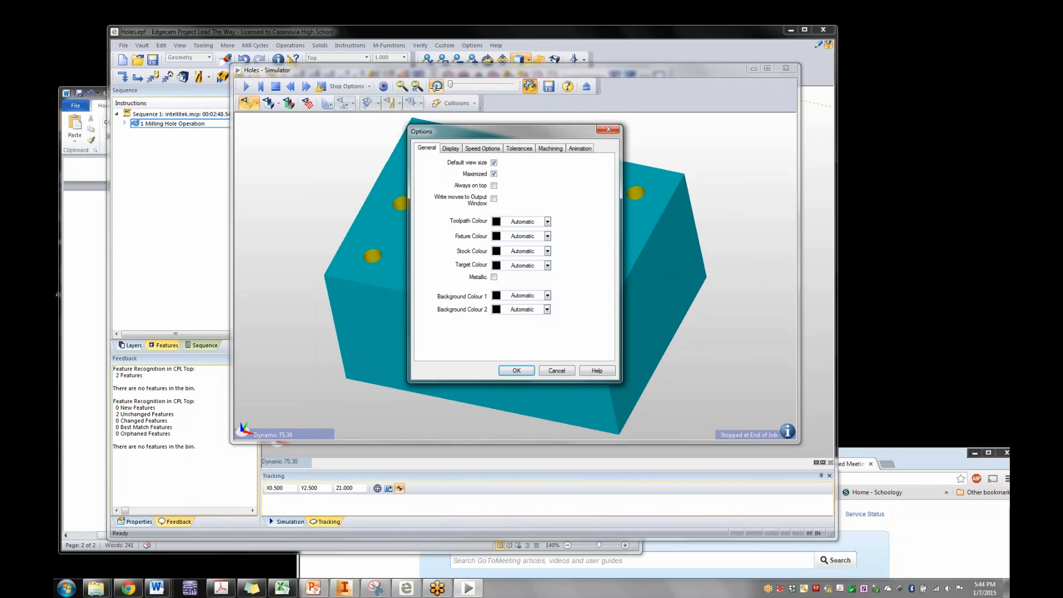
left_click(481, 149)
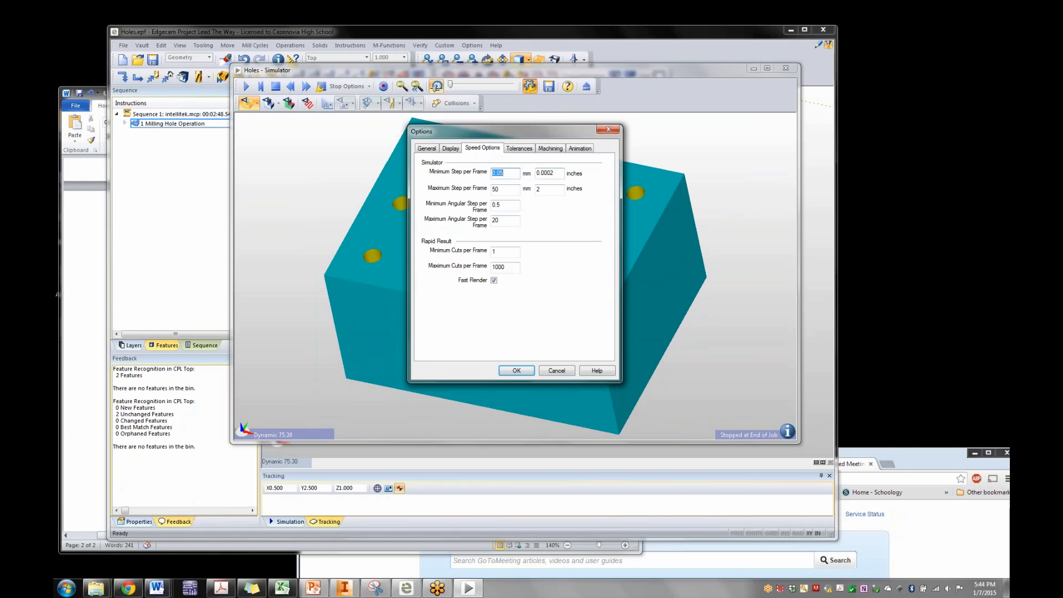
left_click(550, 173)
left_click(516, 370)
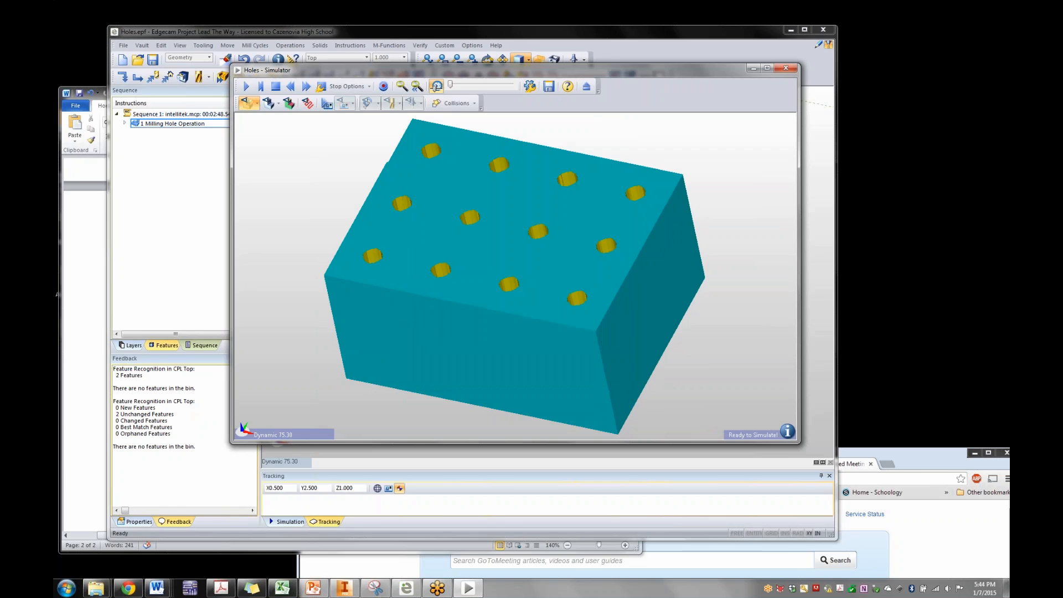
left_click(246, 87)
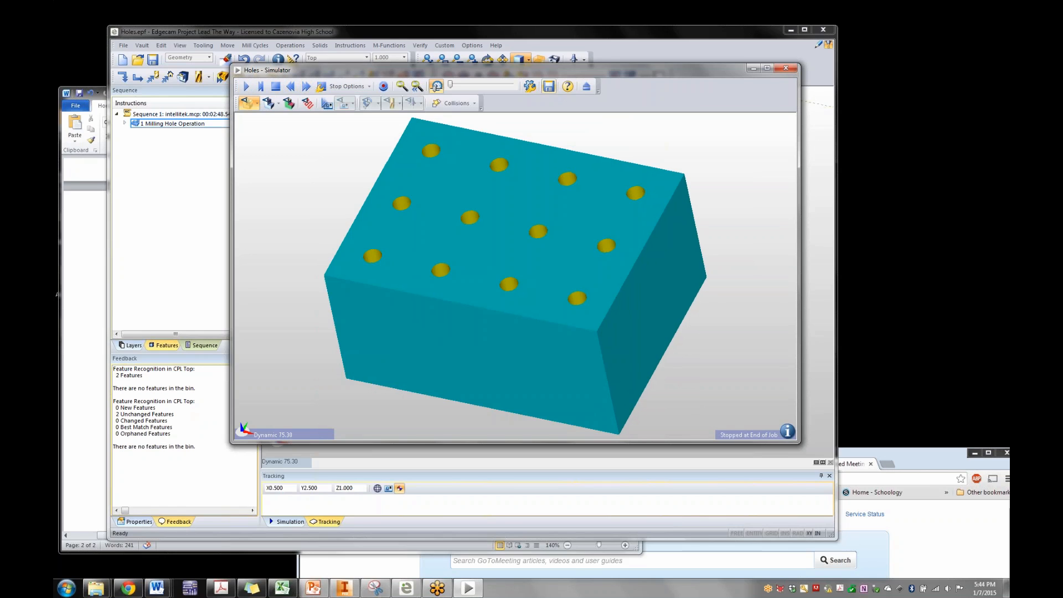
Set the Simulator's millimetre minimum step per frame to 0.005 in the speed options
left_click(530, 86)
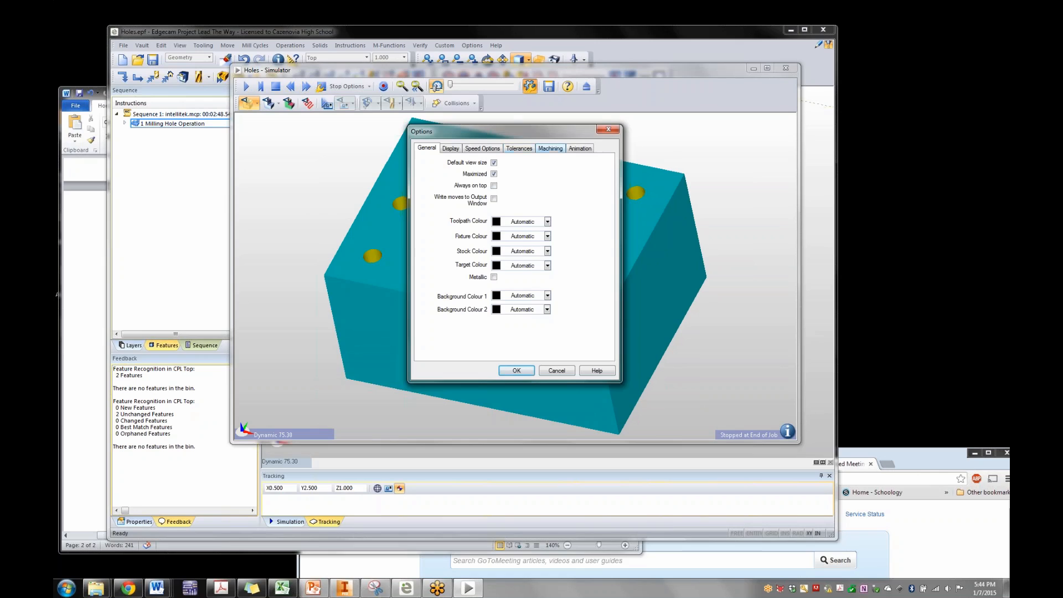
left_click(482, 149)
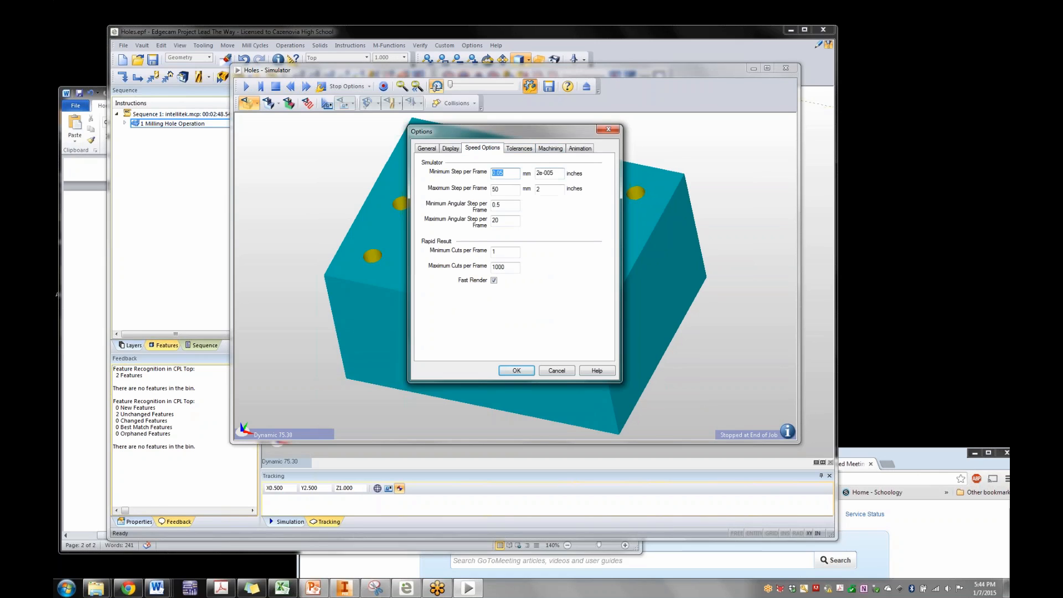
left_click(499, 173)
type("00")
left_click(517, 370)
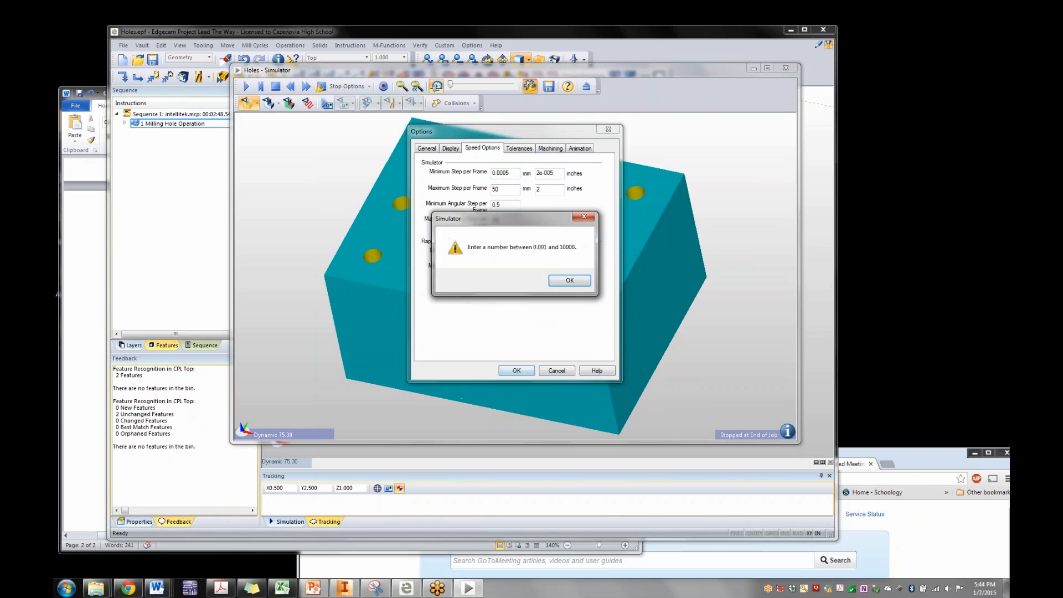
key("Return")
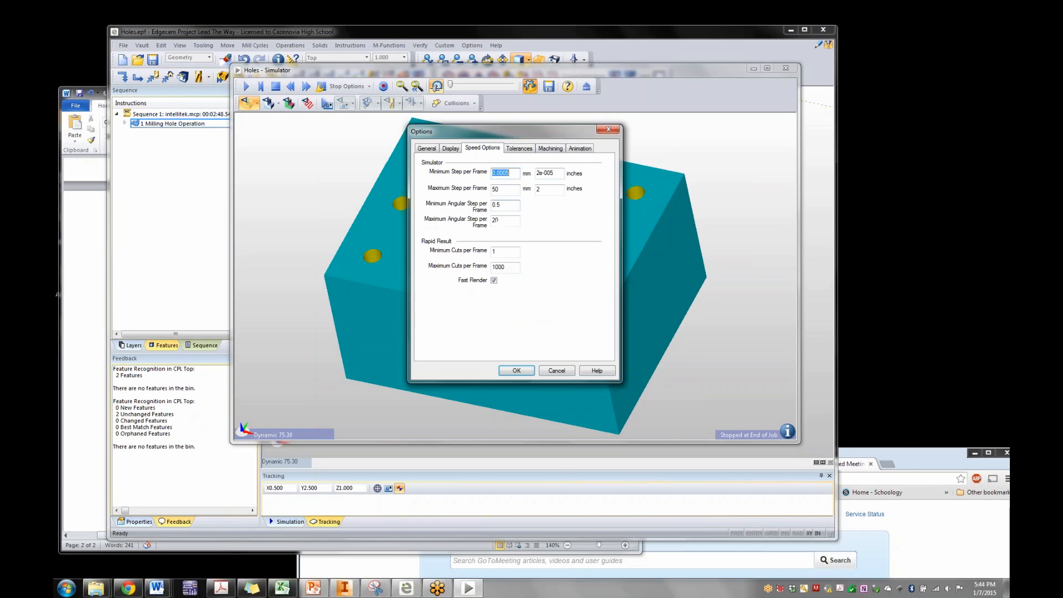
left_click(502, 172)
key("BackSpace")
key("Return")
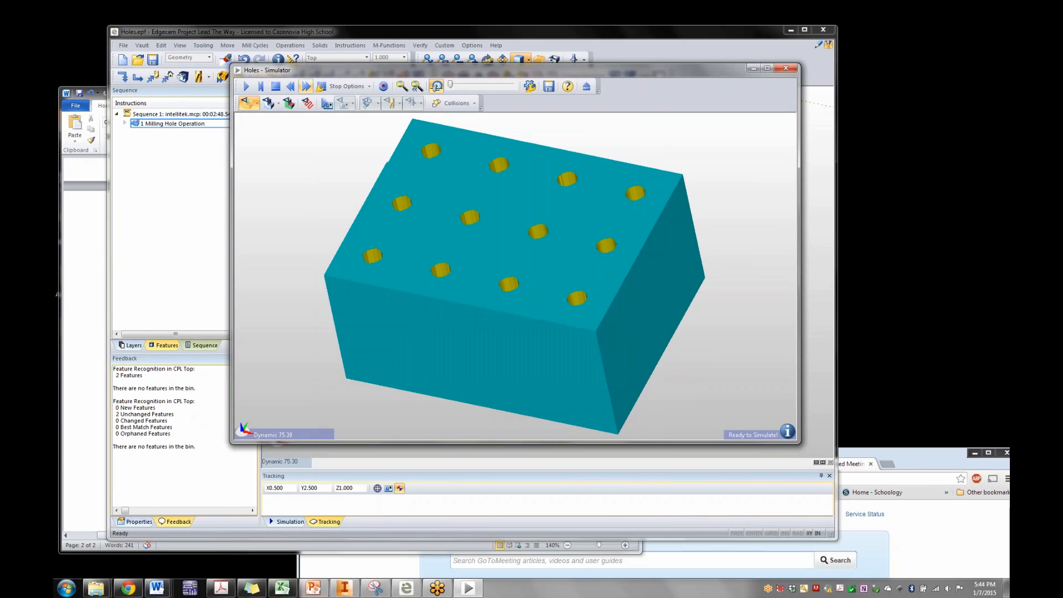
Rewind the drilling simulation, replay it from the start, and close the Simulator
left_click(290, 86)
left_click(290, 86)
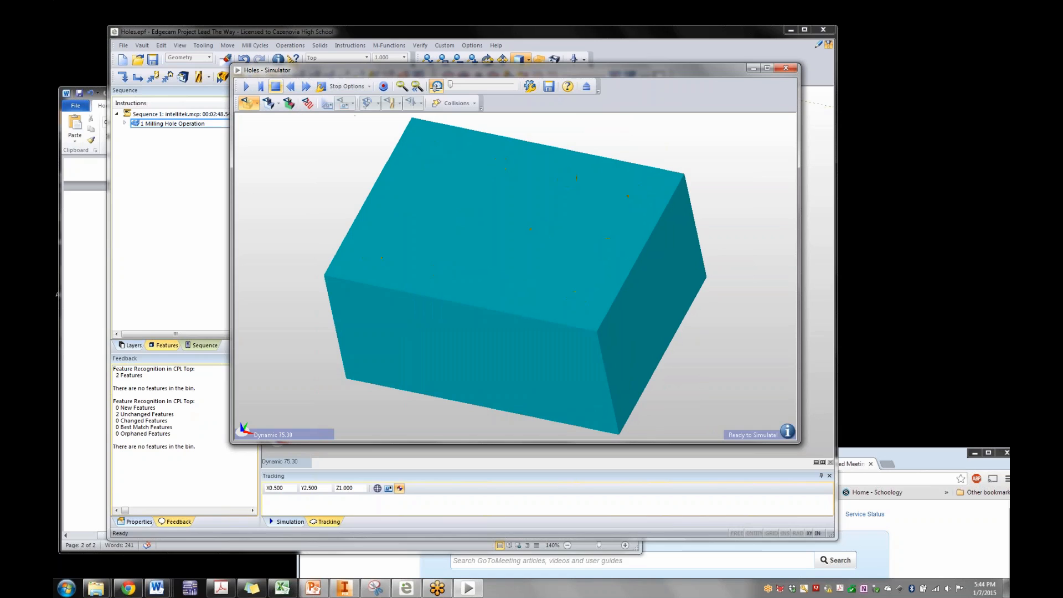
left_click(246, 86)
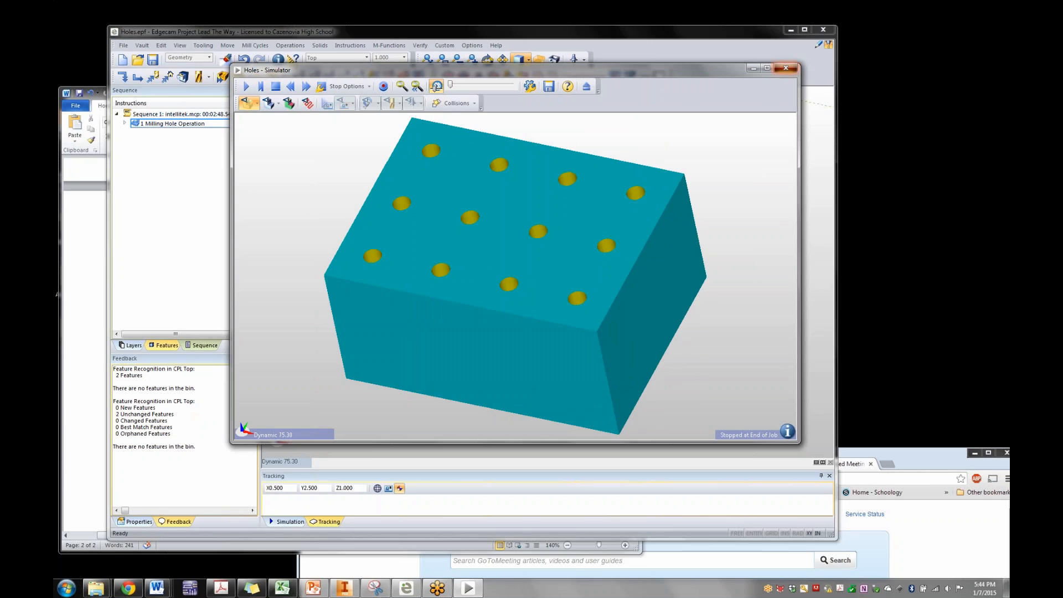
left_click(786, 67)
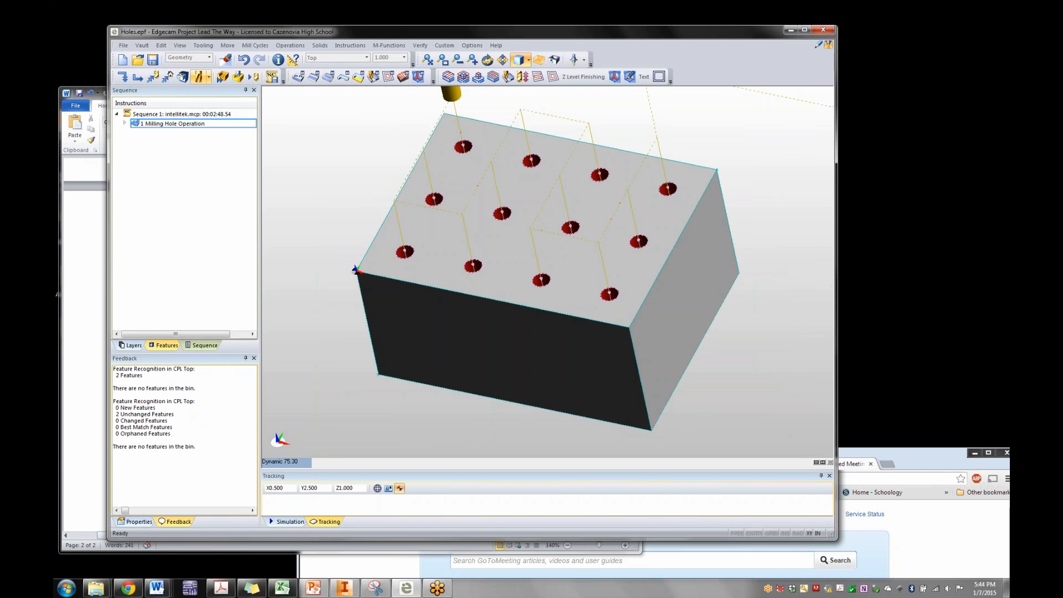
Reopen the Simulator, lower its minimum angular step per frame in the speed options, and replay the drilling before closing it
left_click(223, 77)
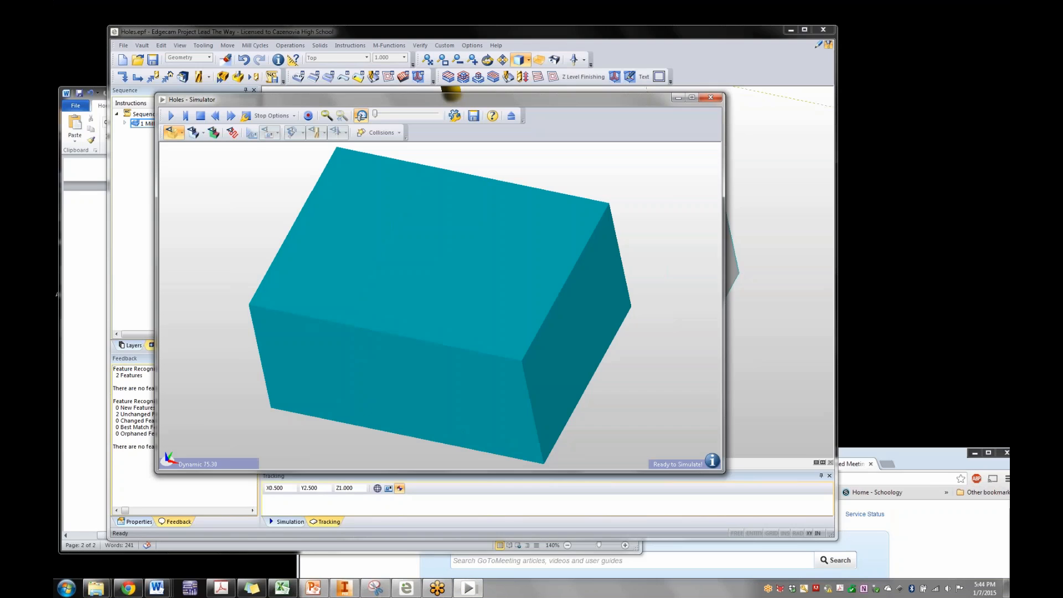
left_click(455, 116)
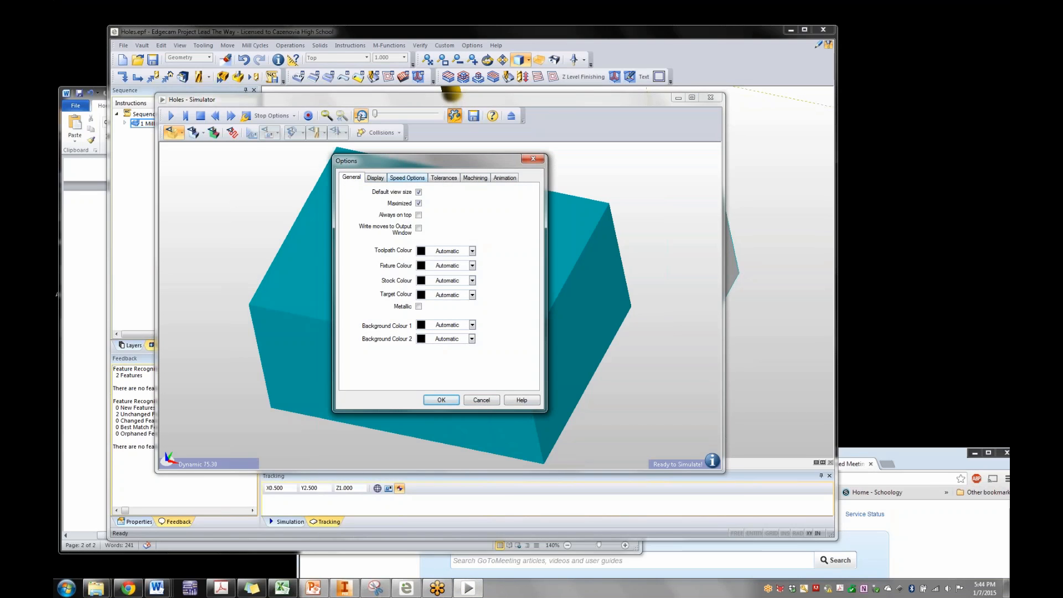
left_click(406, 177)
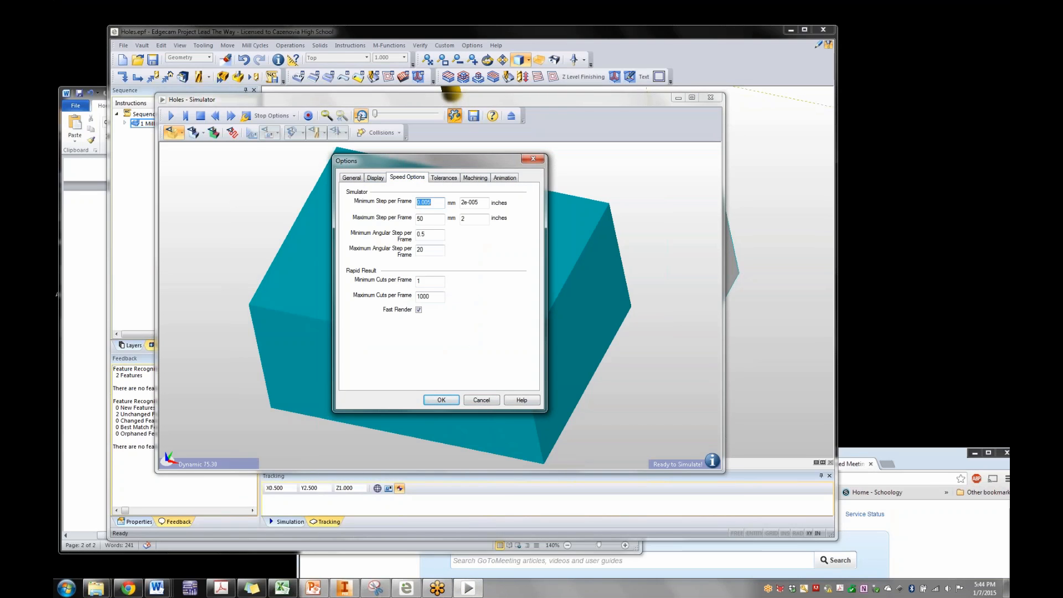
left_click(421, 234)
type("0")
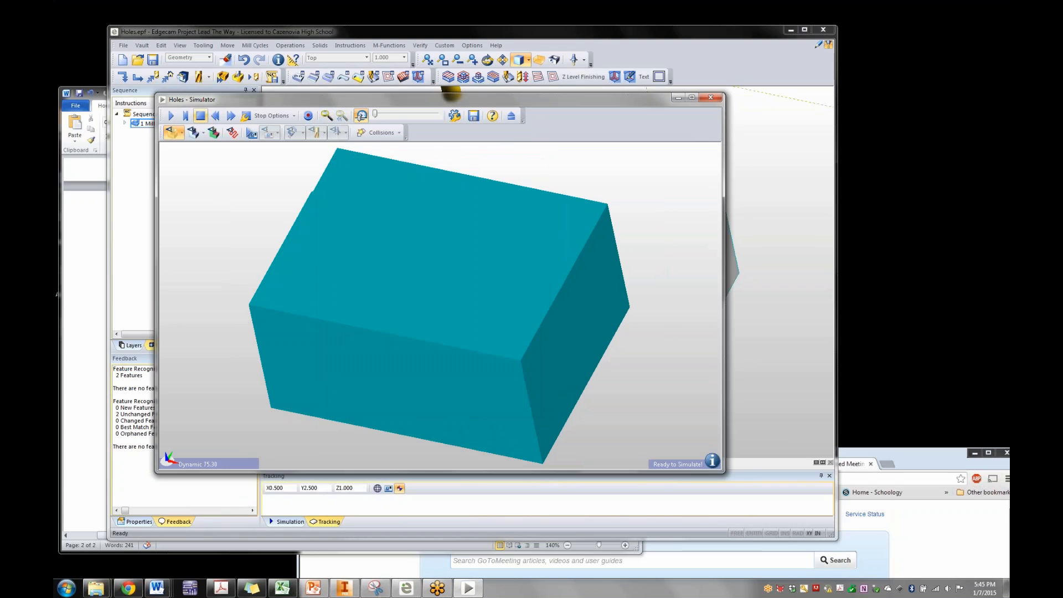
left_click(171, 116)
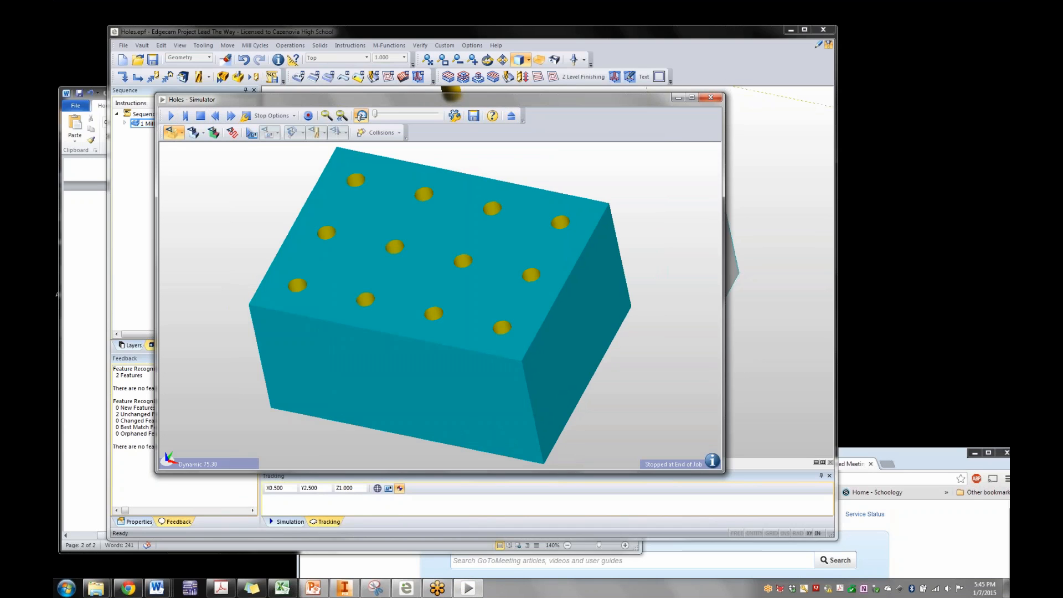
left_click(710, 97)
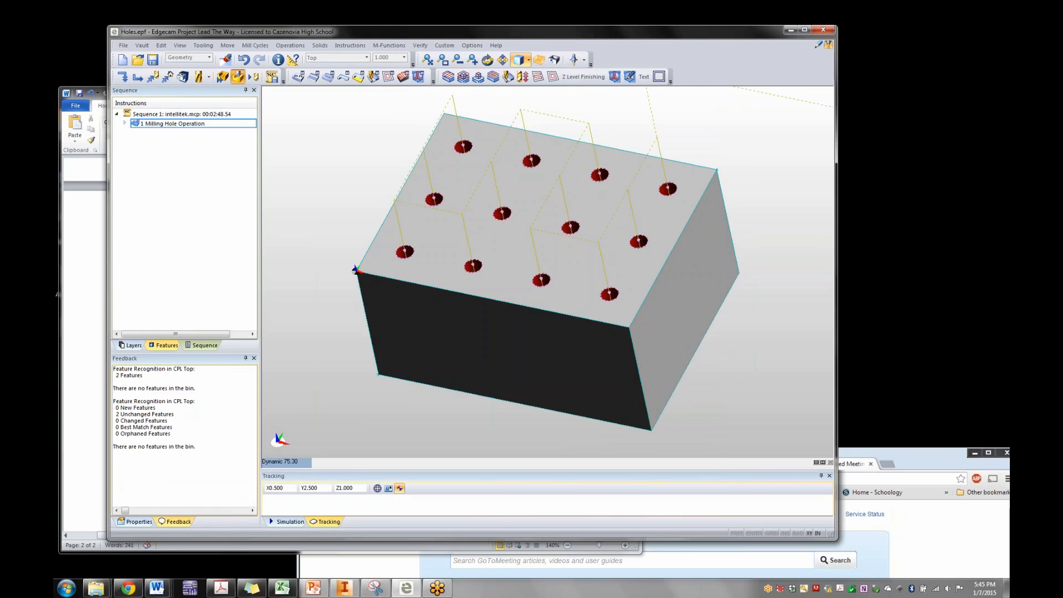
Verify the milling sequence's cycle time and examine the toolpath over the holes from a higher viewing angle
left_click(238, 76)
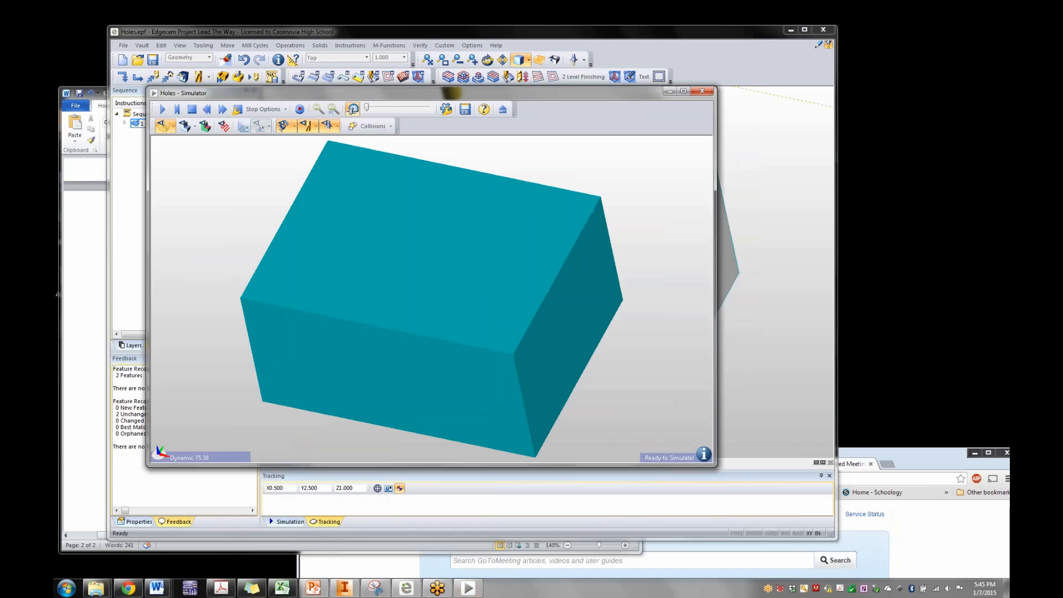
left_click(702, 91)
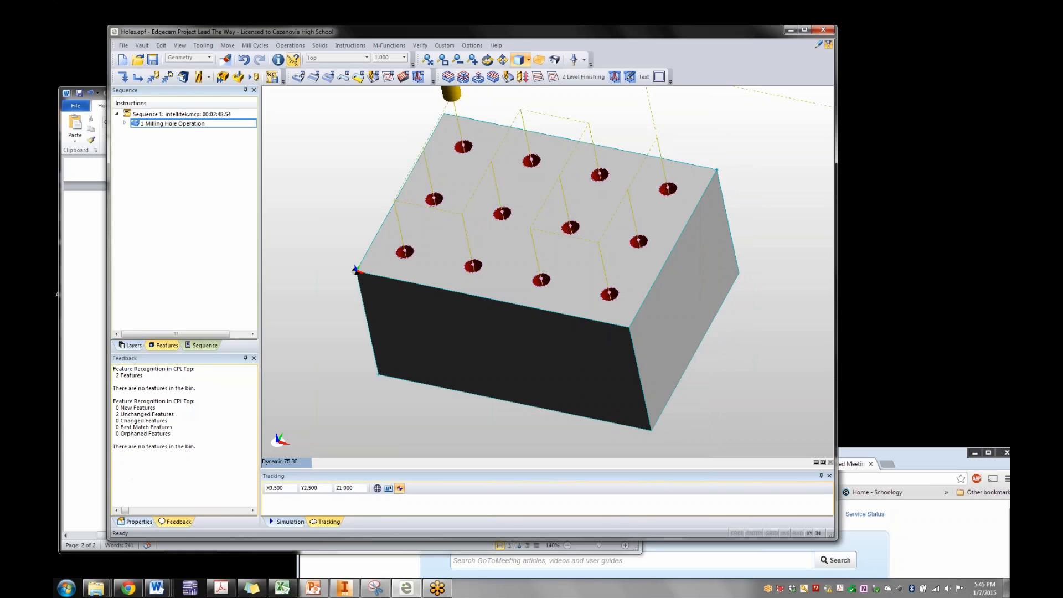
left_click(419, 46)
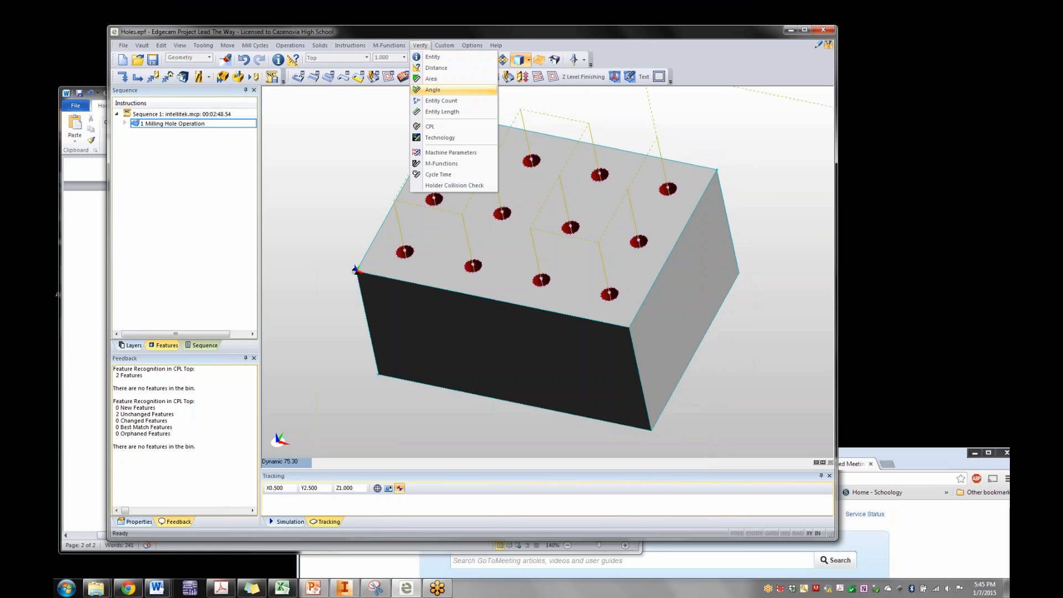
left_click(438, 175)
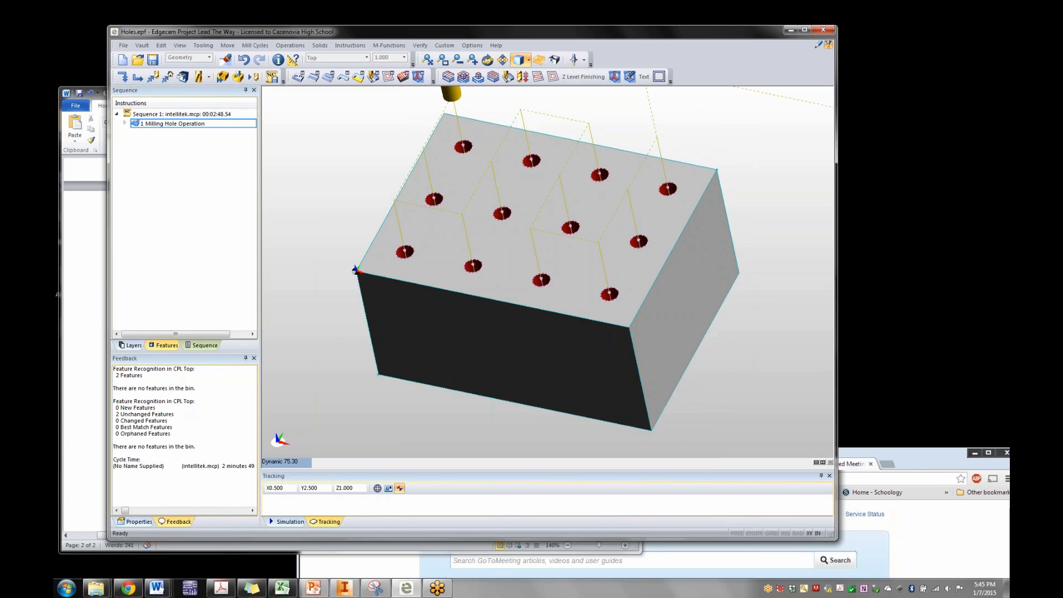
left_click_drag(116, 460, 139, 474)
middle_click_drag(722, 302, 695, 376)
middle_click_drag(468, 324, 573, 424)
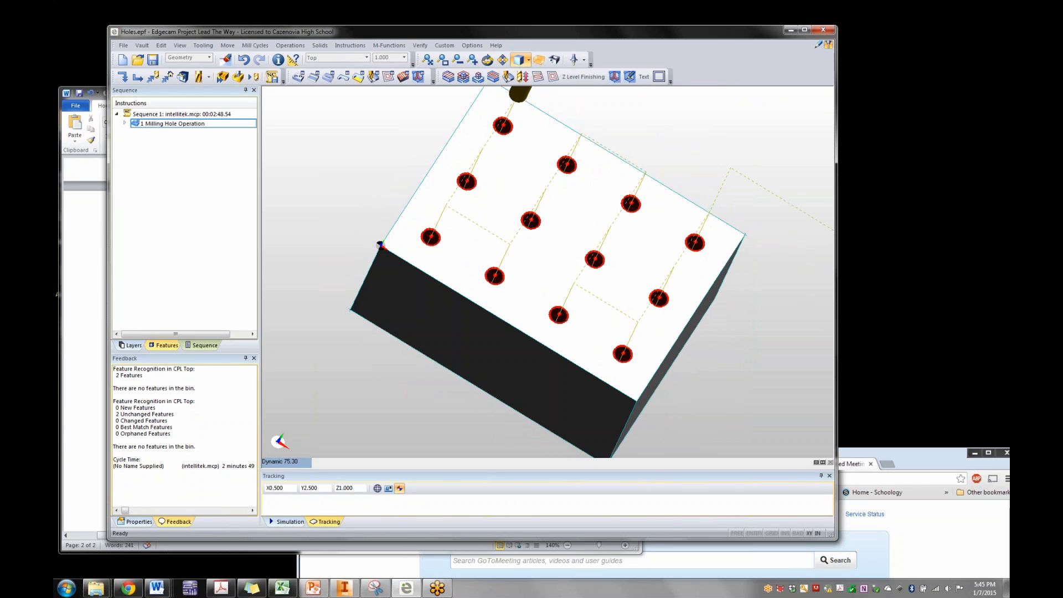
Review the machining operations in the Word agenda, highlight Profiling, and return to Edgecam
left_click_drag(495, 32, 647, 24)
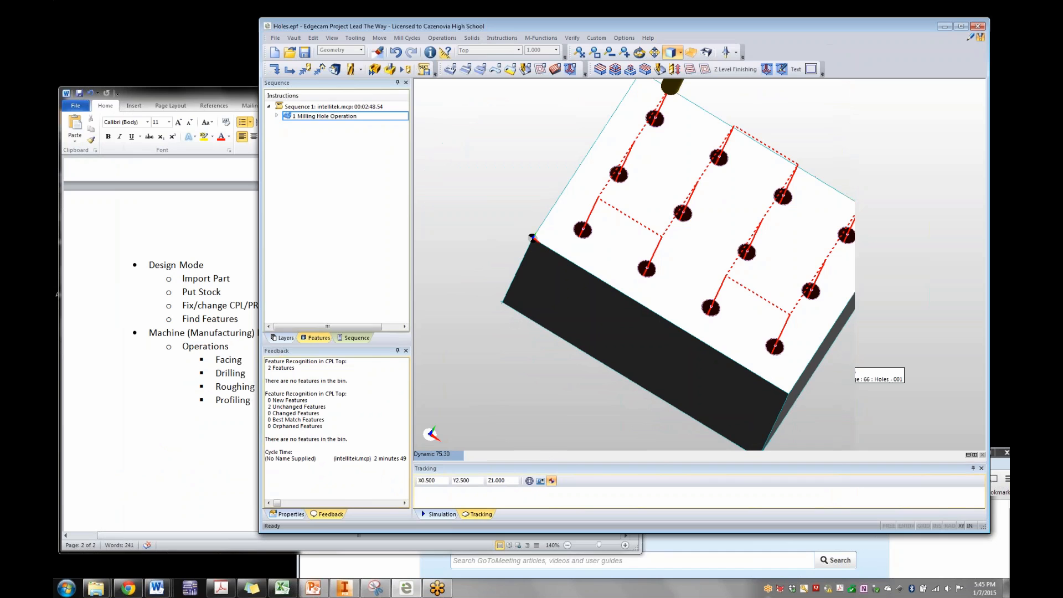
left_click(246, 373)
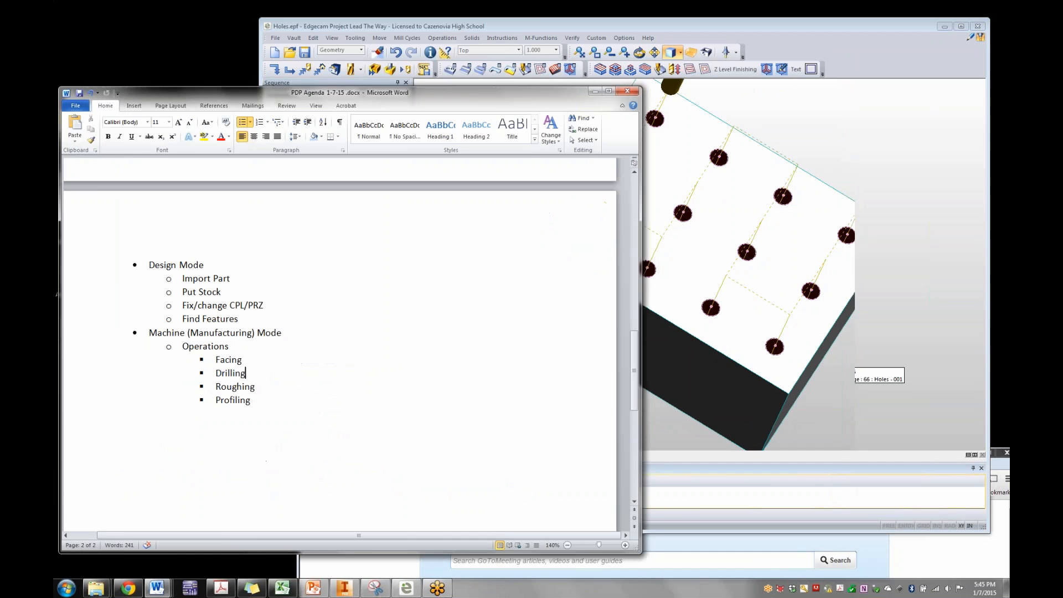
scroll(247, 373, "up", 3)
scroll(247, 373, "up", 3)
scroll(247, 373, "down", 7)
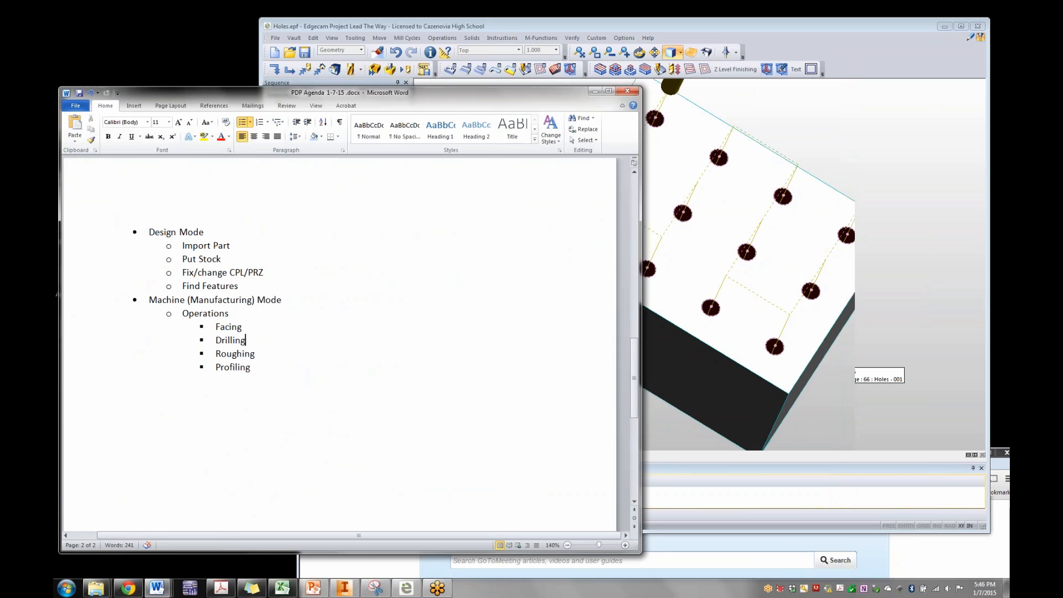
left_click_drag(252, 367, 216, 367)
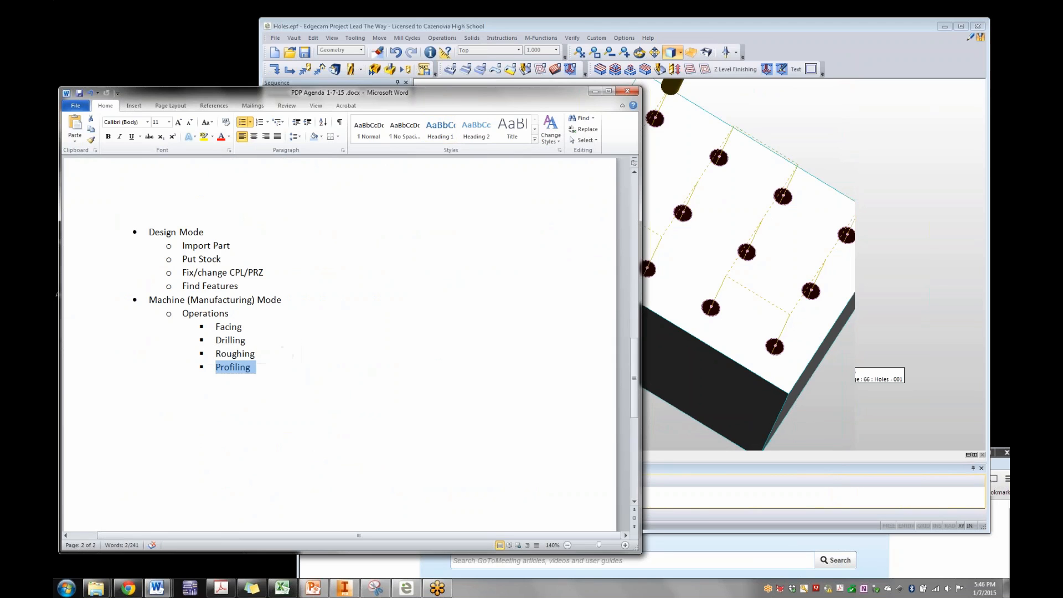
left_click(450, 27)
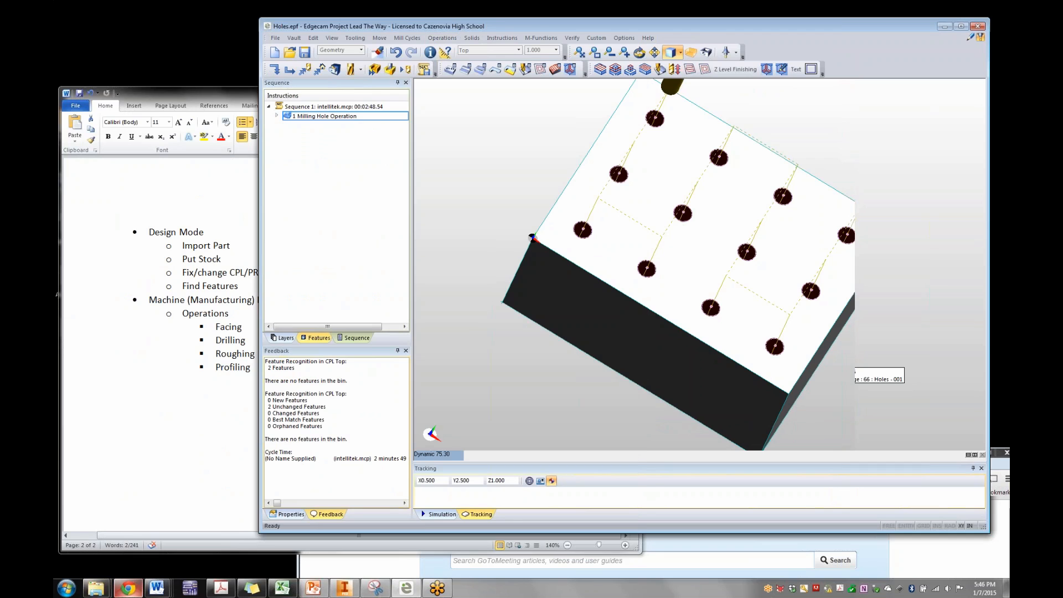
Load Profiling Inside or Out.ipt from the CAM Tutorial Files folder into Edgecam, discarding changes to Holes.epf, and view the part at an angle
mouse_move(96, 588)
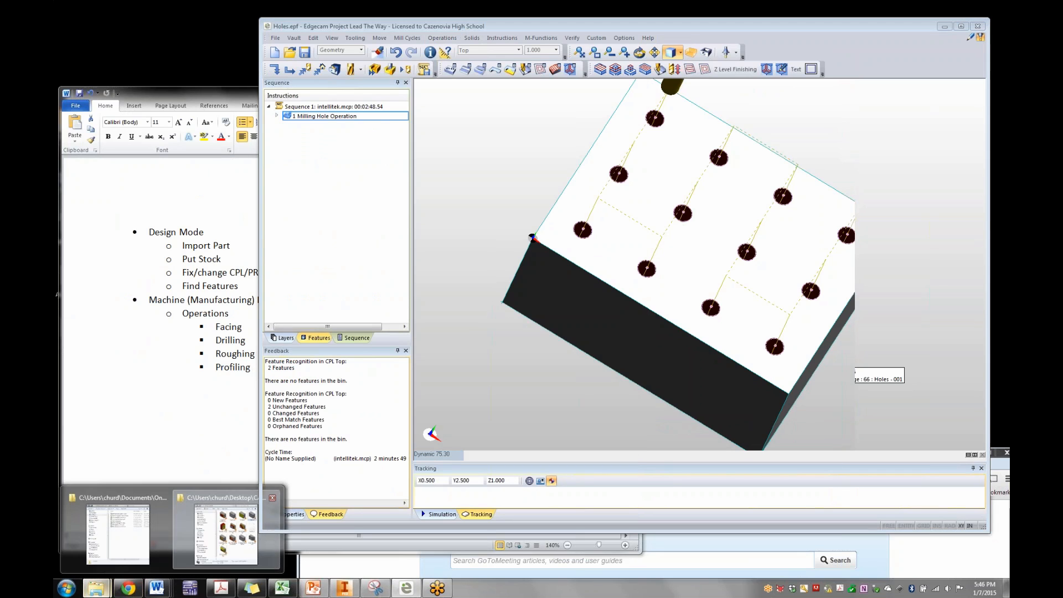
left_click(226, 534)
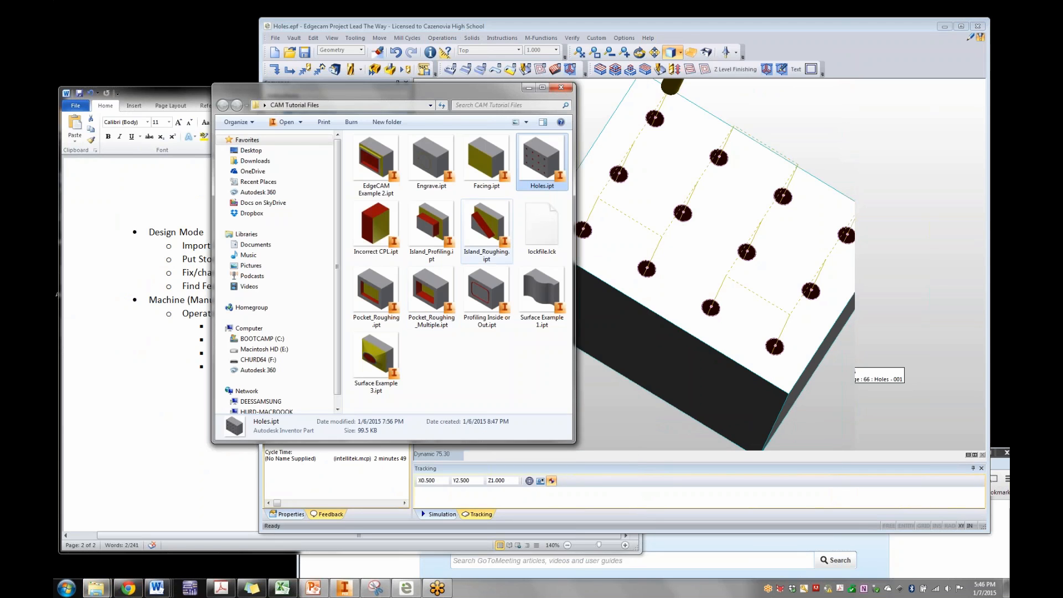
left_click(486, 297)
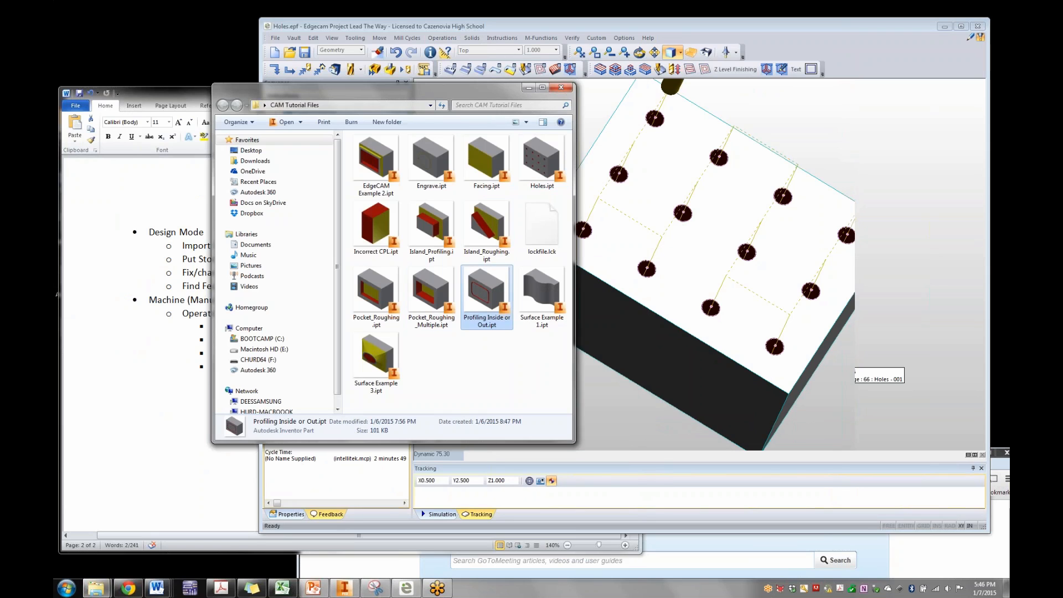
left_click_drag(487, 297, 686, 266)
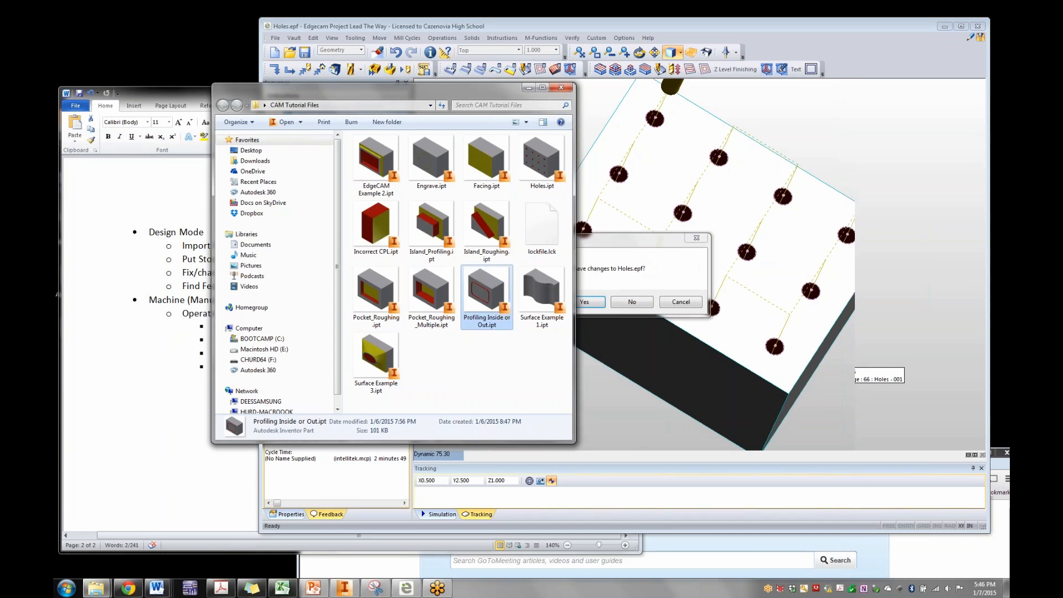
left_click(632, 302)
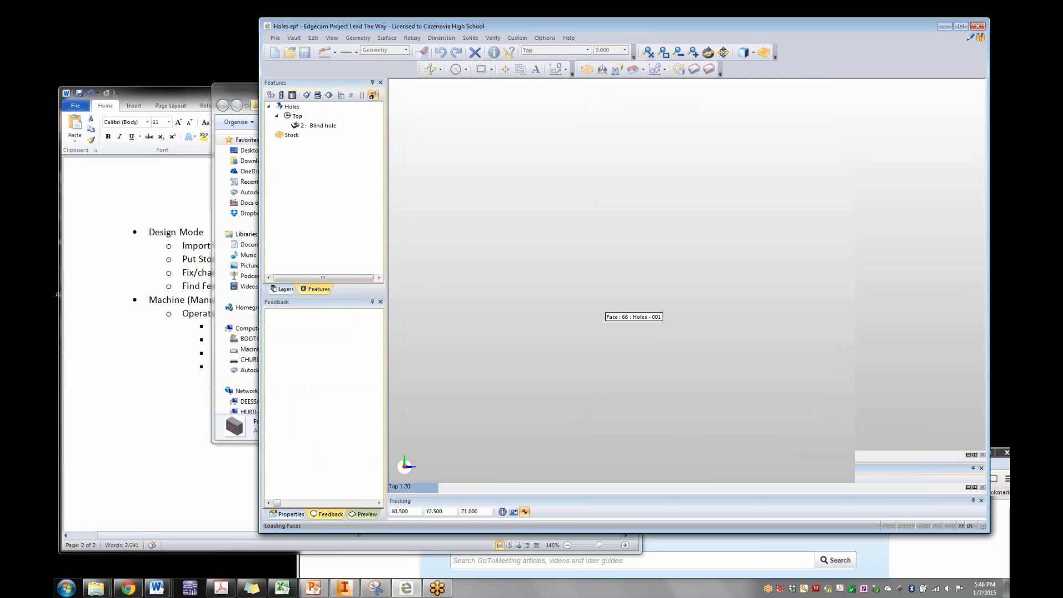
left_click_drag(680, 26, 498, 15)
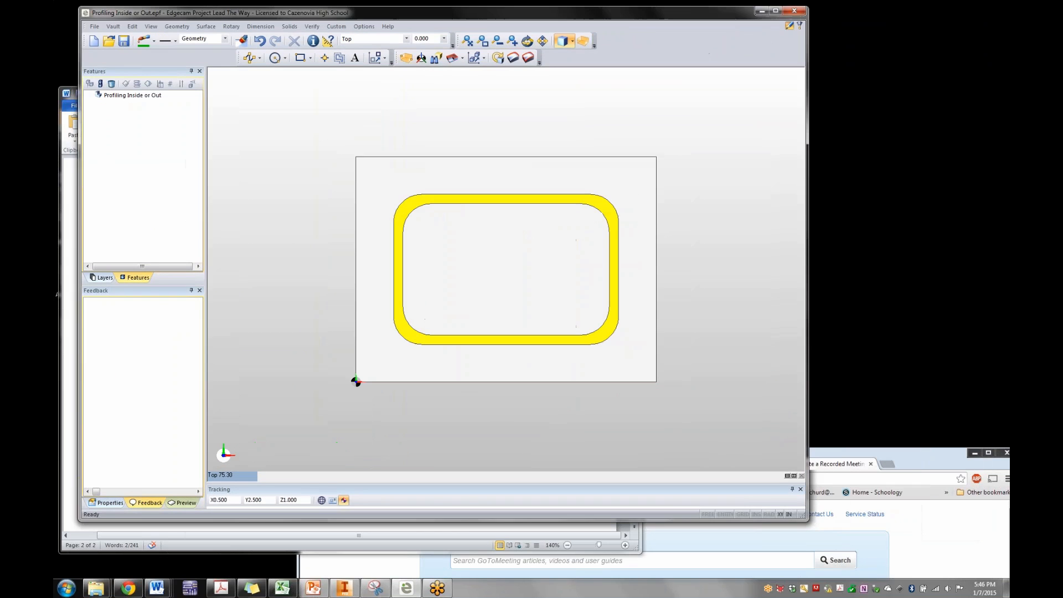
middle_click_drag(612, 279, 588, 243)
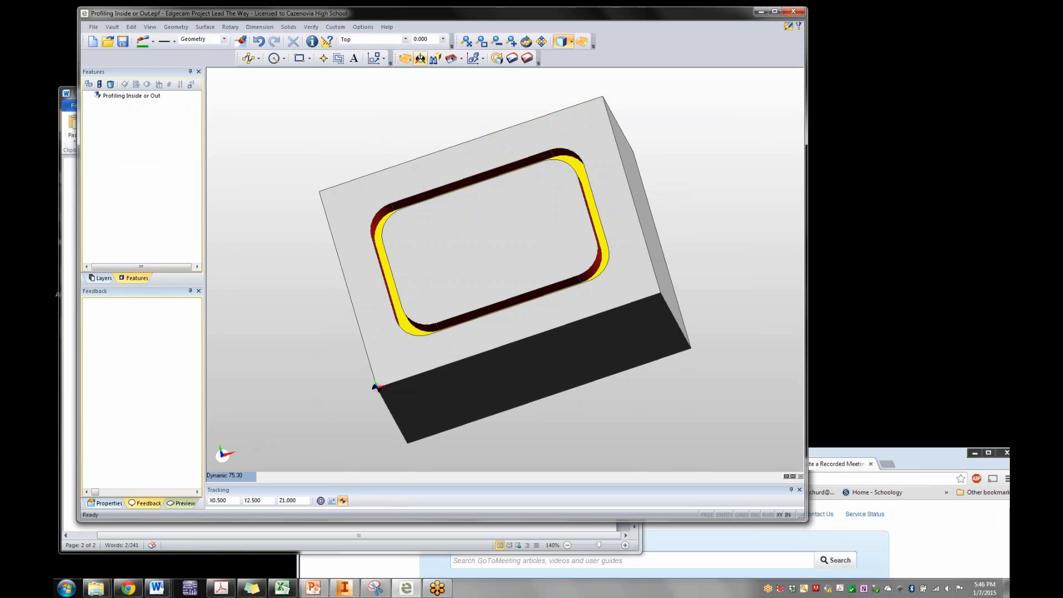
Add automatic box stock with zero offsets, and find the milling features in the Top CPL, selecting the second 2D Boss
left_click(405, 59)
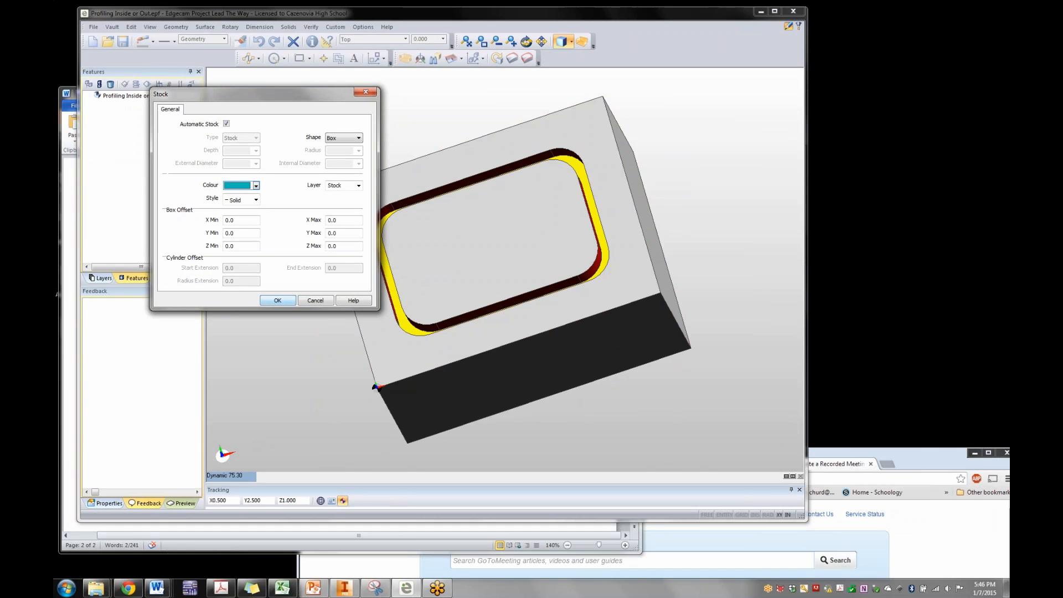
left_click(278, 300)
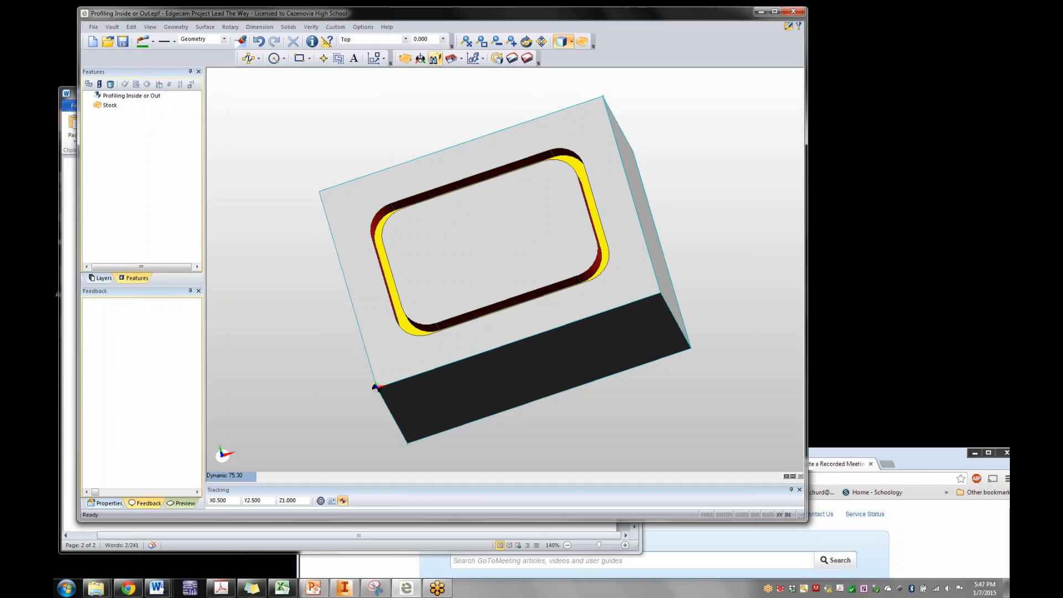
left_click(435, 59)
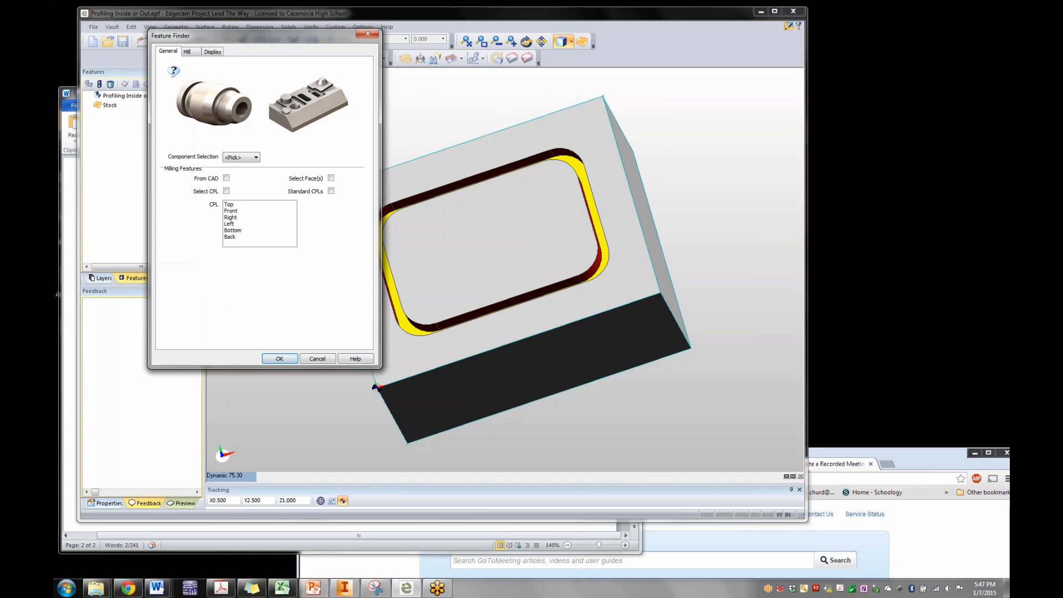
key("Return")
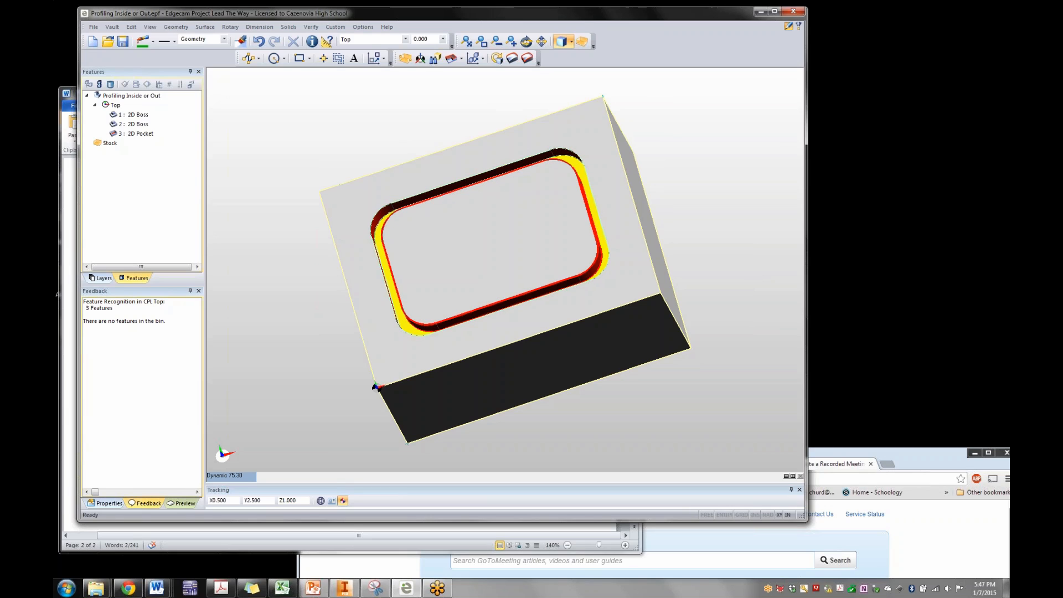
right_click(138, 126)
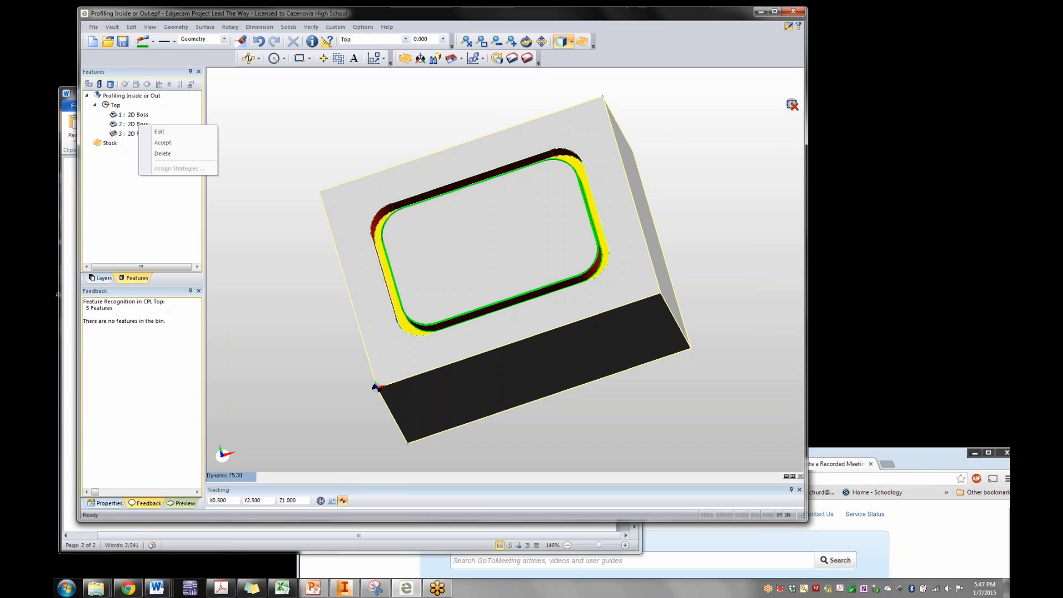
left_click(136, 124)
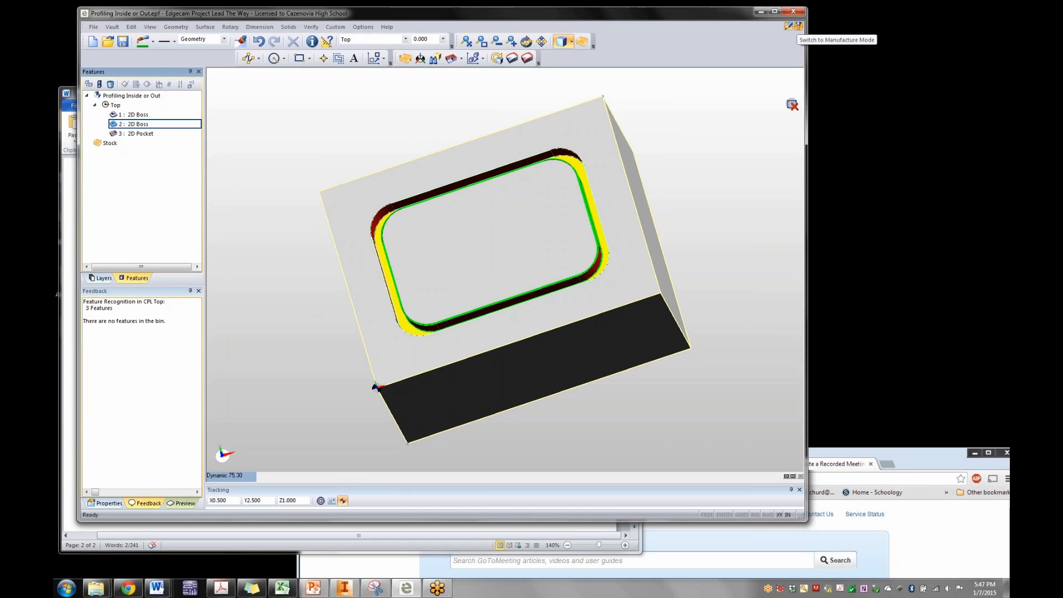
Switch to Manufacture Mode with a Mill sequence using the intellitek.mcp machine tool, Top initial CPL and Absolute datum
left_click(798, 26)
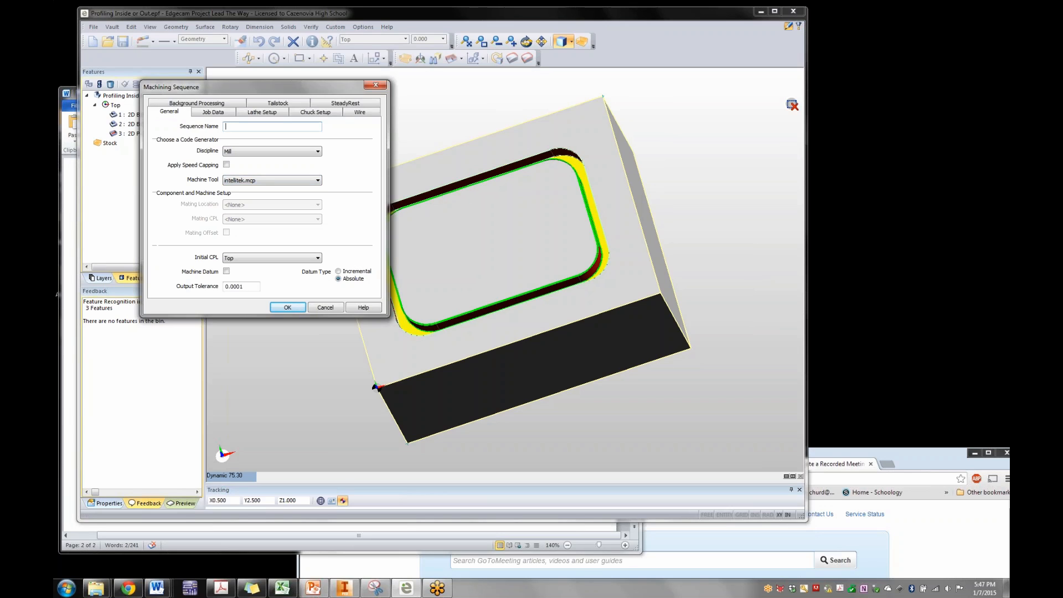
left_click_drag(249, 87, 214, 86)
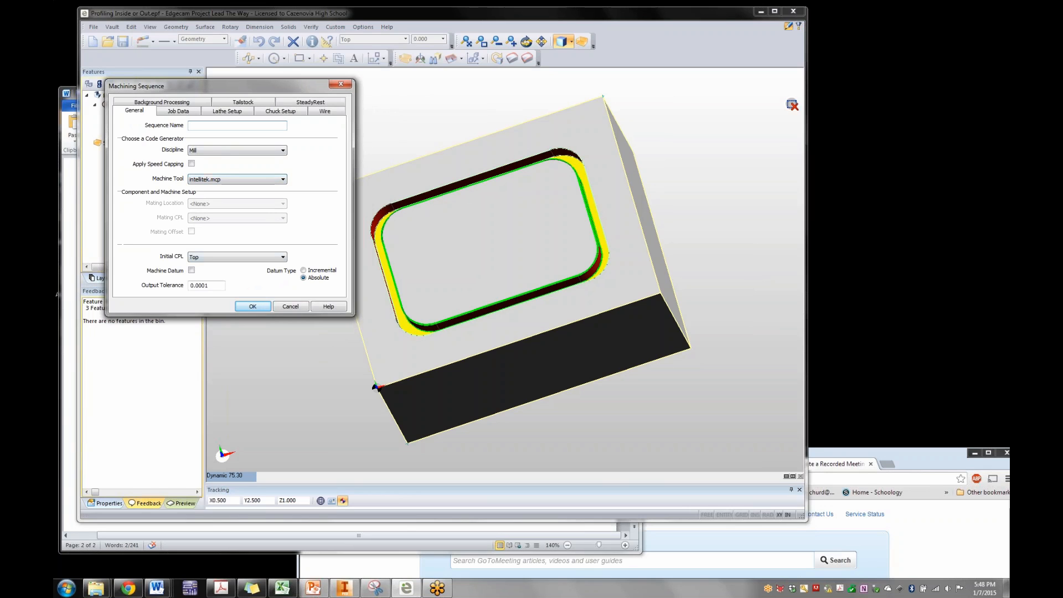
left_click(252, 306)
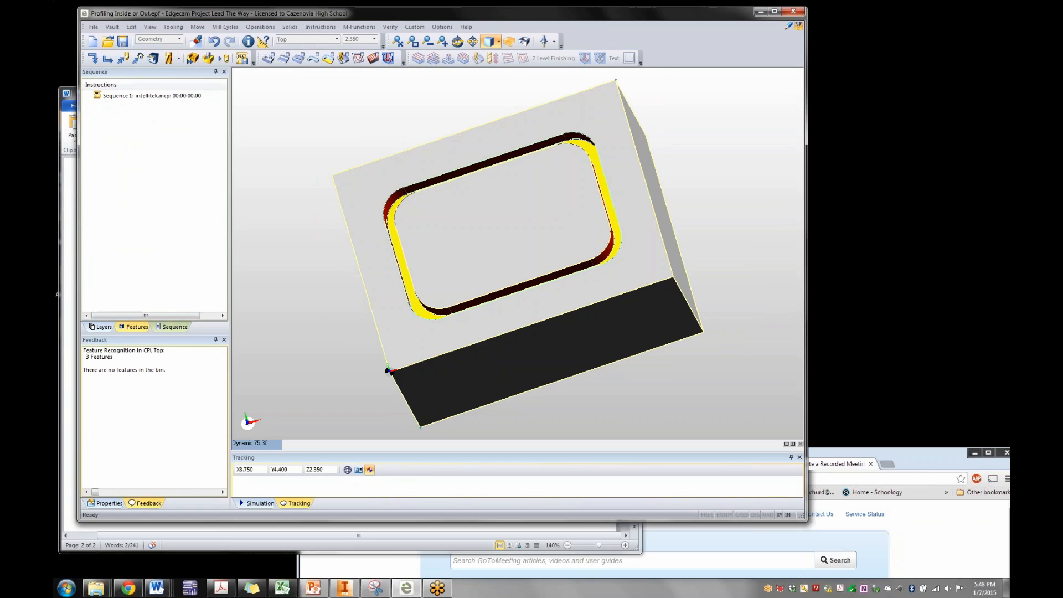
Create a climb Profiling operation on the second 2D Boss without boundary entities, using the CIM T02 1/8 Ball End tool
left_click(134, 327)
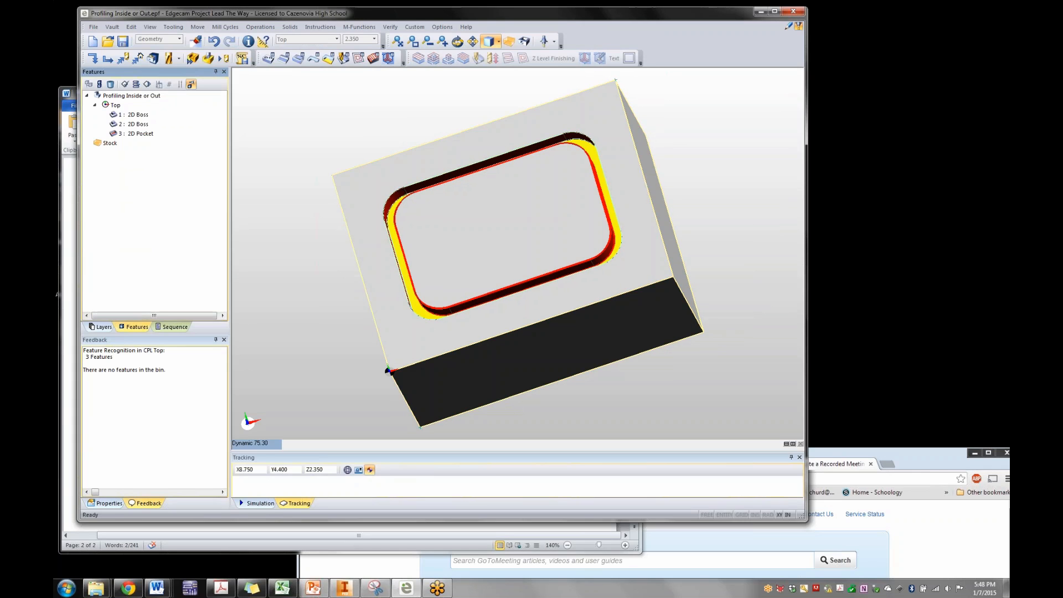
right_click(141, 125)
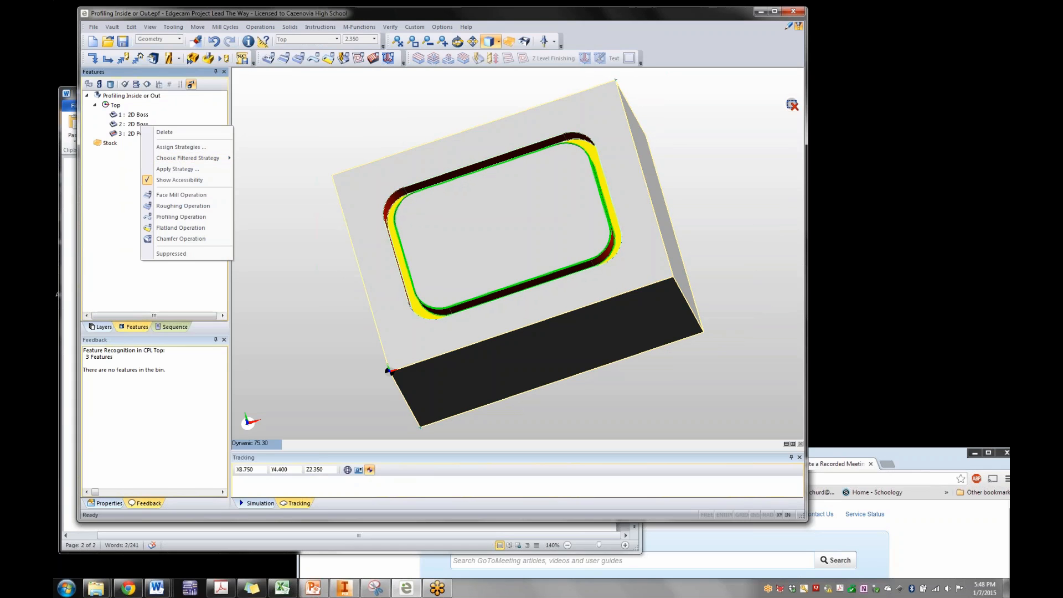
left_click(181, 217)
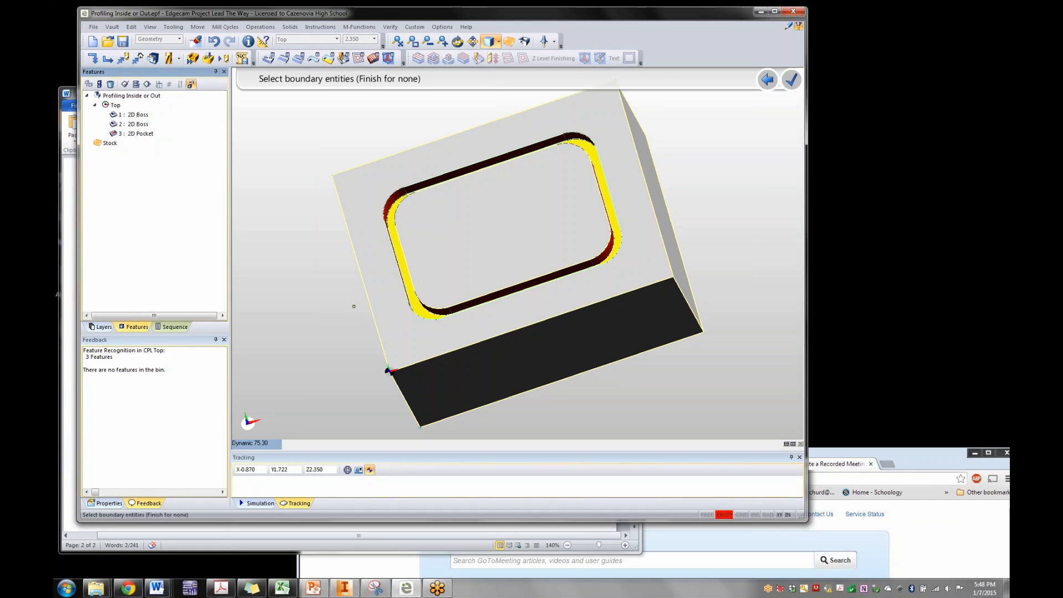
right_click(354, 306)
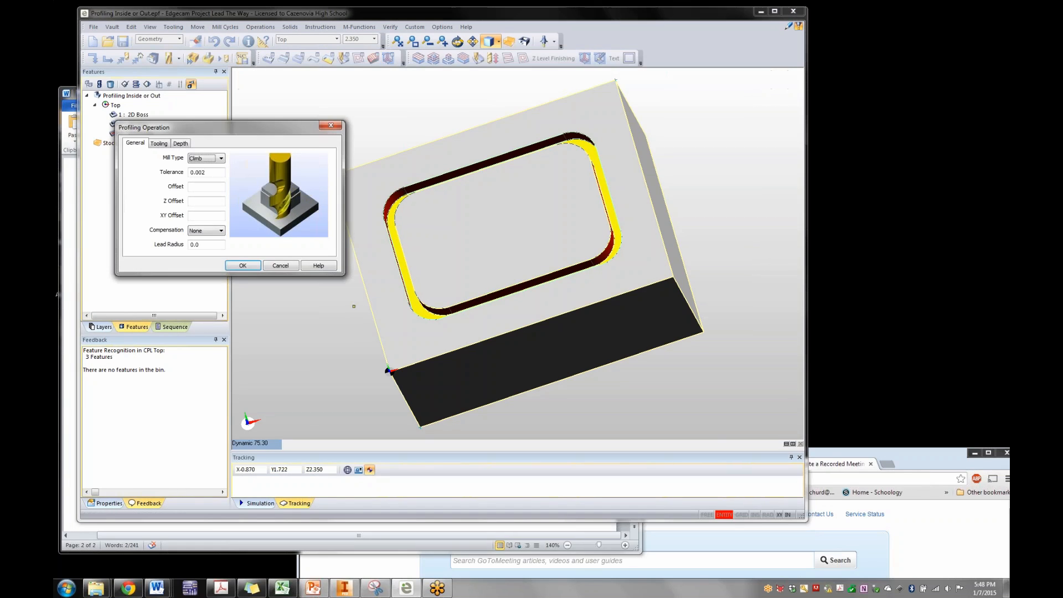
left_click(159, 143)
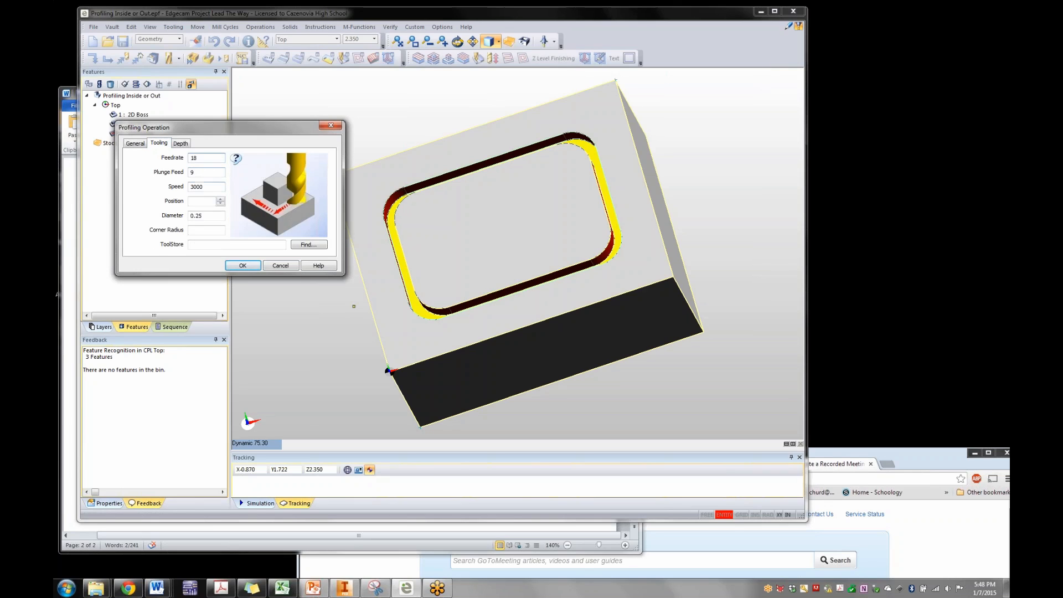
left_click(309, 245)
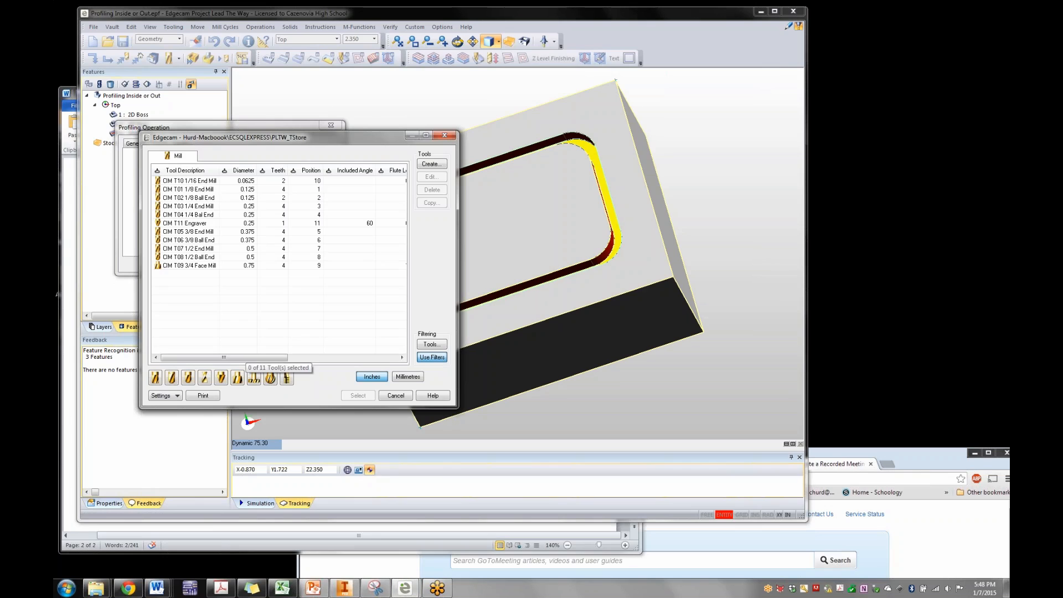
left_click(188, 189)
left_click(188, 198)
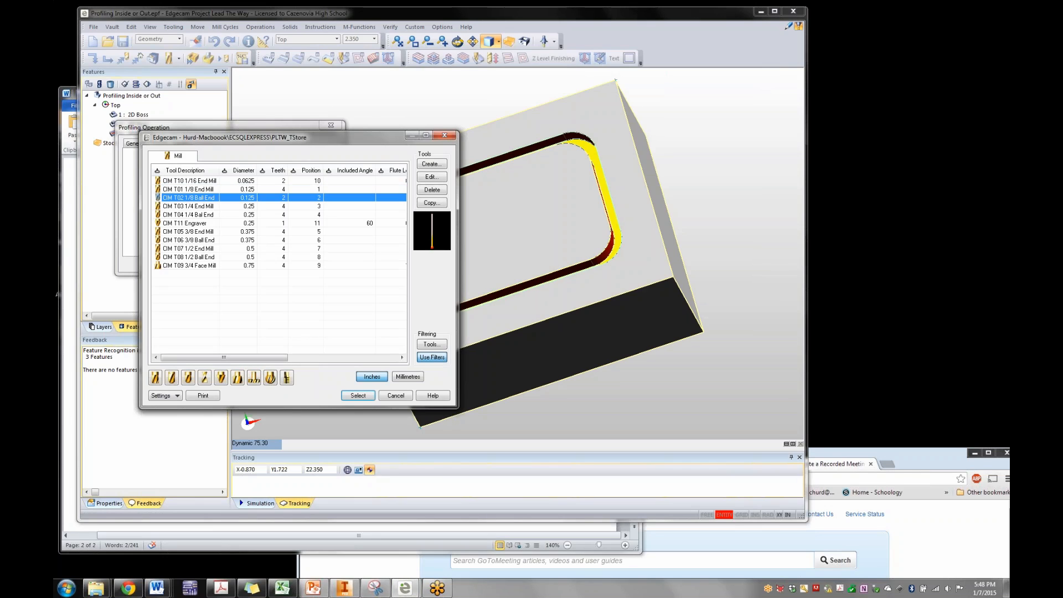
left_click(357, 395)
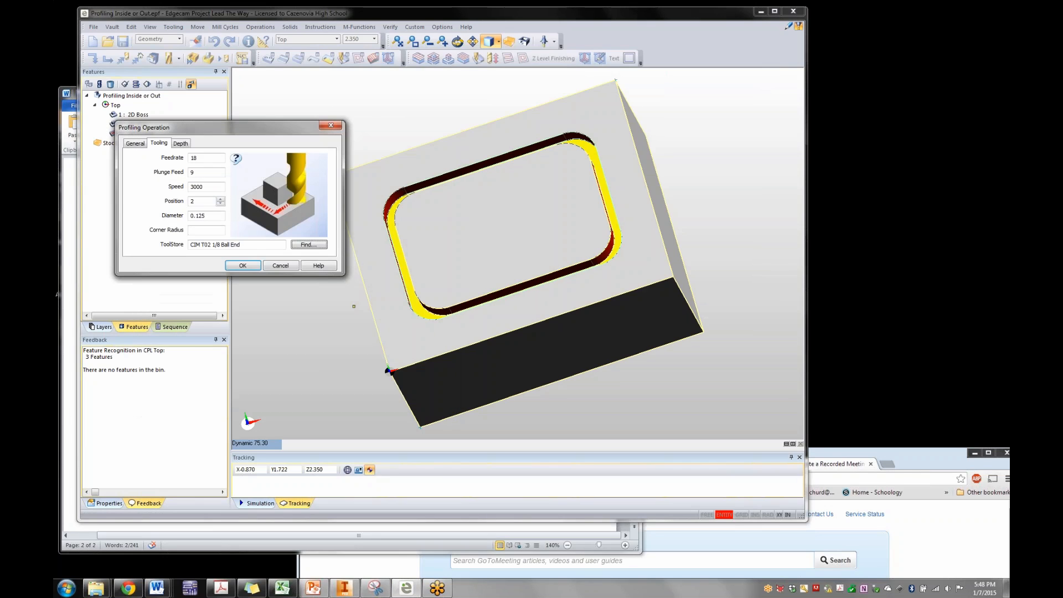
left_click(242, 265)
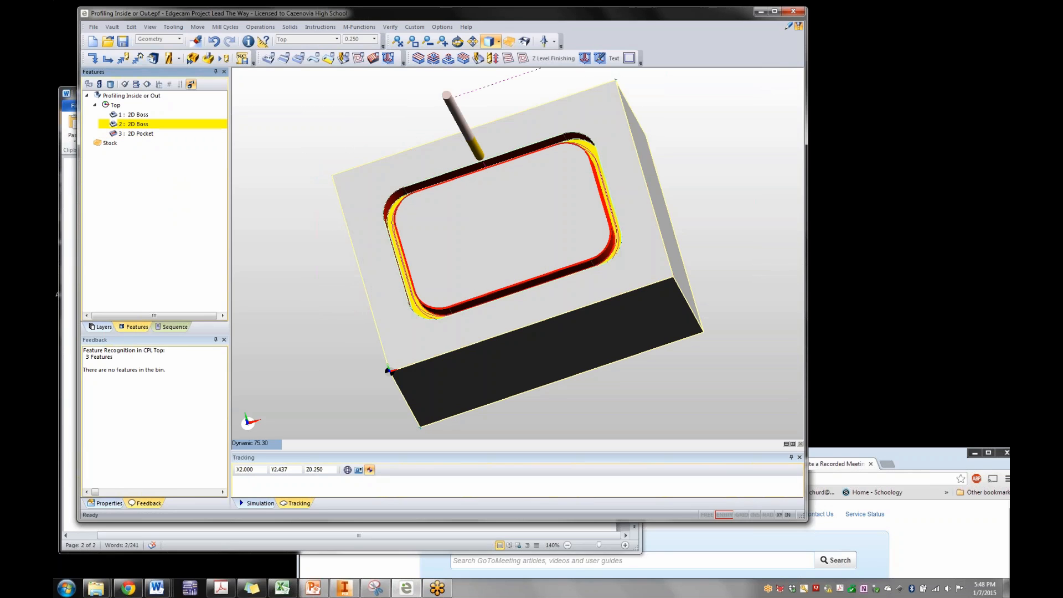
Simulate the profiling operation, examine the cut groove from another angle, and close the Simulator
mouse_move(607, 204)
middle_mouse_down()
mouse_move(614, 164)
mouse_move(588, 203)
mouse_move(612, 187)
mouse_move(616, 165)
mouse_move(601, 194)
middle_mouse_up()
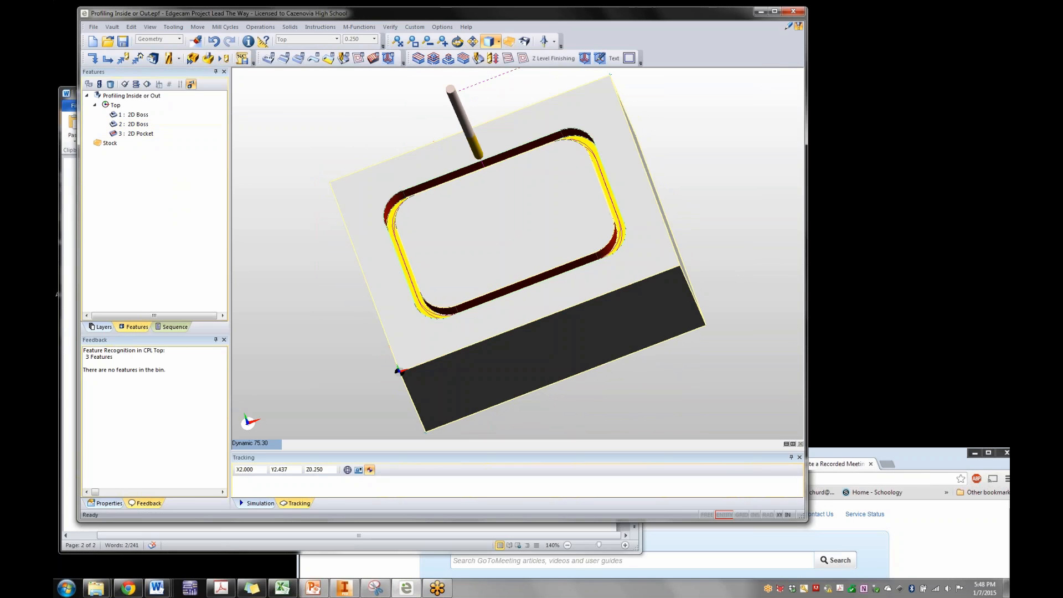
left_click(193, 57)
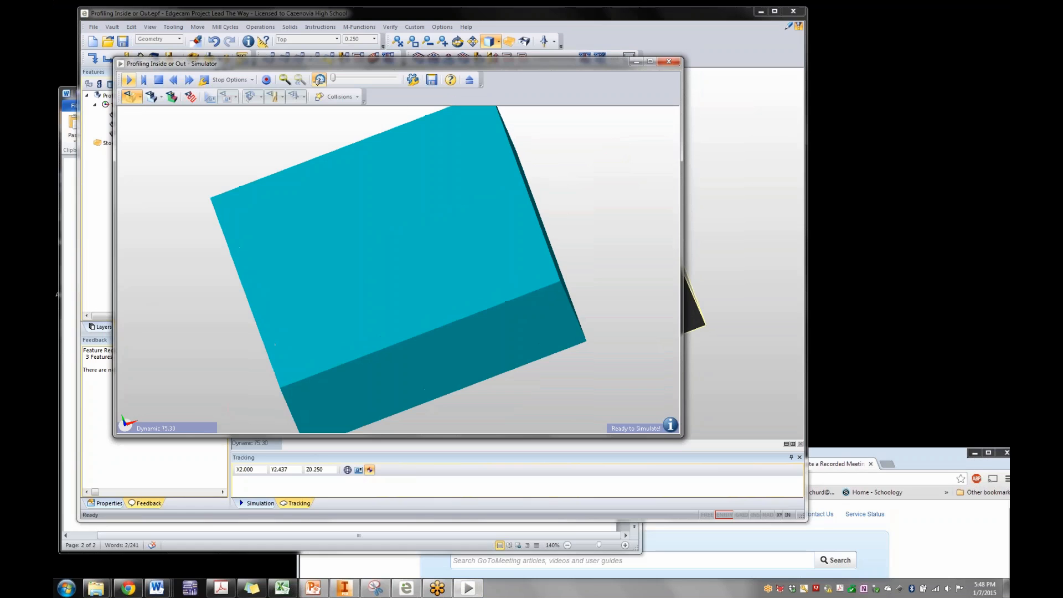
left_click(129, 79)
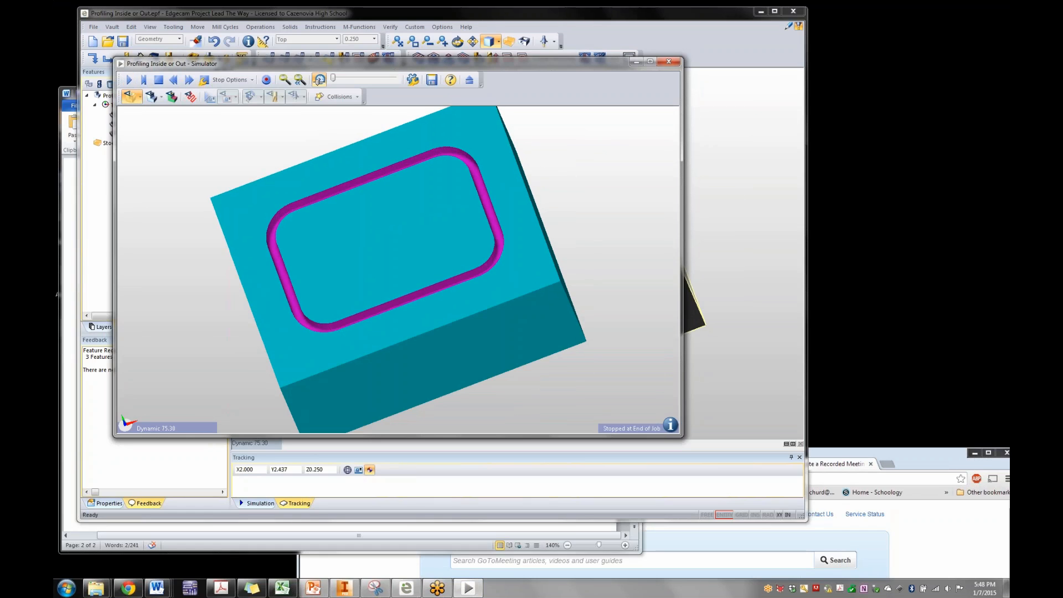
middle_click_drag(388, 254, 409, 243)
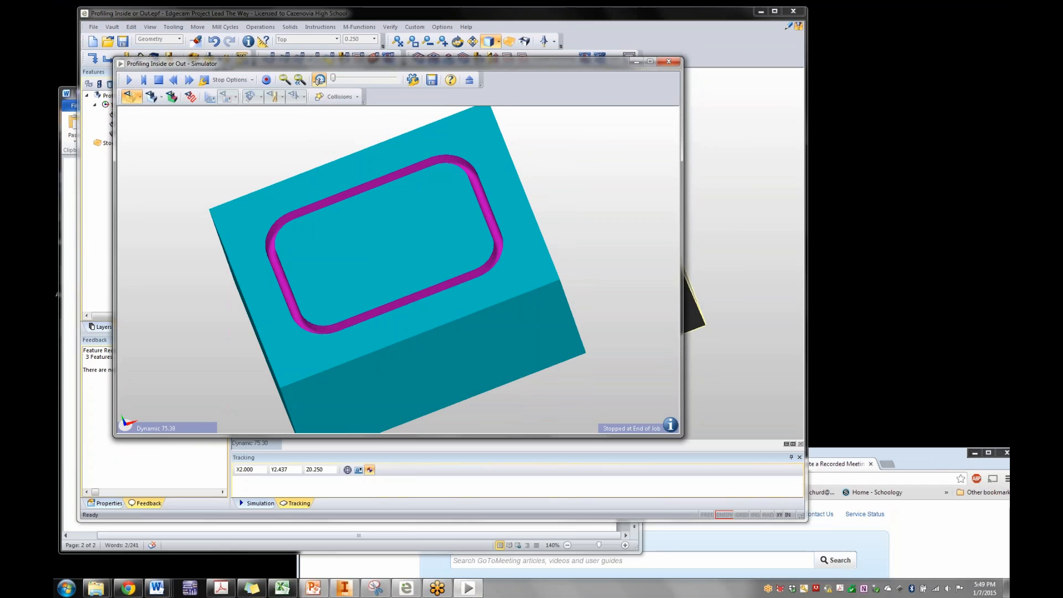
left_click(669, 62)
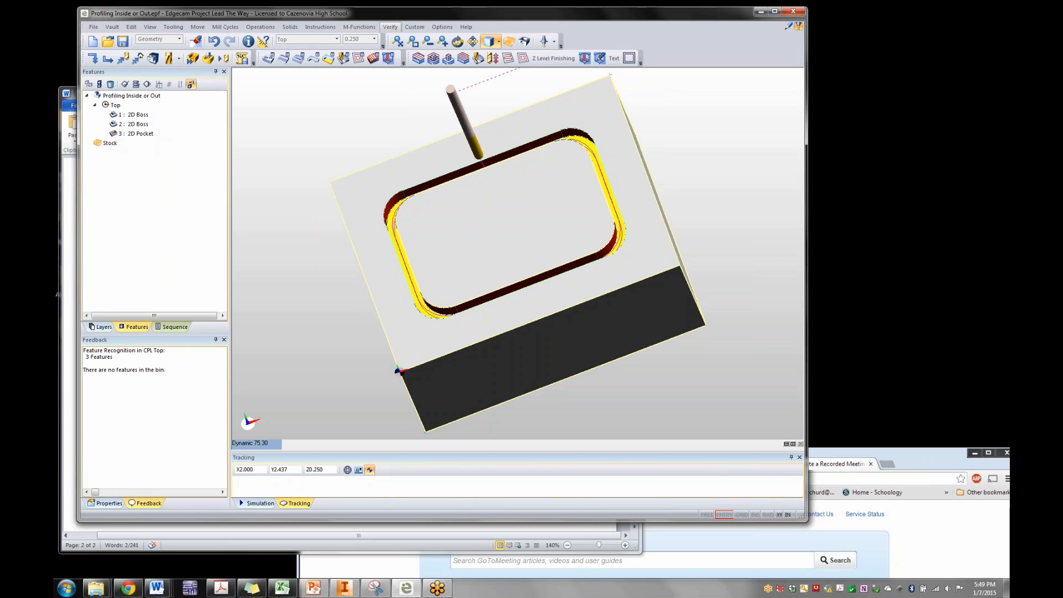
Simulate the profiling operation, compare the machined stock with the component from several angles, and close the Simulator
left_click(391, 26)
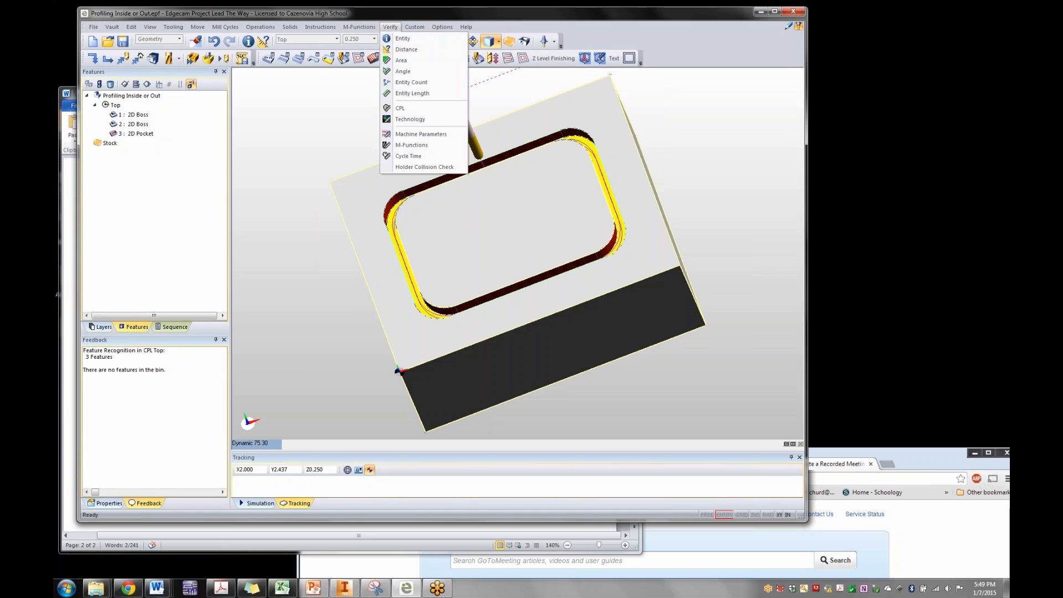
key("Escape")
left_click(193, 58)
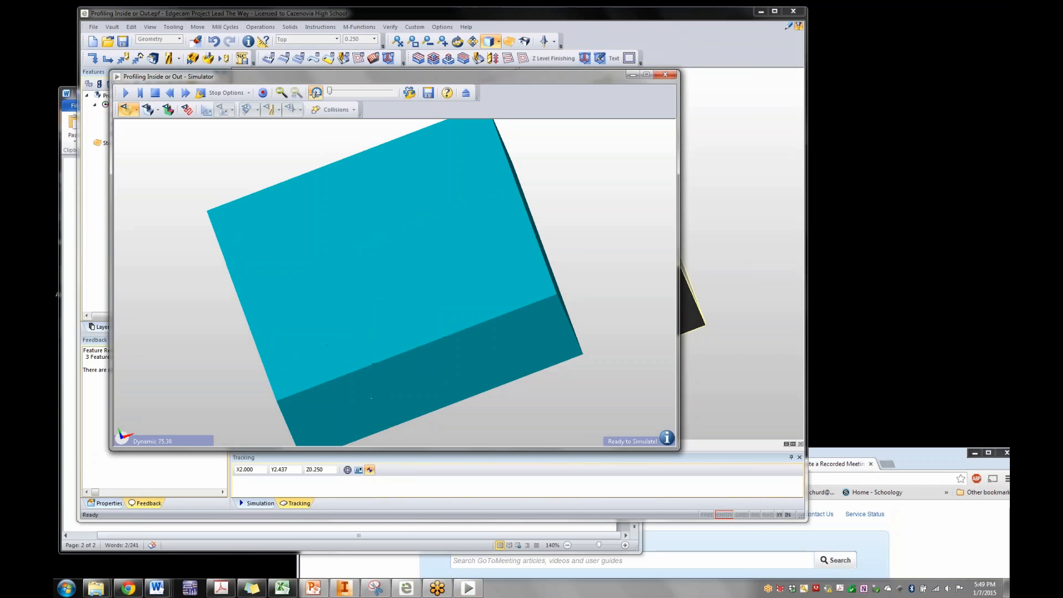
left_click(125, 93)
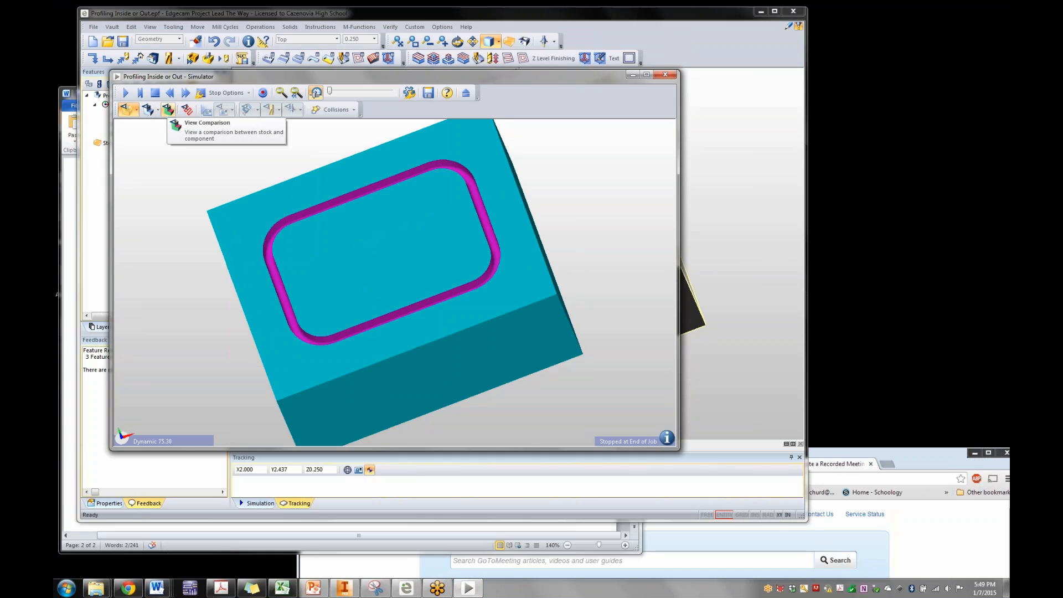
left_click(168, 110)
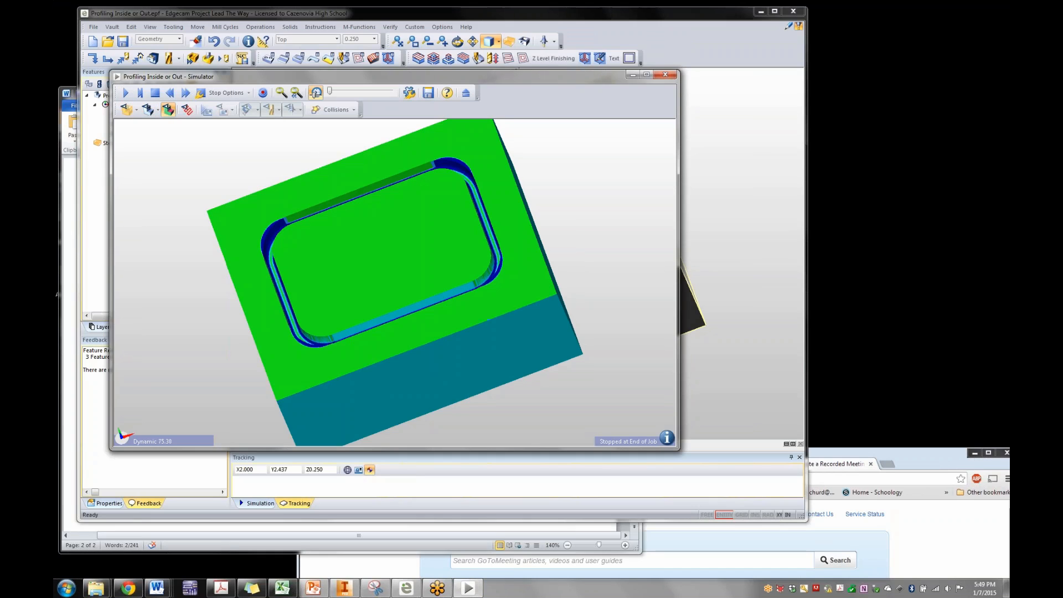
middle_click_drag(394, 277, 402, 243)
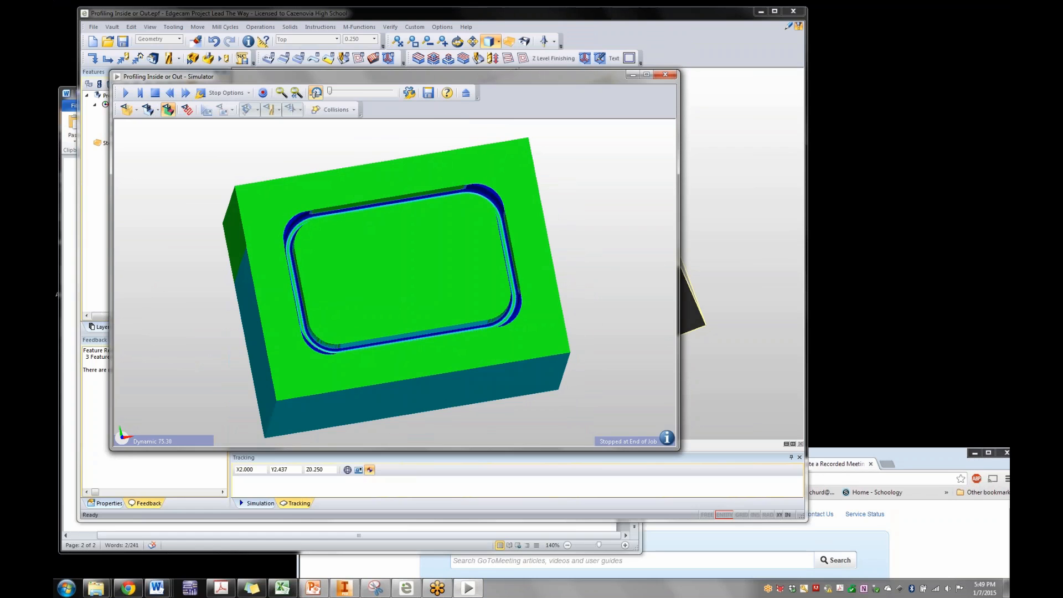
mouse_move(401, 244)
middle_mouse_down()
mouse_move(427, 232)
mouse_move(415, 233)
middle_mouse_up()
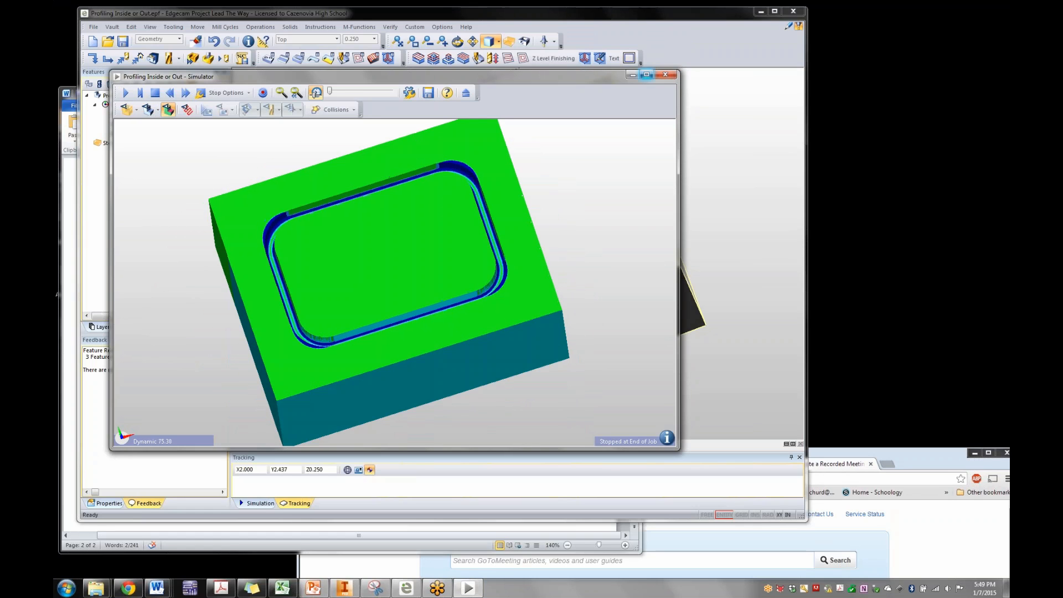
left_click(665, 74)
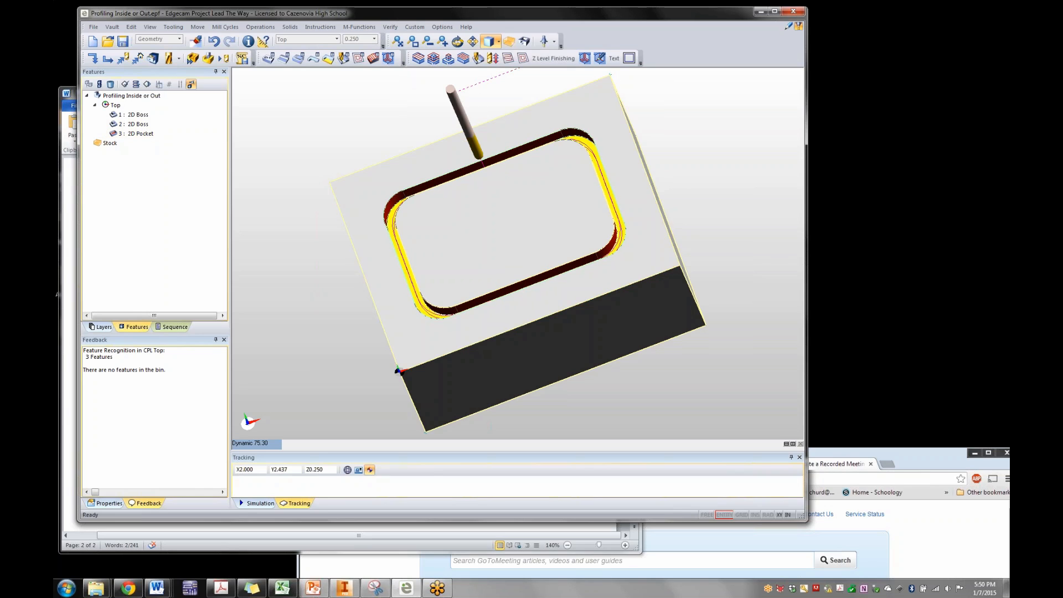
Edit the Profiling Operation to use the CIM T01 1/8 End Mill, showing all end mills unfiltered in the tool store
left_click(173, 327)
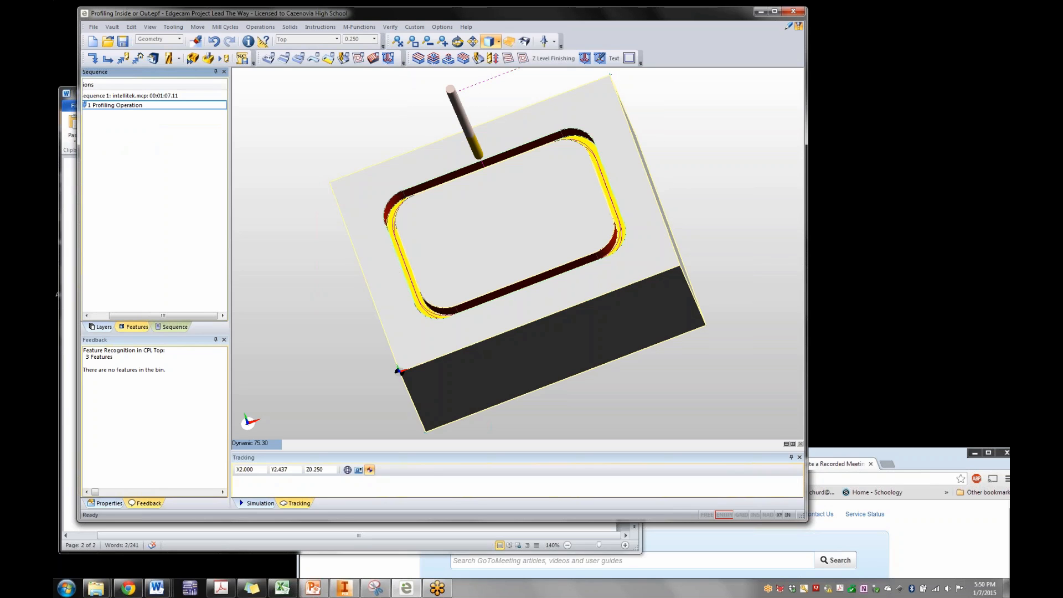
right_click(134, 105)
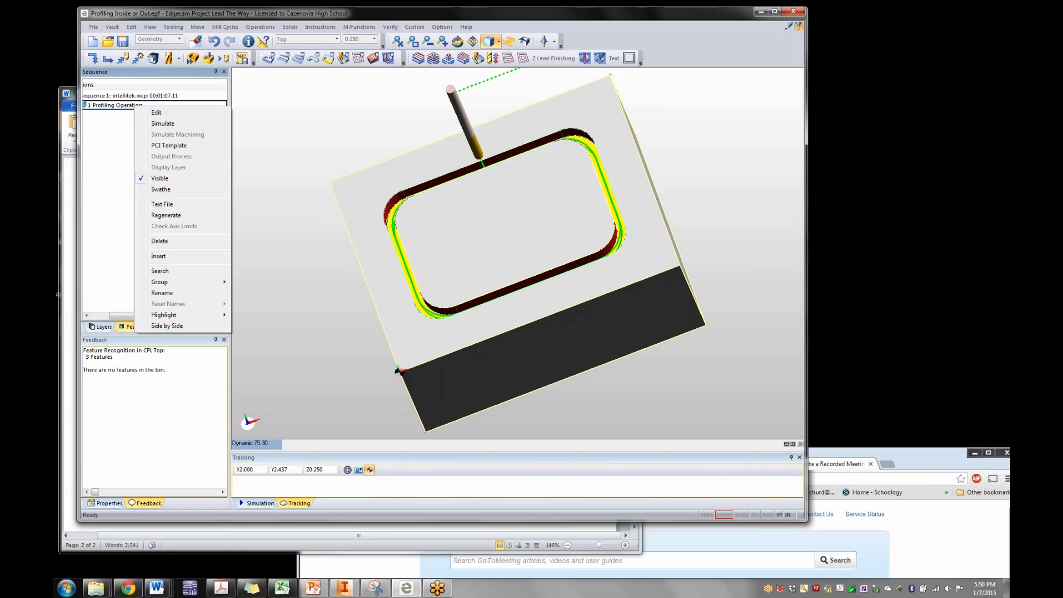
left_click(156, 112)
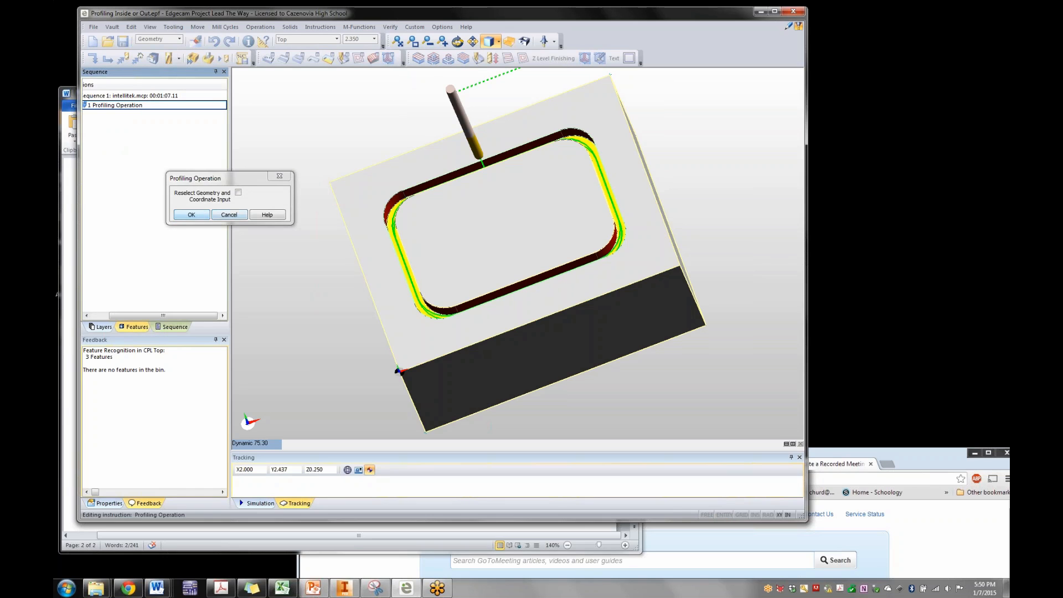
key("Return")
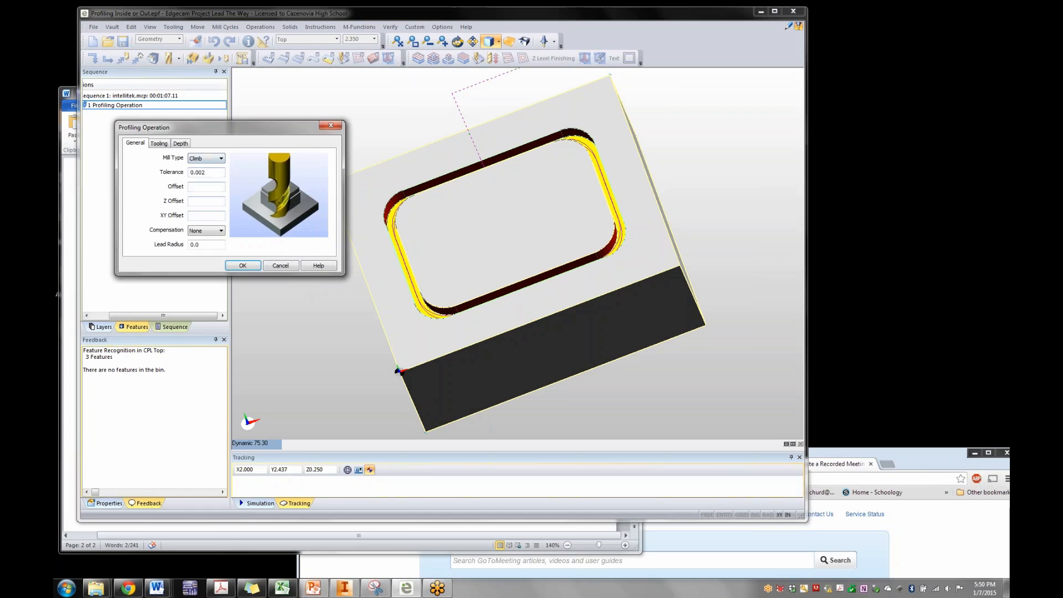
left_click(159, 143)
left_click(309, 244)
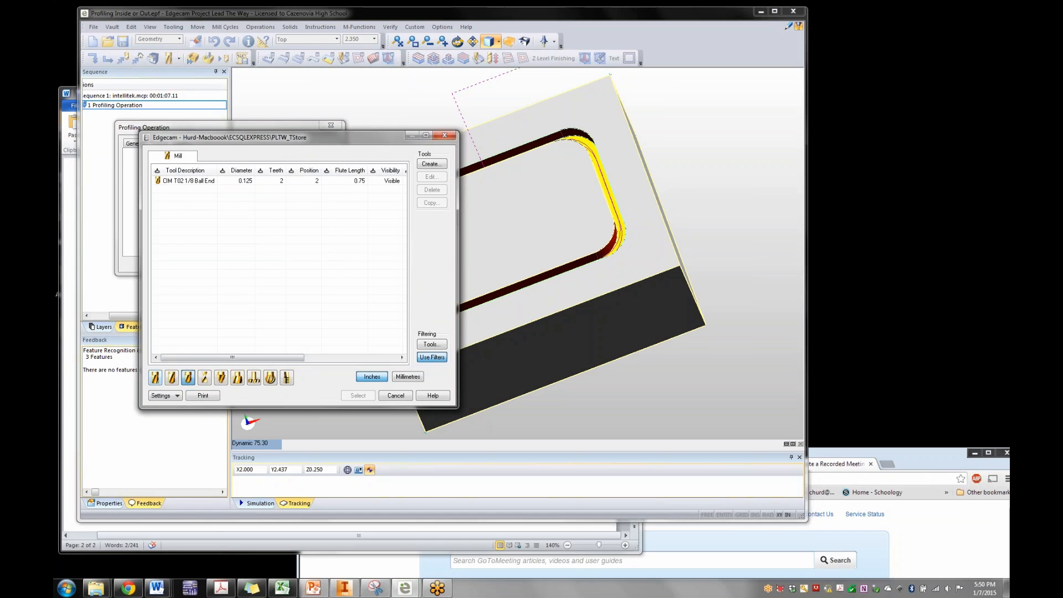
left_click(155, 378)
left_click(432, 357)
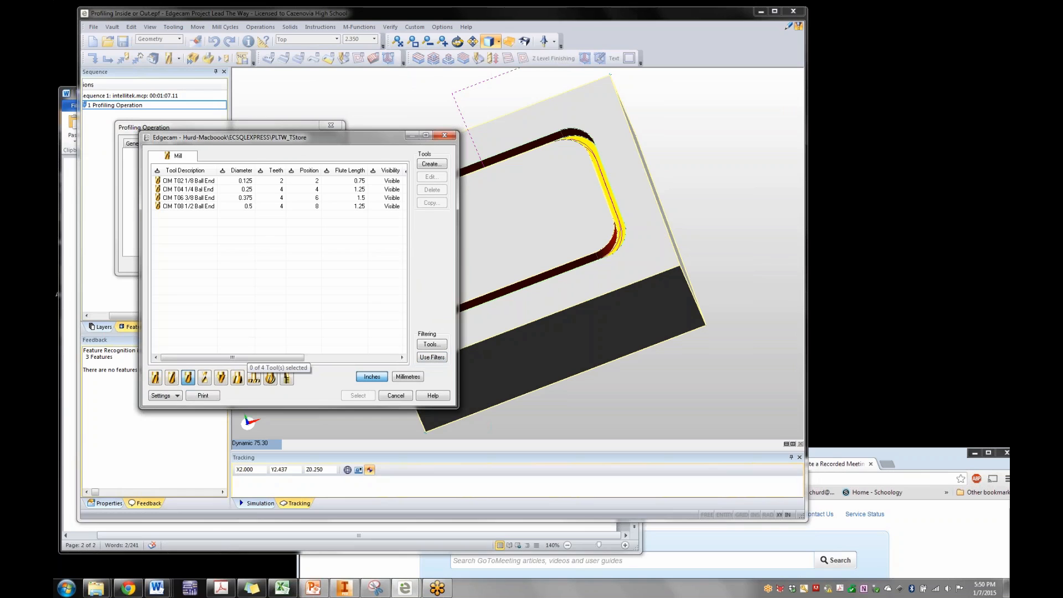
left_click(156, 377)
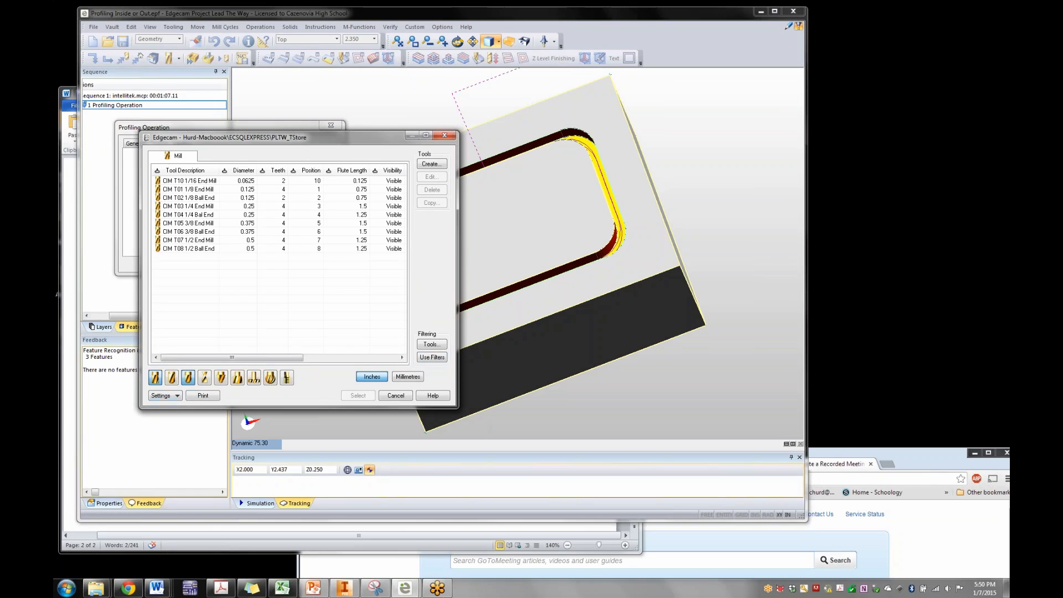
left_click(188, 189)
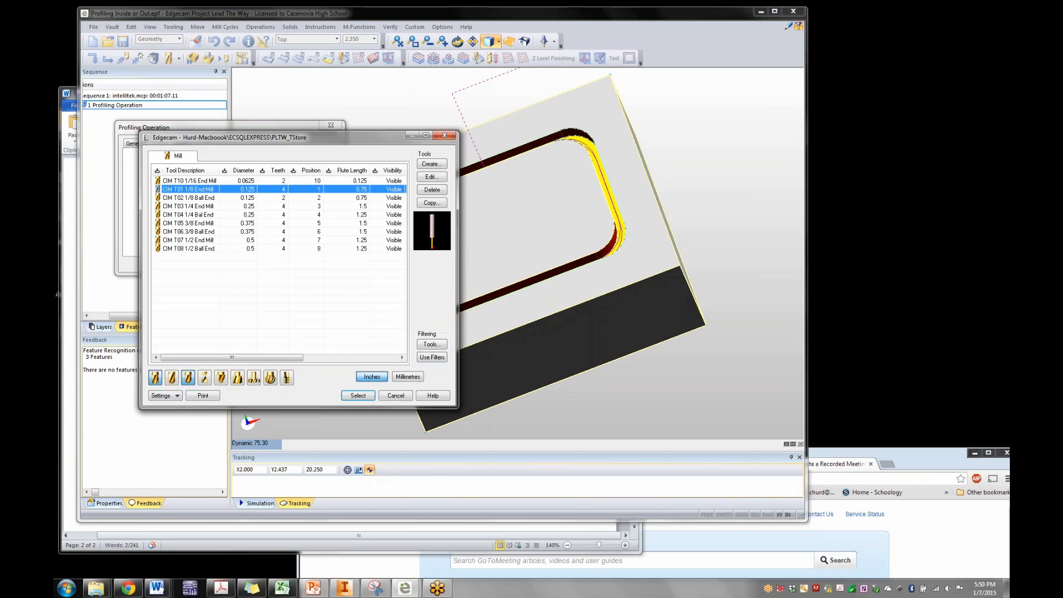
left_click(358, 395)
left_click(243, 266)
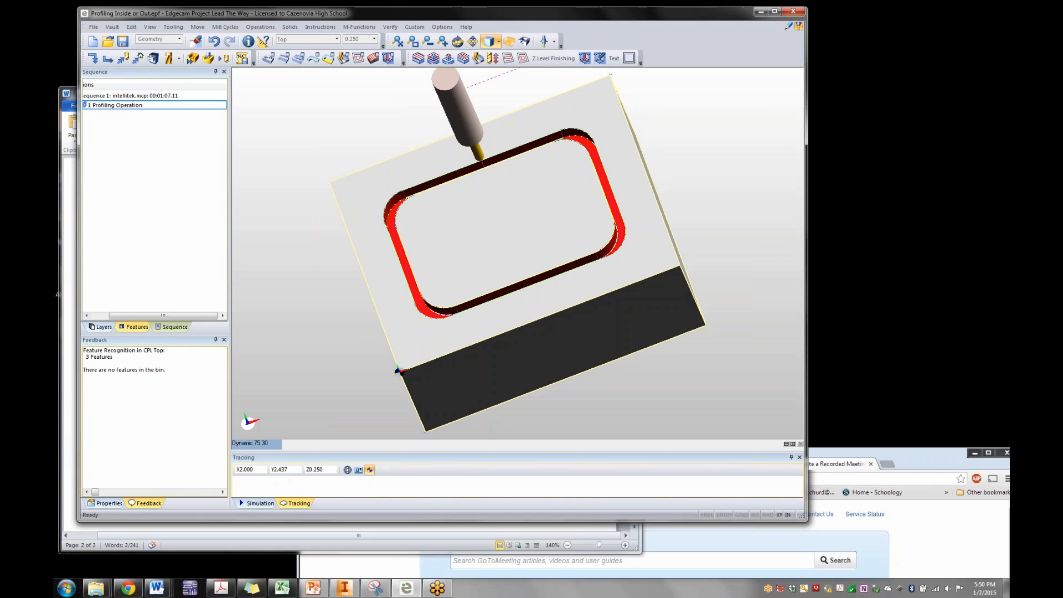
middle_click_drag(546, 348, 607, 312)
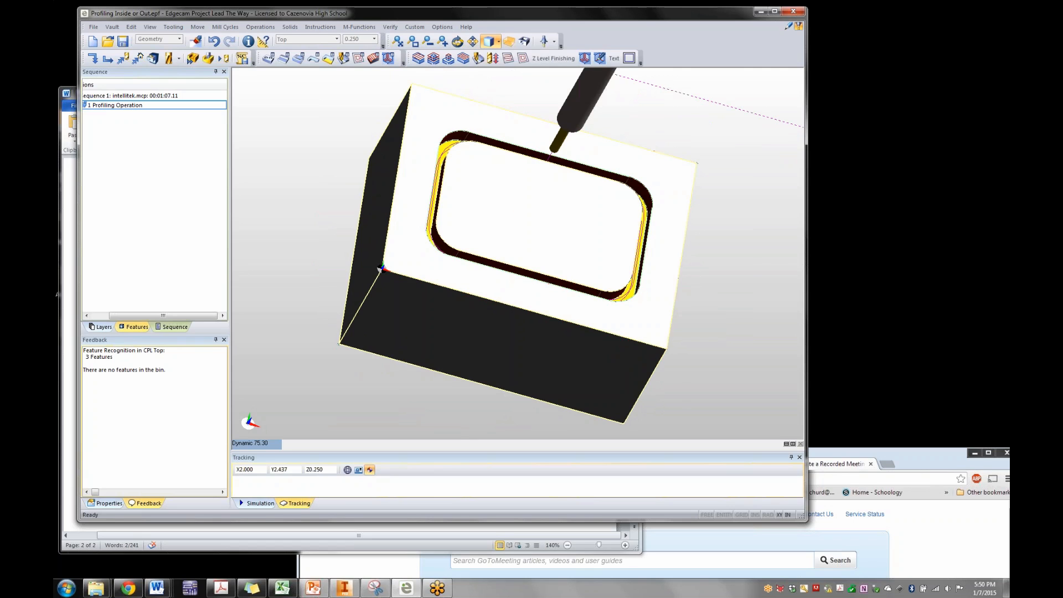
Load Incorrect CPL.ipt from the CAM Tutorial Files folder into Edgecam, discarding the changes to Profiling Inside or Out.epf
left_click_drag(443, 13, 437, 50)
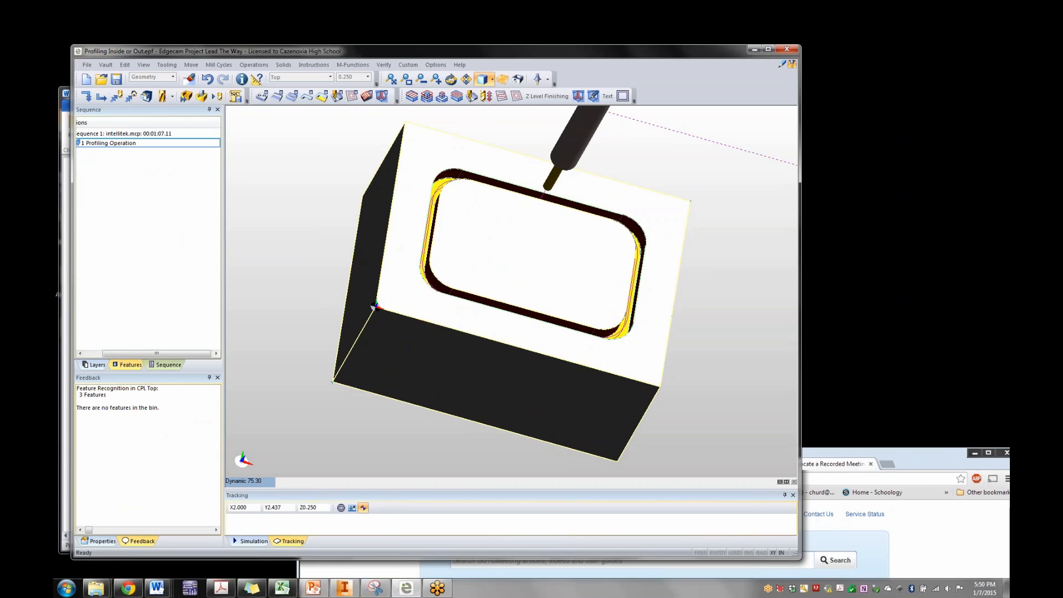
left_click_drag(383, 52, 660, 40)
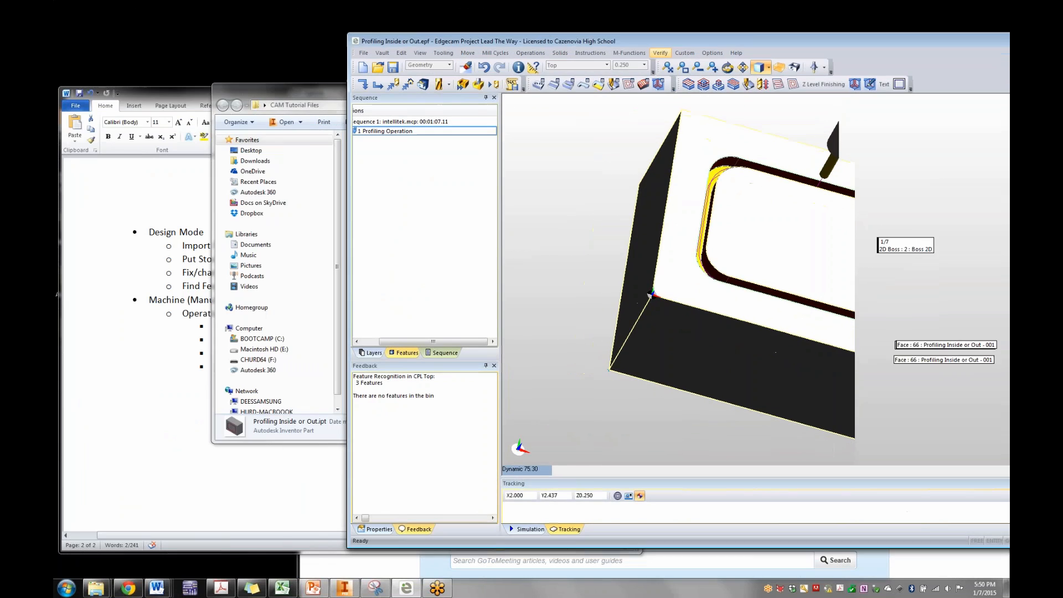
left_click_drag(302, 91, 153, 65)
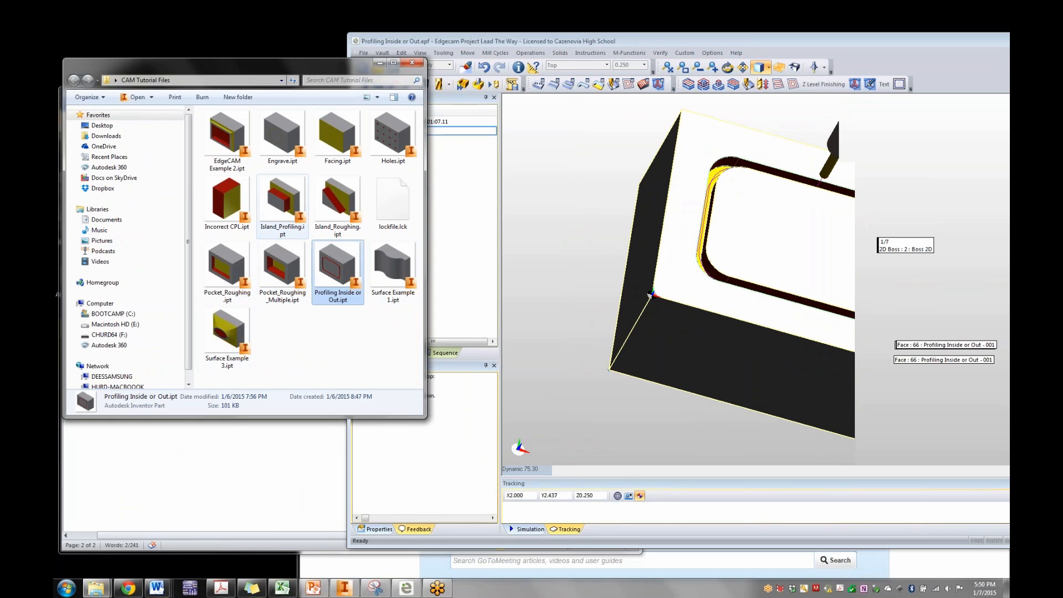
left_click_drag(227, 201, 531, 227)
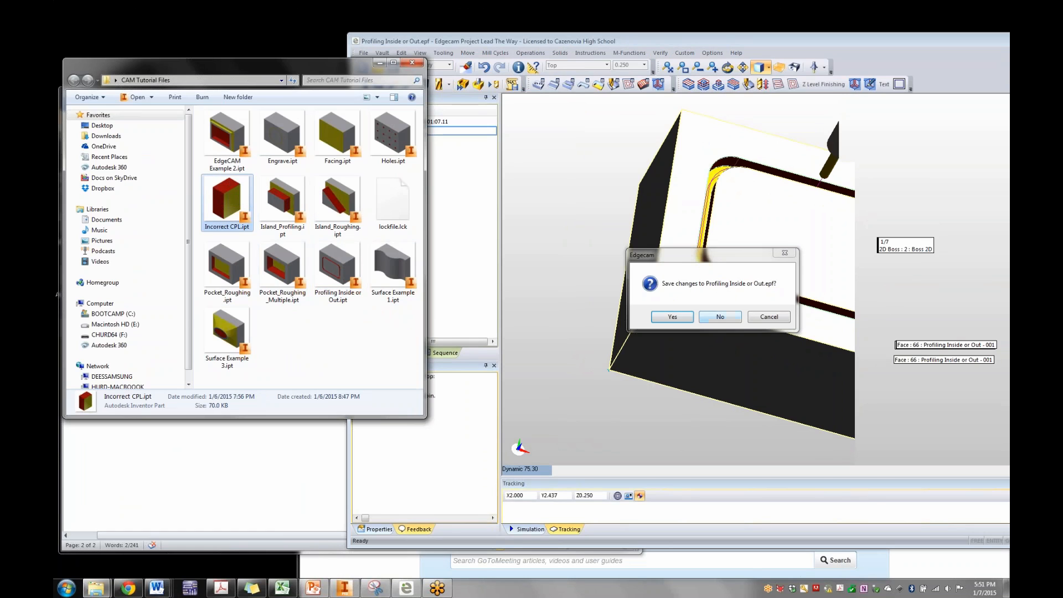
left_click(720, 316)
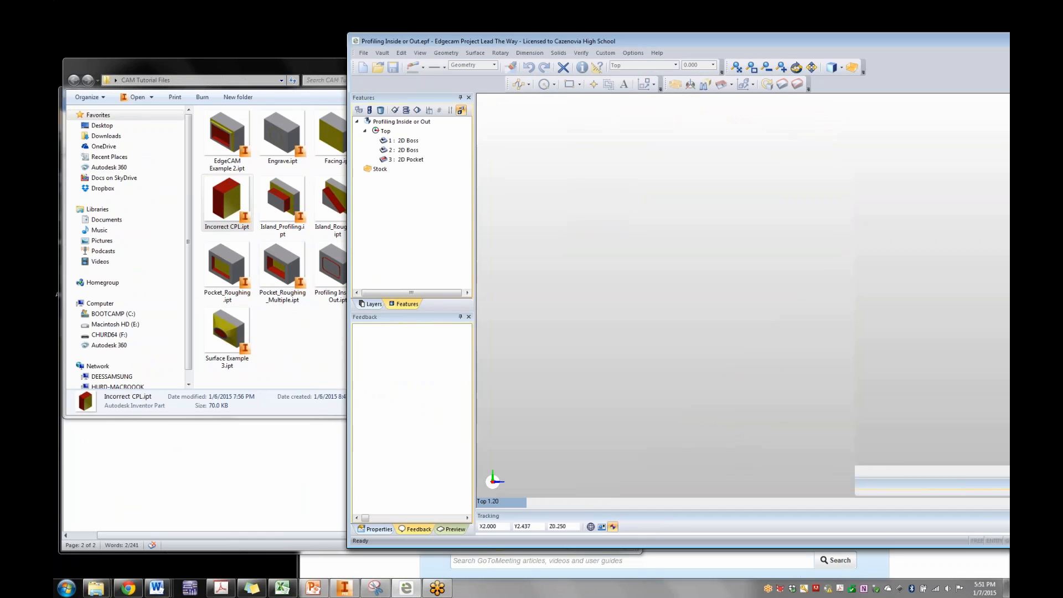
left_click_drag(714, 41, 471, 12)
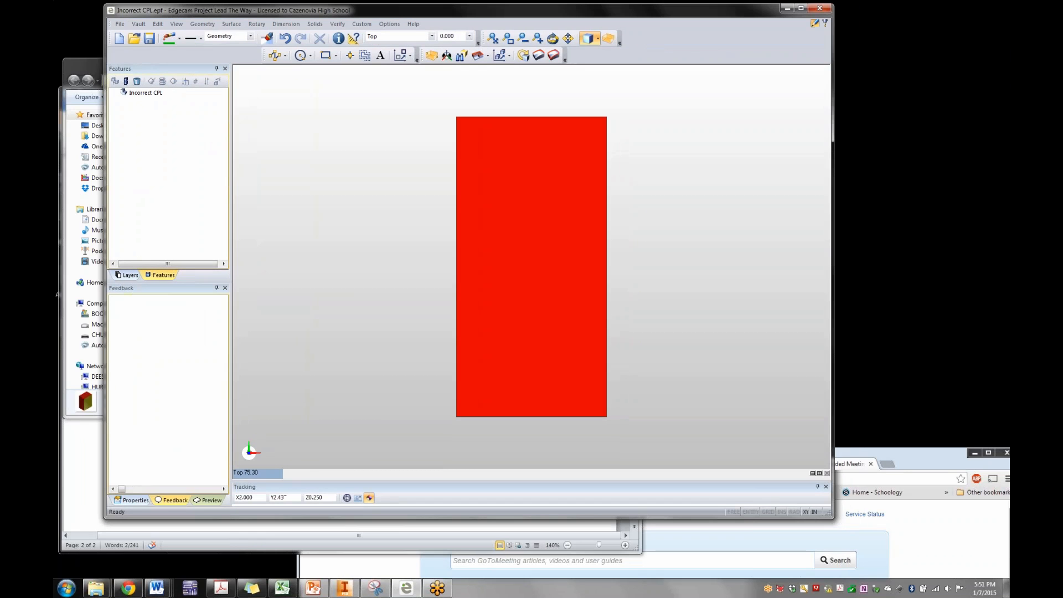
Add automatic box stock with zero offsets around the Incorrect CPL part
middle_click_drag(542, 249, 529, 242)
middle_click_drag(564, 368, 477, 291)
middle_click_drag(573, 377, 586, 264)
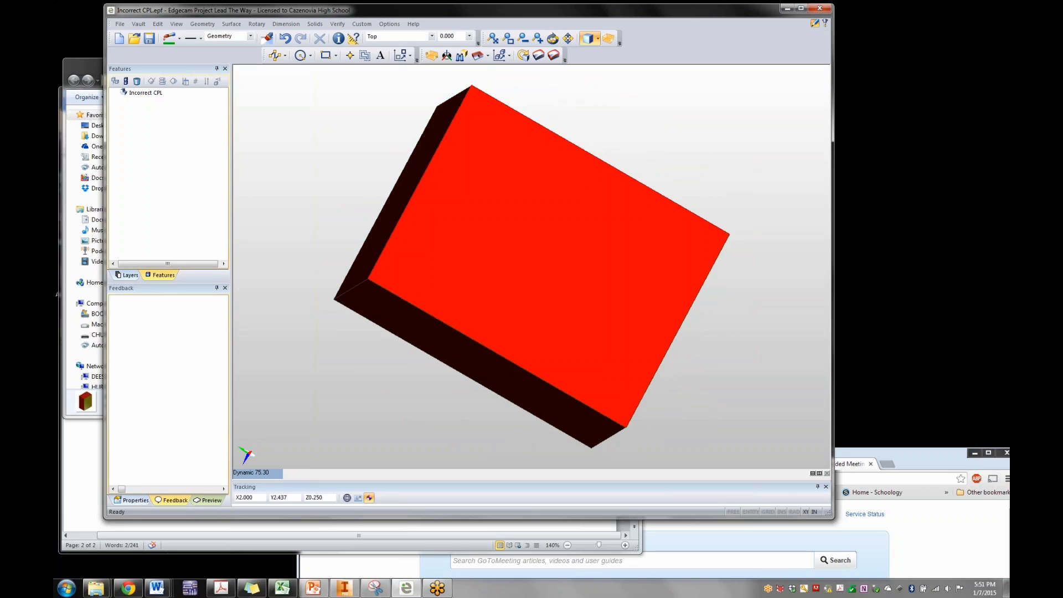
middle_click_drag(532, 207, 565, 288)
middle_click_drag(531, 222, 581, 266)
middle_click_drag(632, 237, 701, 213)
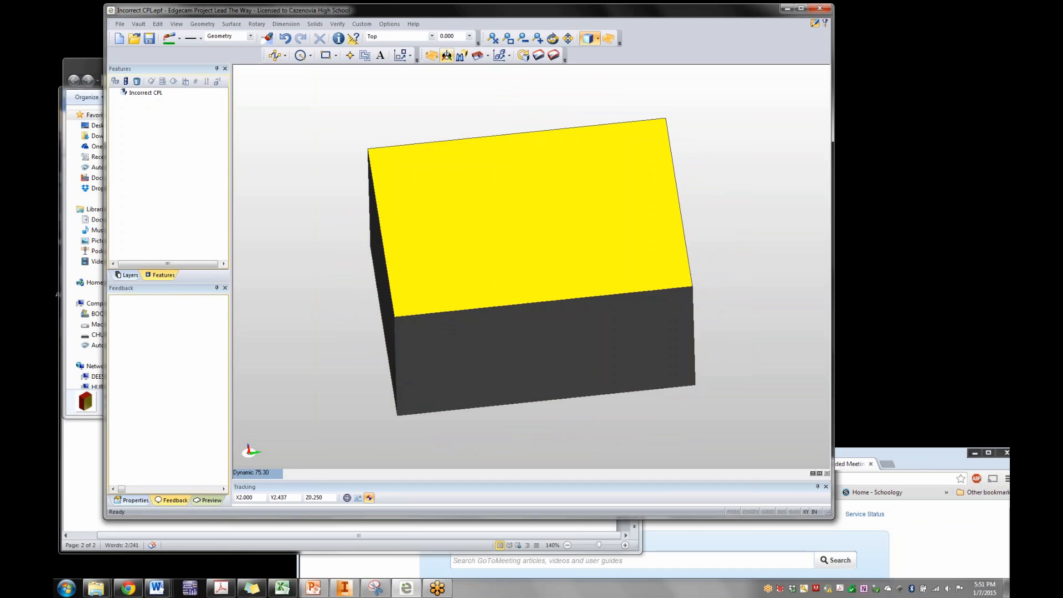
left_click(432, 55)
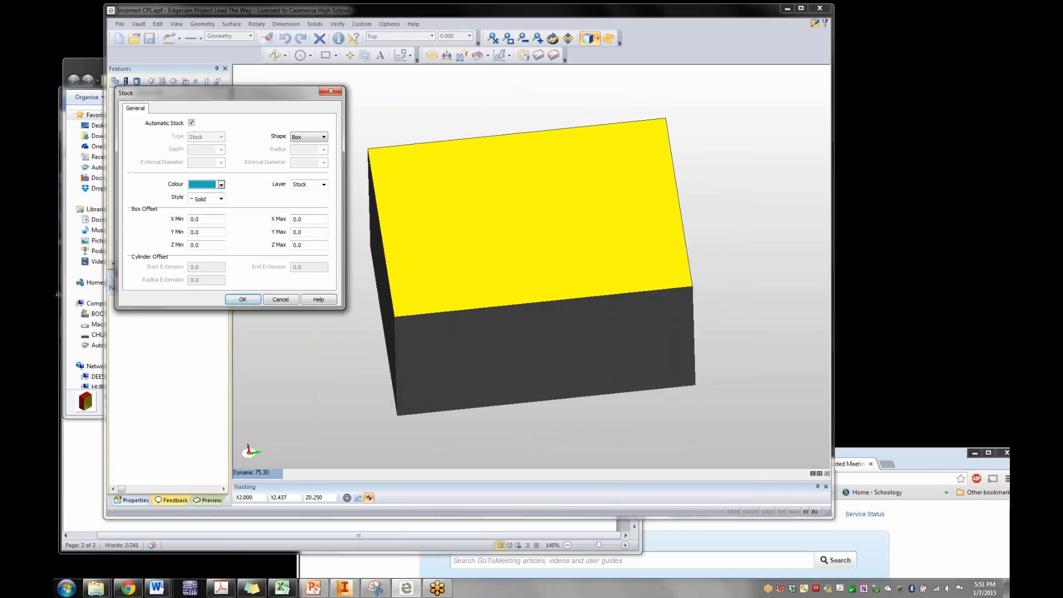
left_click(243, 297)
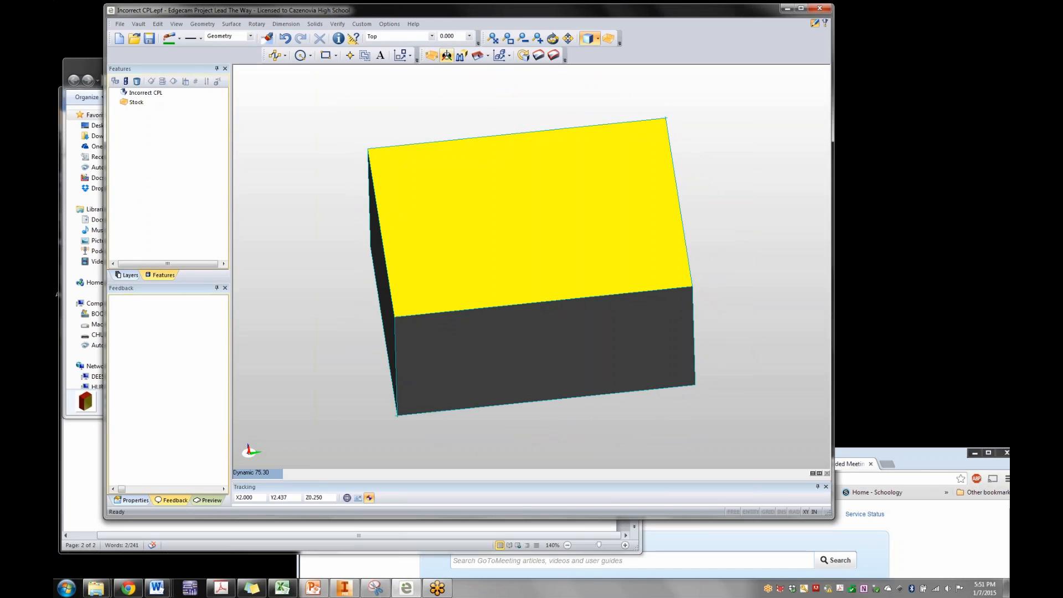
Set up a new CPL named NEW with Origin enabled, work plane MILL(XY) and the plane defined Through 3 Points
left_click(447, 55)
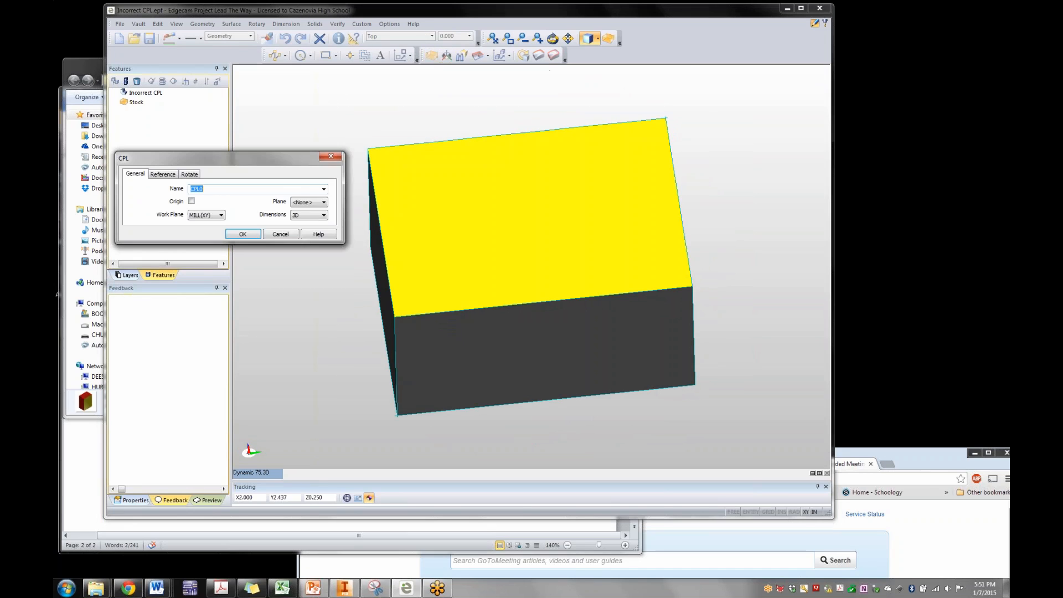
type("NEW")
left_click(192, 201)
left_click(322, 202)
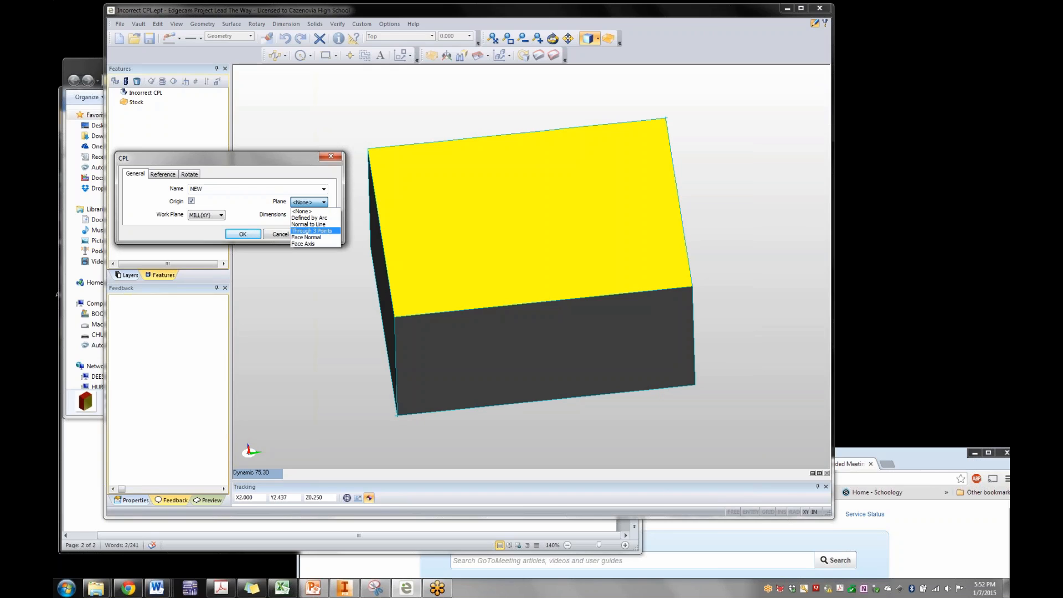
left_click(318, 230)
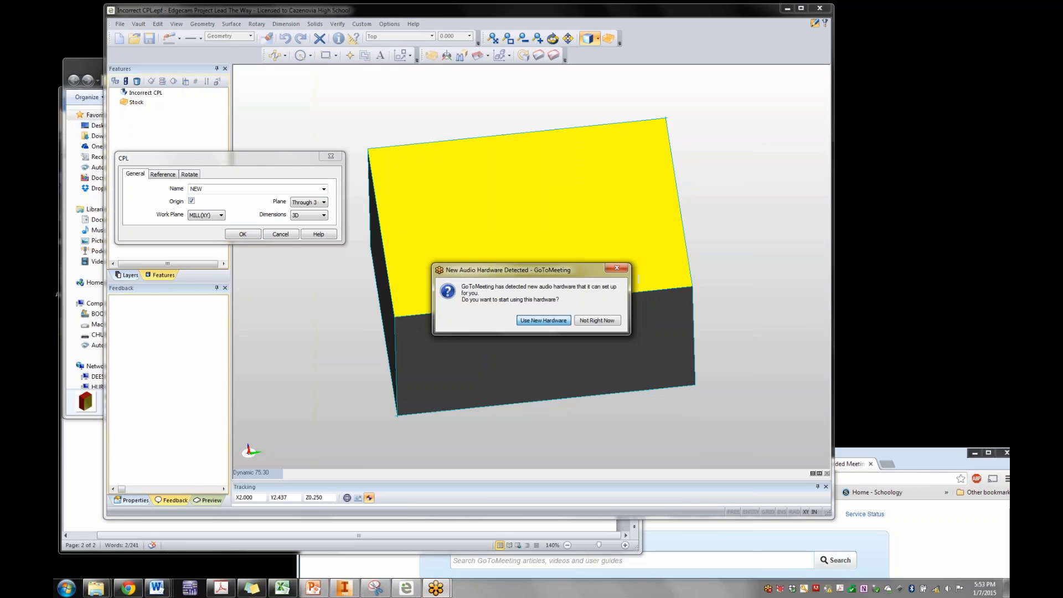
key("Return")
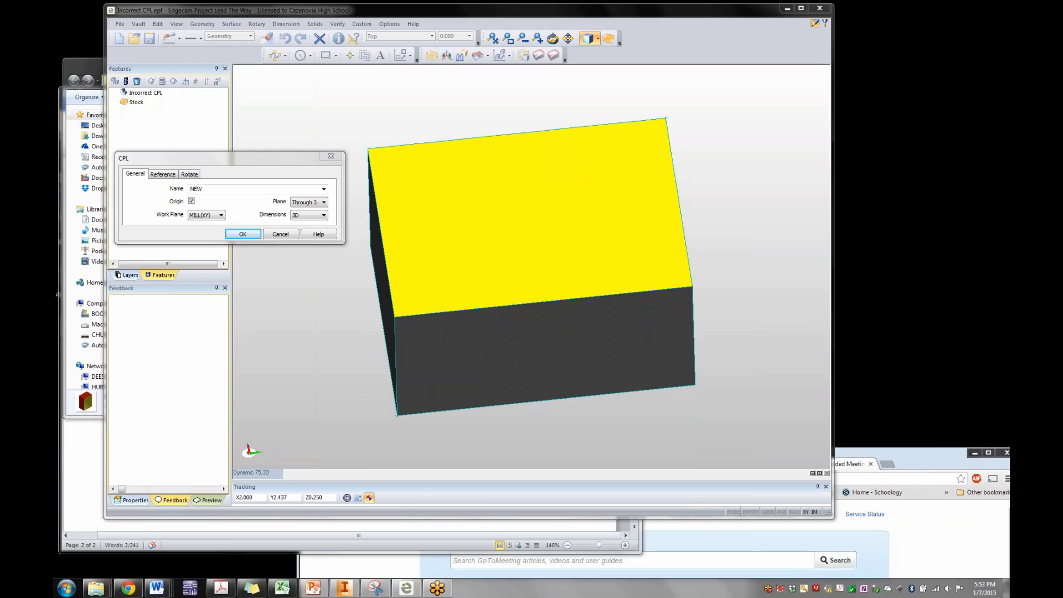
left_click_drag(229, 158, 255, 64)
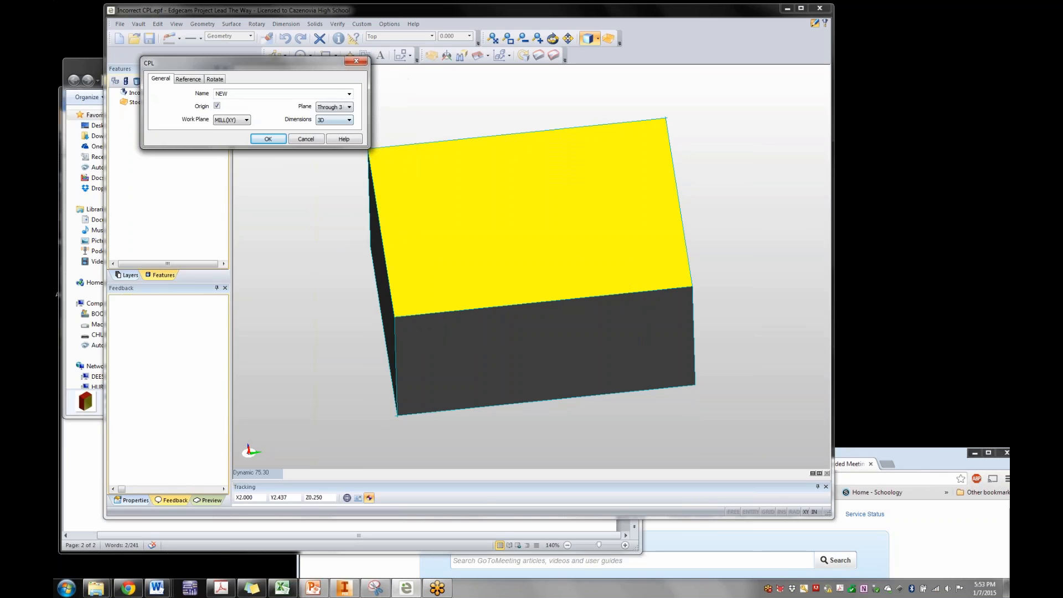
left_click(335, 106)
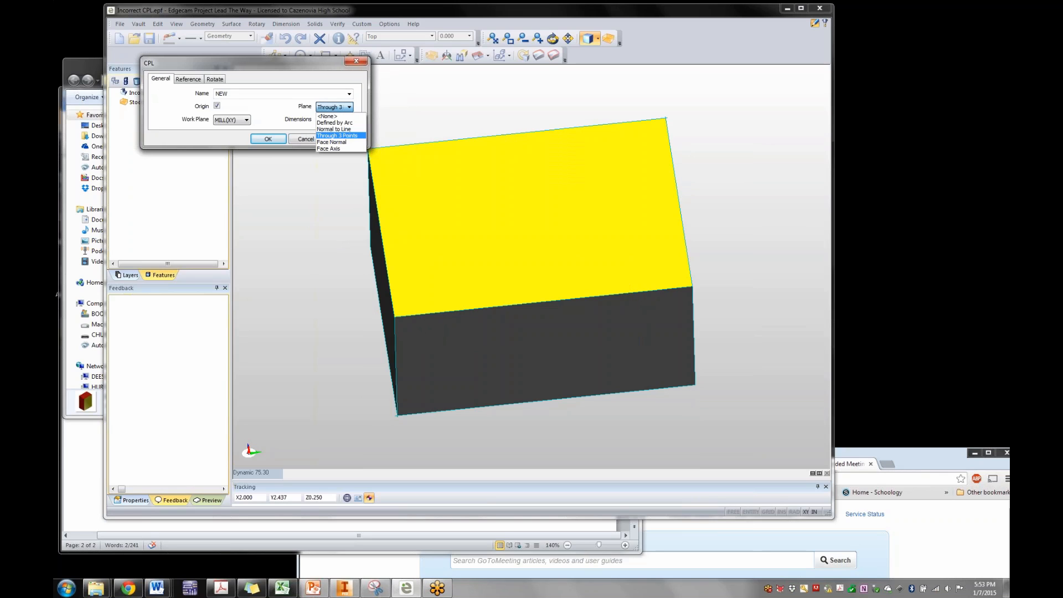
left_click(336, 135)
left_click_drag(255, 63, 213, 48)
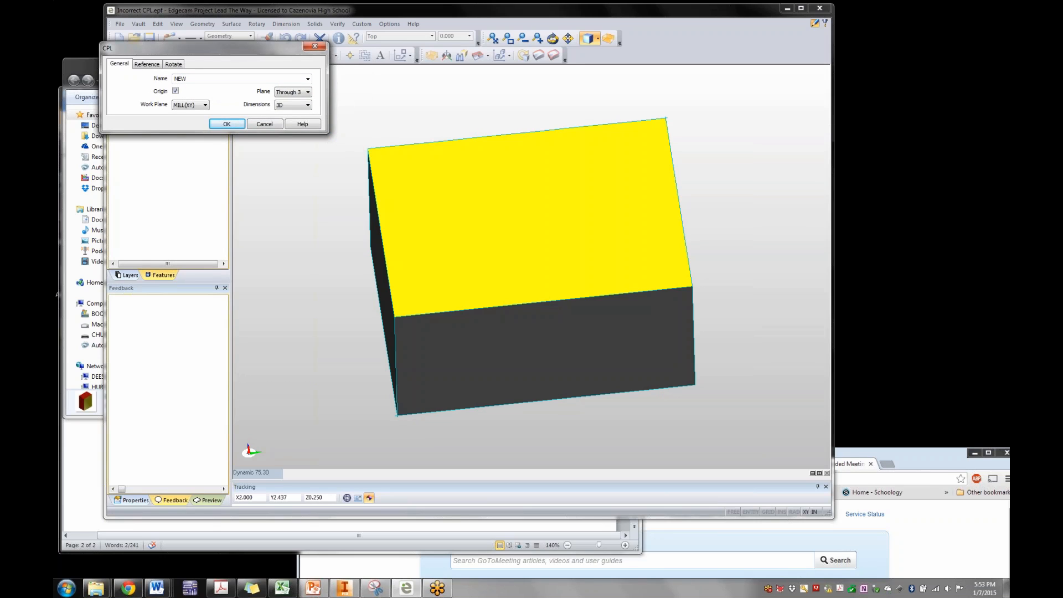
left_click(227, 124)
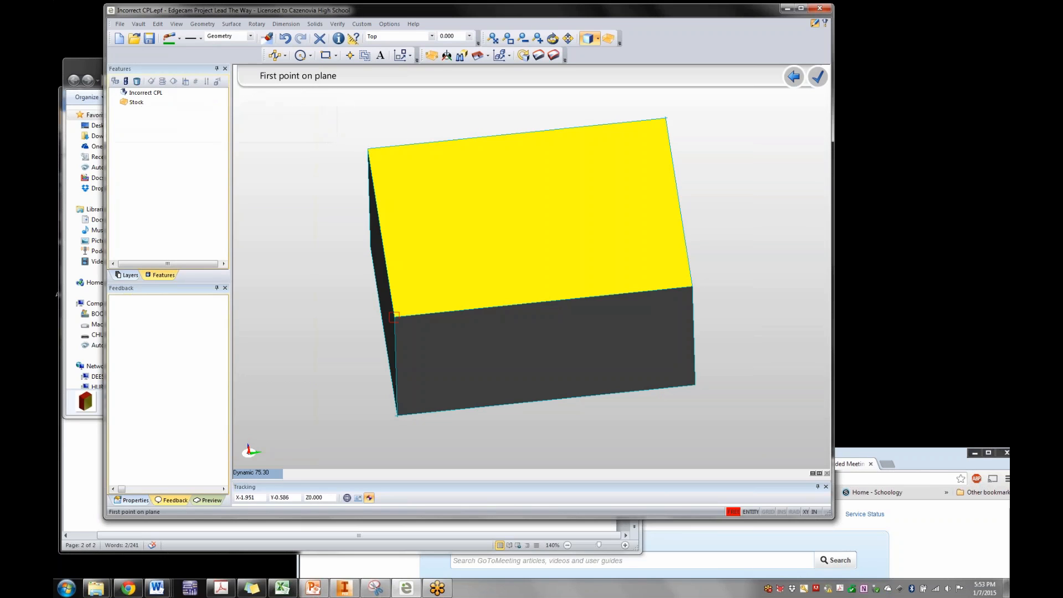
Define the CPL plane through the yellow face's near-left, near-right and far-left corners, placing the origin at the near-left corner
left_click(393, 317)
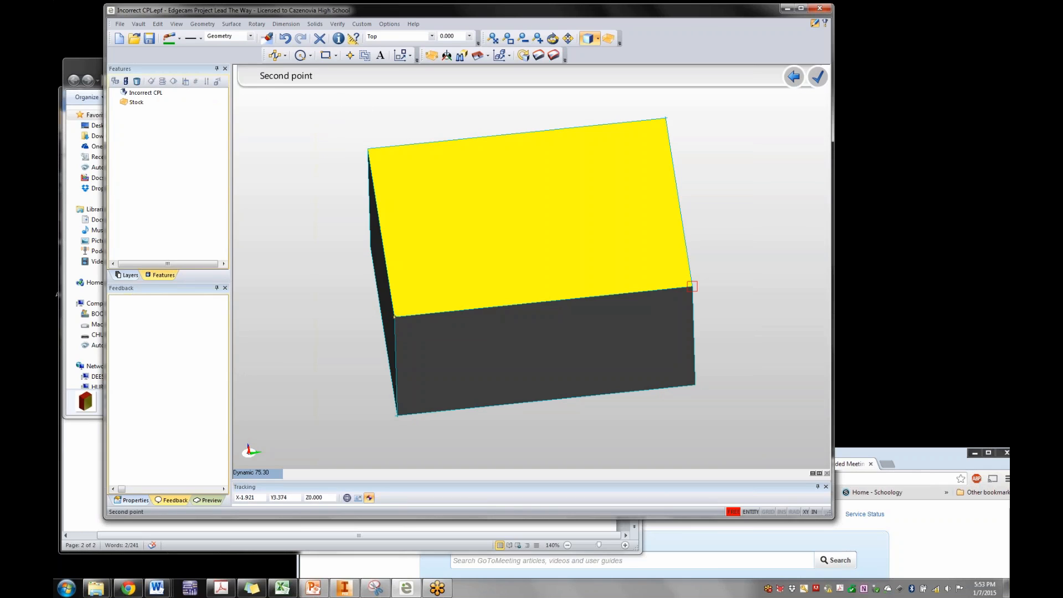
left_click(692, 287)
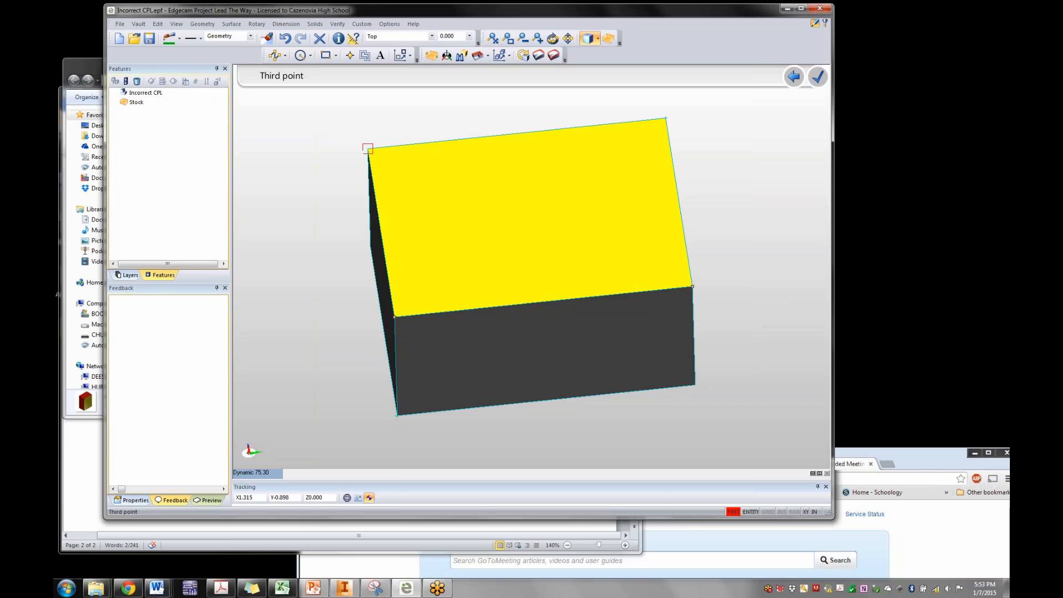
left_click(368, 148)
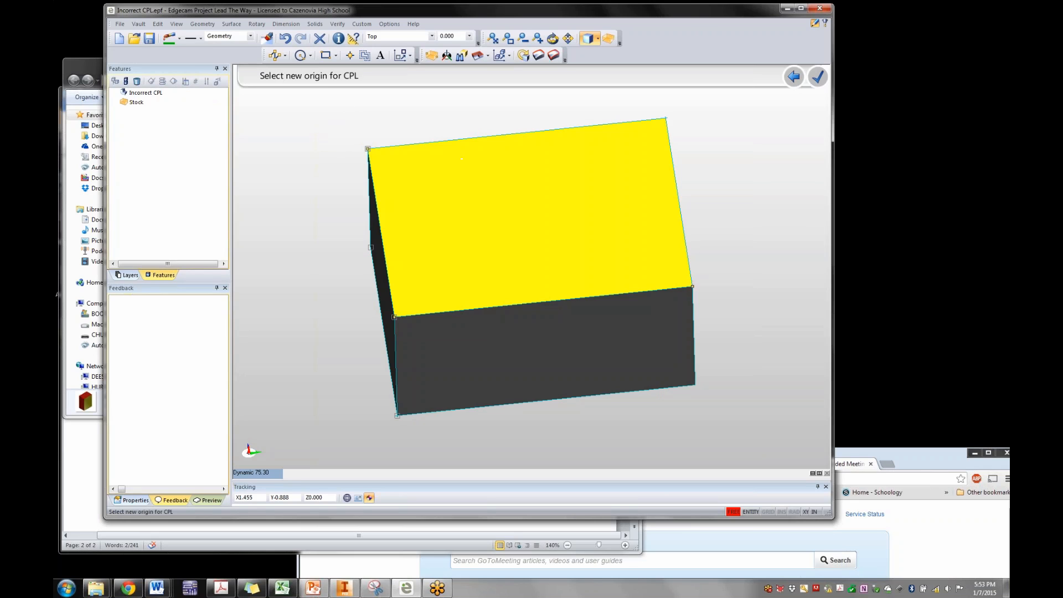
left_click(394, 317)
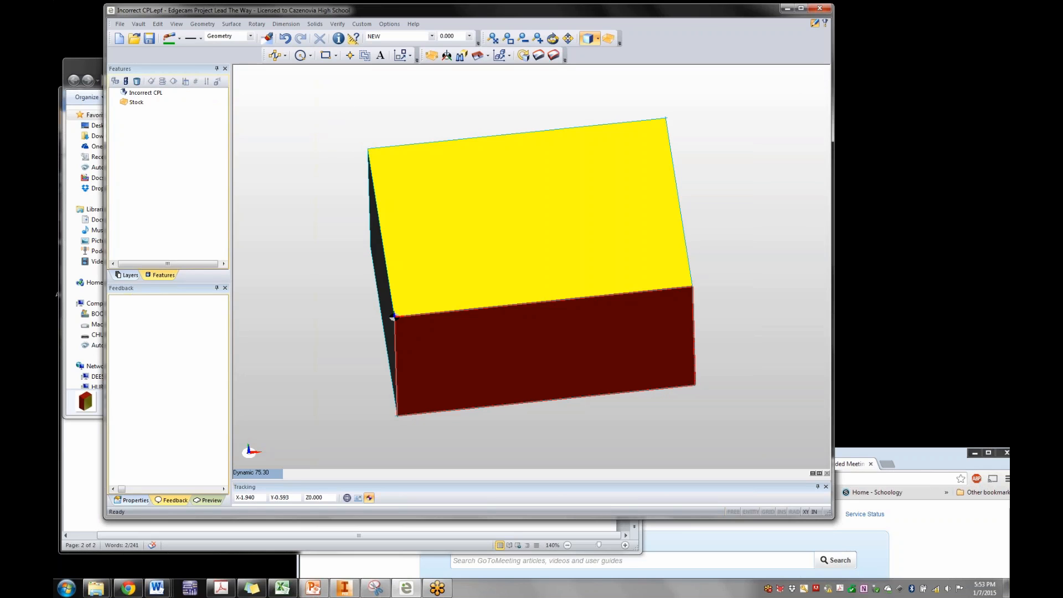
Inspect the NEW CPL's axes around the block and undo the CPL, resetting to the Top CPL
middle_click_drag(470, 354, 518, 321)
middle_click_drag(428, 255, 362, 290)
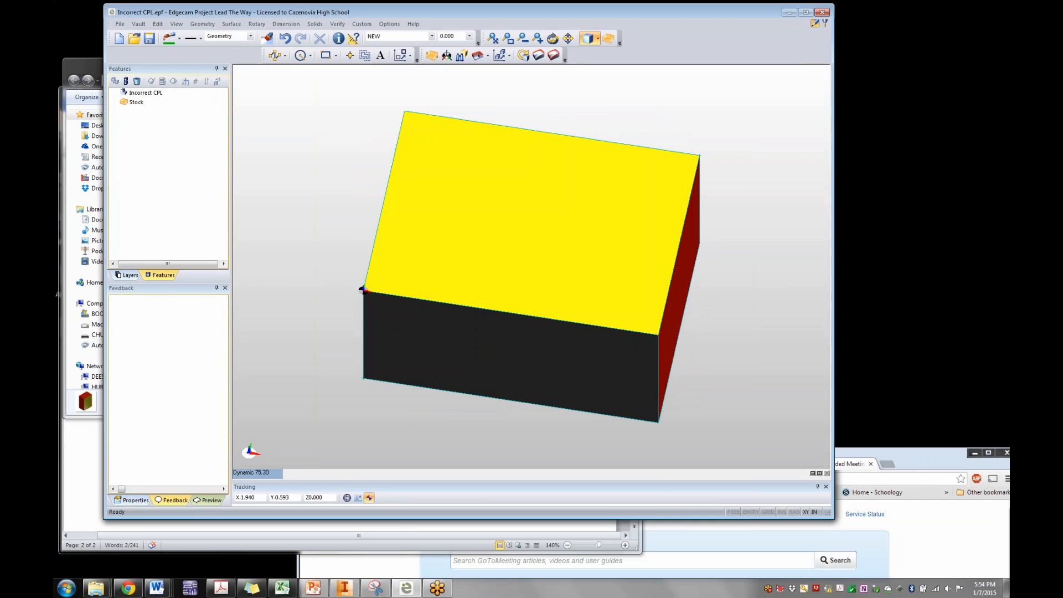
middle_click_drag(499, 432, 573, 432)
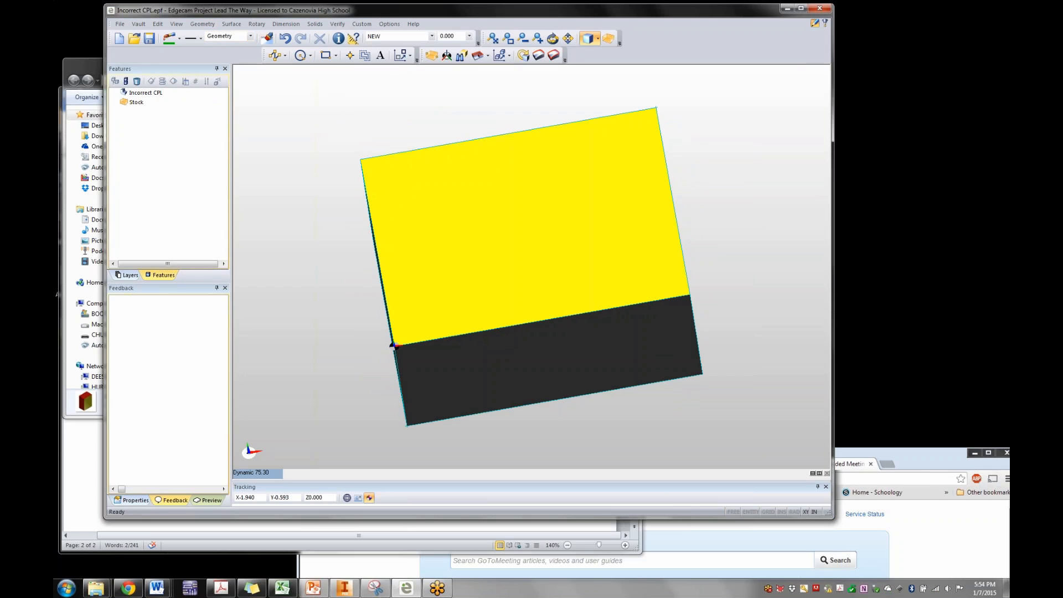
left_click(285, 37)
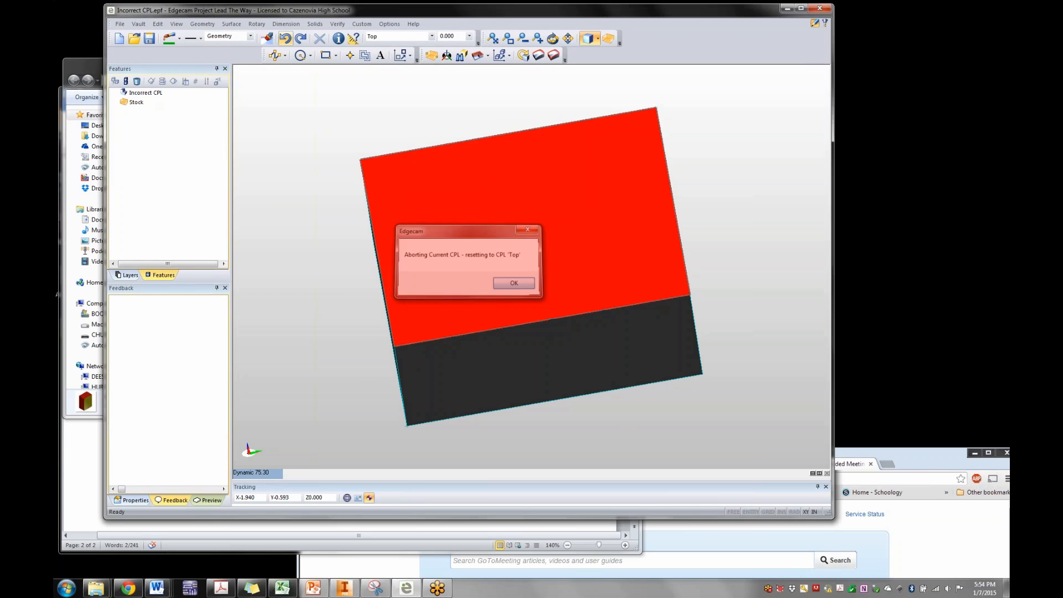
left_click(515, 283)
scroll(494, 258, "up", 3)
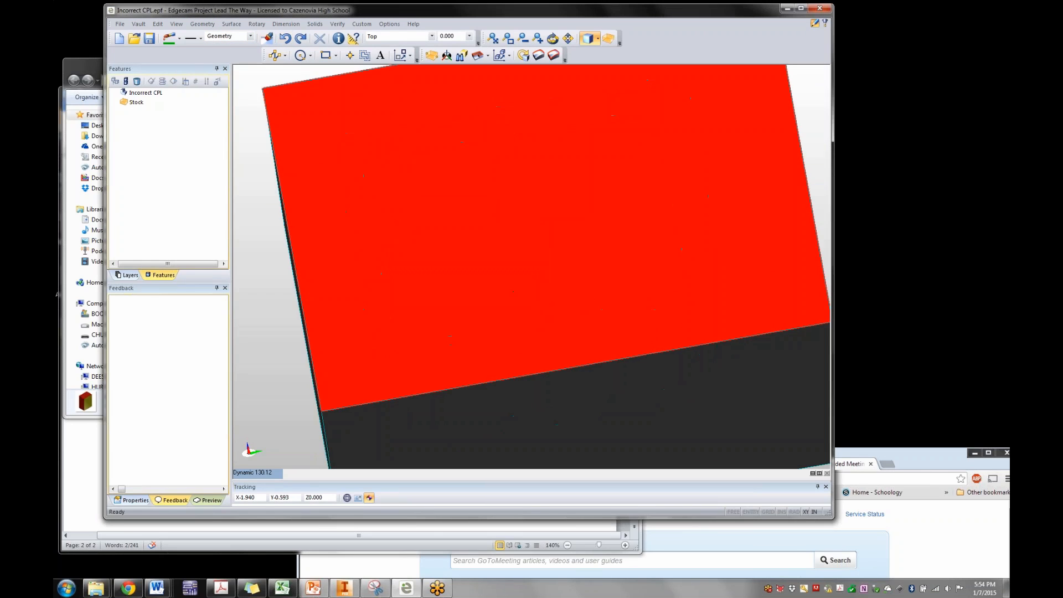
scroll(470, 199, "down", 3)
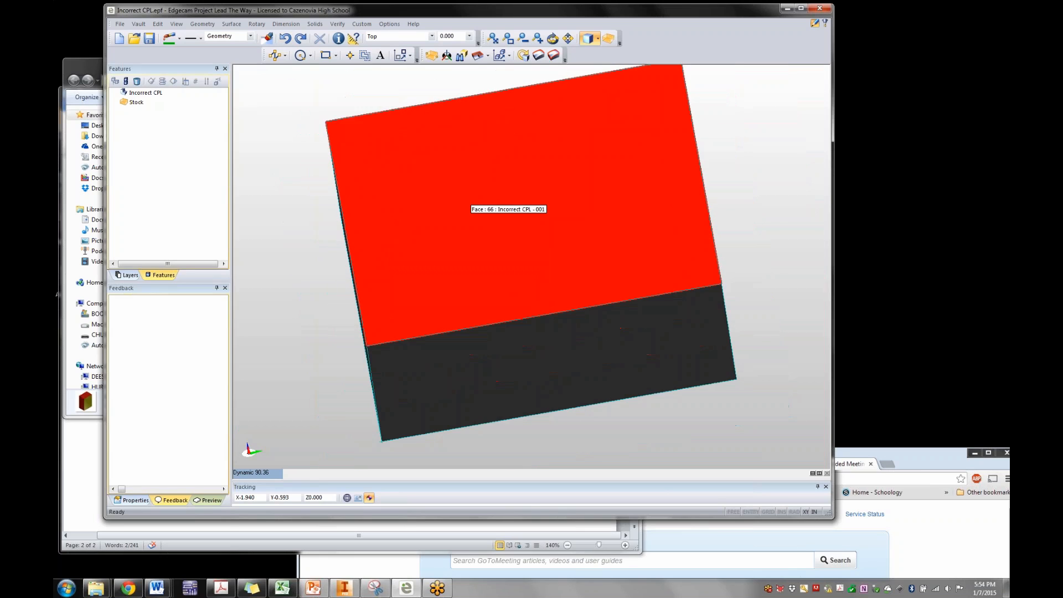
left_click(470, 203)
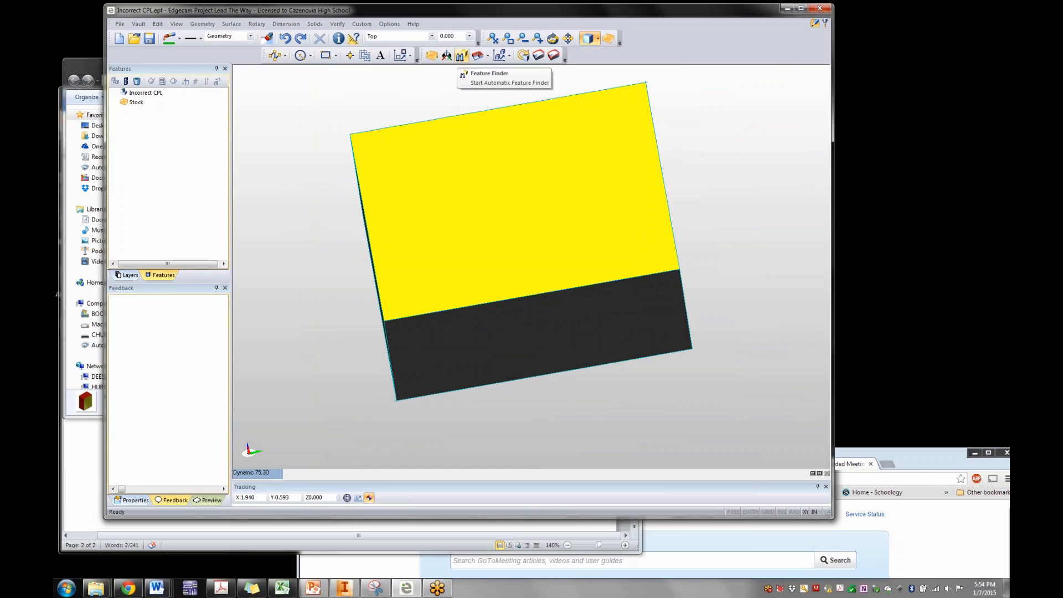
Start the CPL again with the name NEW, Origin enabled and Through 3 Points as the plane definition
left_click(447, 55)
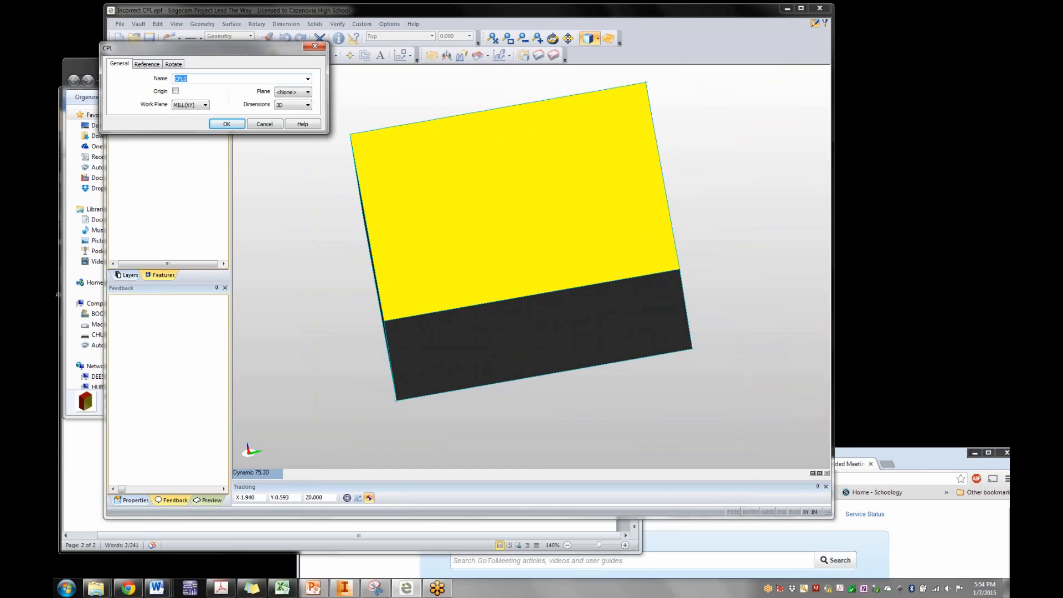
type("NEW")
left_click(176, 91)
left_click(307, 92)
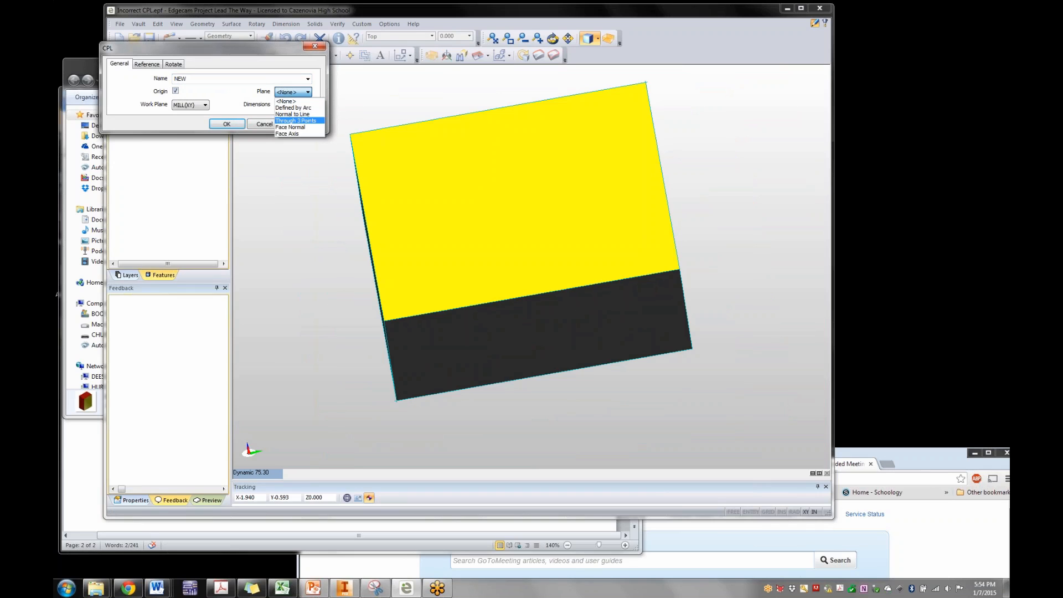
left_click(296, 121)
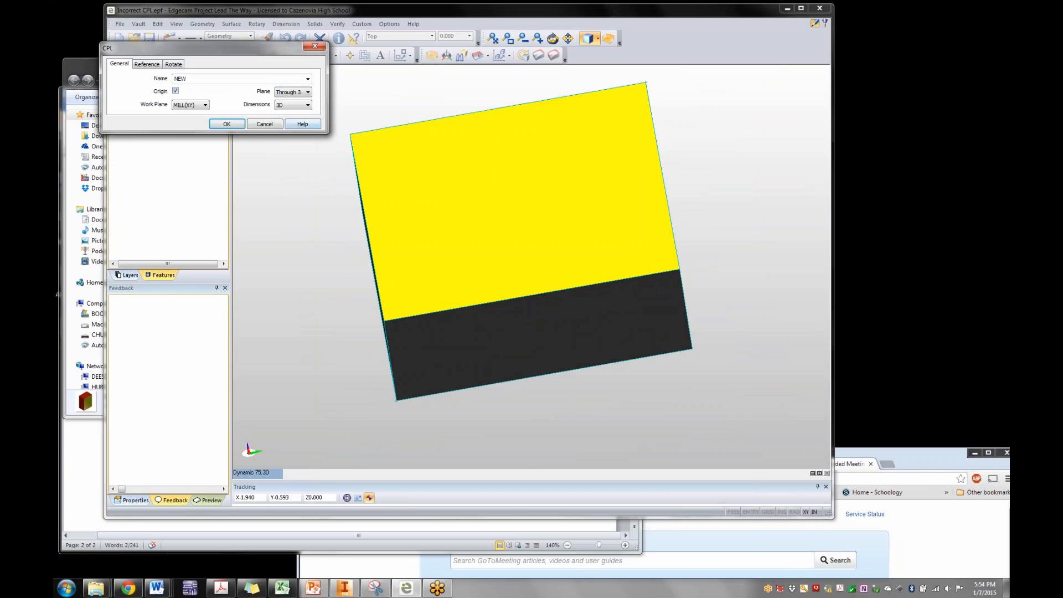
left_click(227, 124)
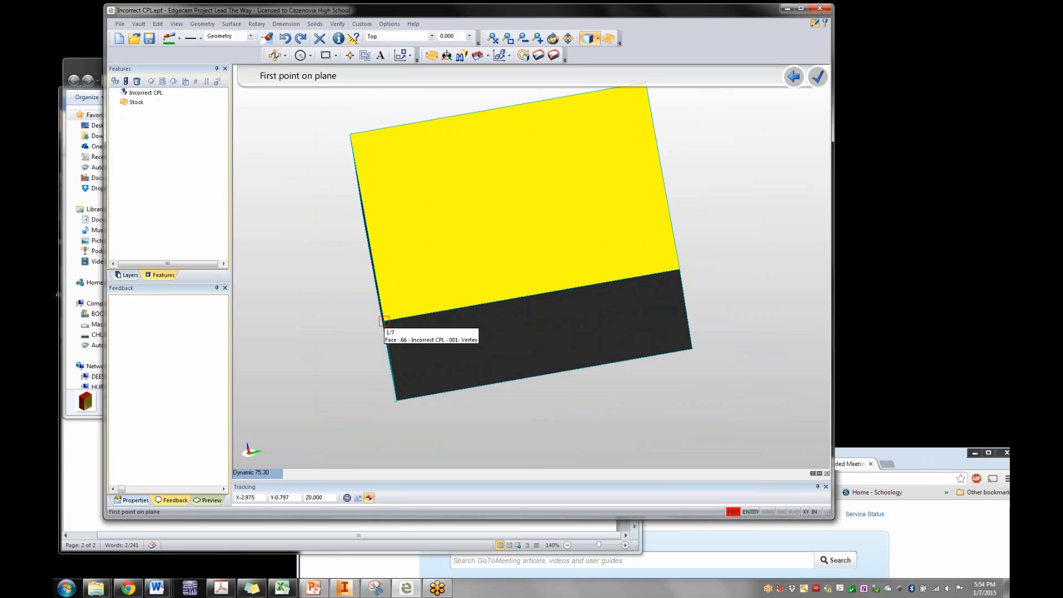
Try the three-point CPL on the yellow face's near-left, near-right and far-left corners with a near-left origin, and undo it
left_click(384, 321)
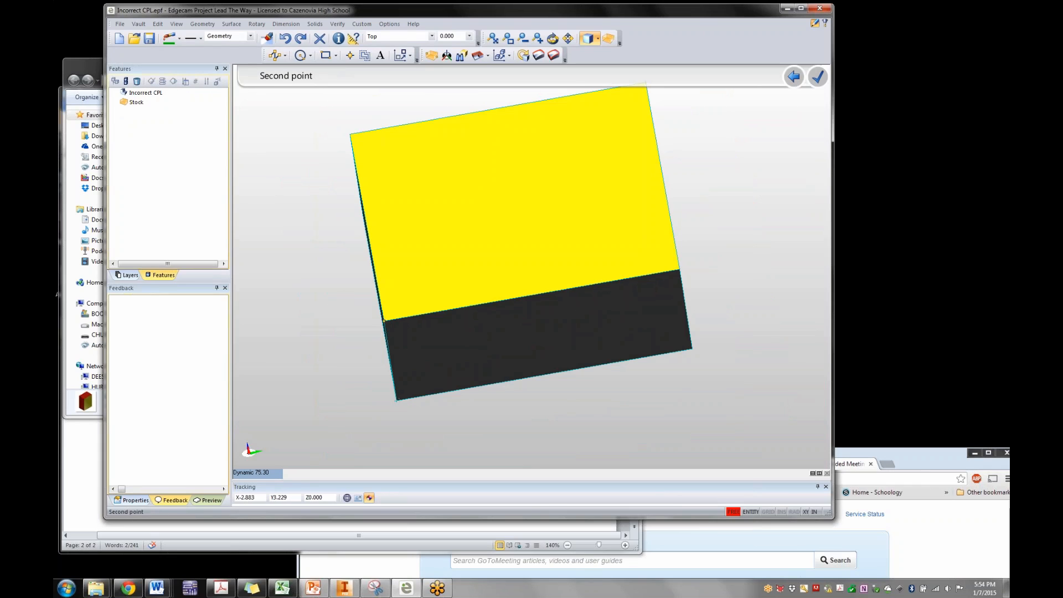
left_click(680, 269)
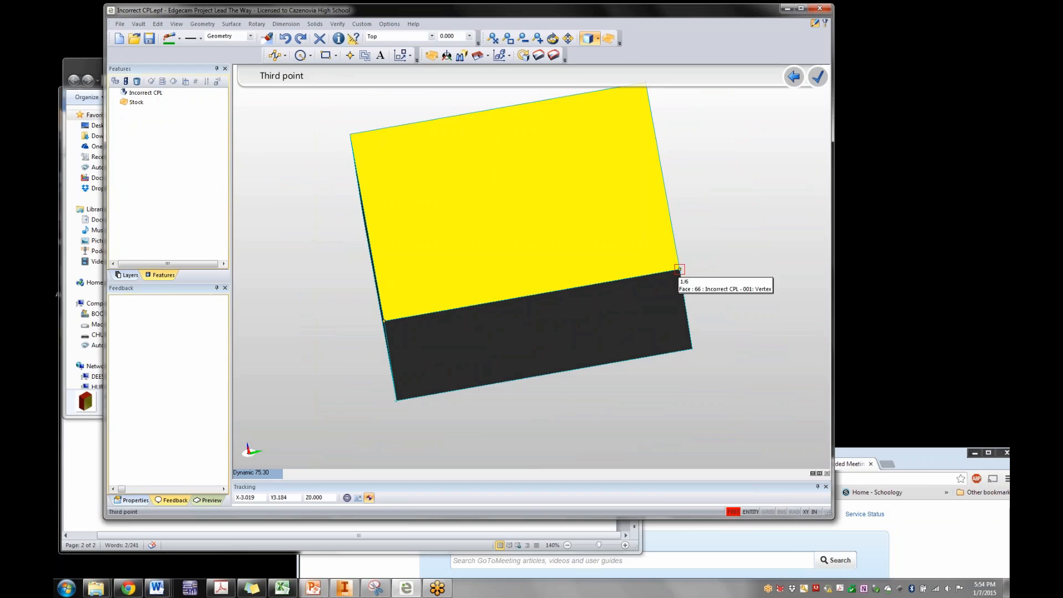
left_click(350, 134)
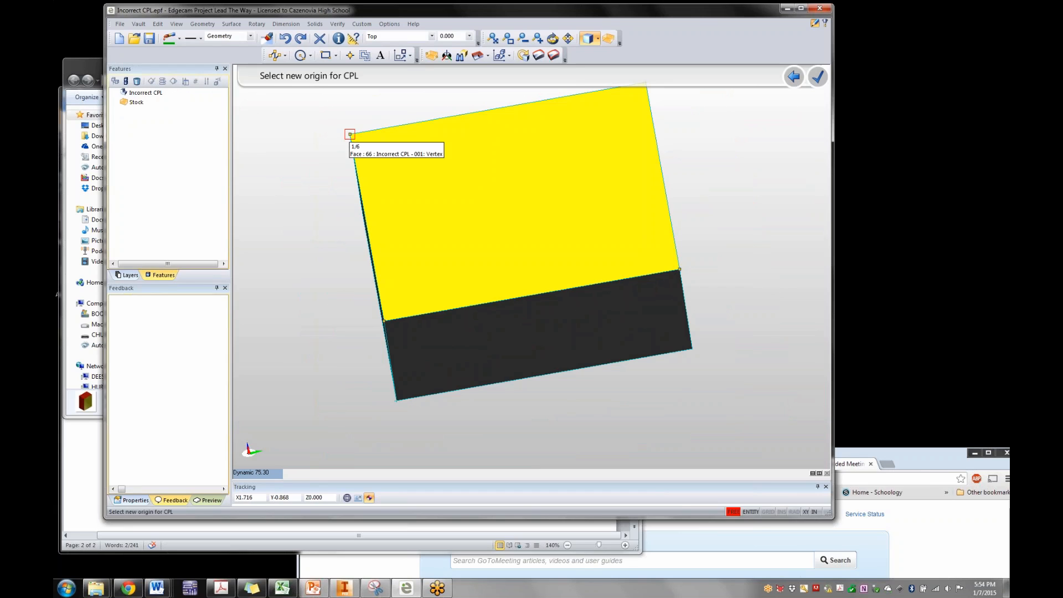
left_click(383, 321)
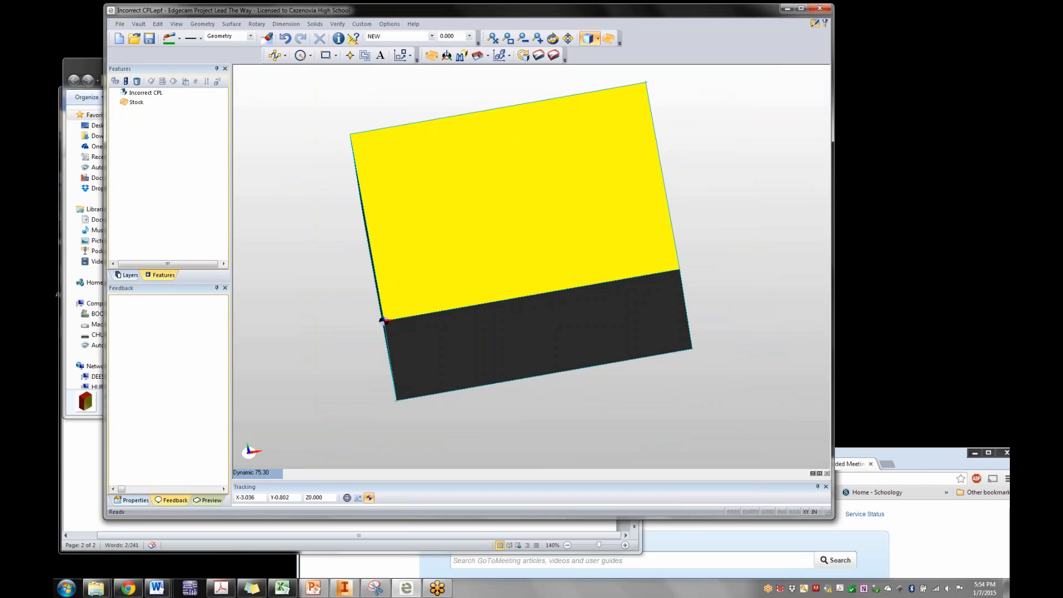
left_click(285, 39)
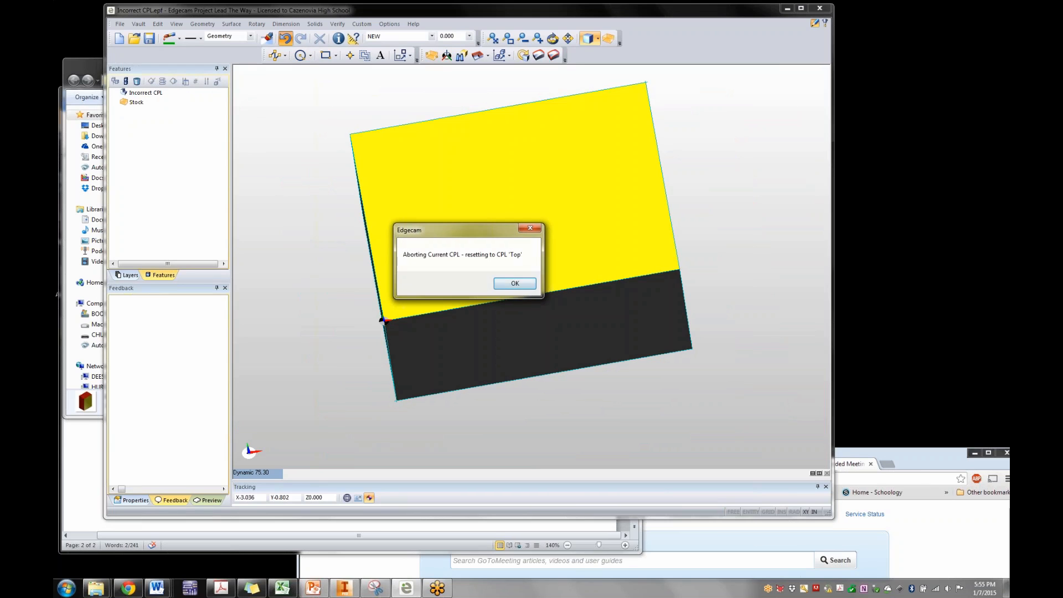
left_click(515, 283)
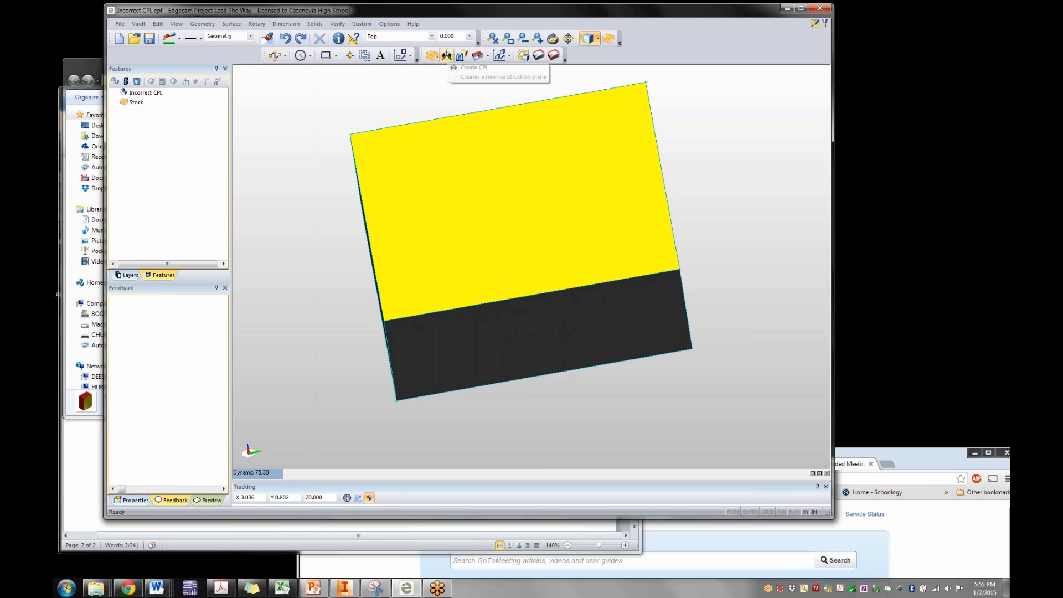
left_click(447, 56)
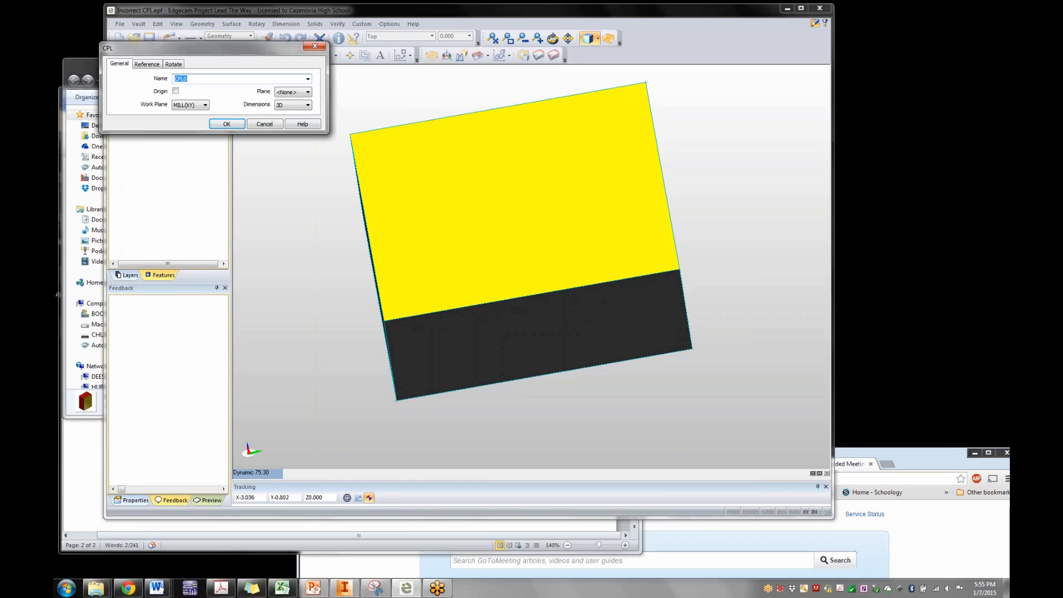
type("NEW")
left_click(175, 91)
left_click(227, 124)
left_click(568, 38)
scroll(647, 82, "up", 10)
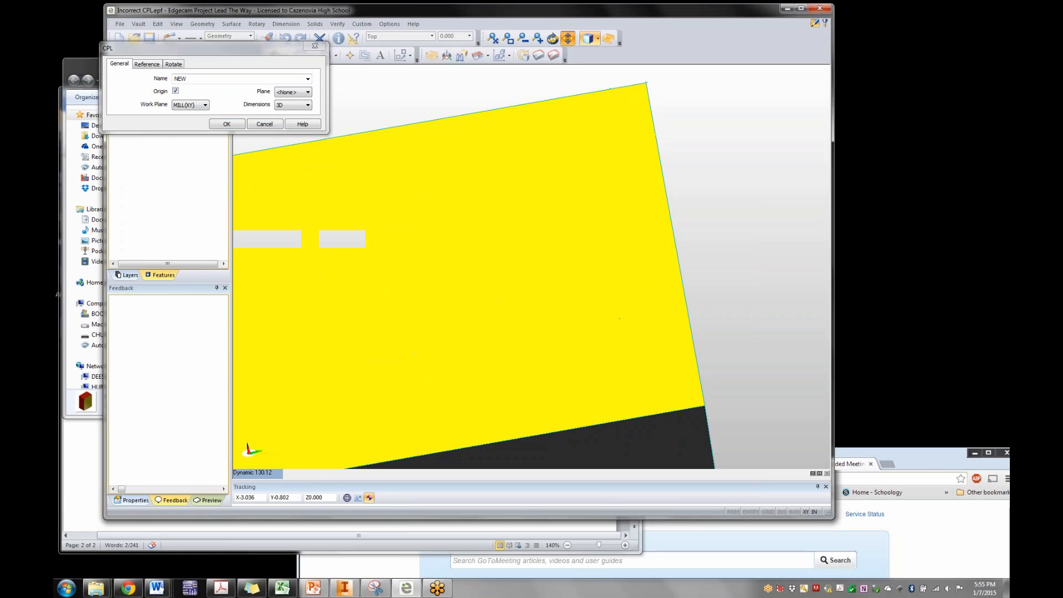
scroll(647, 81, "up", 3)
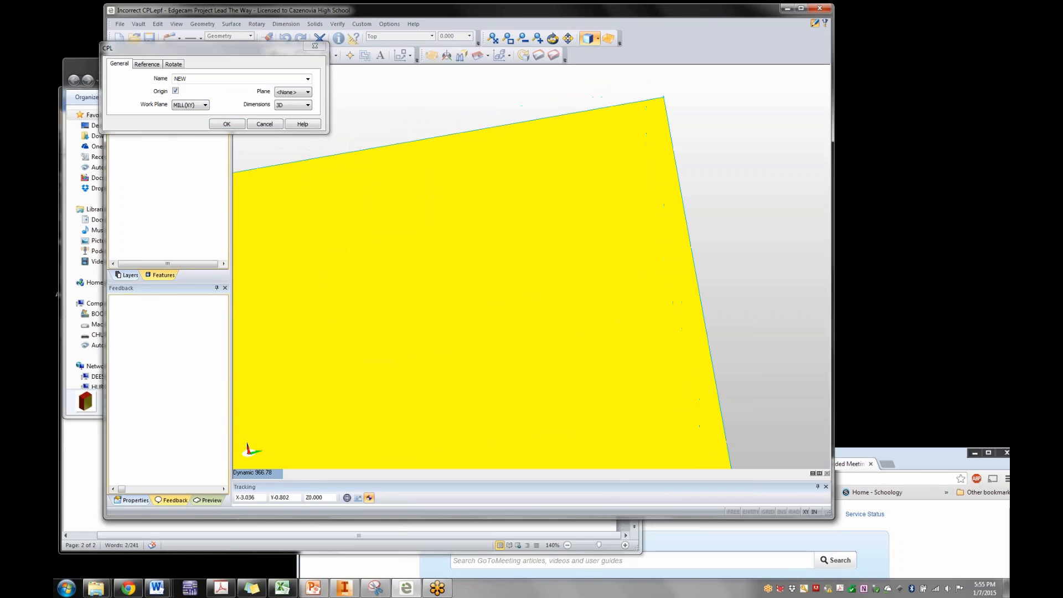
scroll(646, 81, "up", 3)
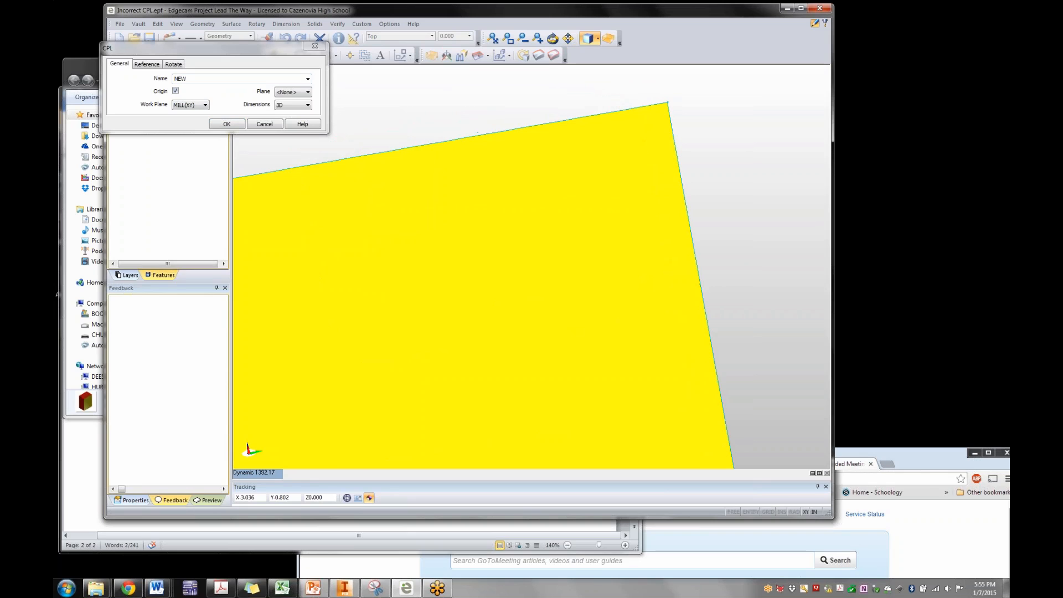
scroll(660, 234, "down", 3)
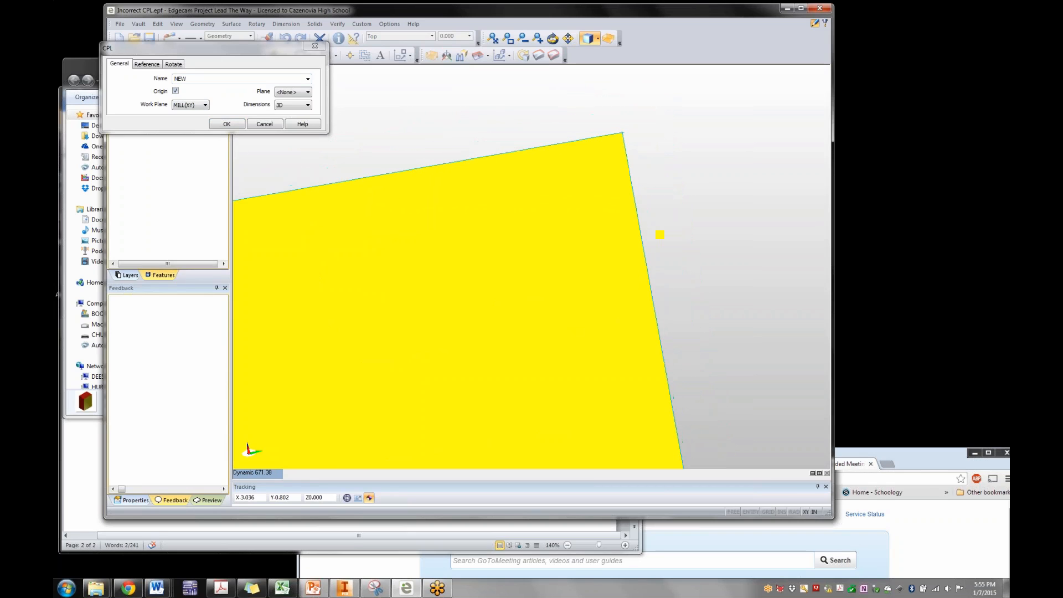
scroll(660, 234, "down", 3)
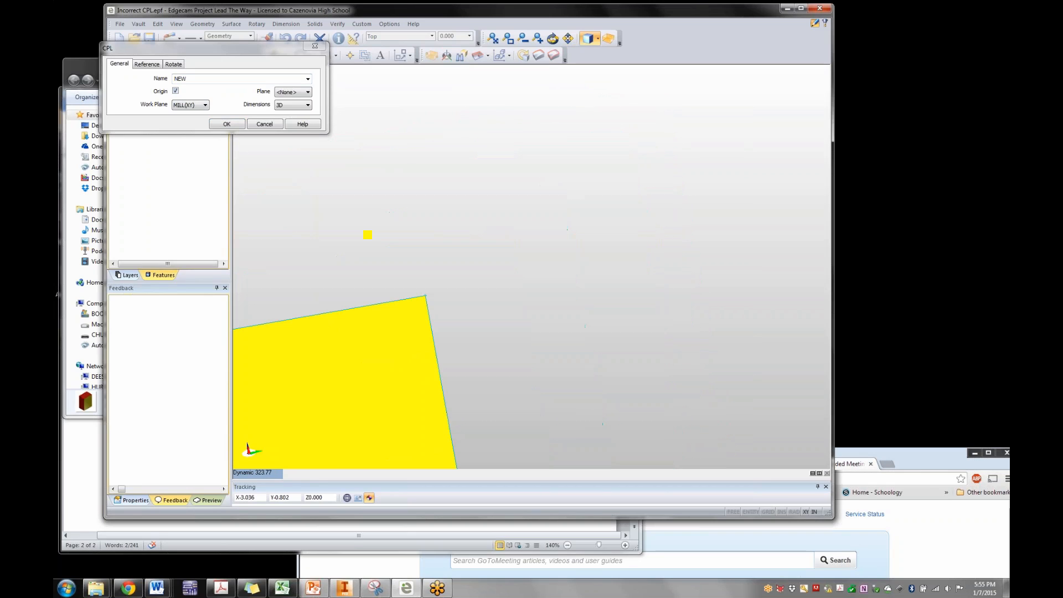
middle_click_drag(531, 288, 512, 310)
scroll(434, 407, "down", 3)
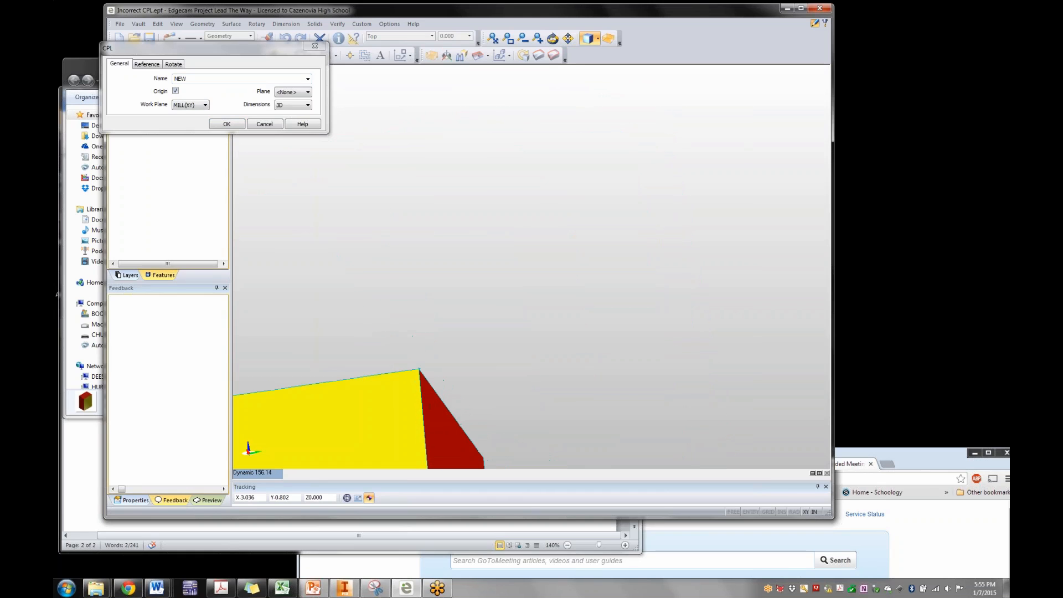
scroll(422, 405, "up", 20)
scroll(422, 404, "down", 13)
scroll(433, 397, "down", 3)
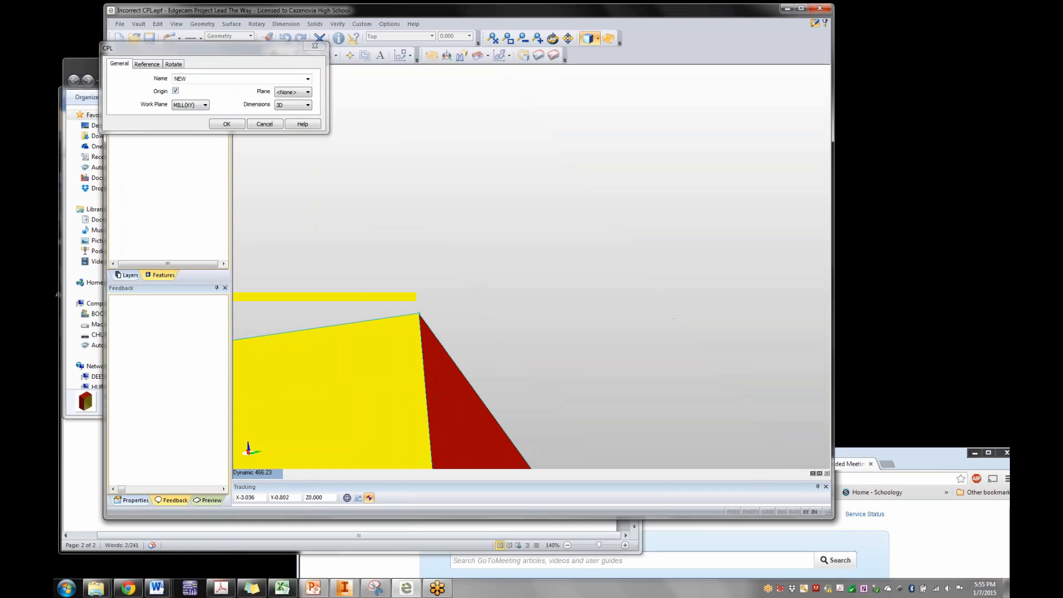
left_click(265, 124)
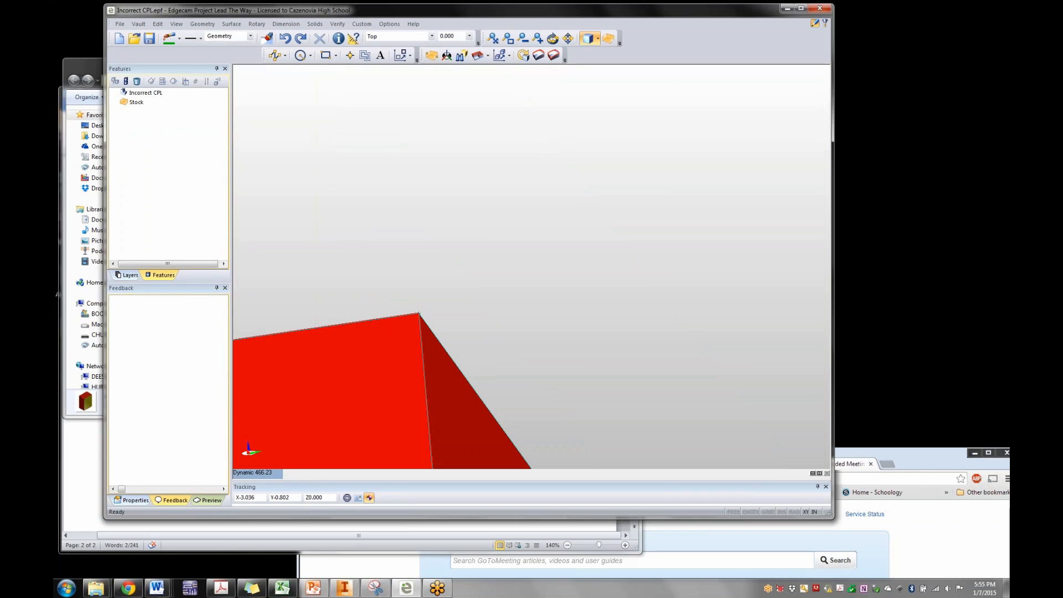
Switch to the Isometric view and try to bring the whole block back into view
left_click(253, 473)
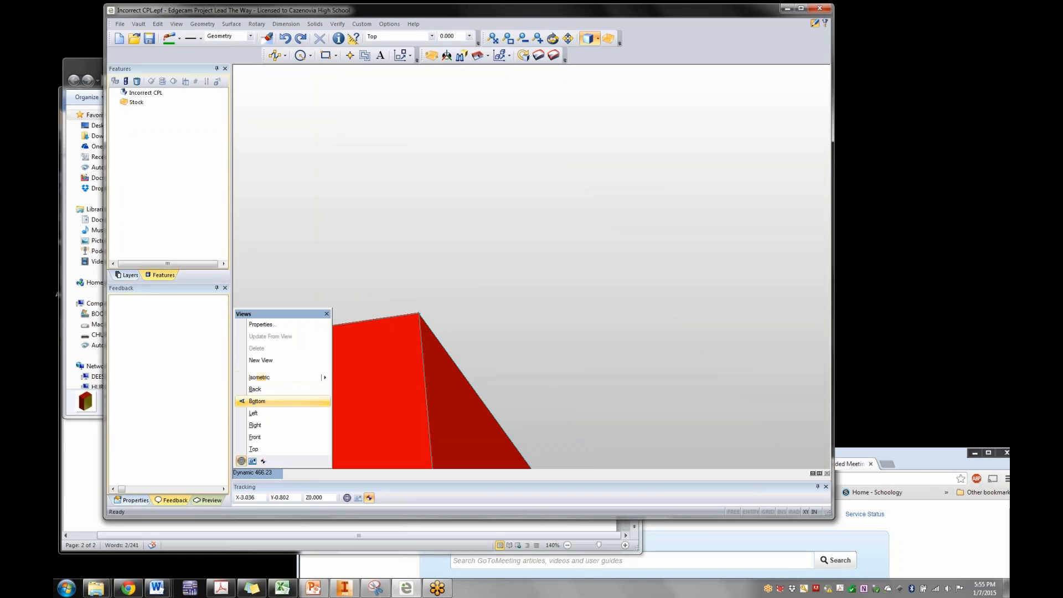
left_click(259, 377)
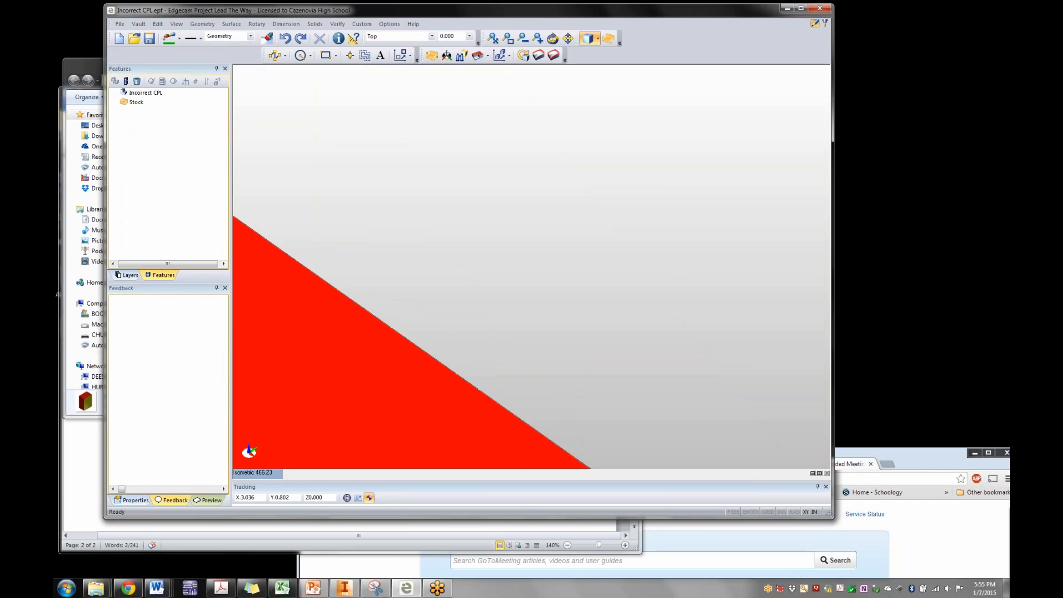
scroll(258, 442, "down", 5)
scroll(258, 442, "up", 9)
scroll(258, 442, "down", 6)
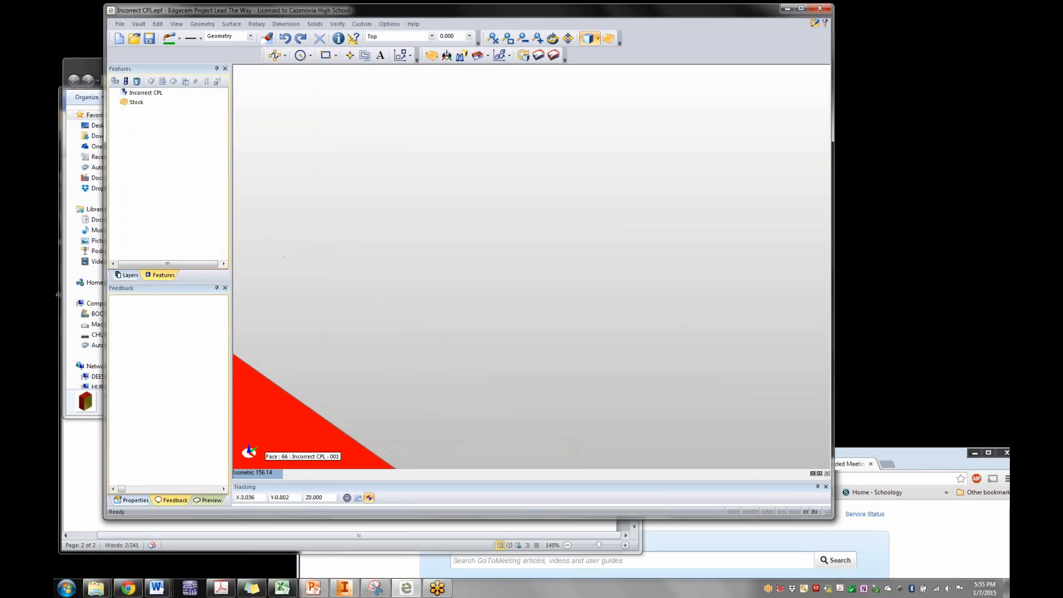
middle_click_drag(258, 442, 351, 451)
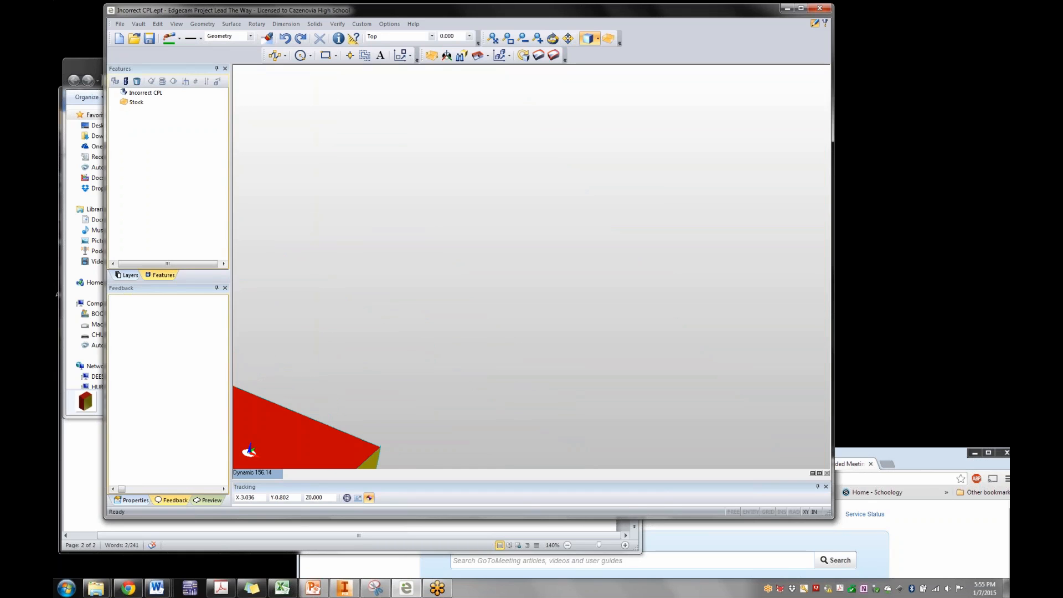
left_click(83, 69)
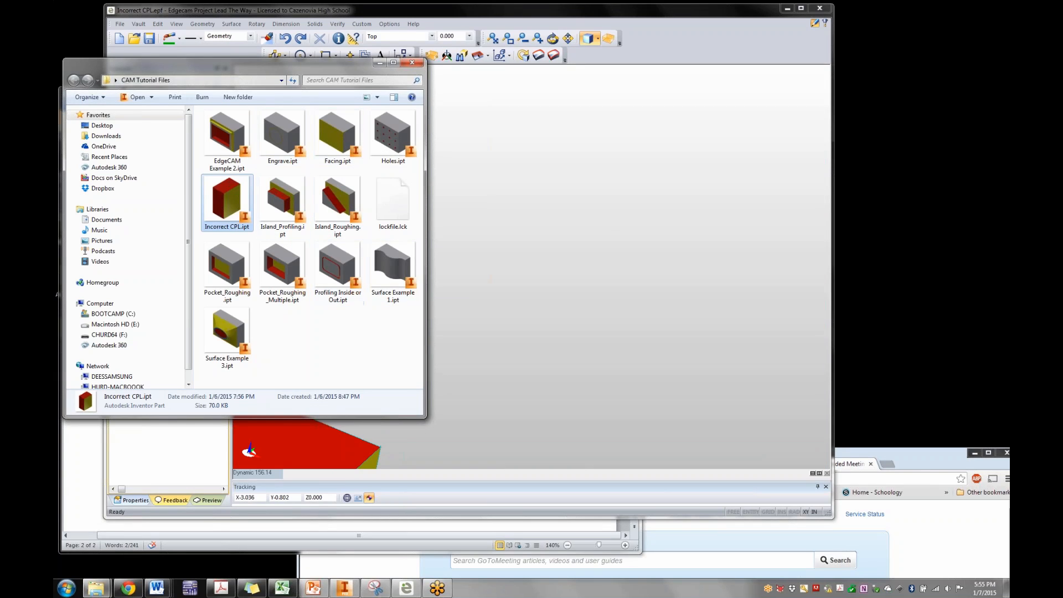
left_click_drag(227, 202, 490, 278)
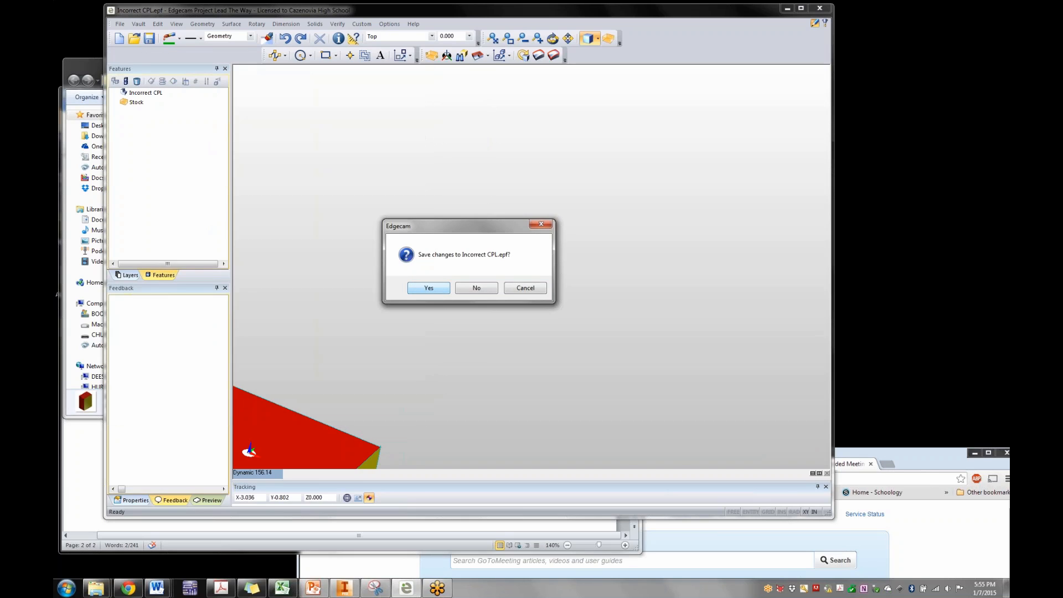
key("Return")
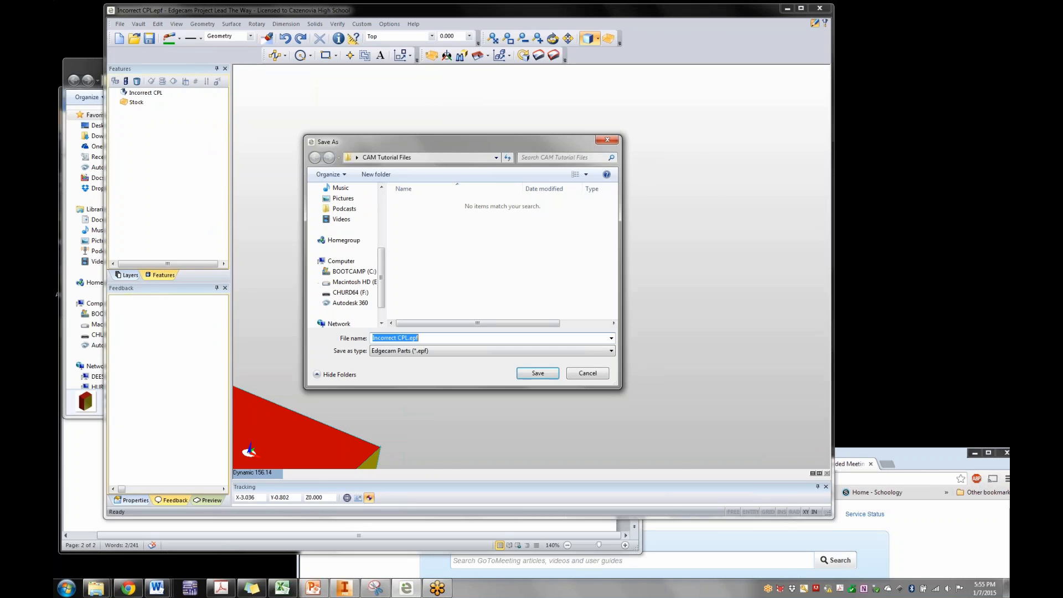
left_click(587, 373)
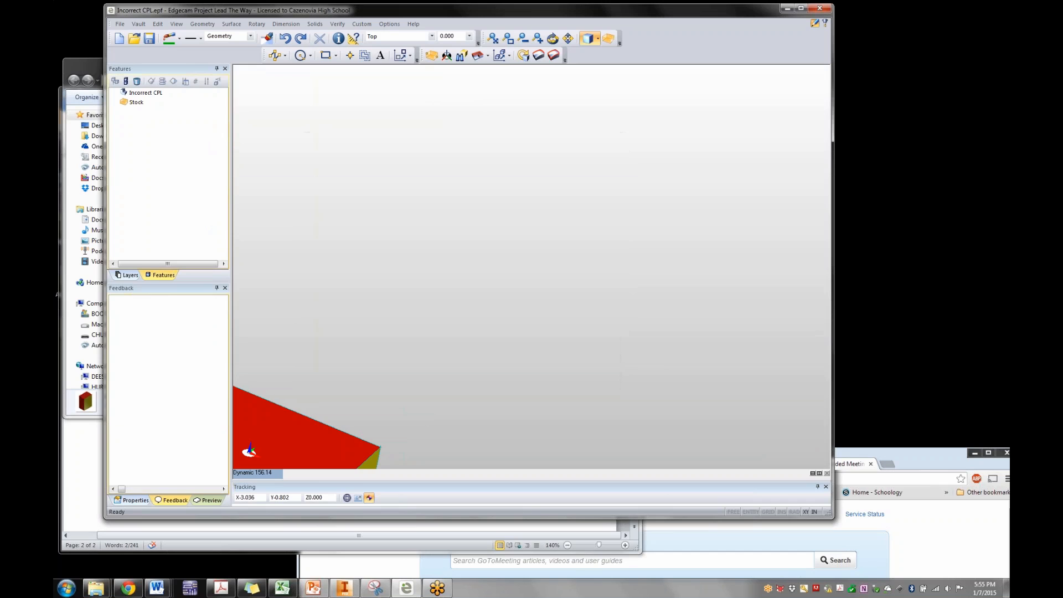
Reload Incorrect CPL.ipt from the CAM Tutorial Files folder, discarding the changes to the open part
left_click(83, 68)
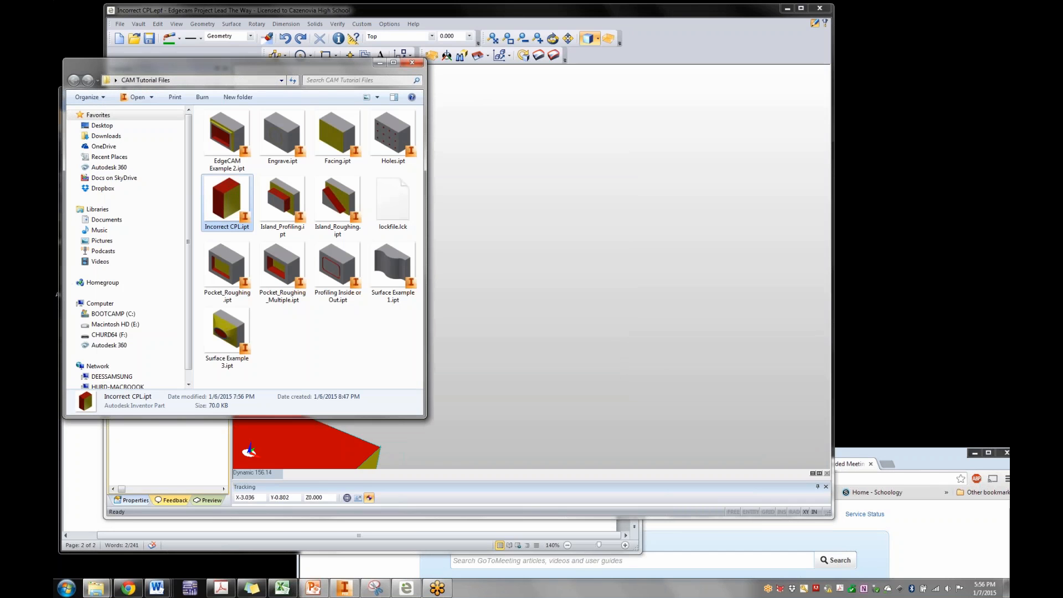
left_click_drag(227, 199, 509, 222)
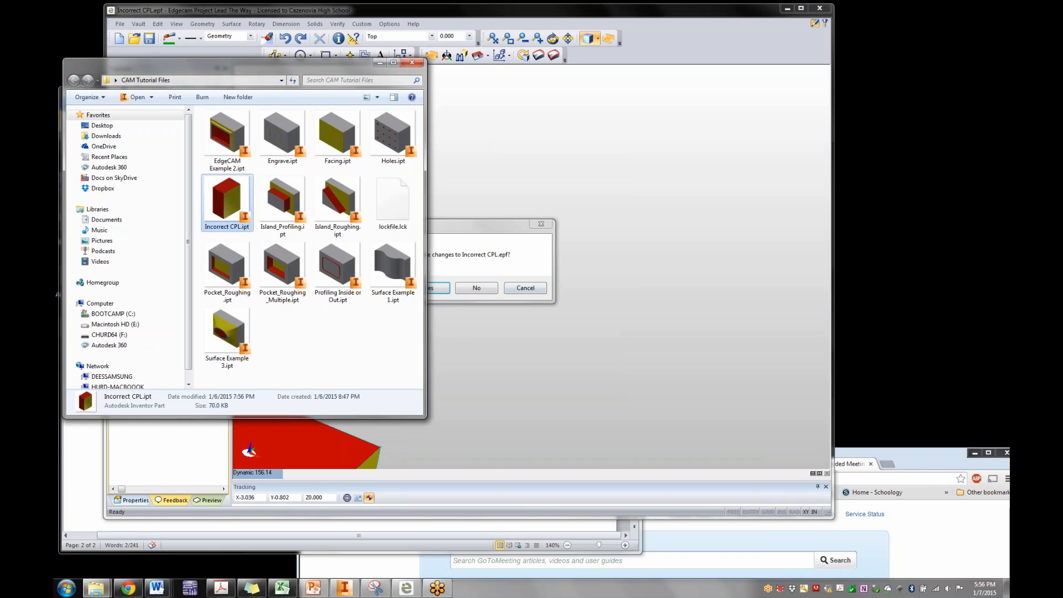
left_click(476, 288)
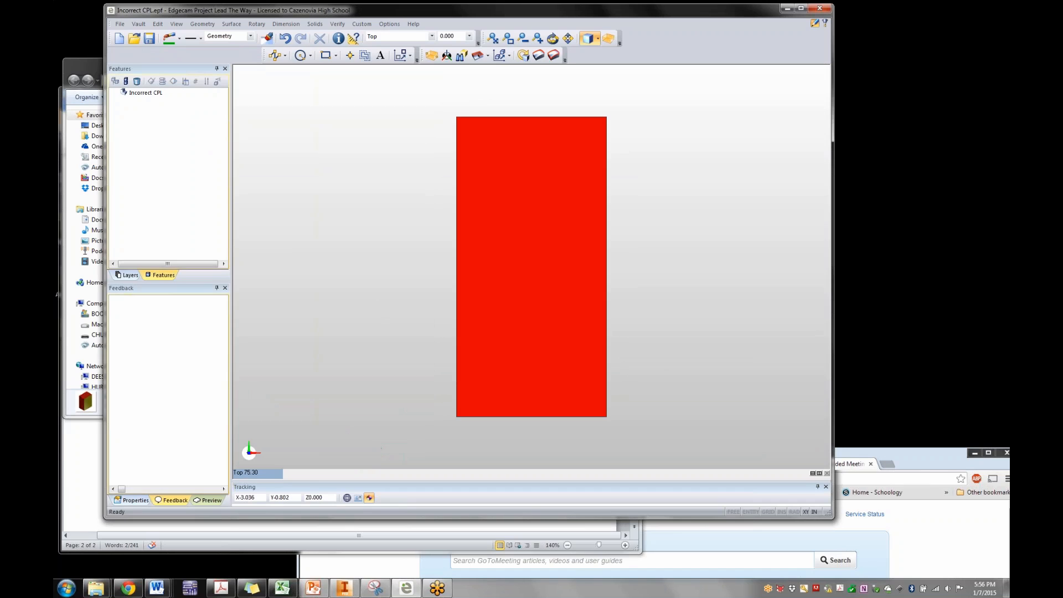
Create automatic box-shaped stock around the block with all offsets at 0.0
middle_click_drag(476, 287, 715, 150)
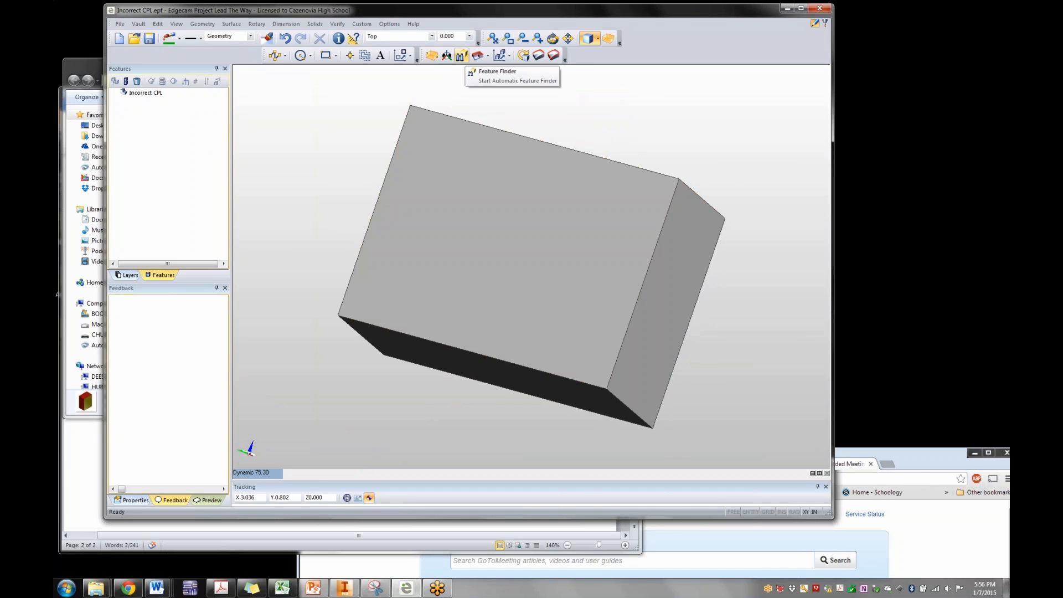
left_click(432, 55)
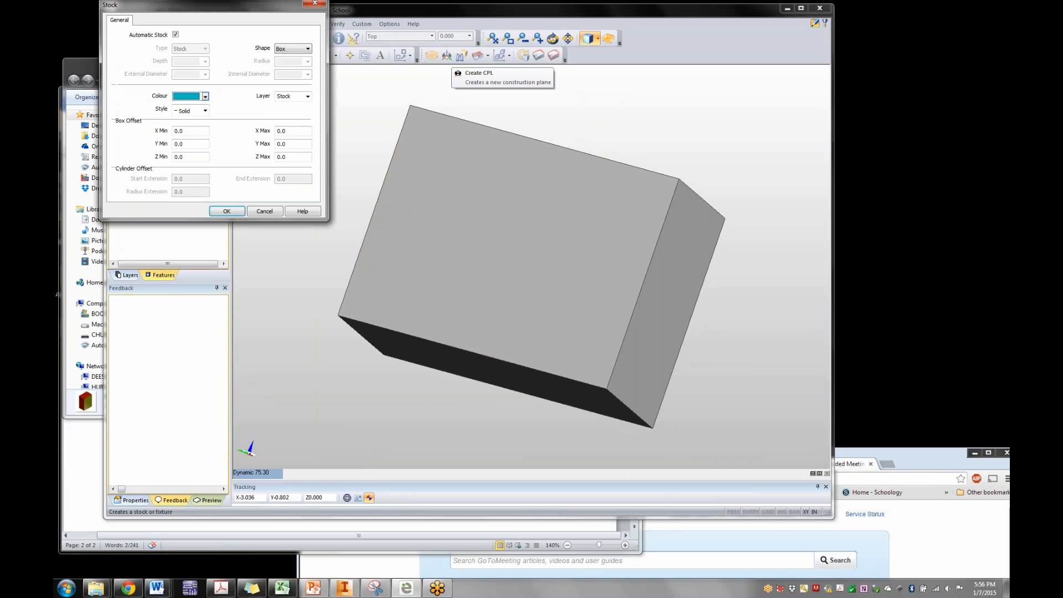
left_click(226, 210)
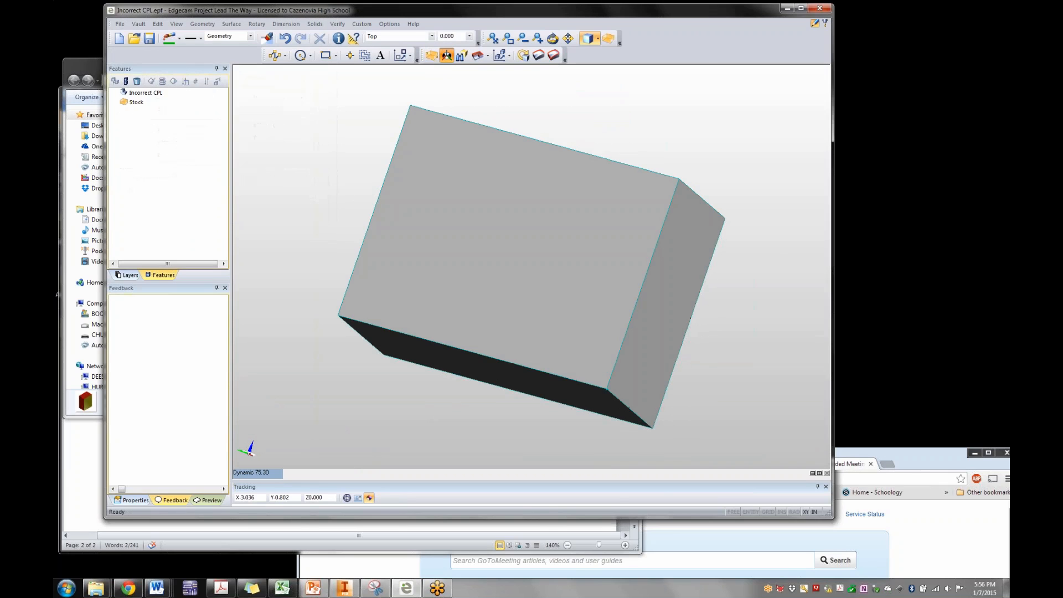
Start a CPL named New with Origin enabled and Through 3 Points as the plane definition
left_click(446, 55)
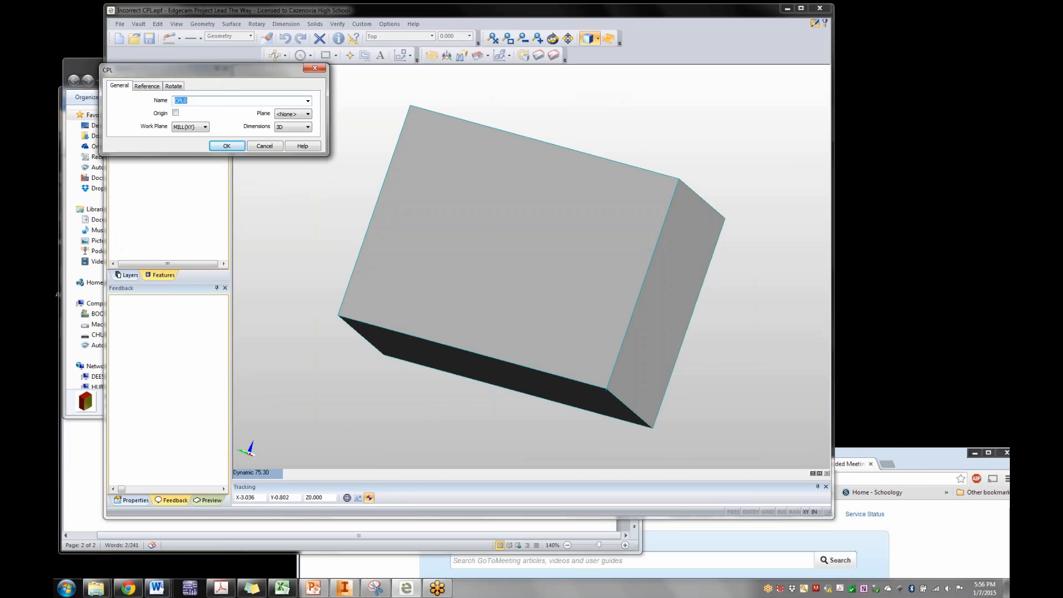
type("New")
left_click(175, 113)
left_click(307, 114)
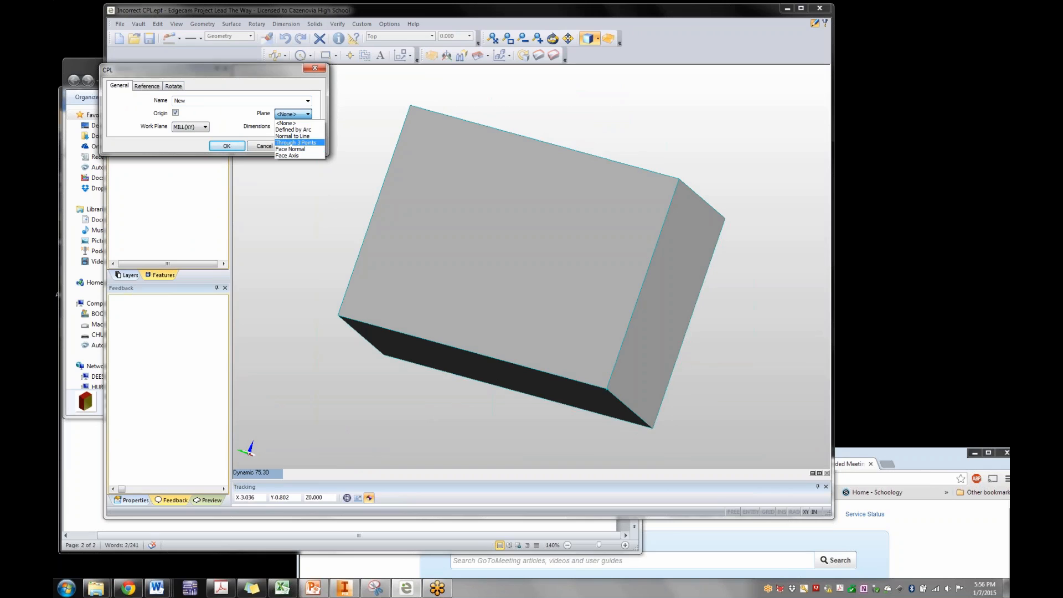
left_click(296, 142)
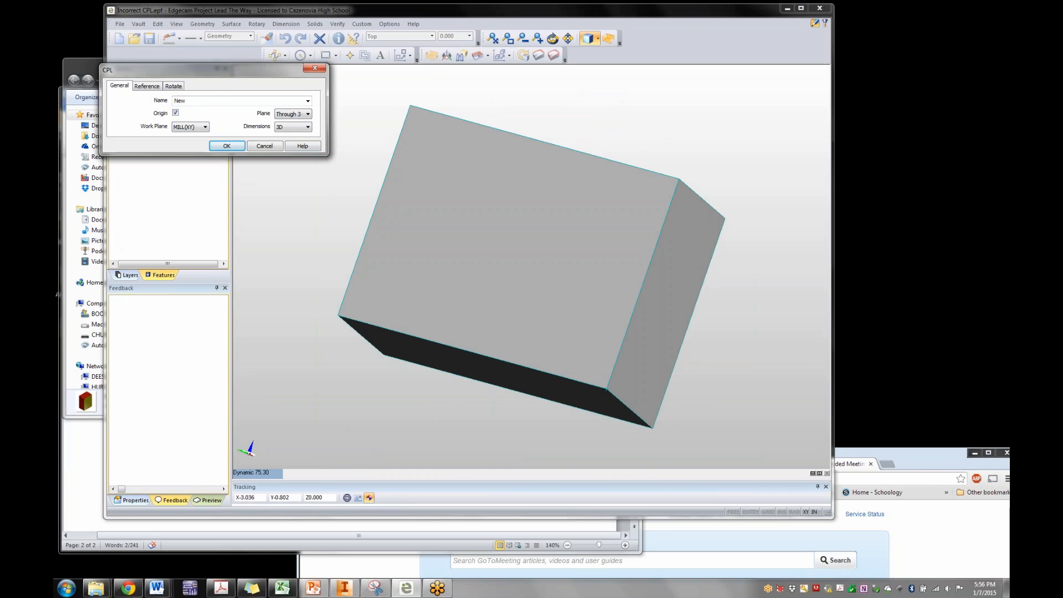
left_click(227, 145)
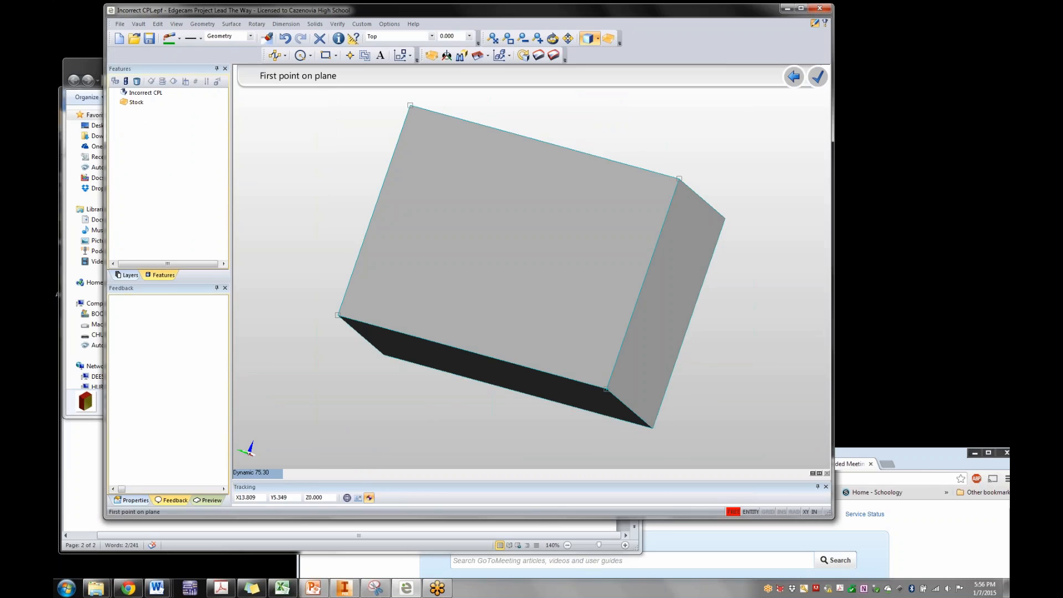
Define the CPL through the large grey face's near-right, far-right and near-left corners, placing the origin at the near-right corner
left_click(606, 388)
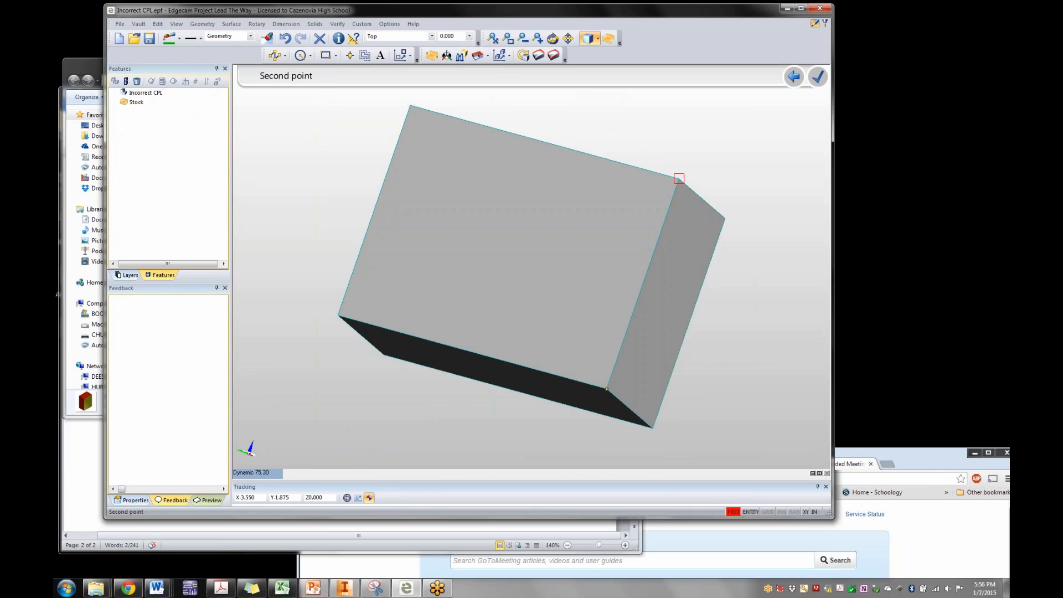
left_click(679, 178)
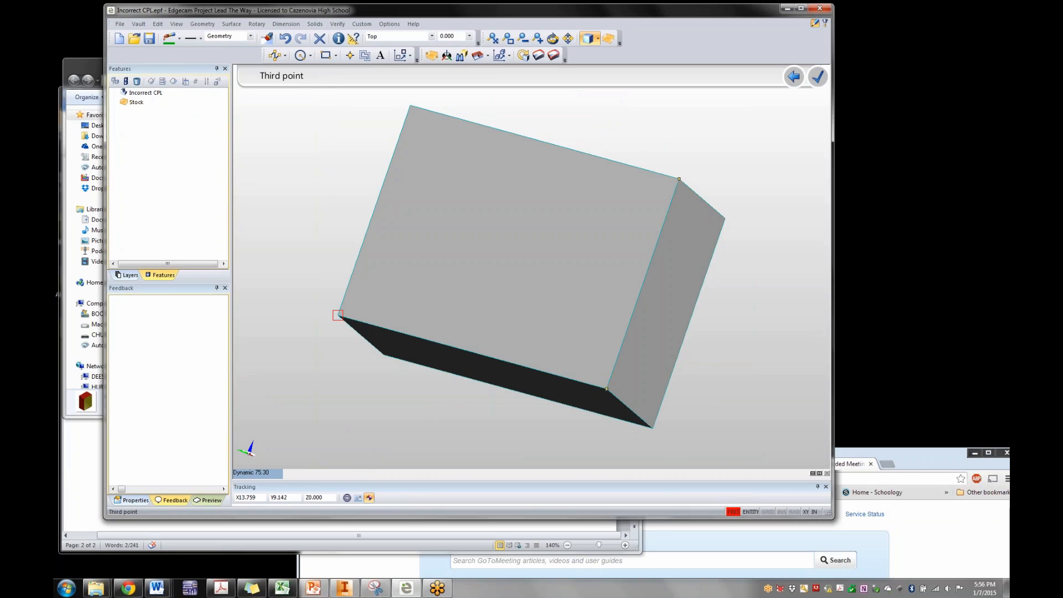
left_click(337, 315)
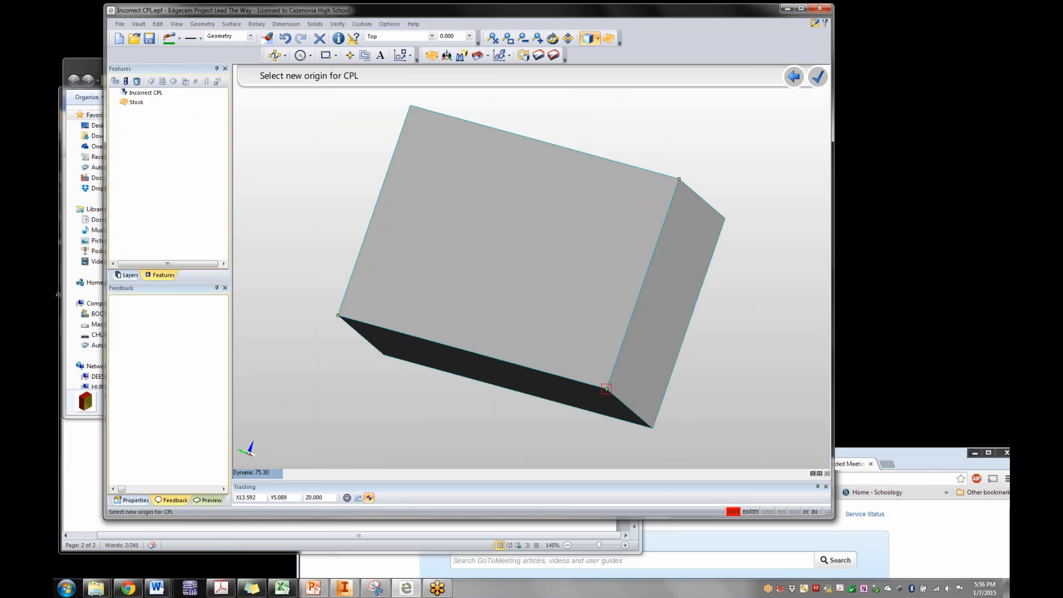
left_click(606, 388)
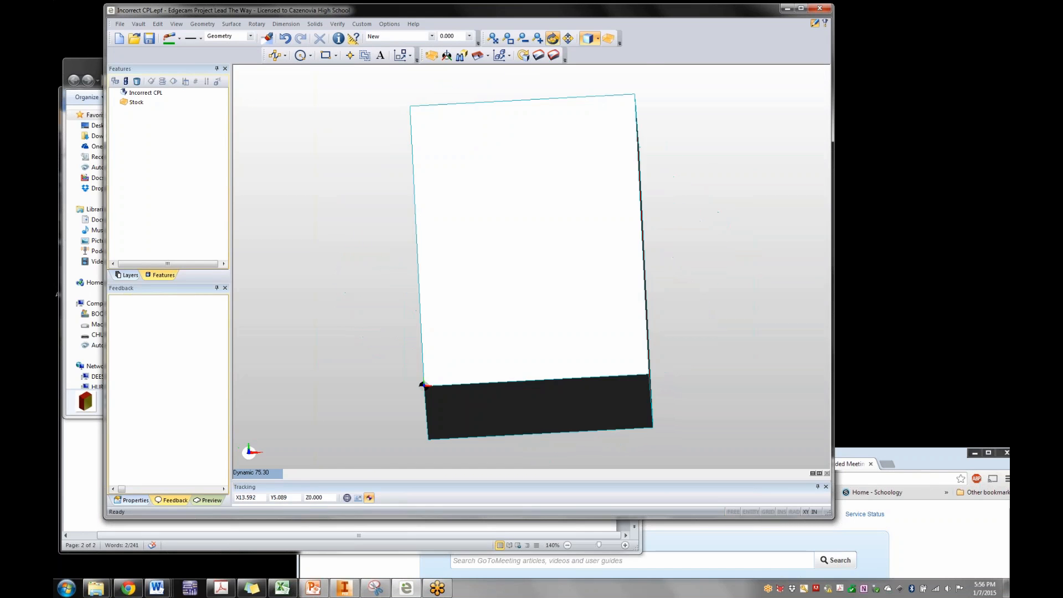
Orbit around the block to examine the New CPL's origin and axis directions relative to the white, yellow and red faces
middle_click_drag(559, 387, 468, 354)
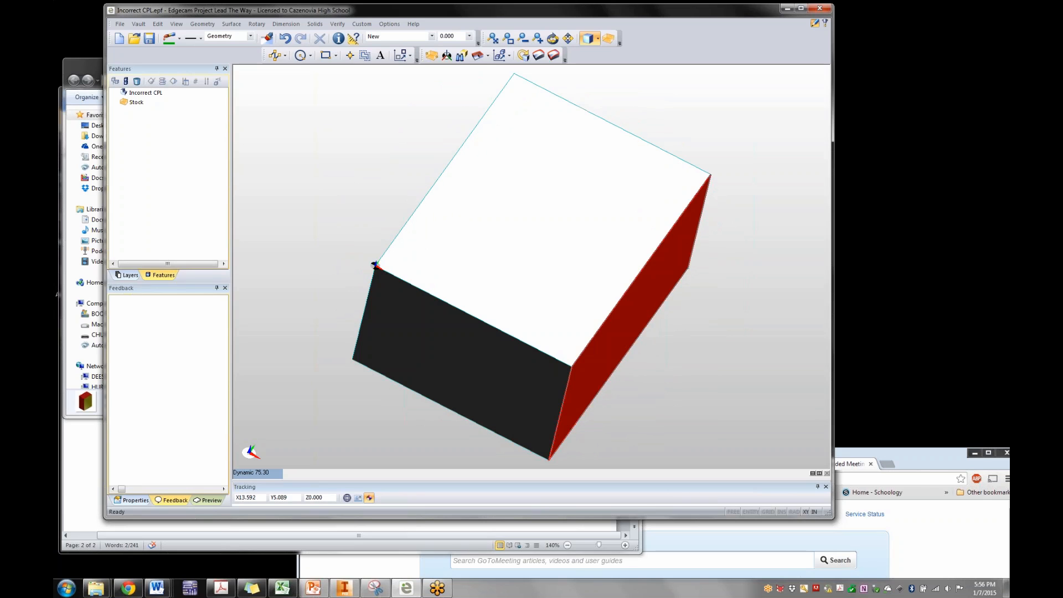
middle_click_drag(374, 265, 348, 311)
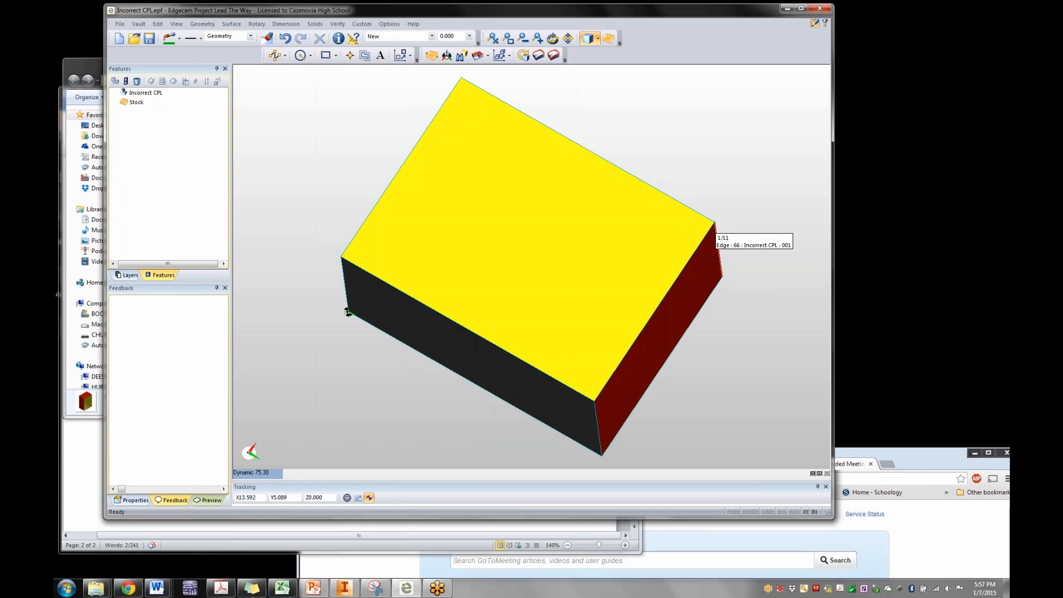
middle_click_drag(645, 257, 535, 269)
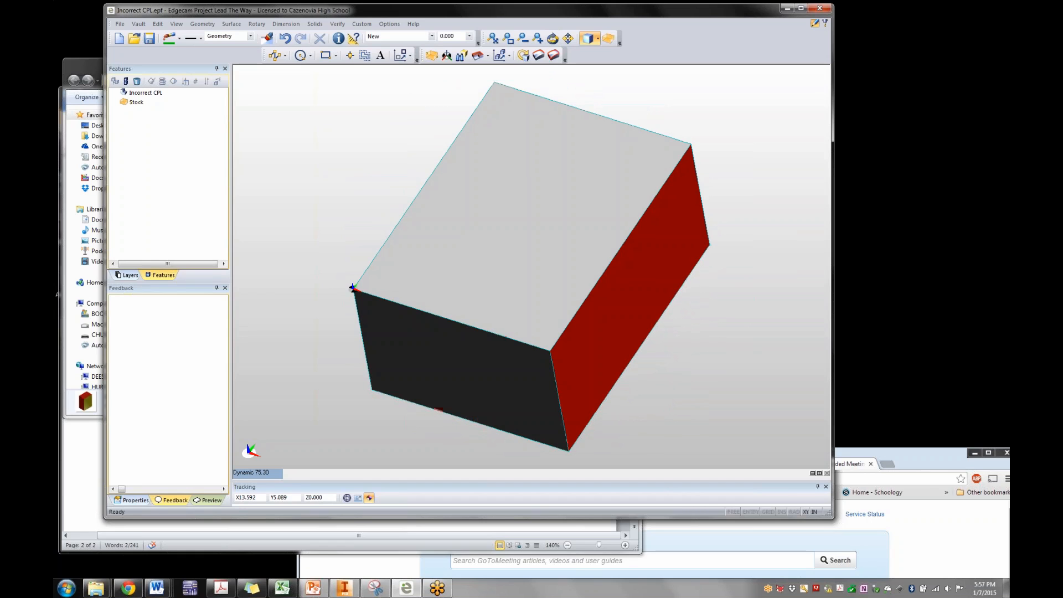
middle_click_drag(437, 410, 566, 350)
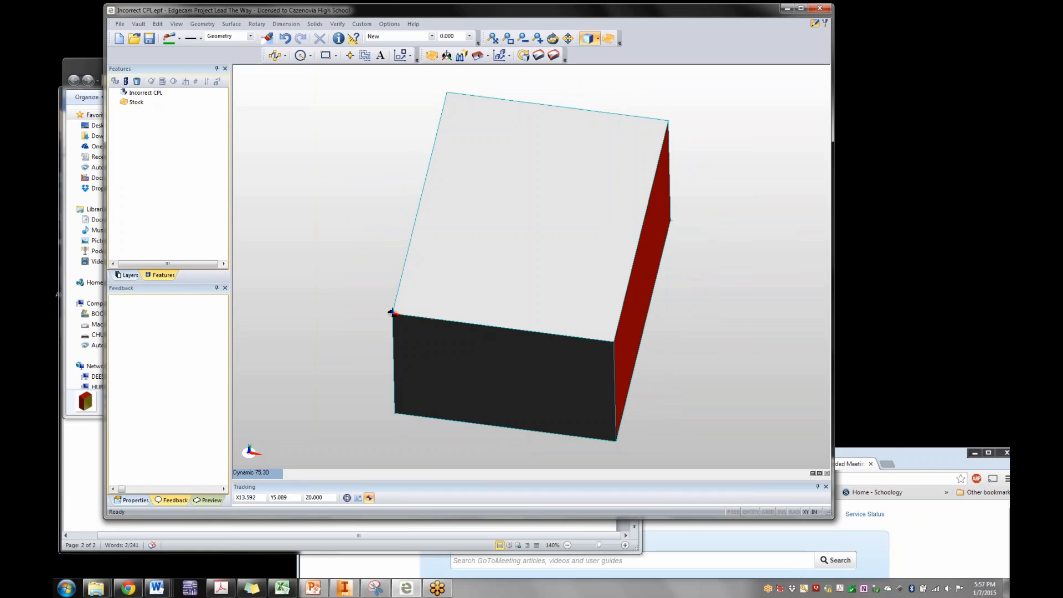
Load Surface Example 3.ipt from the CAM Tutorial Files folder into Edgecam, discarding the changes to Incorrect CPL.epf
left_click_drag(498, 10, 619, 23)
left_click(211, 378)
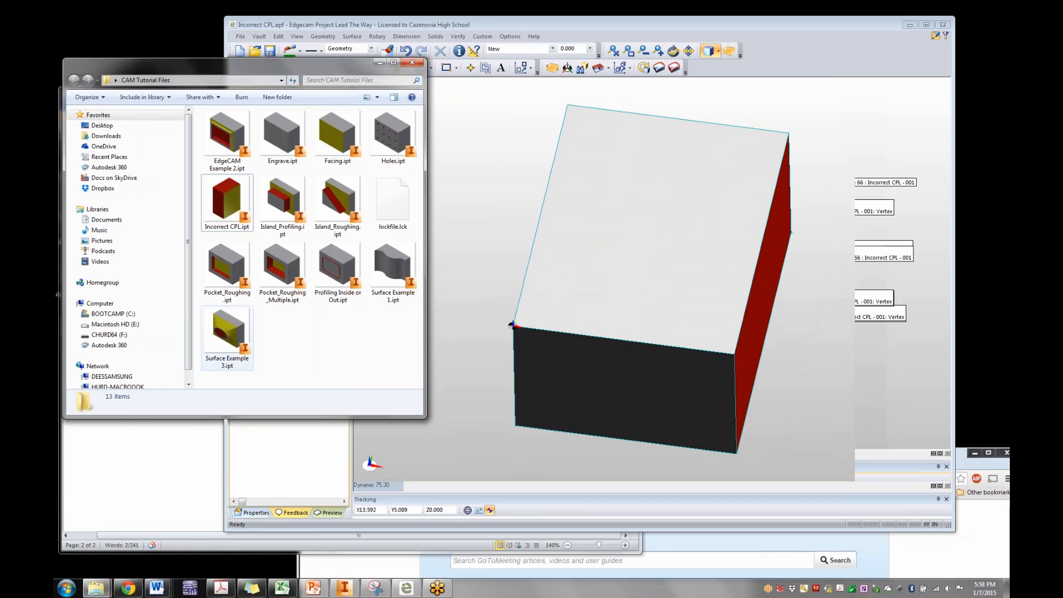
left_click_drag(227, 337, 587, 232)
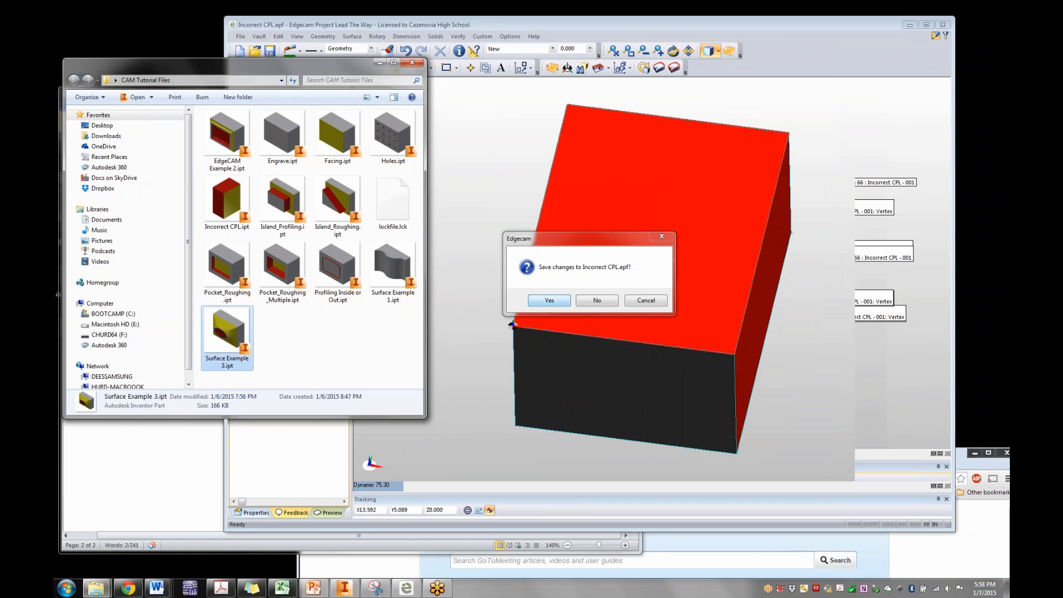
left_click(597, 300)
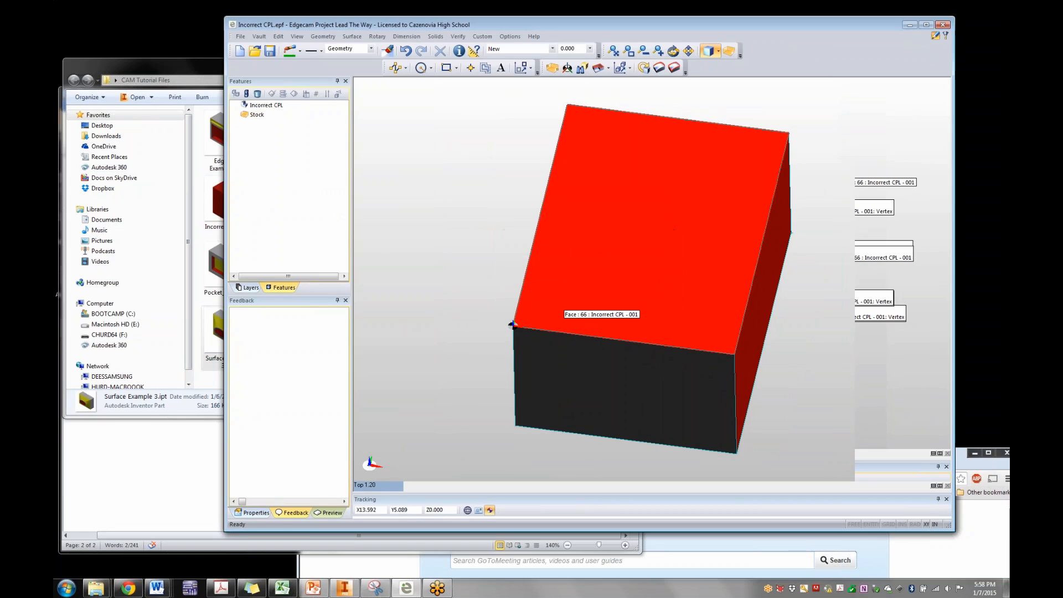
middle_click_drag(623, 332, 603, 308)
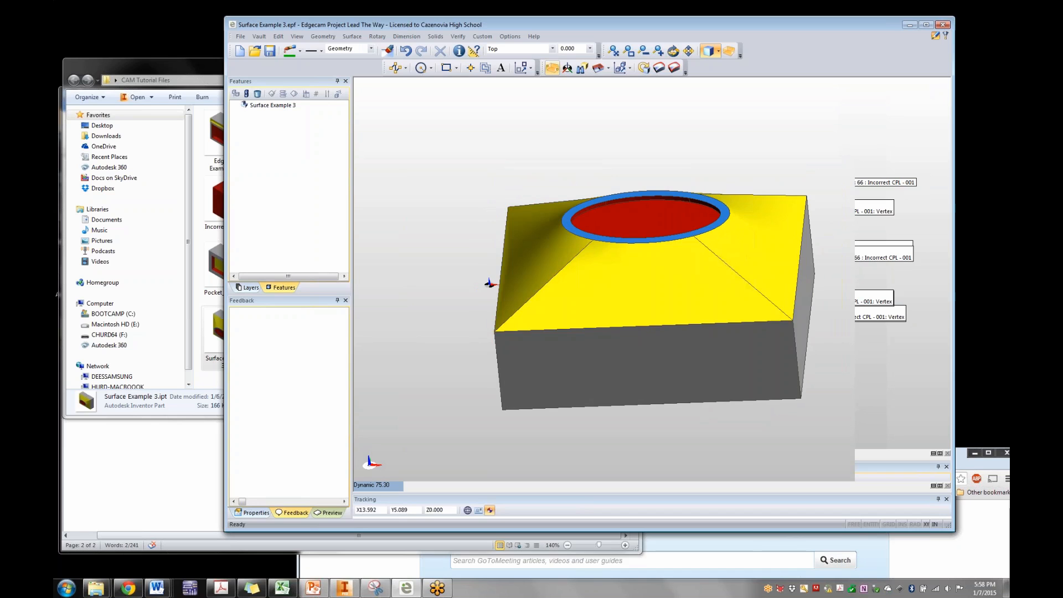
Create automatic box-shaped stock around the Surface Example 3 part with all offsets at 0.0, and check it against the origin
left_click(552, 68)
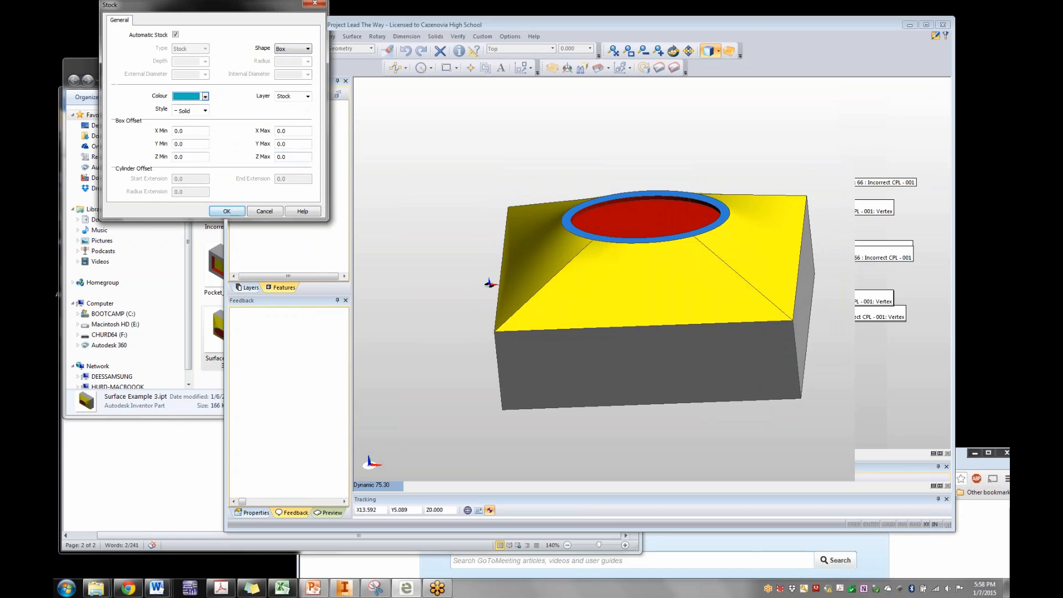
key("Return")
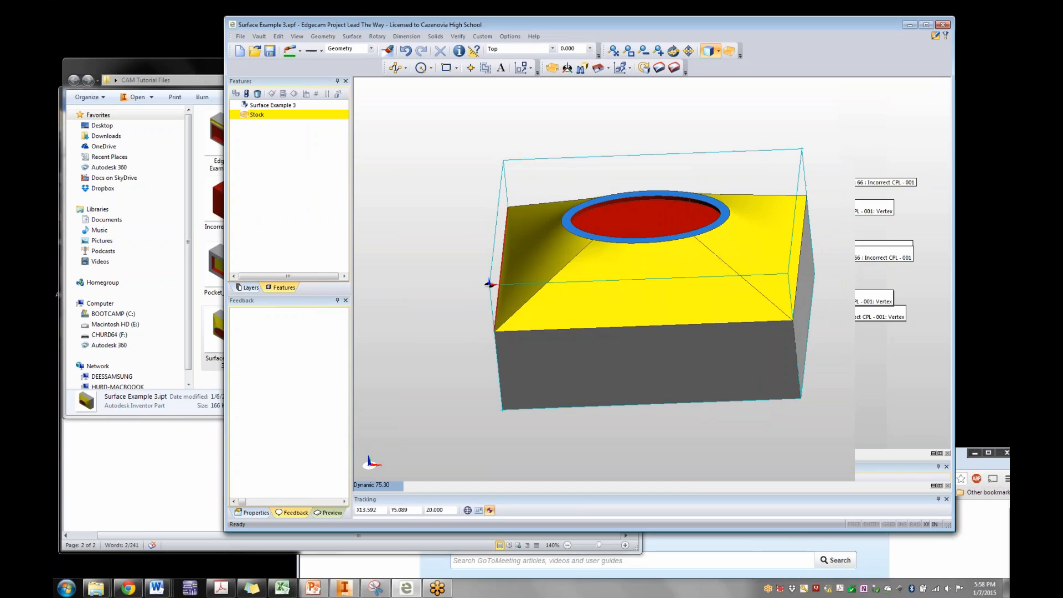
left_click(490, 283)
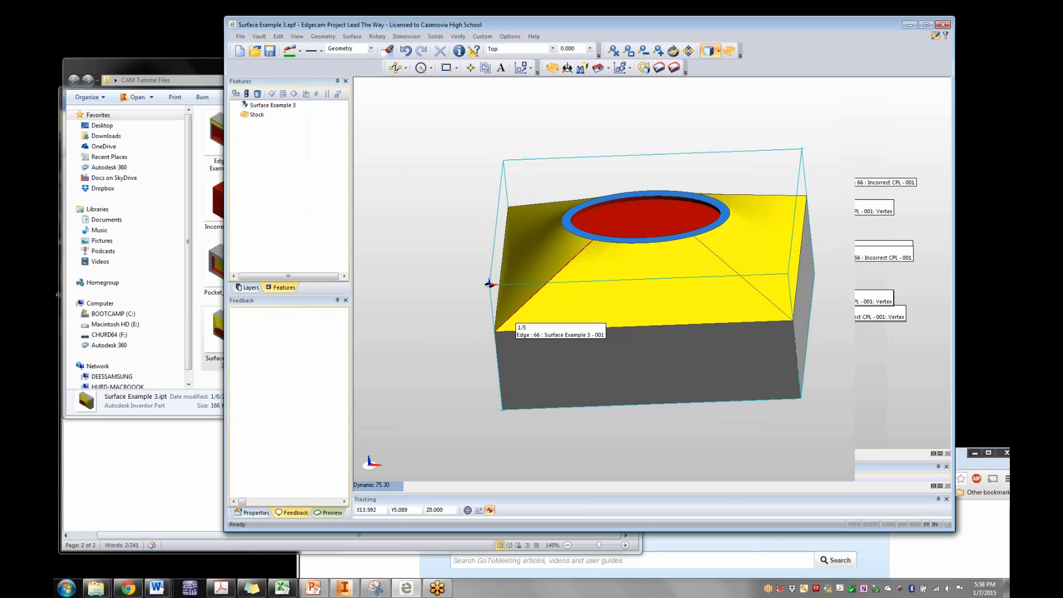
mouse_move(681, 271)
middle_mouse_down()
mouse_move(632, 293)
mouse_move(682, 283)
middle_mouse_up()
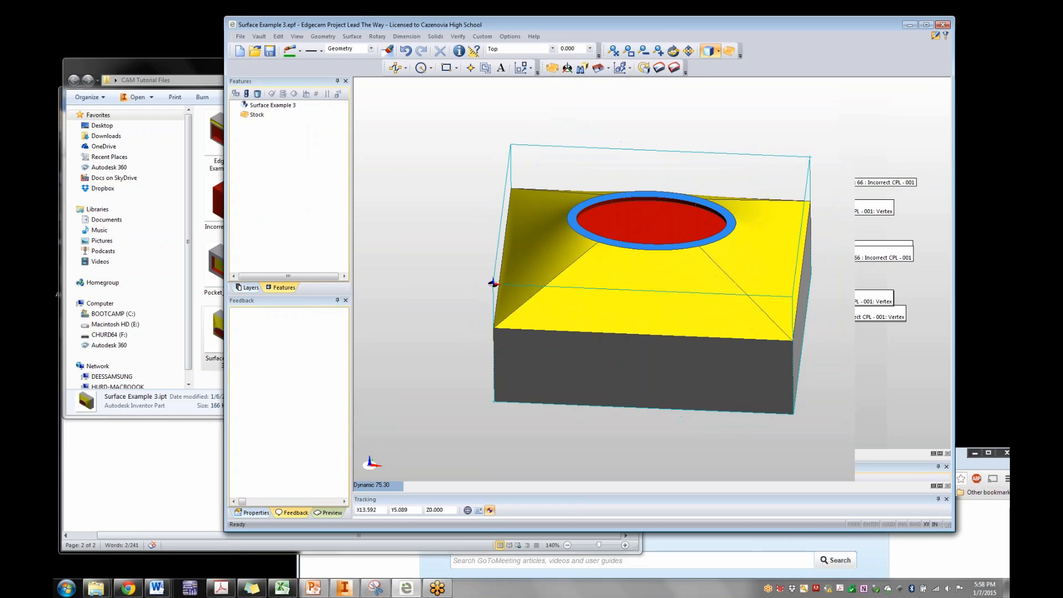
Switch to the PDP Agenda 1-7-15 document in Word, review it from the mode outline up to the meeting schedule, and return to Edgecam
left_click_drag(640, 25, 559, 29)
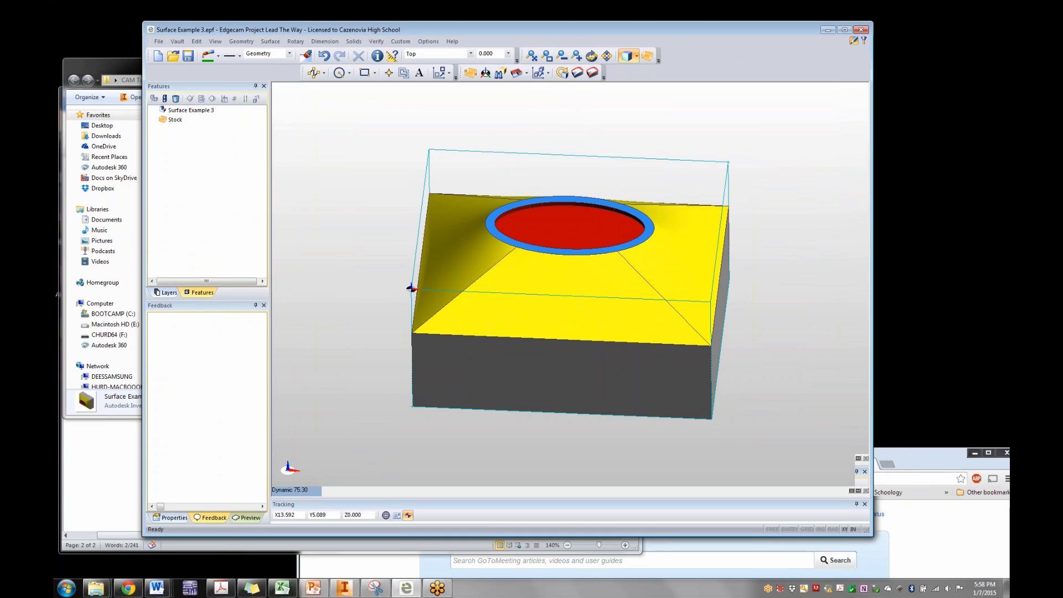
mouse_move(158, 588)
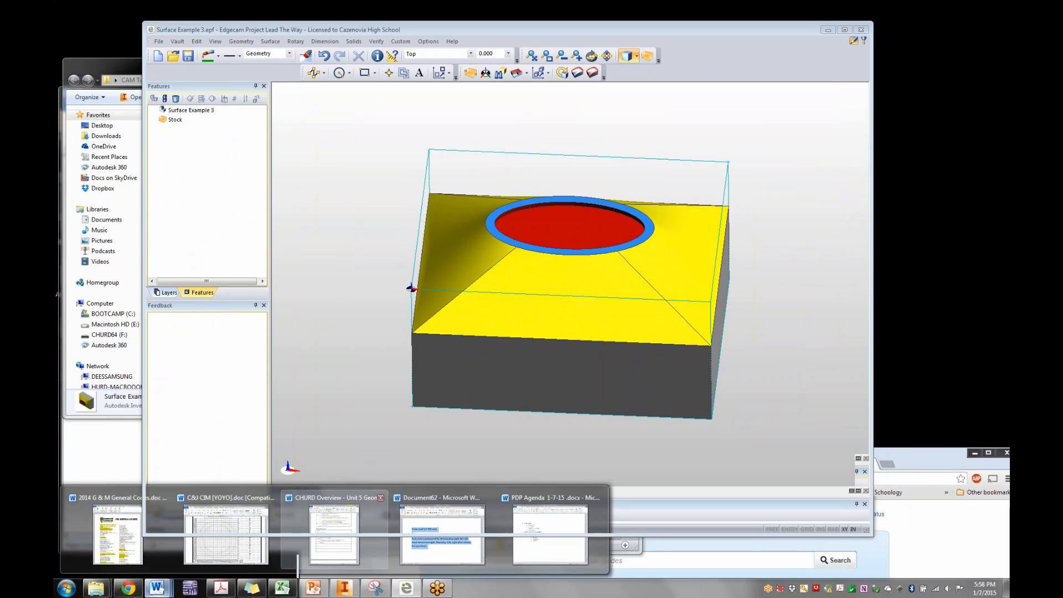
left_click(550, 534)
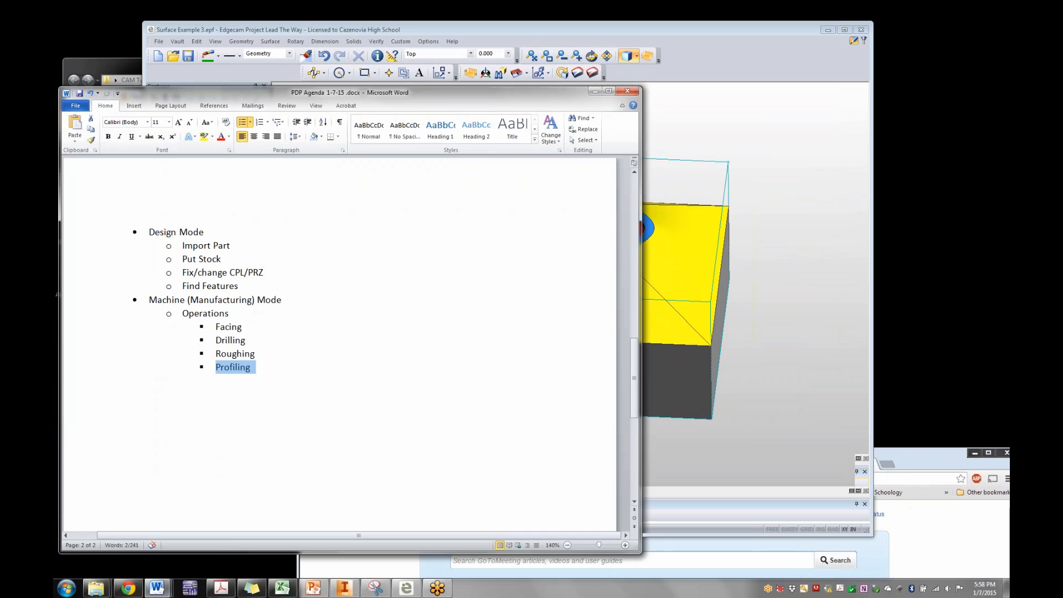
left_click_drag(261, 93, 381, 72)
scroll(399, 276, "up", 3)
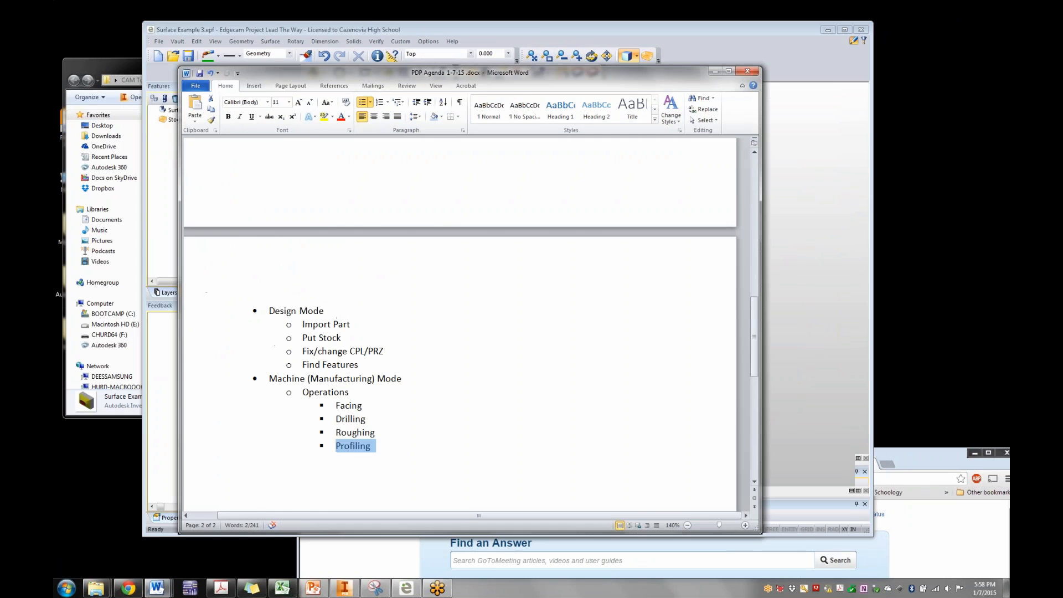
scroll(459, 323, "up", 15)
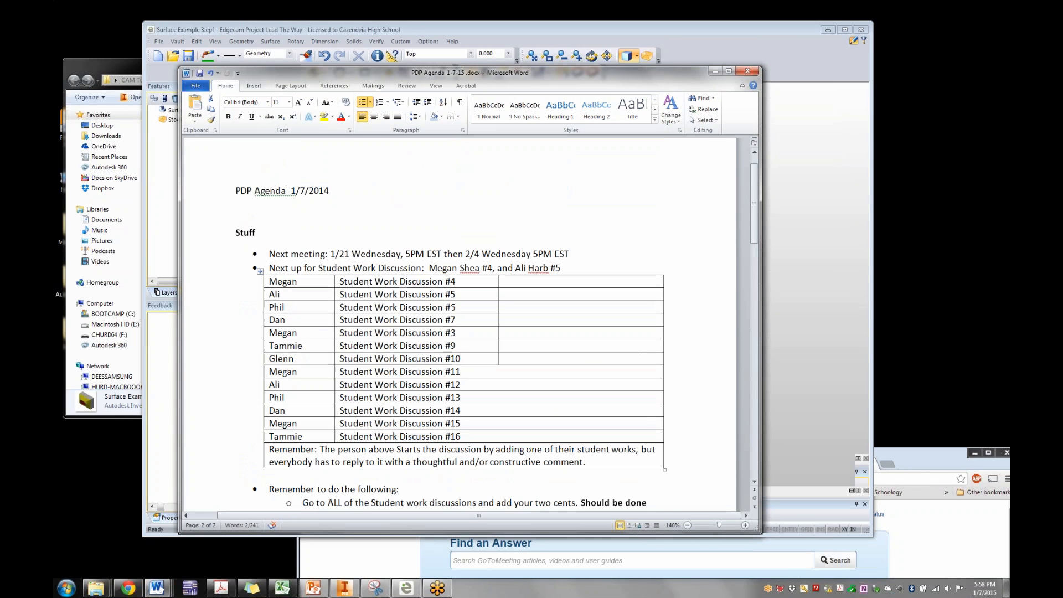
left_click_drag(425, 73, 384, 206)
left_click(454, 30)
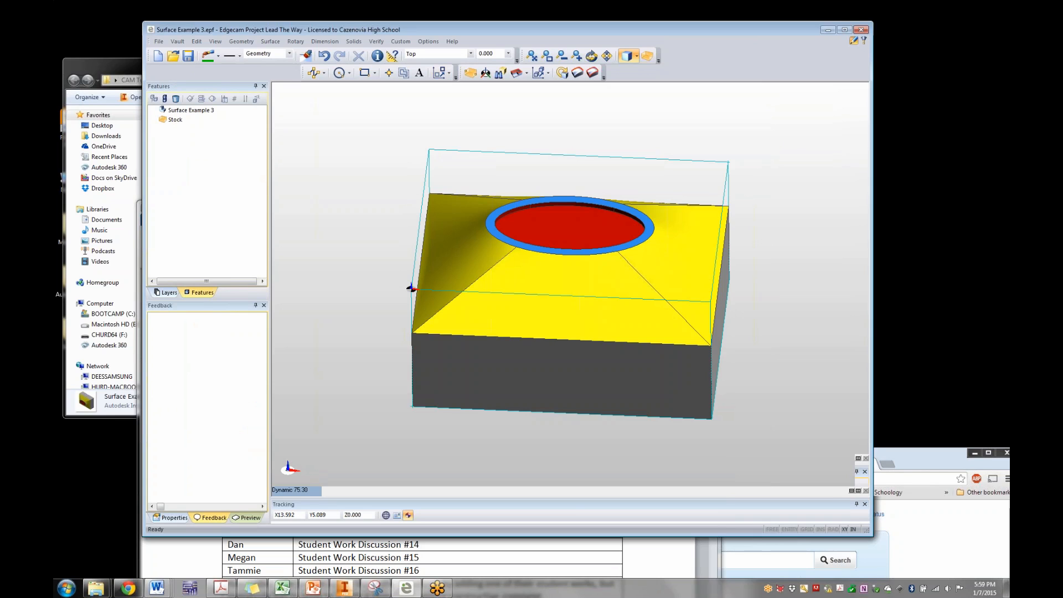
Clear the folder window off the desktop files and view the techsupport.JPG contact card in Windows Photo Viewer
left_click_drag(105, 65, 106, 393)
double_click(109, 121)
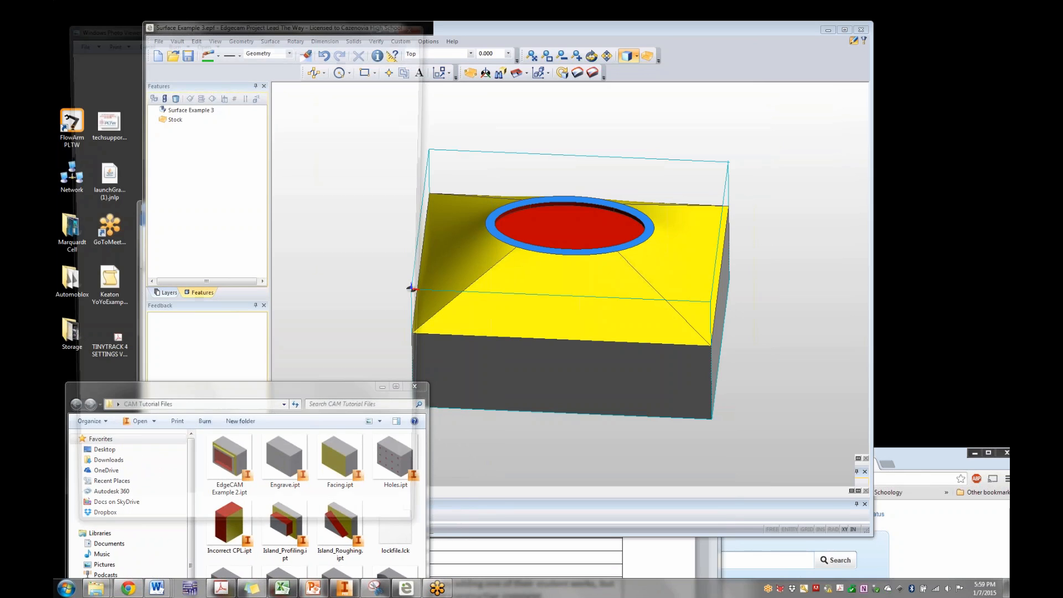
scroll(246, 286, "up", 5)
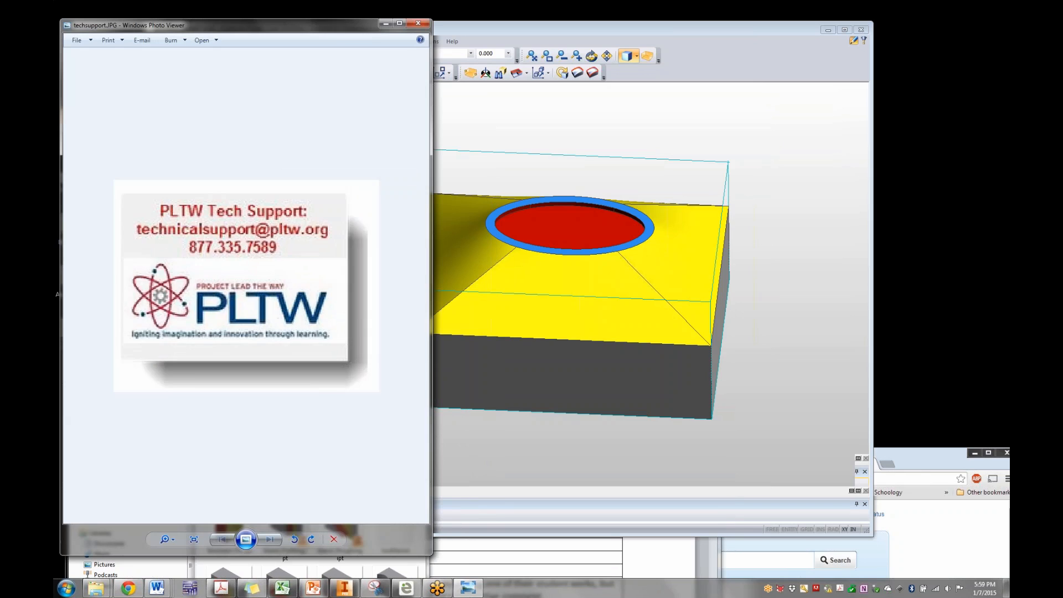
scroll(245, 286, "down", 5)
scroll(247, 286, "up", 2)
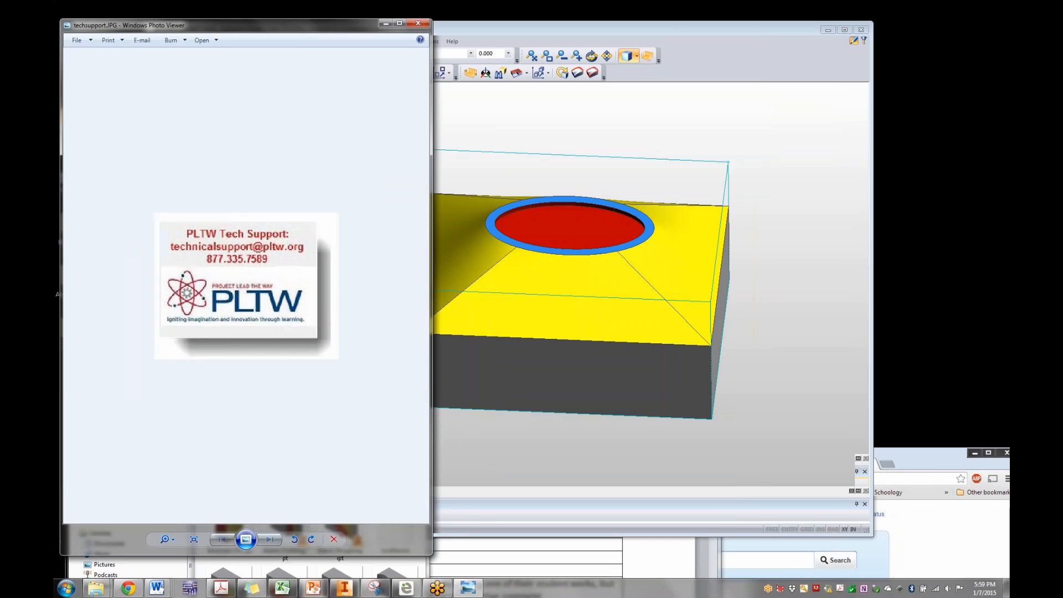
left_click_drag(246, 25, 504, 8)
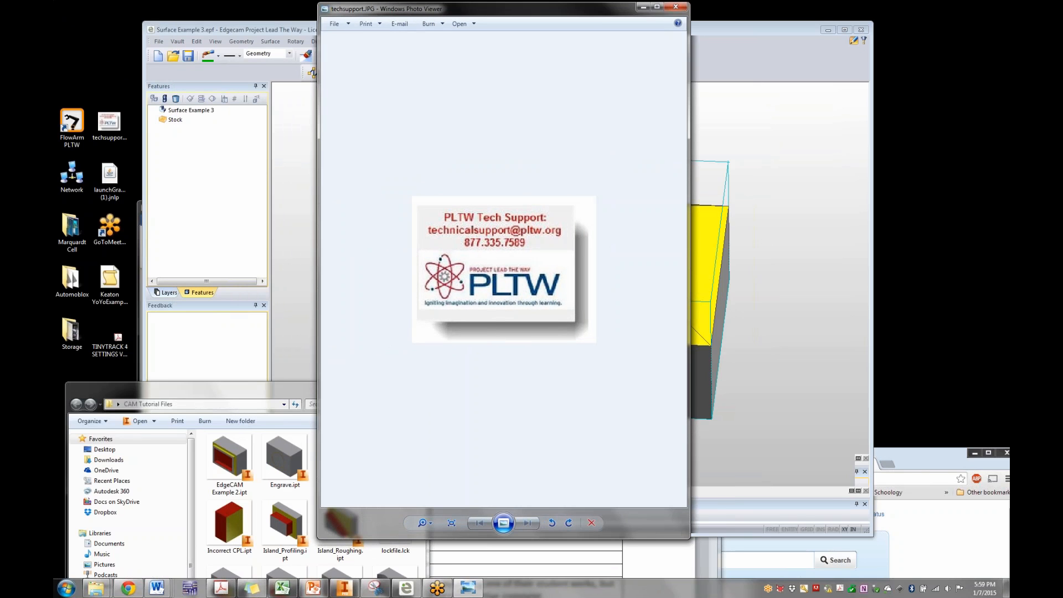